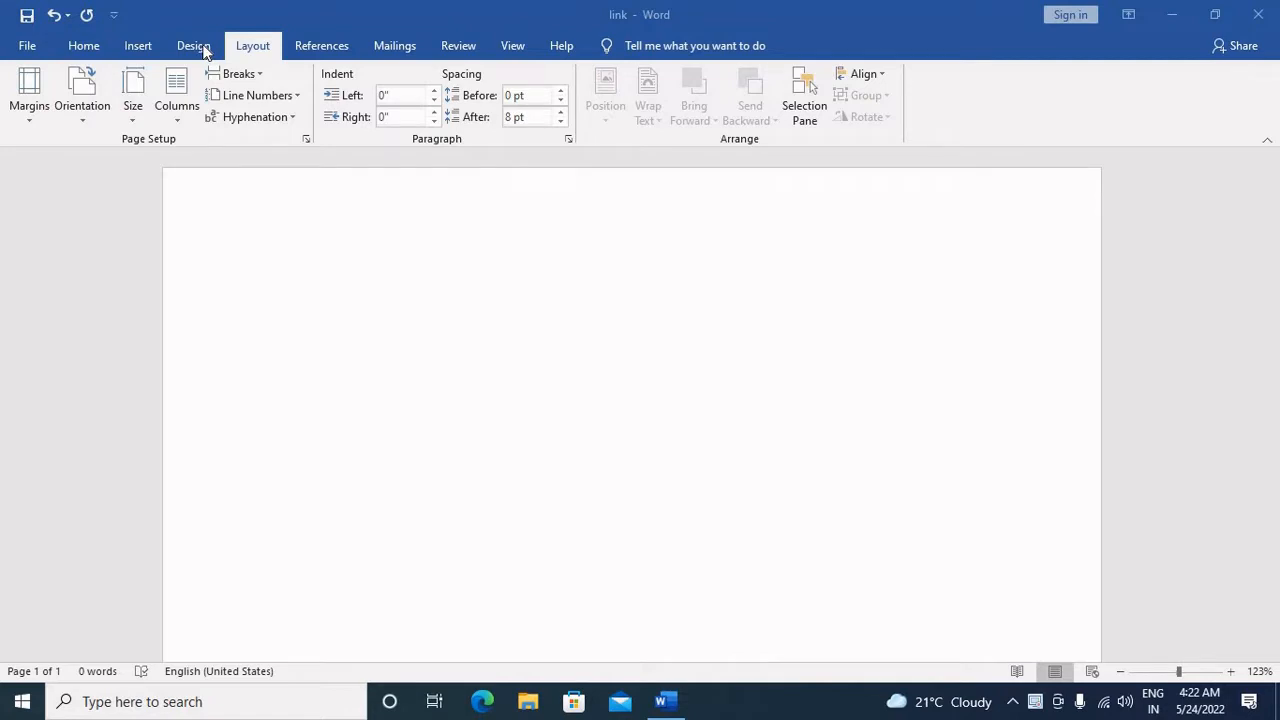
# Step: Fill the blank document with sample paragraphs using the =rand() function
pyautogui.click(204, 50)
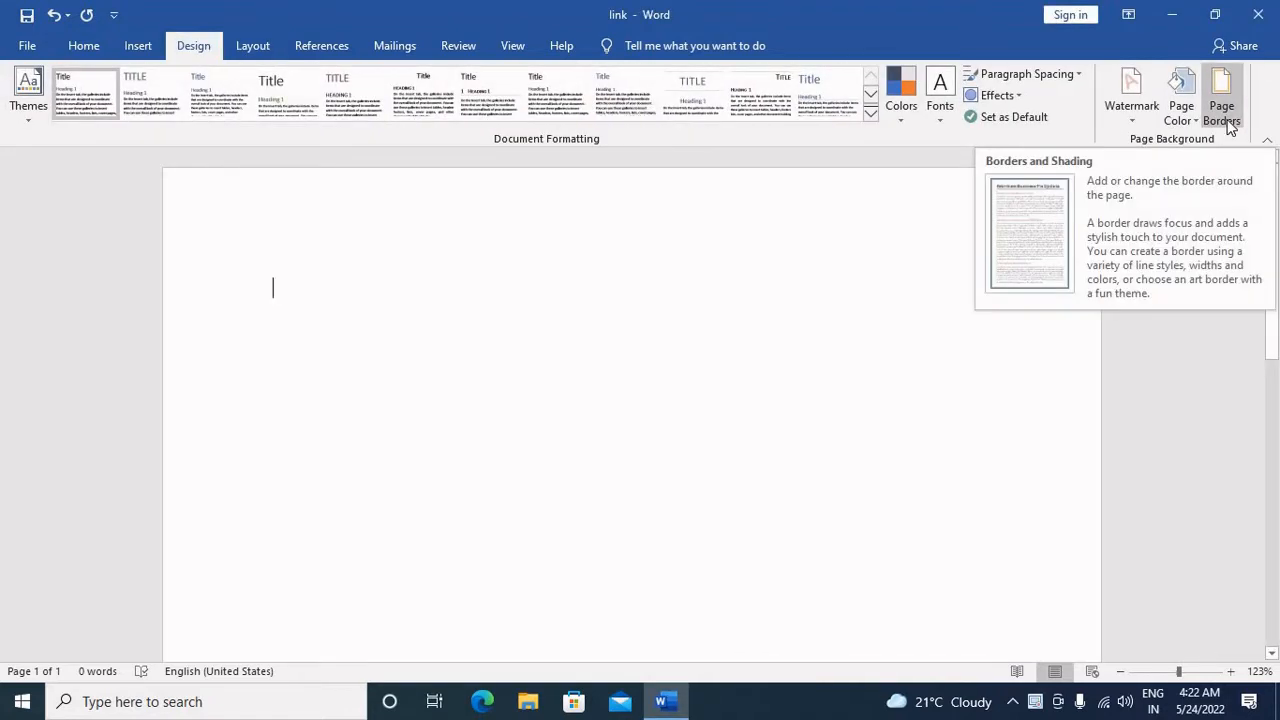
pyautogui.click(253, 50)
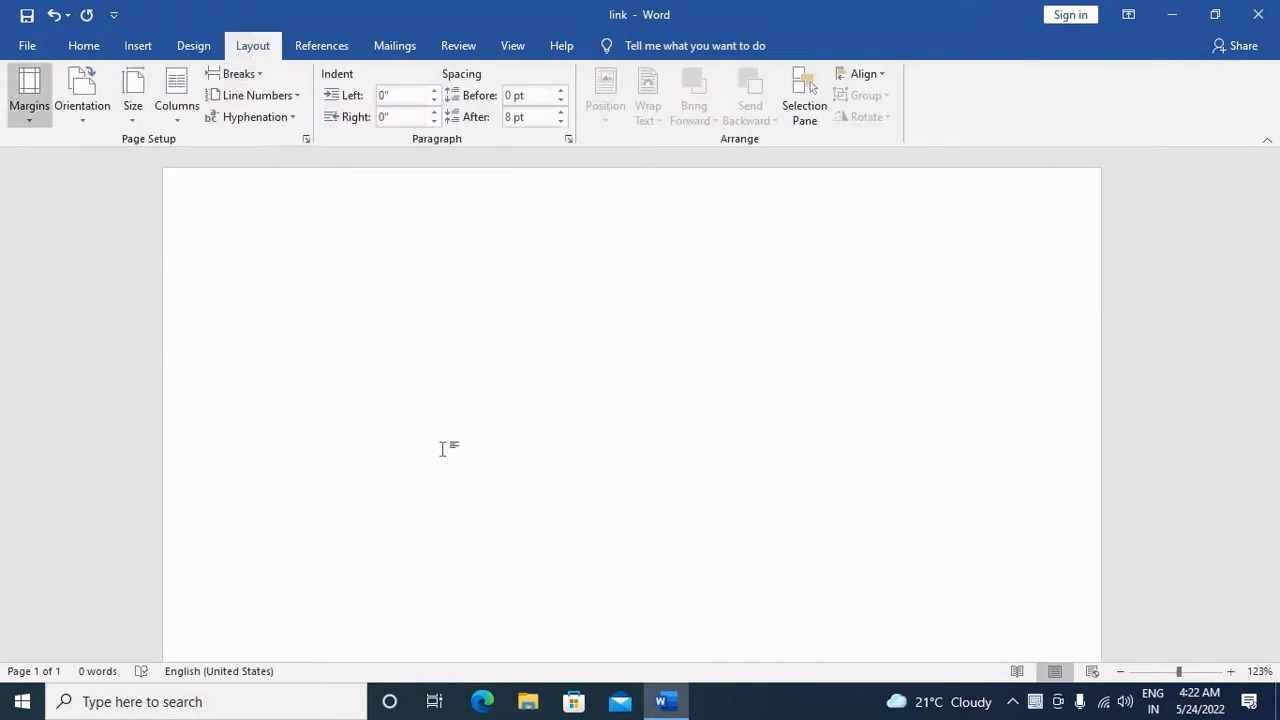
pyautogui.write('=rand(')
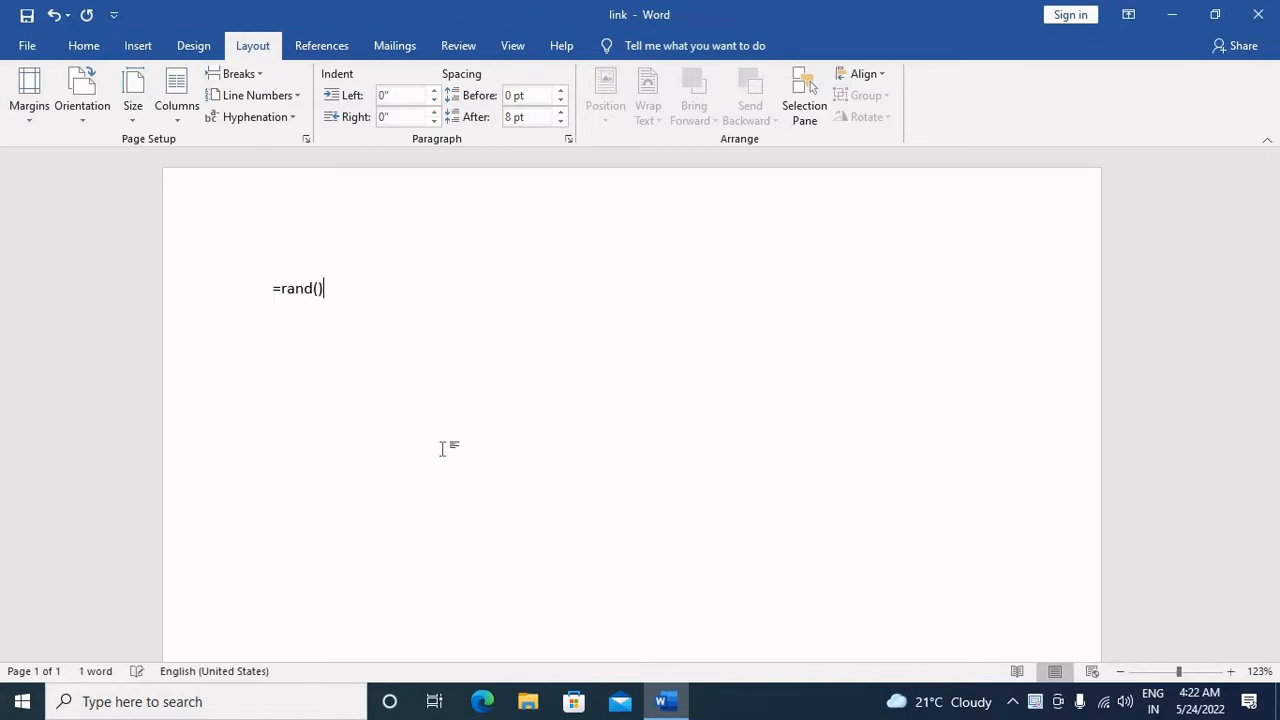
pyautogui.write(')')
pyautogui.press('Return')
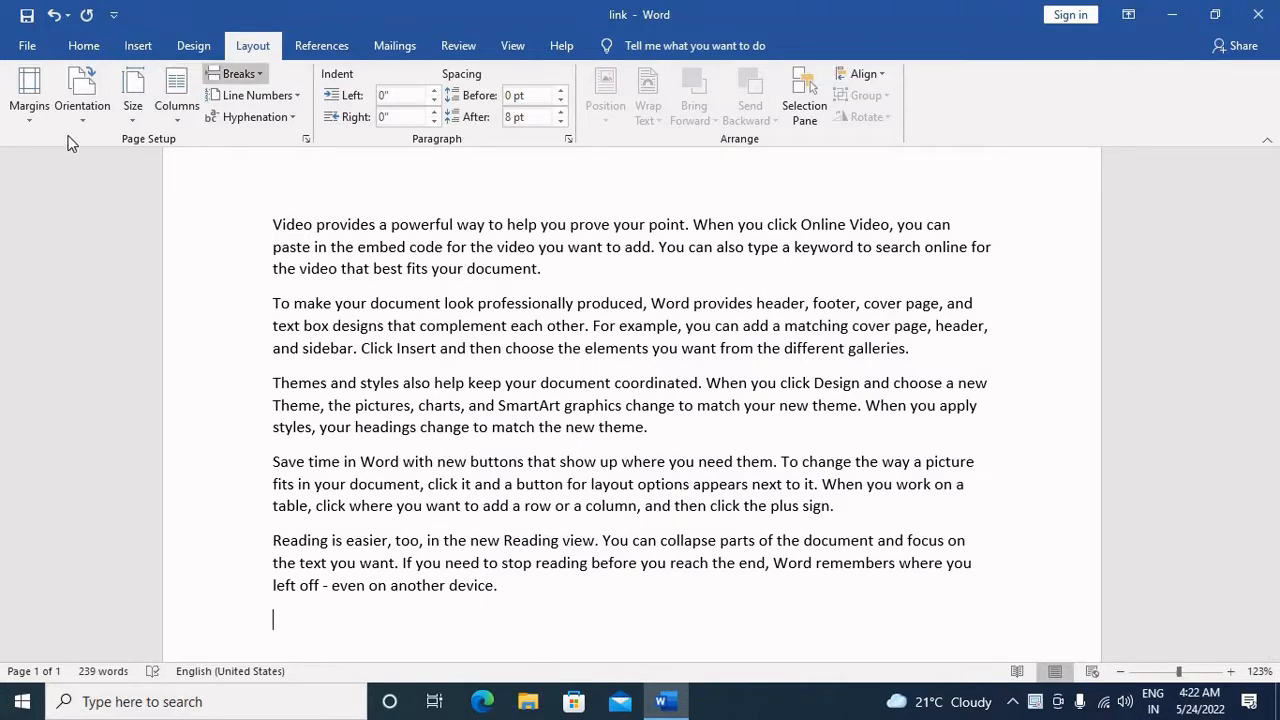
# Step: Examine the page's margins in the print preview at several zoom levels, and look over the preset margin options
pyautogui.click(30, 46)
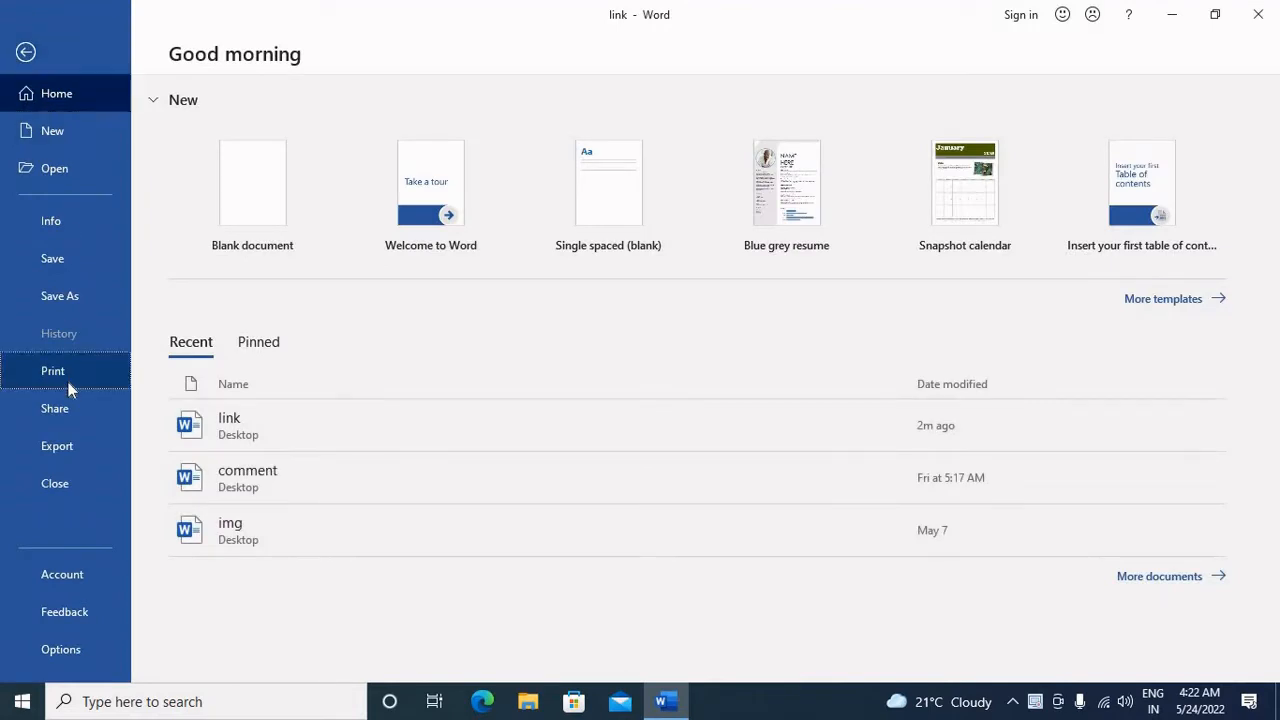
pyautogui.click(68, 381)
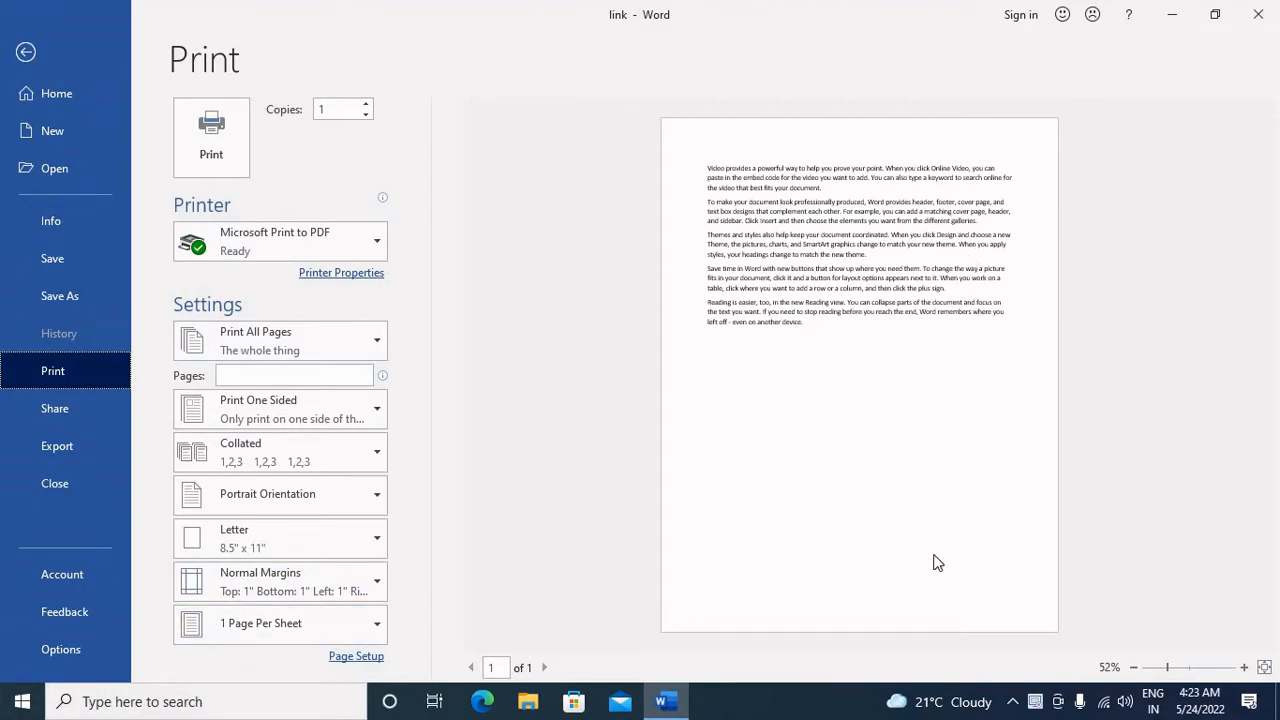
pyautogui.moveTo(1196, 667); pyautogui.dragTo(1206, 672)
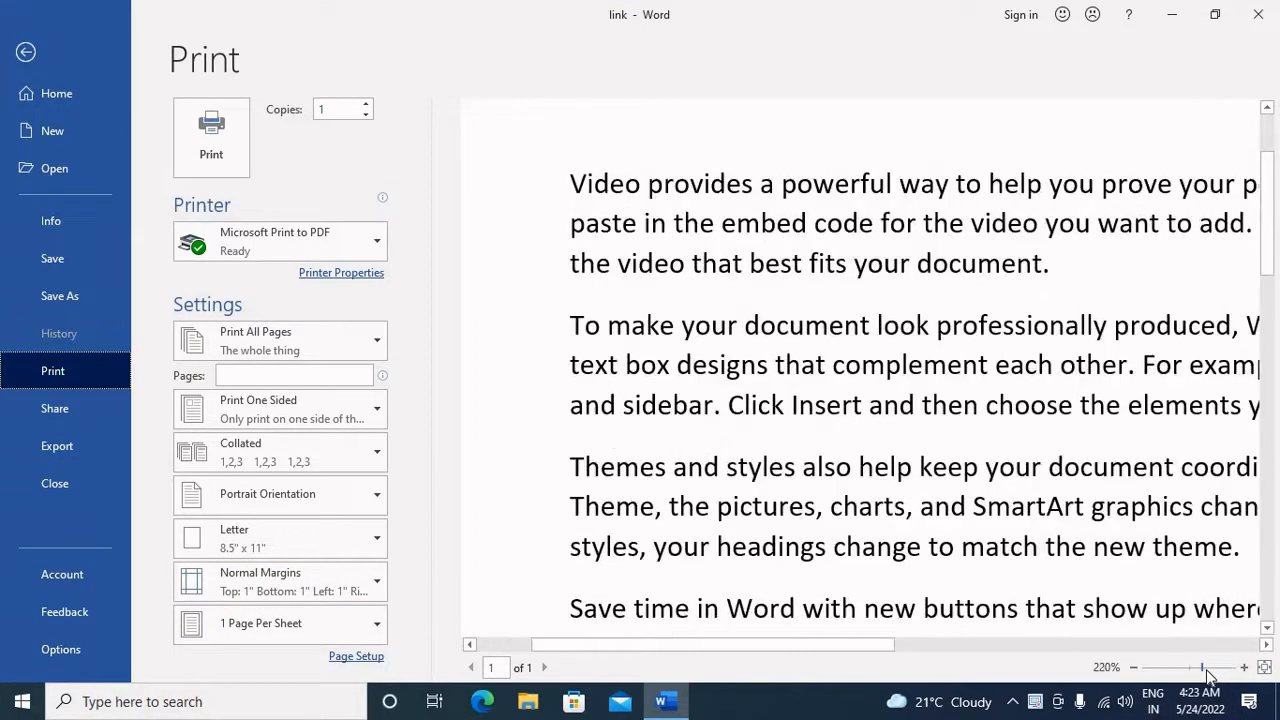
pyautogui.click(1193, 668)
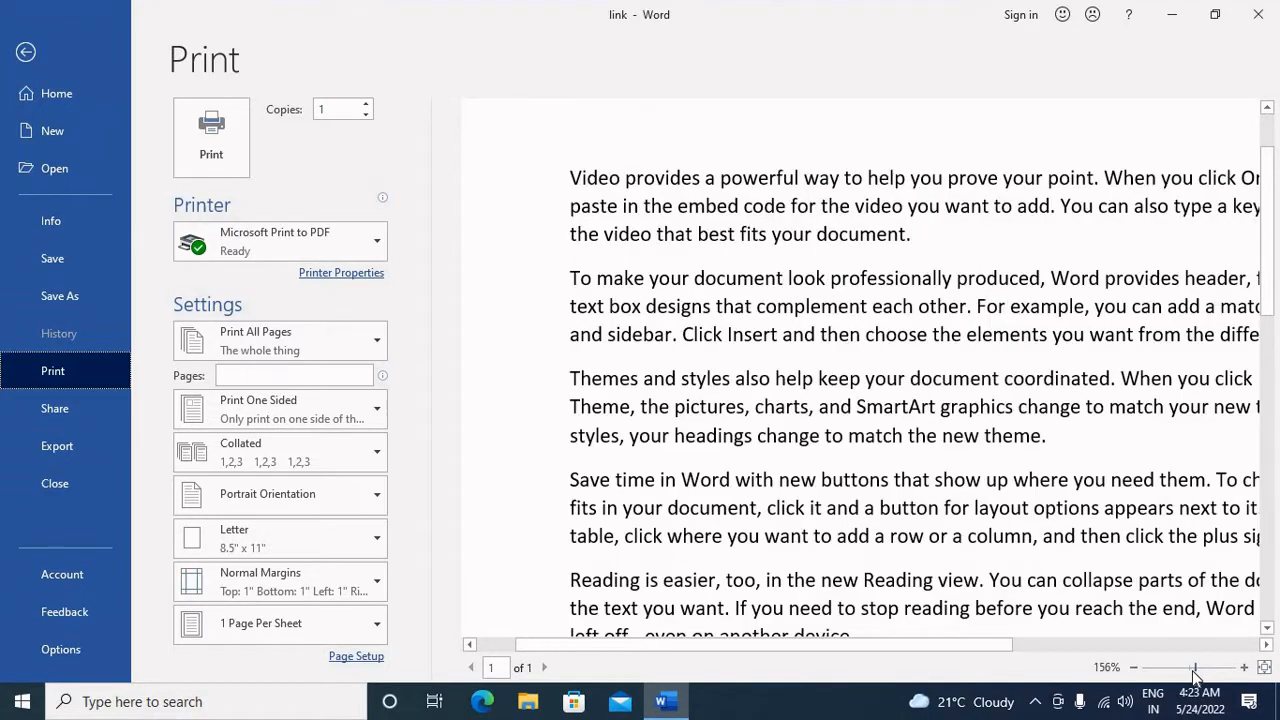
pyautogui.click(1159, 672)
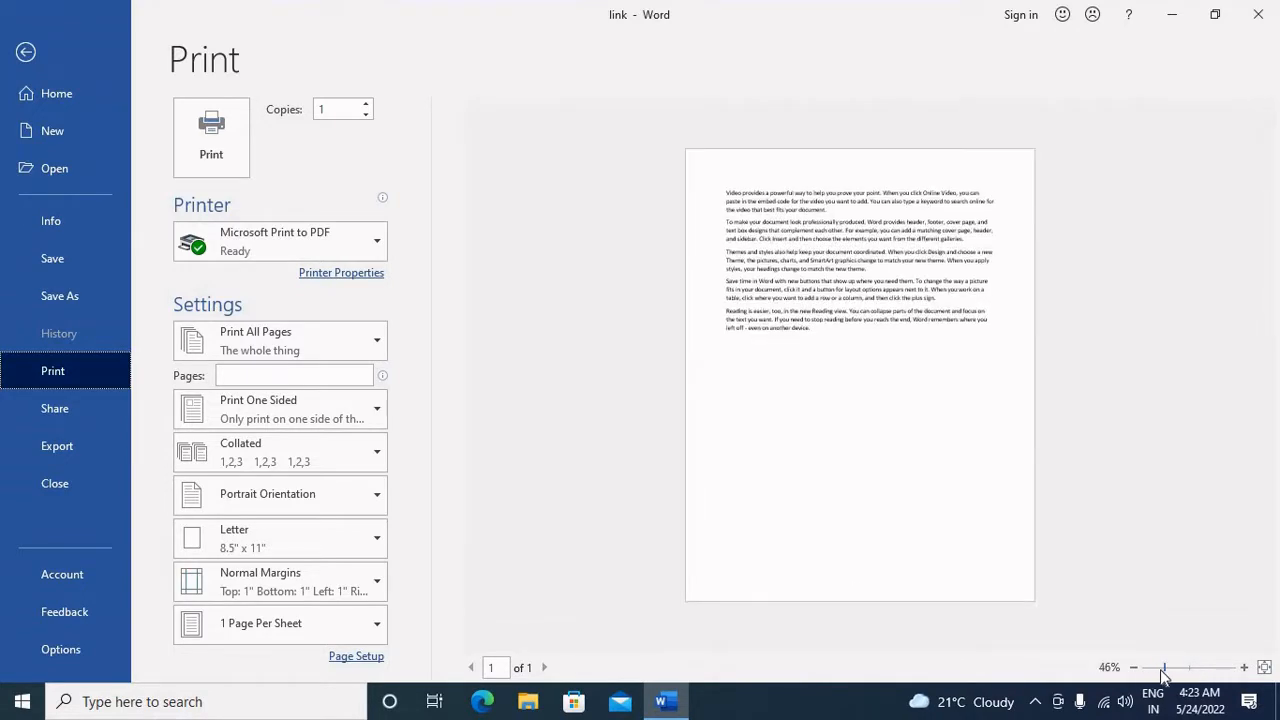
pyautogui.click(1181, 670)
pyautogui.click(1202, 671)
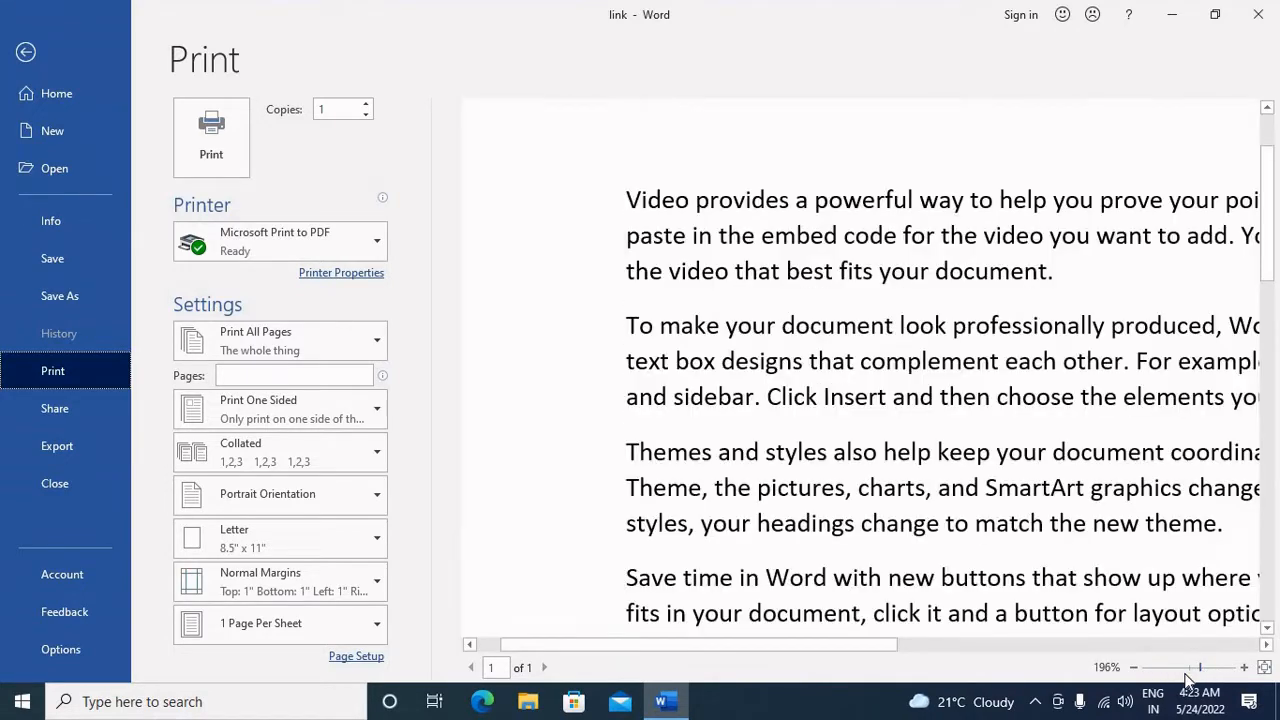
pyautogui.click(1187, 672)
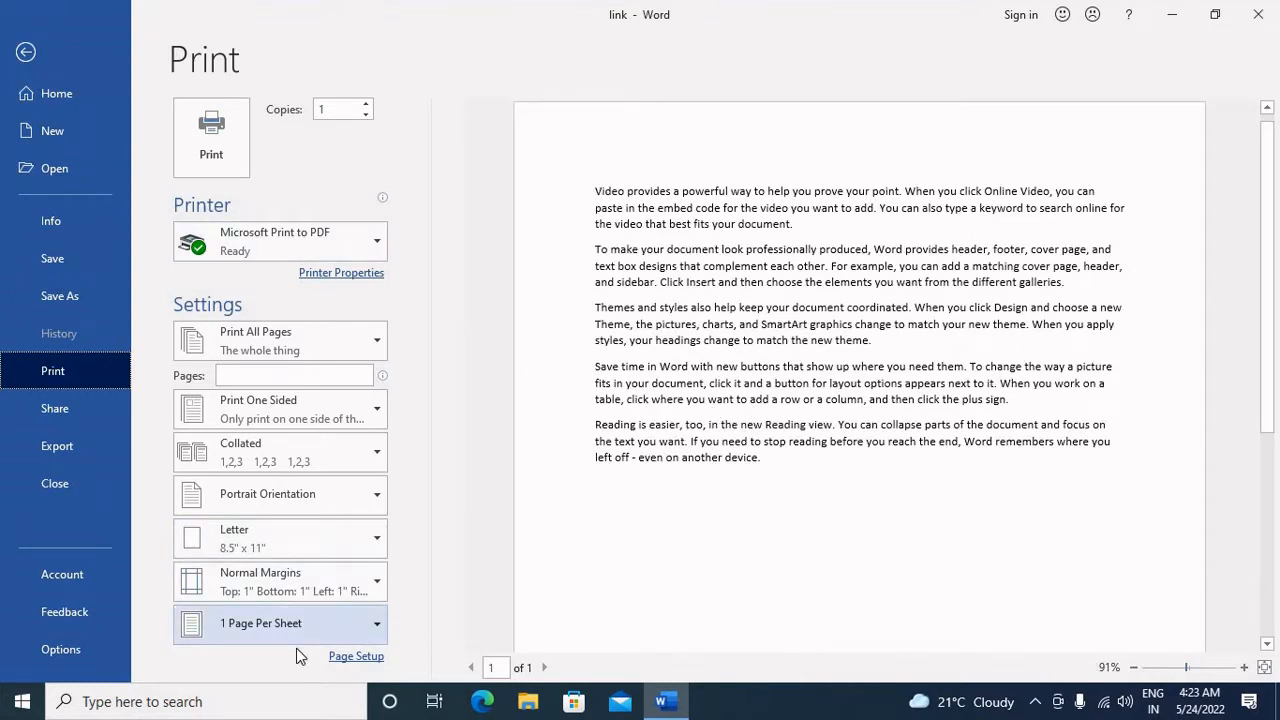
pyautogui.click(26, 52)
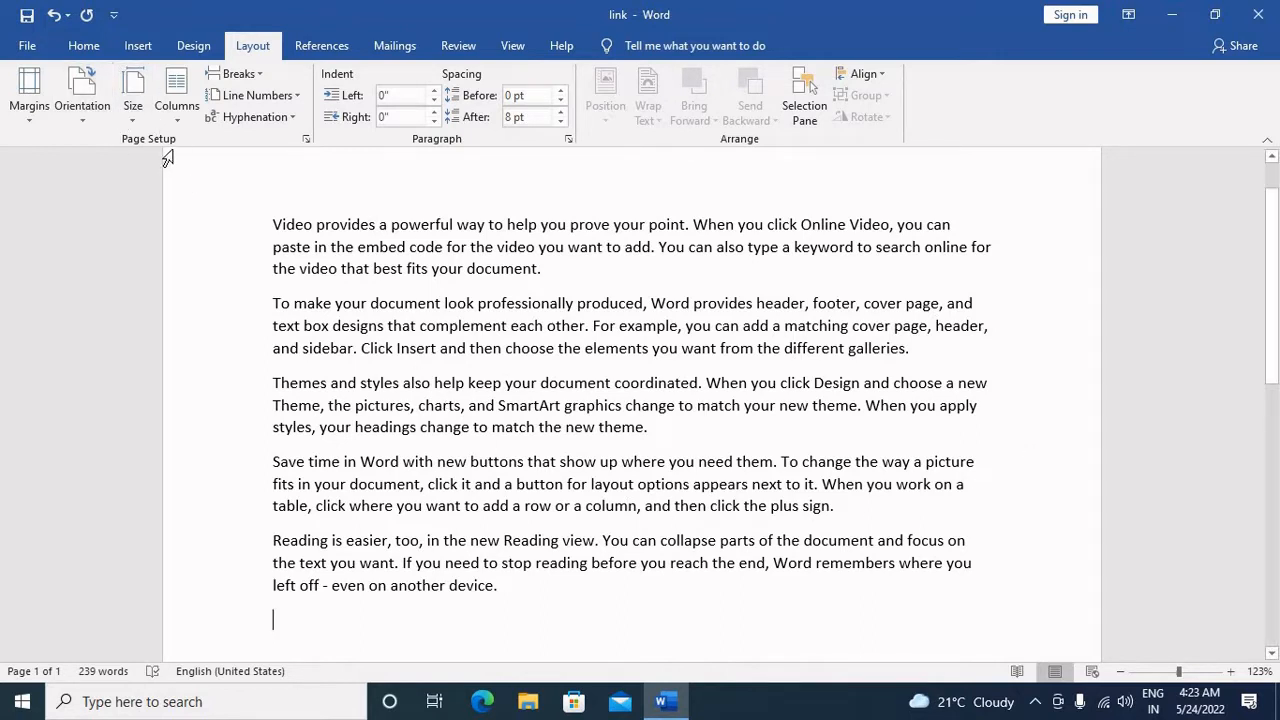
pyautogui.click(44, 120)
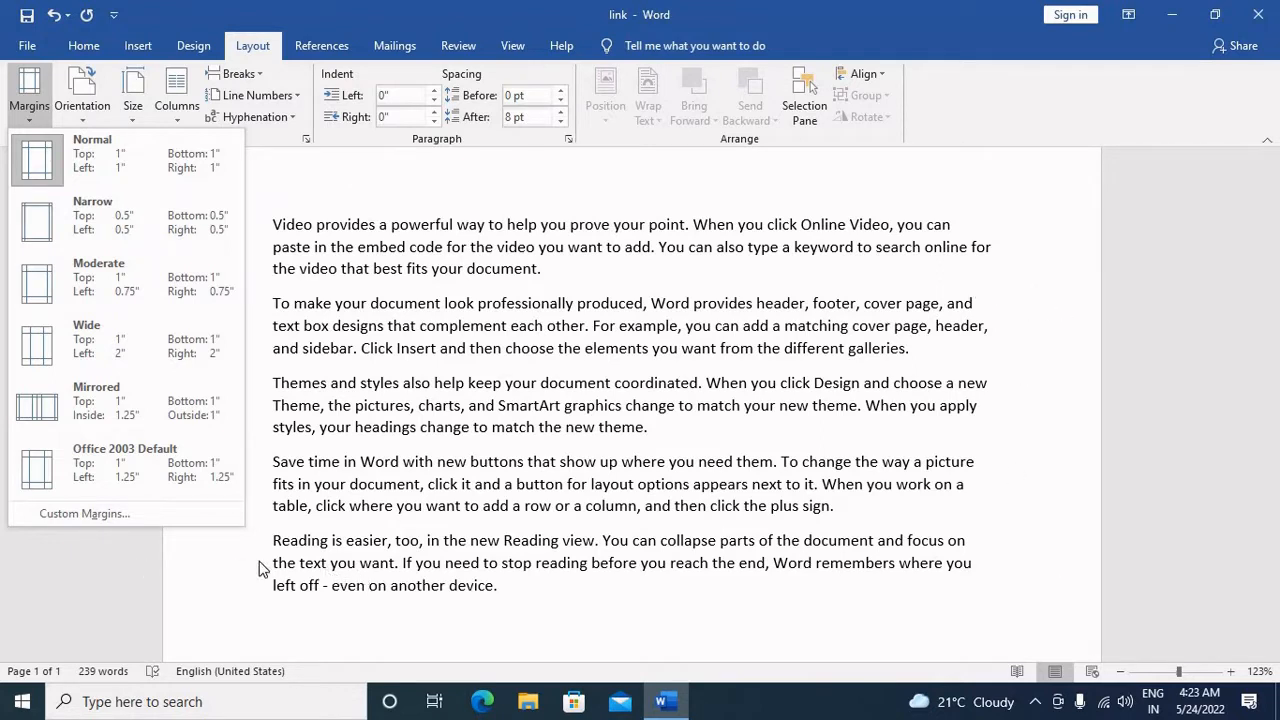
pyautogui.click(271, 615)
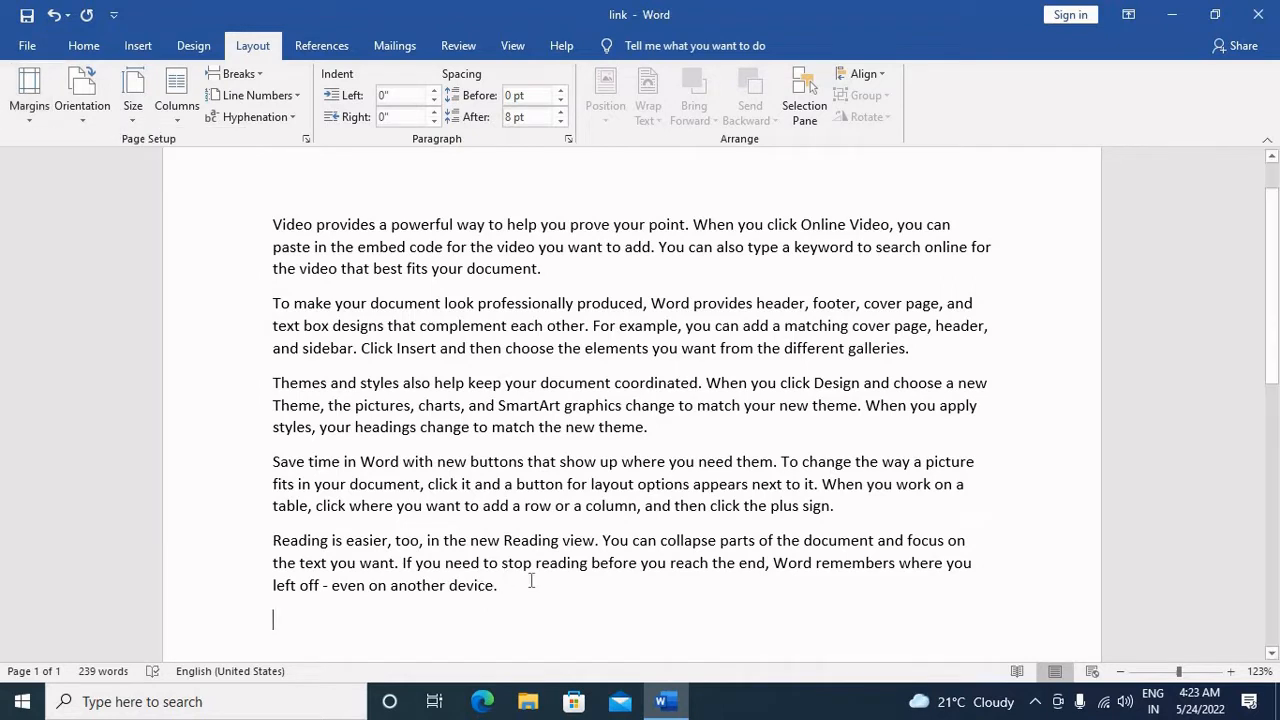
# Step: Copy all the sample paragraphs and paste them twice at the end of the text
pyautogui.moveTo(260, 311); pyautogui.dragTo(249, 208)
pyautogui.hotkey('ctrl', 'c')
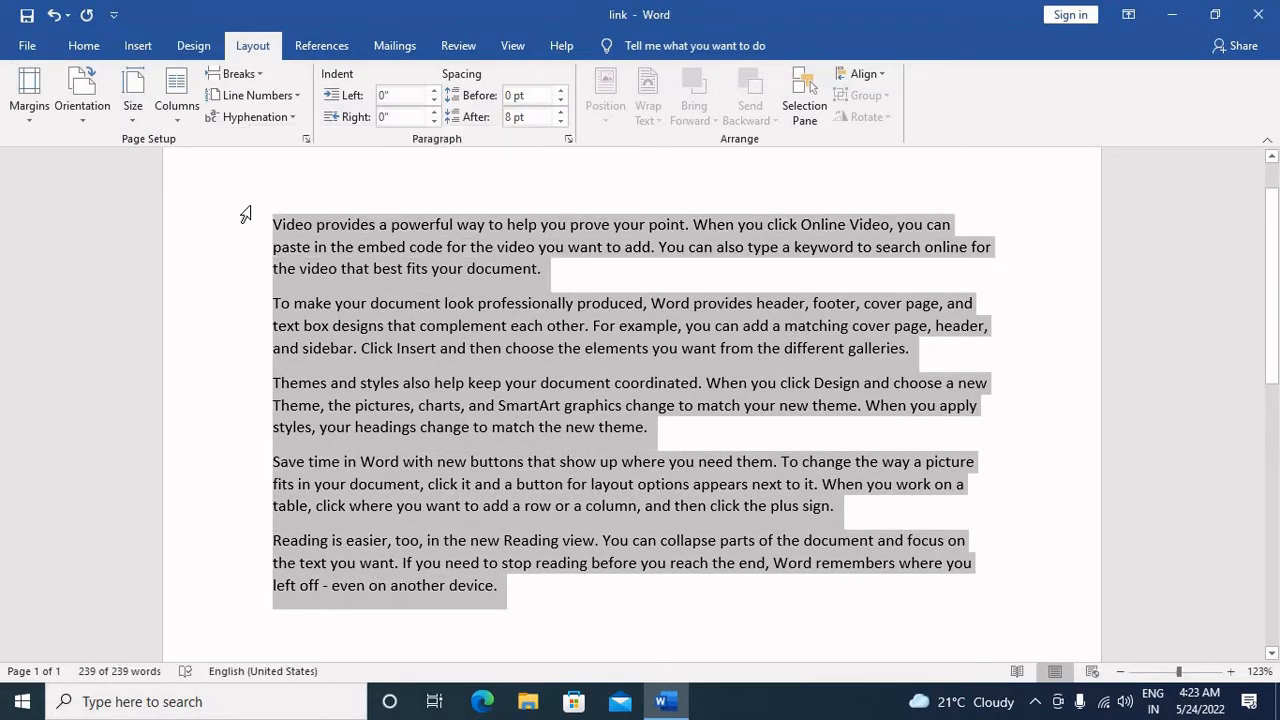
pyautogui.click(552, 585)
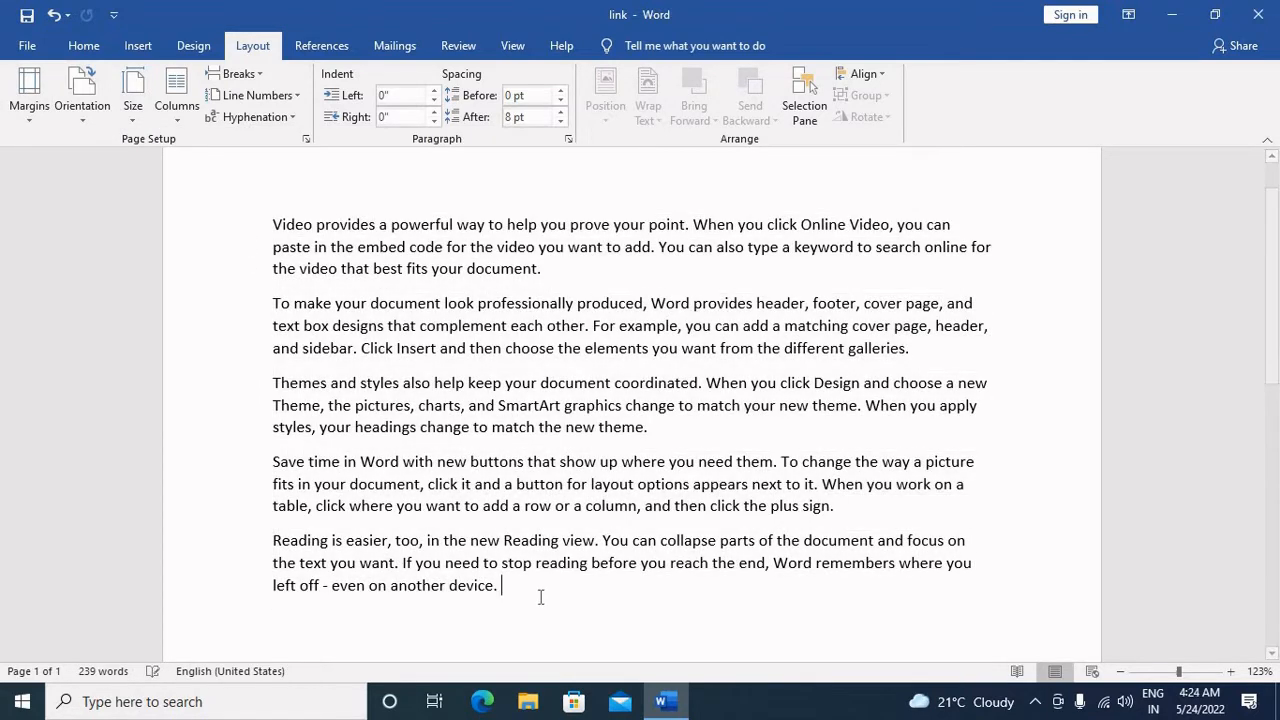
pyautogui.hotkey('ctrl', 'v')
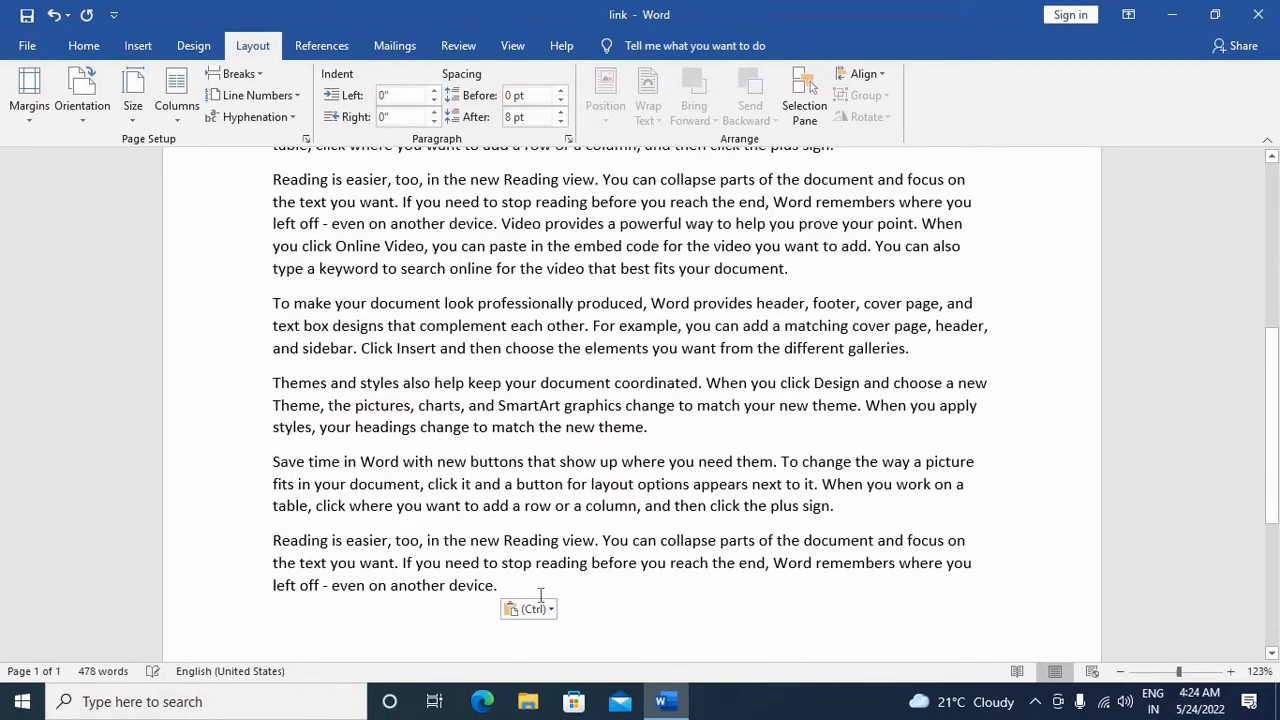
pyautogui.hotkey('ctrl', 'v')
pyautogui.scroll(1, 377, 493)
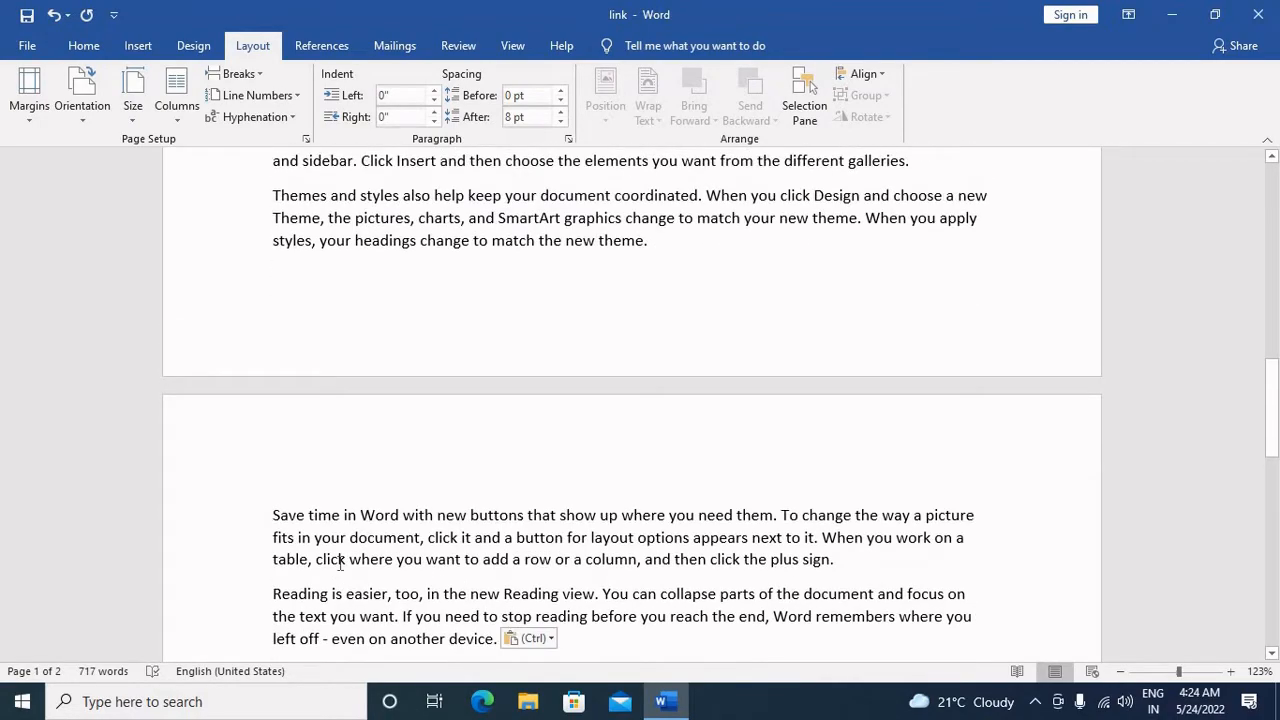
pyautogui.scroll(15, 340, 563)
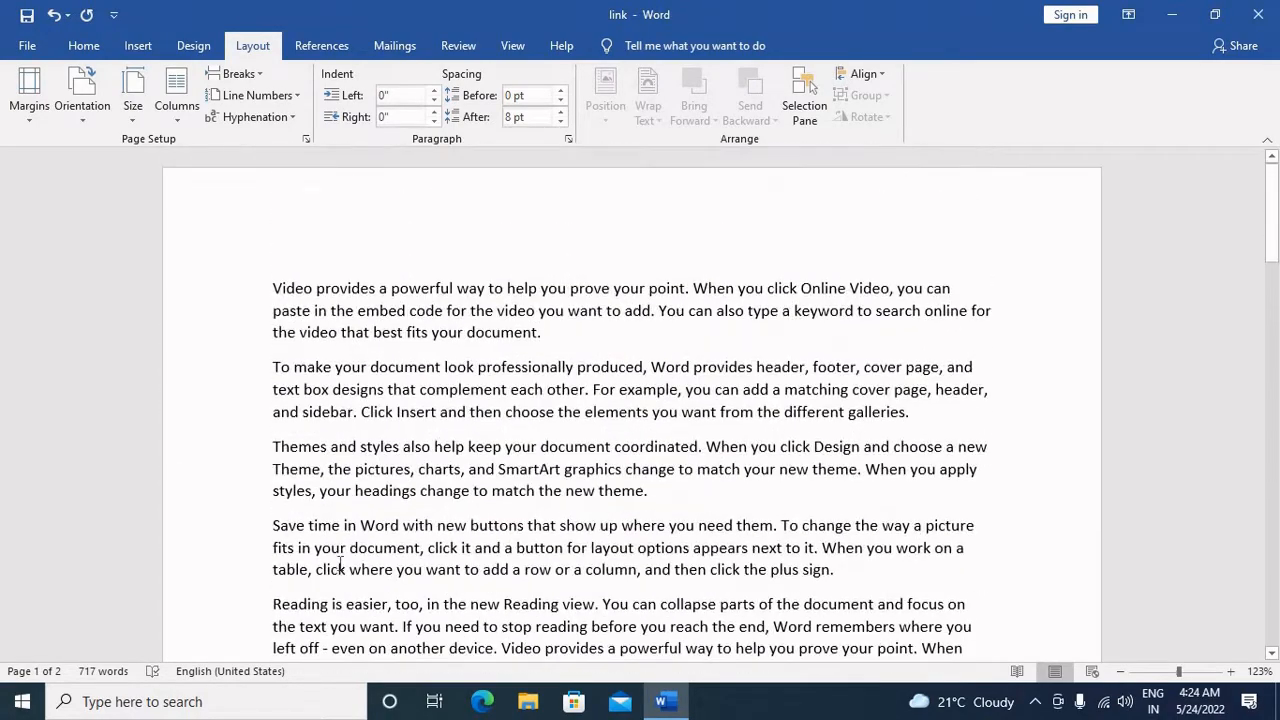
pyautogui.scroll(-15, 340, 563)
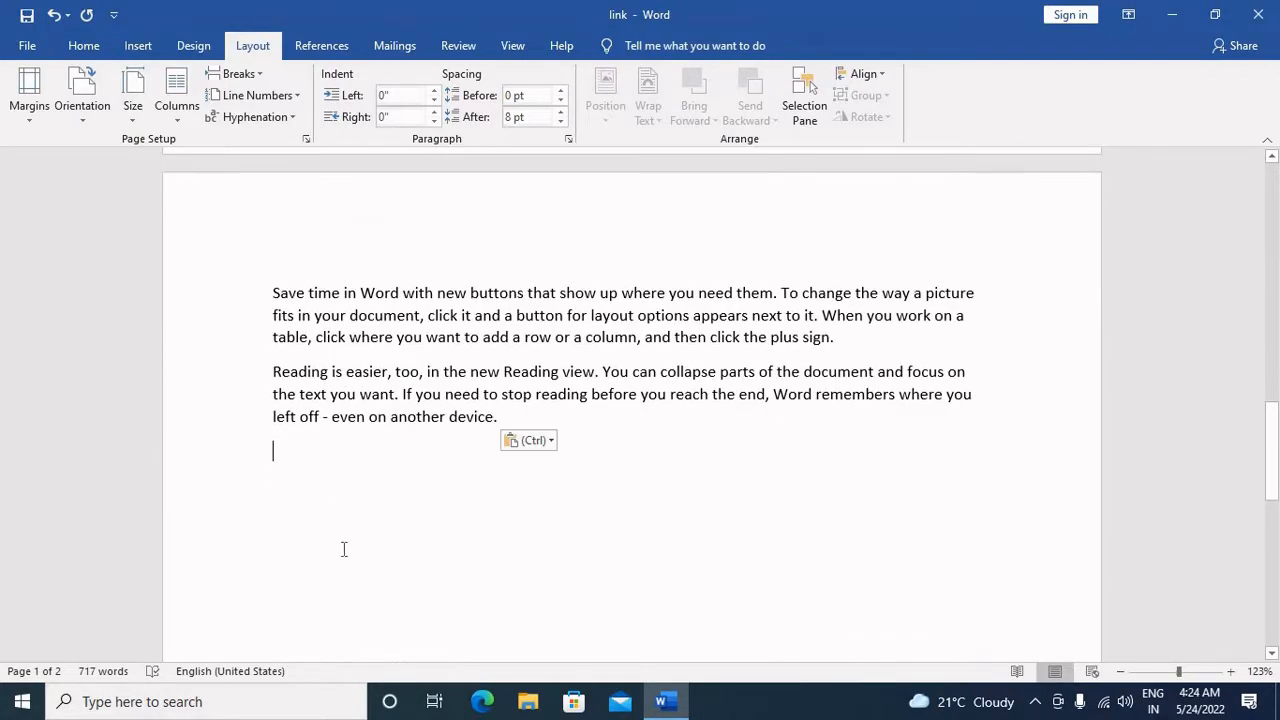
pyautogui.scroll(9, 343, 549)
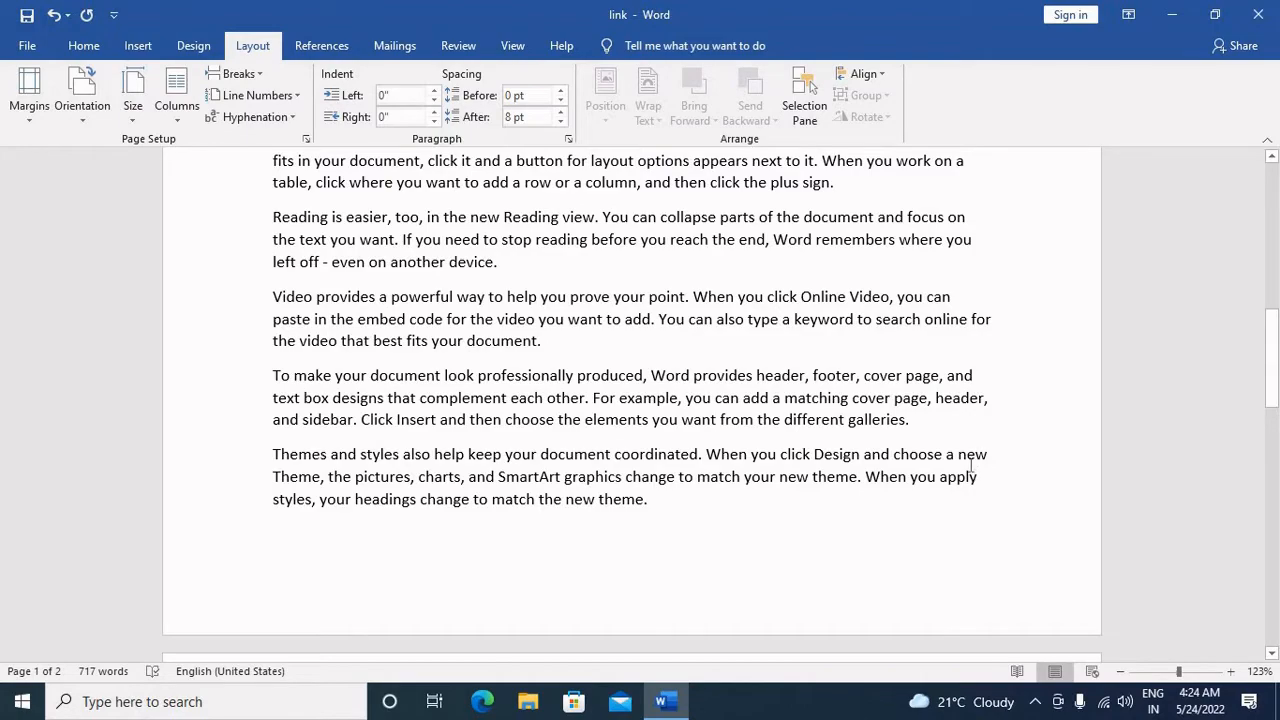
pyautogui.scroll(10, 970, 466)
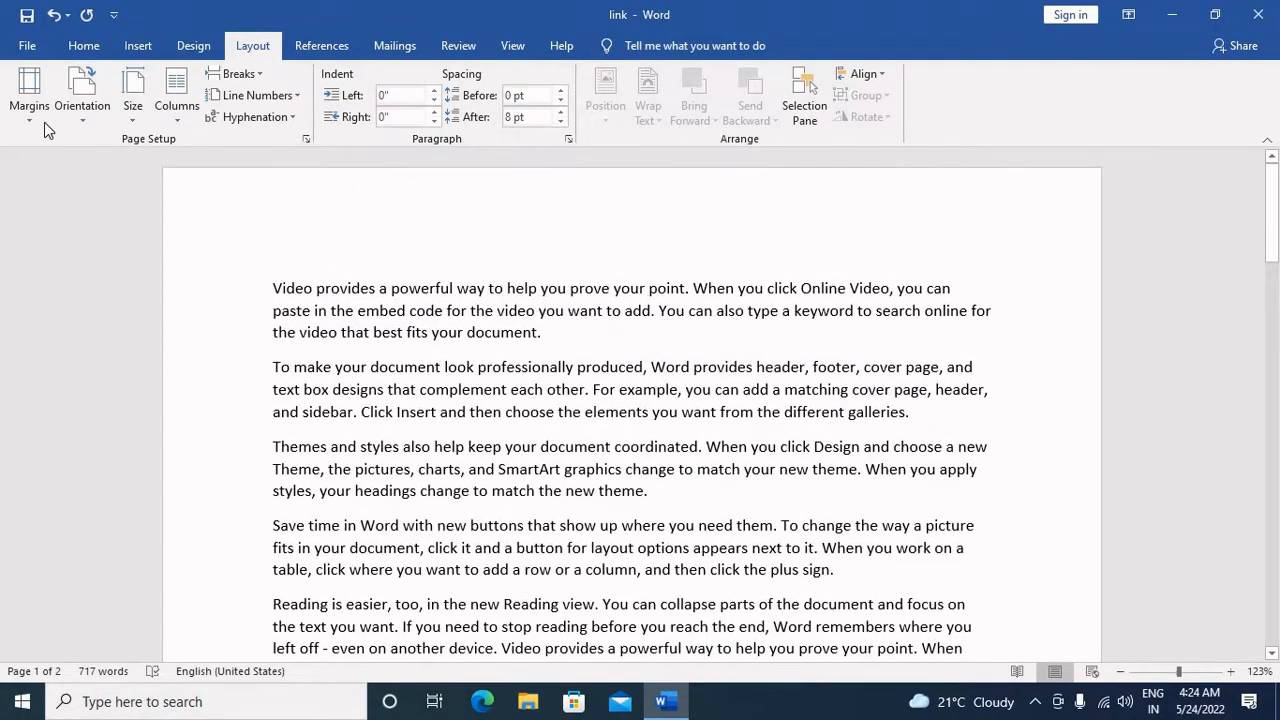
# Step: Apply the Narrow margin preset and check how the text is laid out across the pages
pyautogui.click(28, 117)
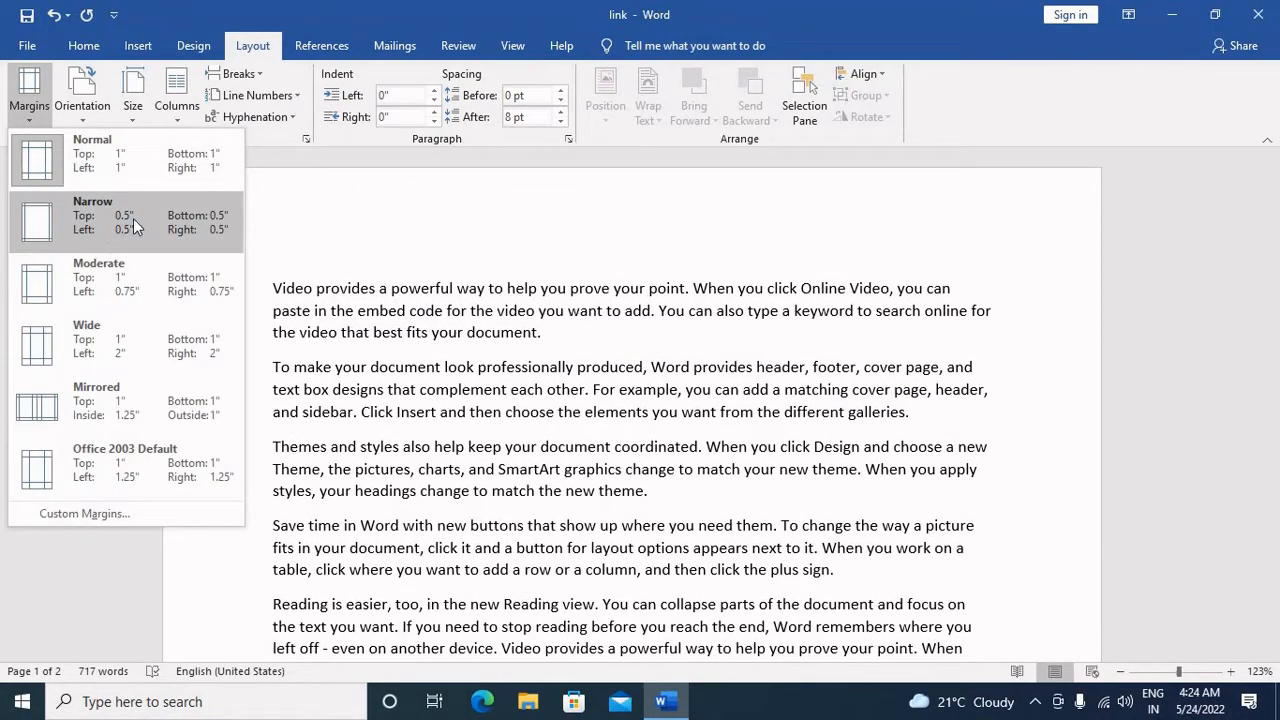
pyautogui.click(133, 218)
pyautogui.scroll(-10, 517, 322)
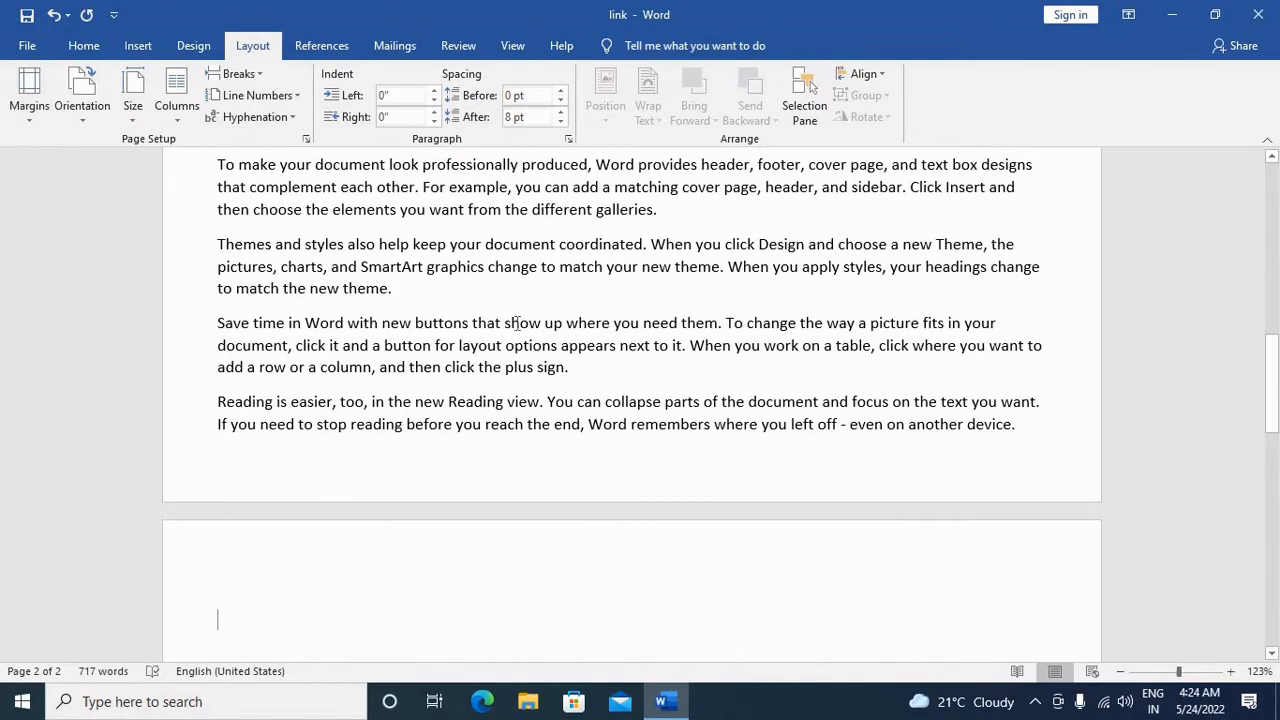
pyautogui.scroll(10, 517, 324)
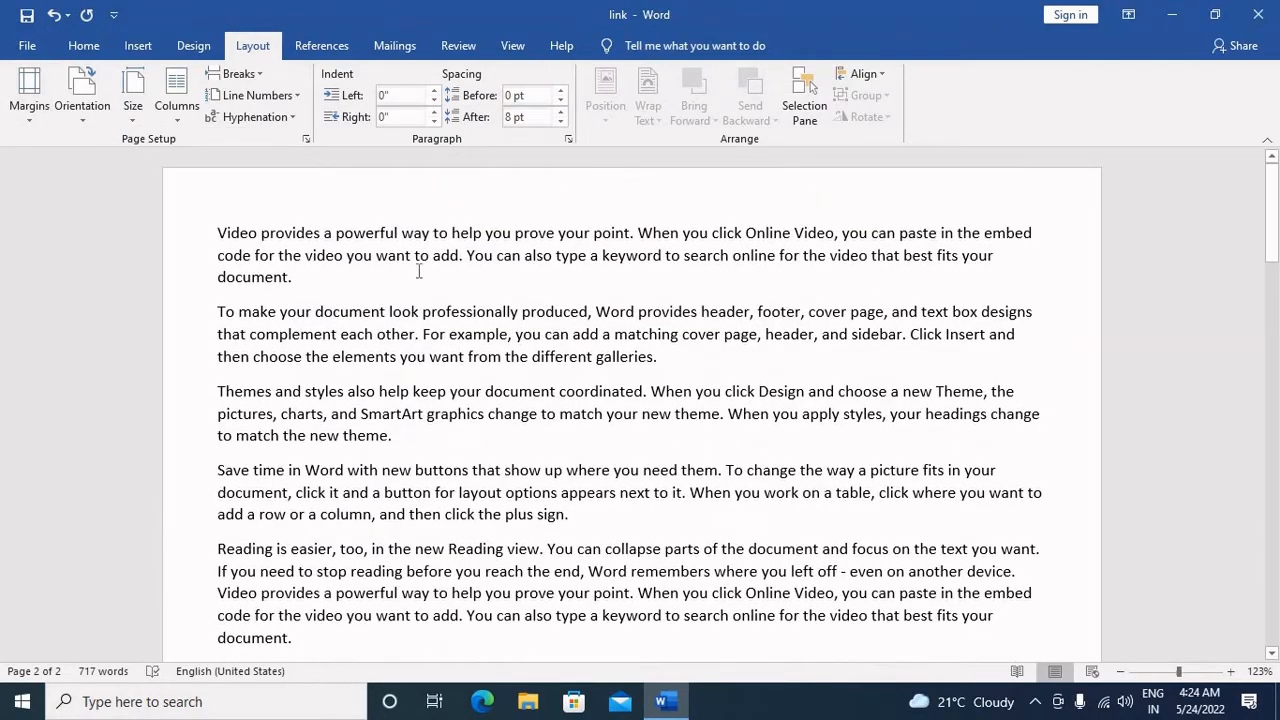
pyautogui.scroll(-10, 1026, 426)
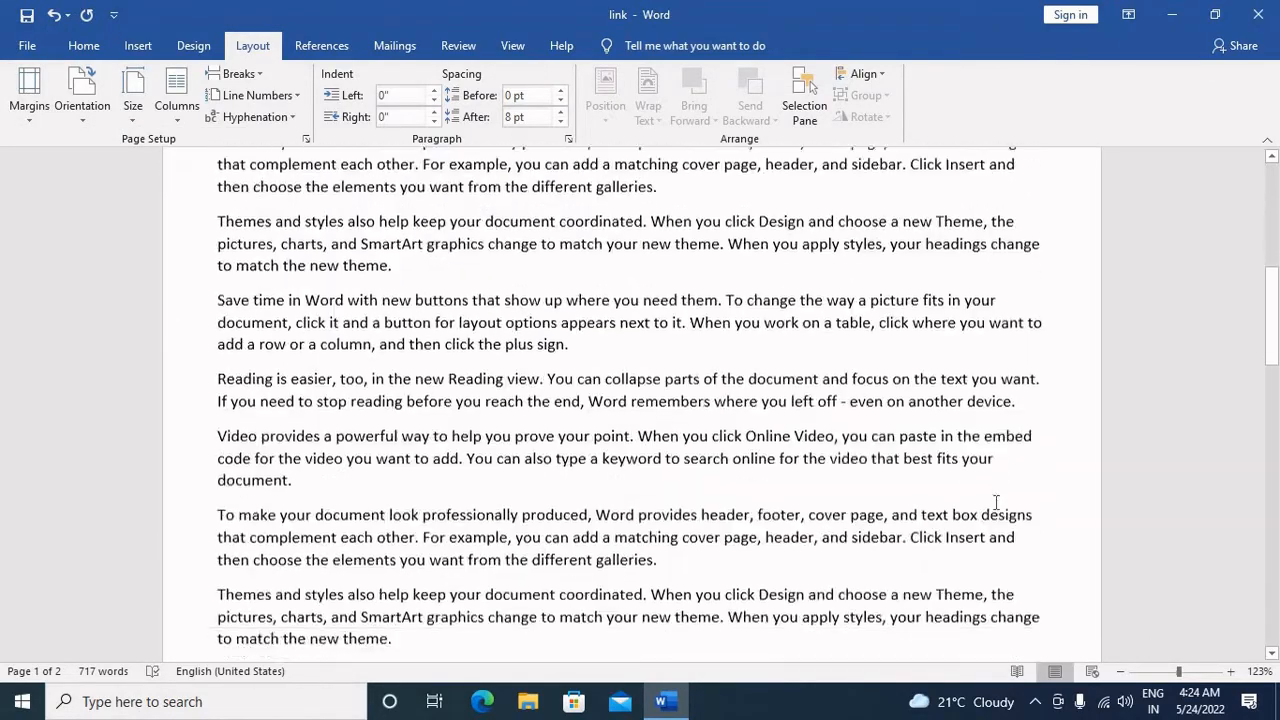
pyautogui.scroll(-8, 716, 520)
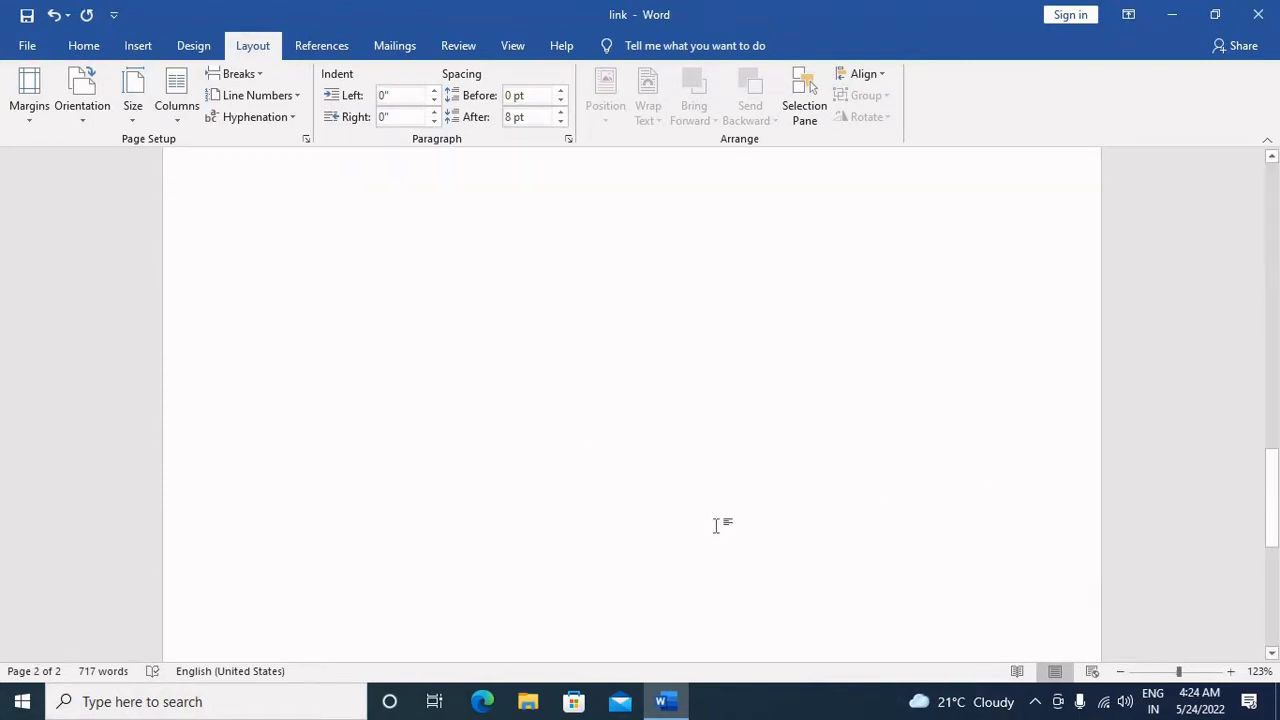
pyautogui.scroll(12, 716, 527)
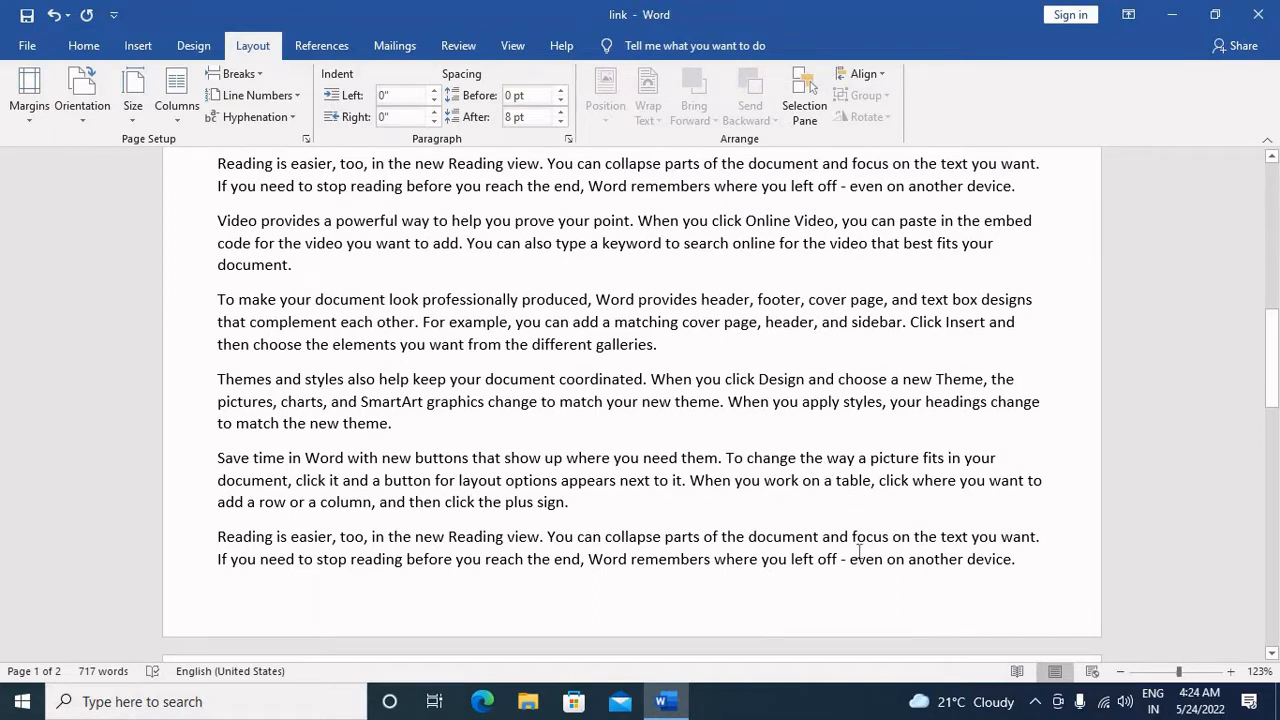
pyautogui.scroll(-5, 846, 540)
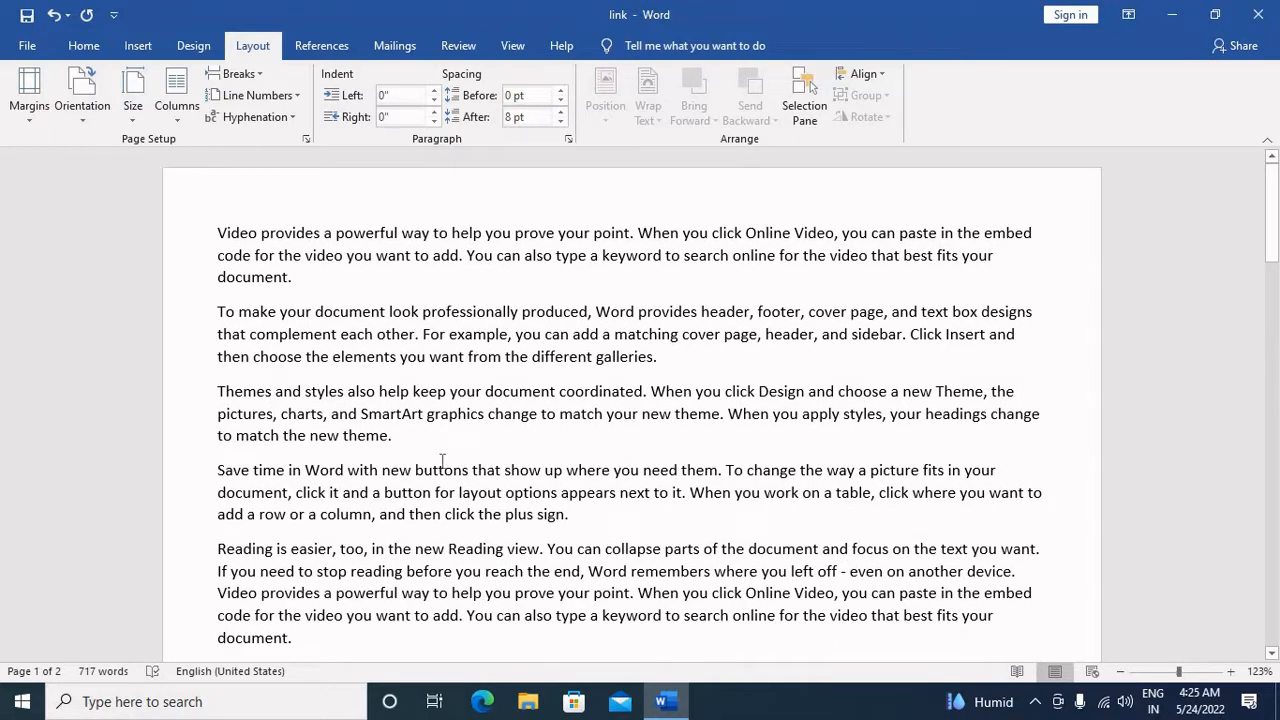
# Step: Review the custom margin settings in Page Setup and close them without changes
pyautogui.click(30, 100)
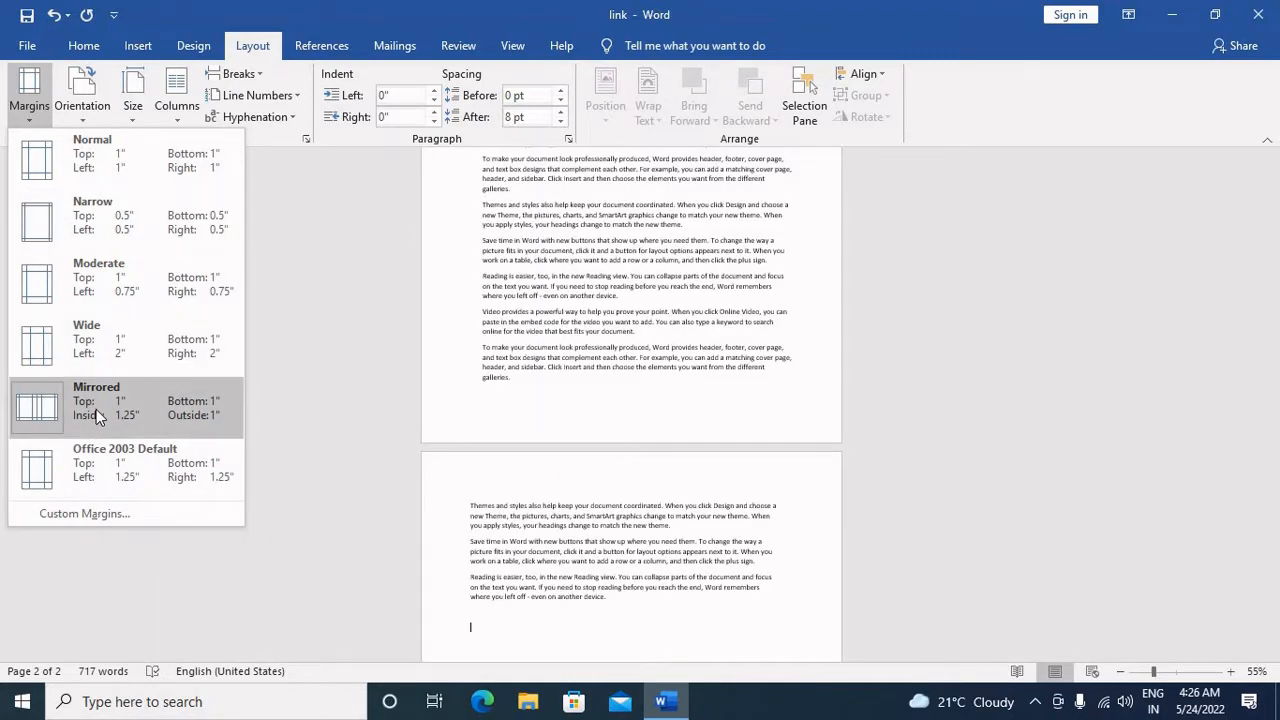
pyautogui.click(128, 515)
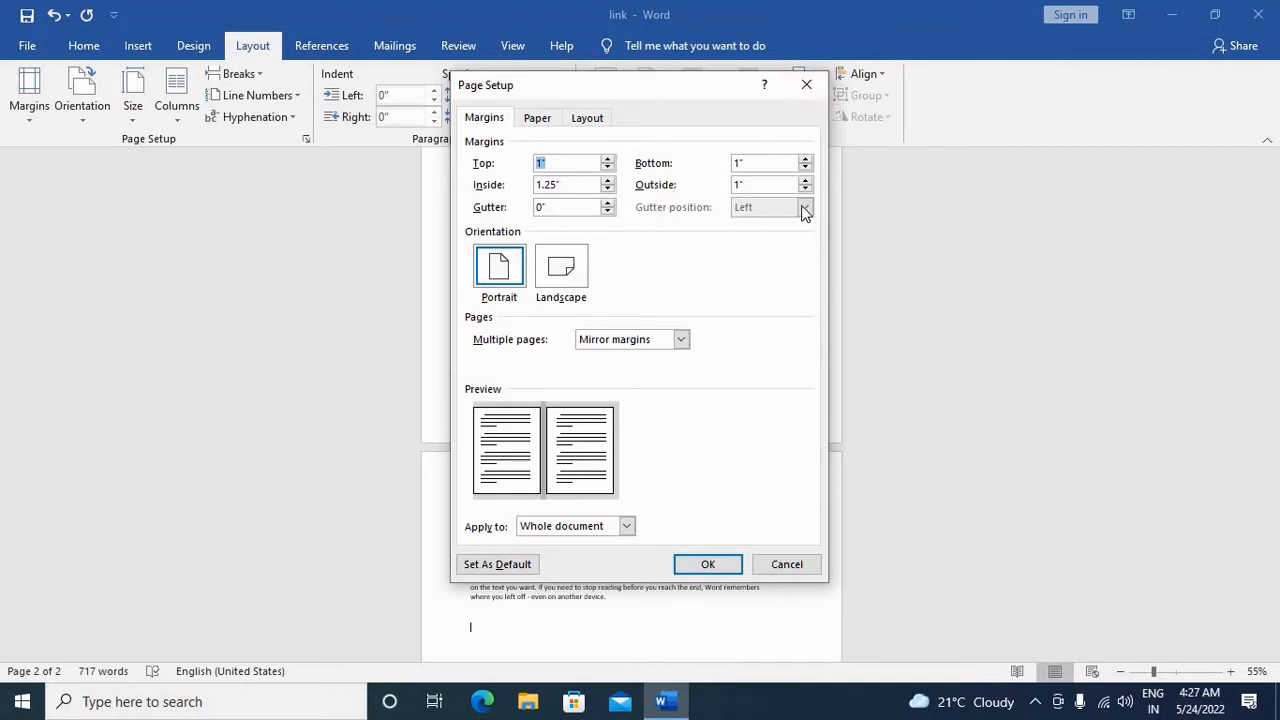
pyautogui.click(808, 84)
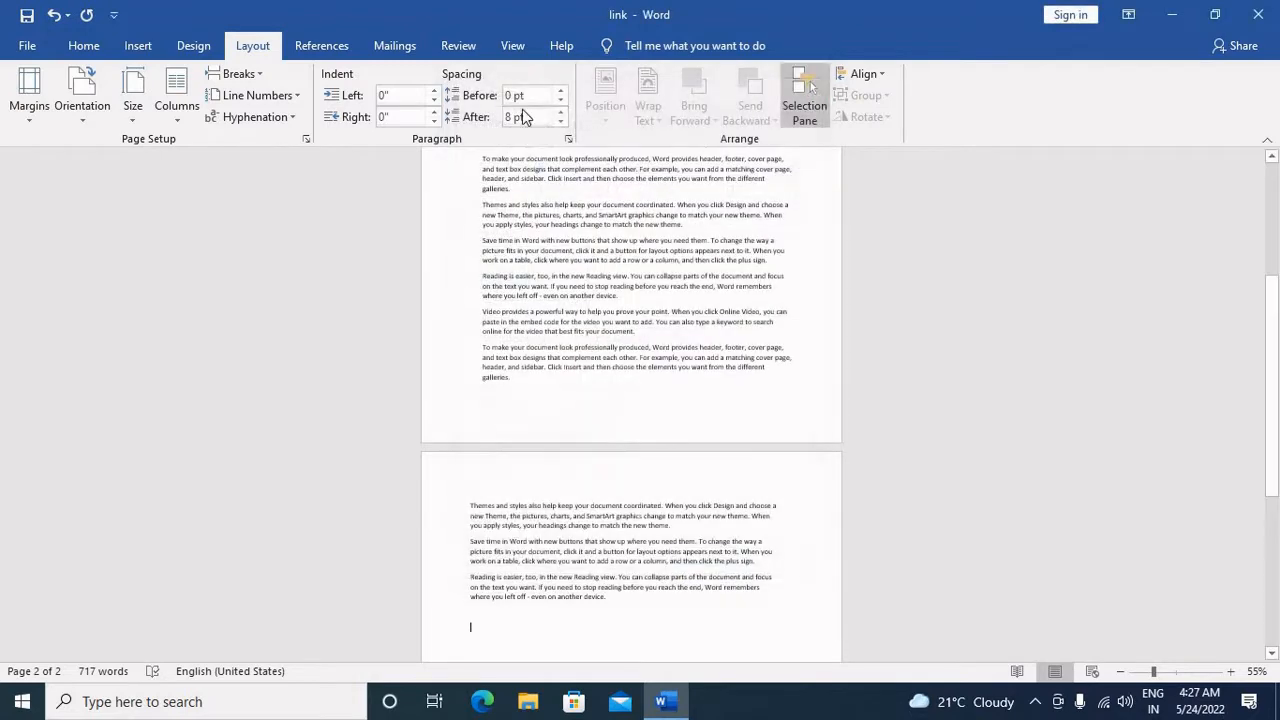
# Step: Enter custom margins in Page Setup of 1.2" top, 0.7" bottom, 1.4" inside and 1.2" outside
pyautogui.click(40, 120)
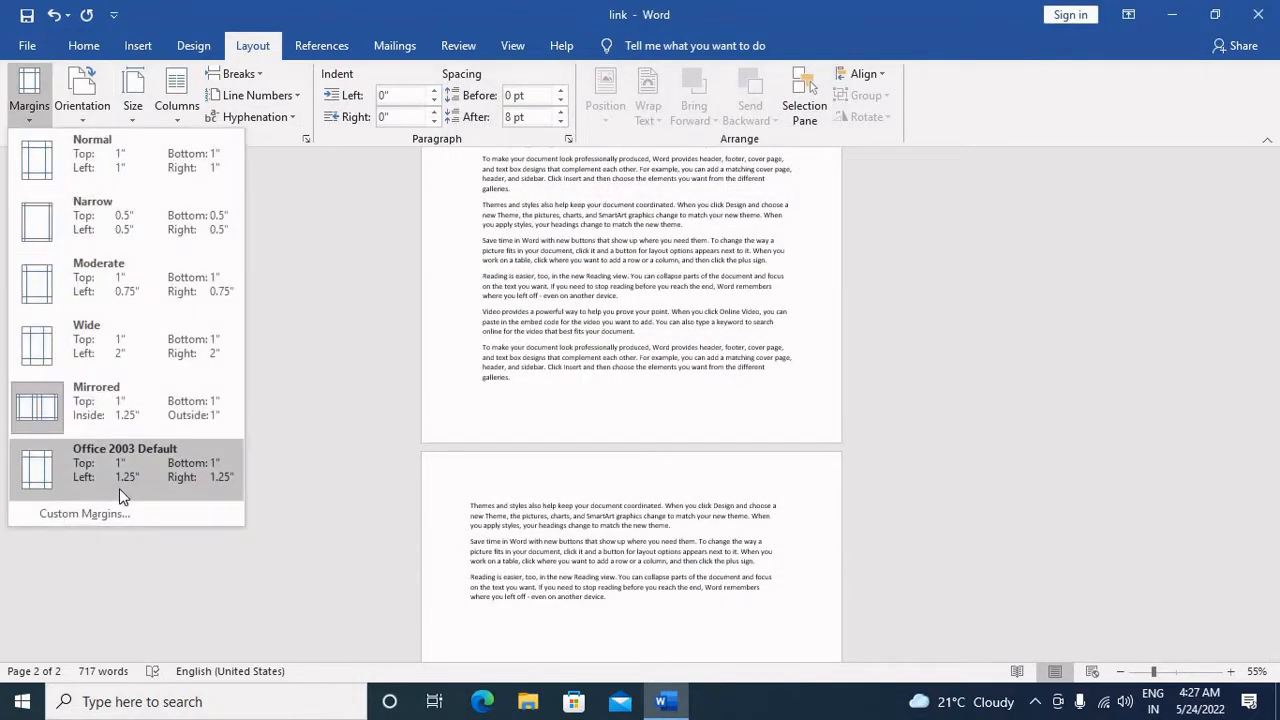
pyautogui.click(85, 513)
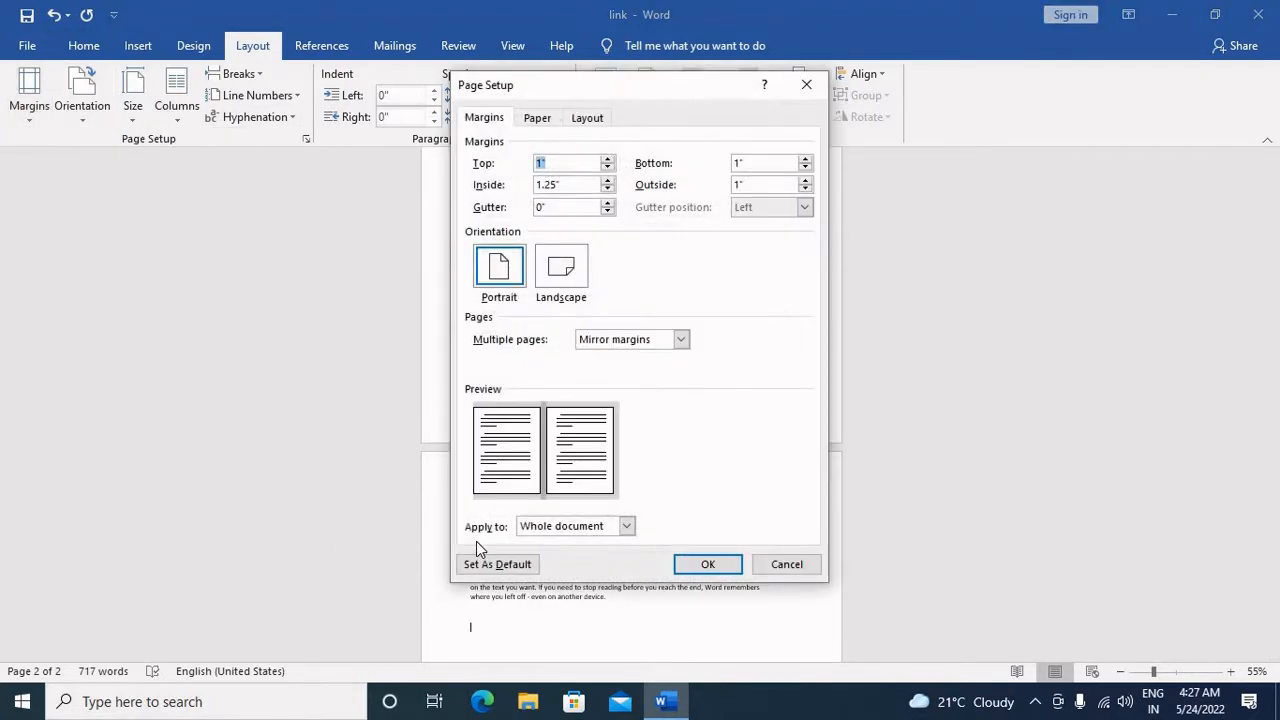
pyautogui.click(607, 158)
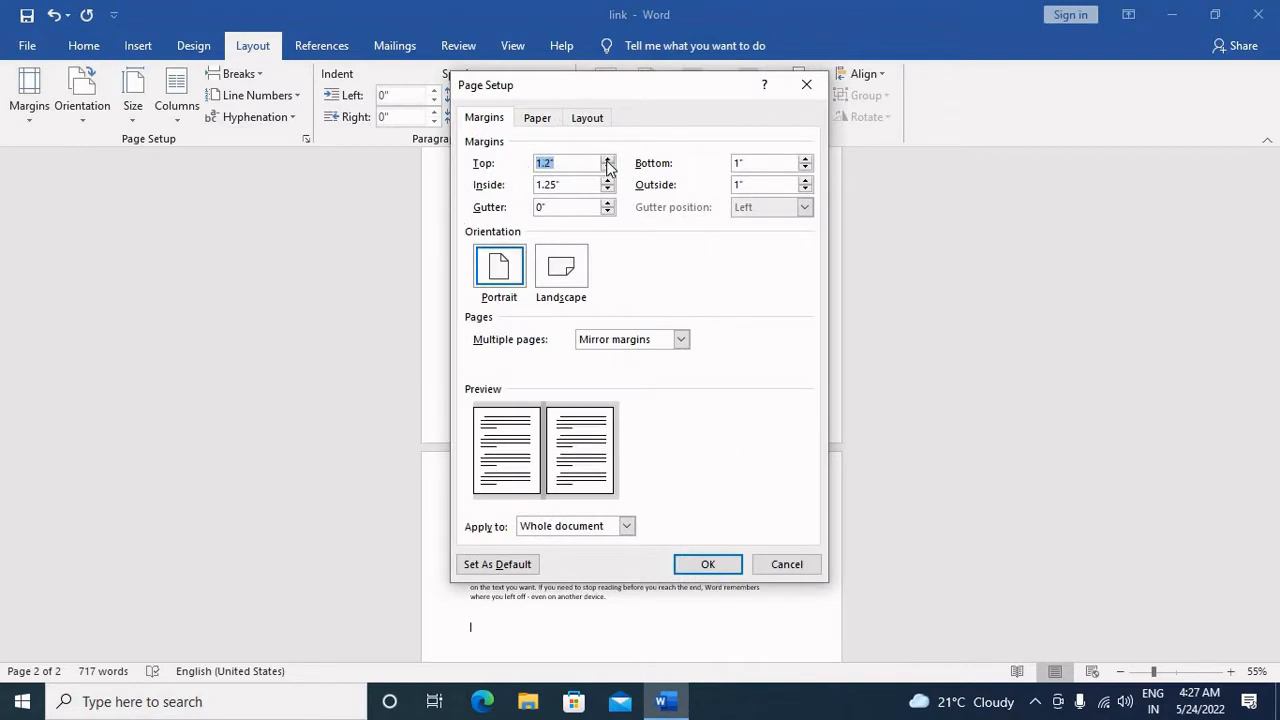
pyautogui.click(805, 167)
pyautogui.click(805, 167)
pyautogui.click(805, 167)
pyautogui.click(607, 180)
pyautogui.click(607, 181)
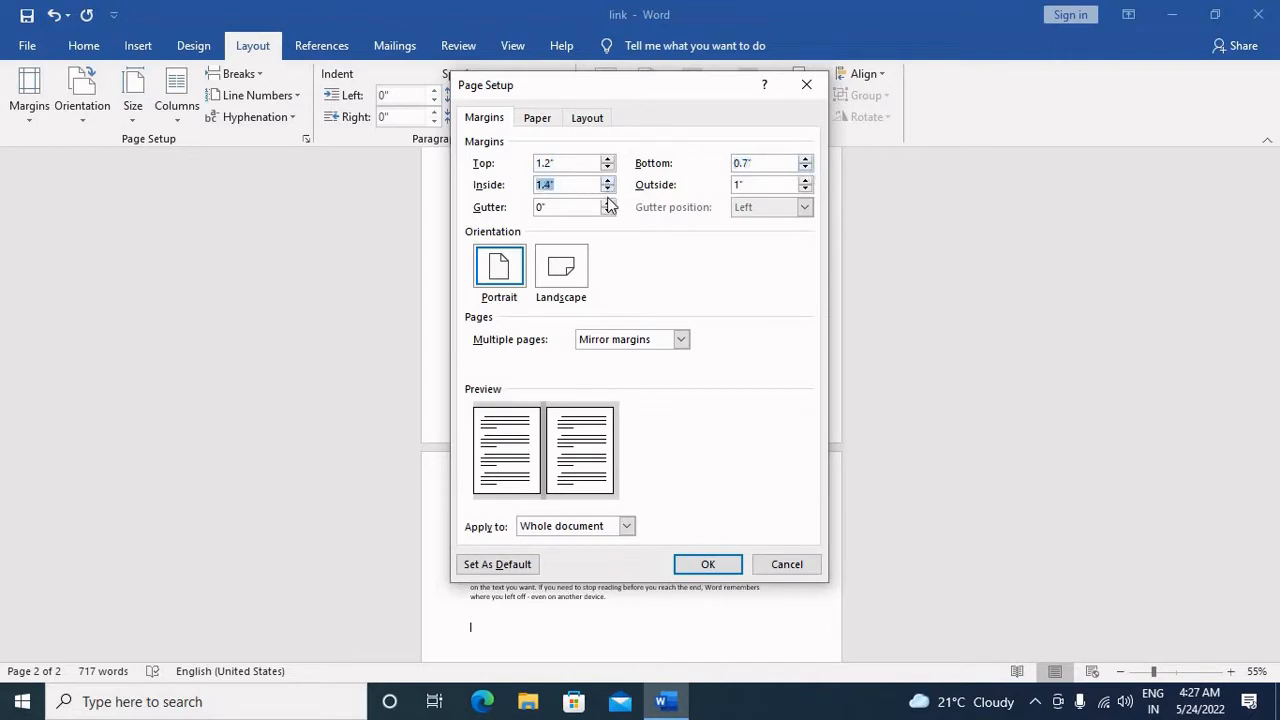
pyautogui.click(806, 179)
pyautogui.click(806, 179)
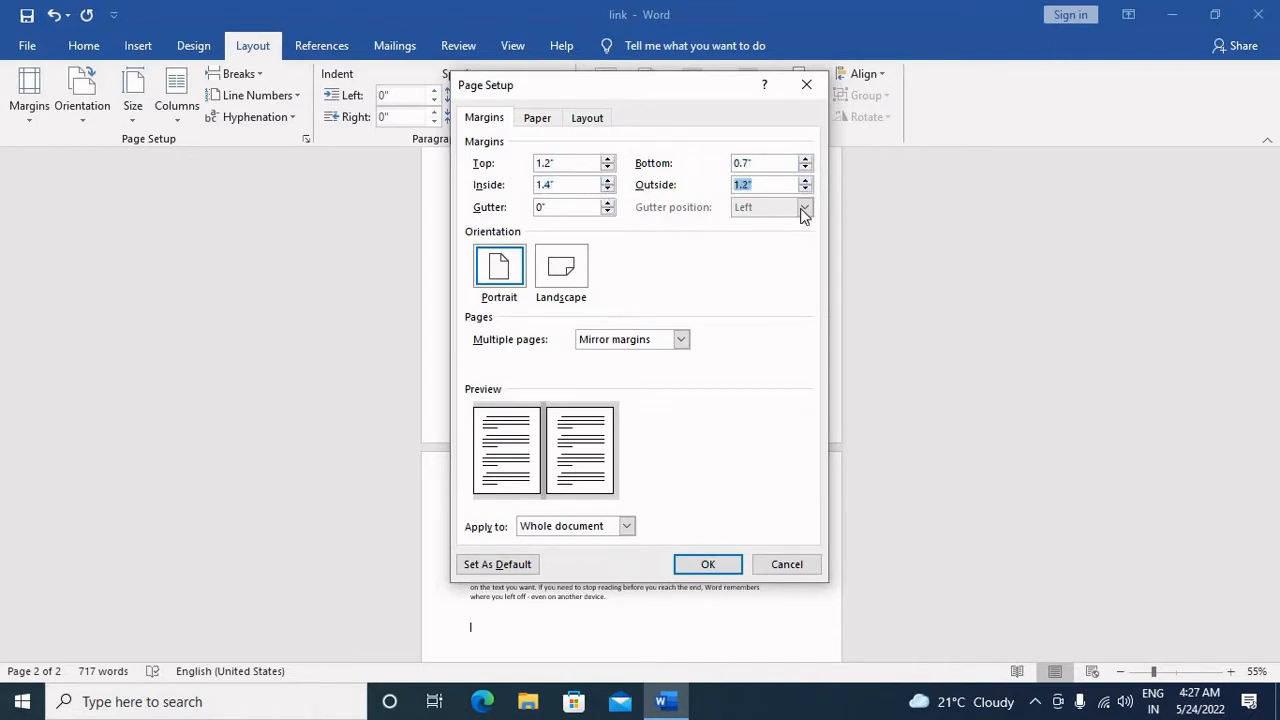
# Step: Try the 2 pages per sheet and Book fold options for multiple pages, finishing on Normal
pyautogui.click(626, 339)
pyautogui.click(625, 376)
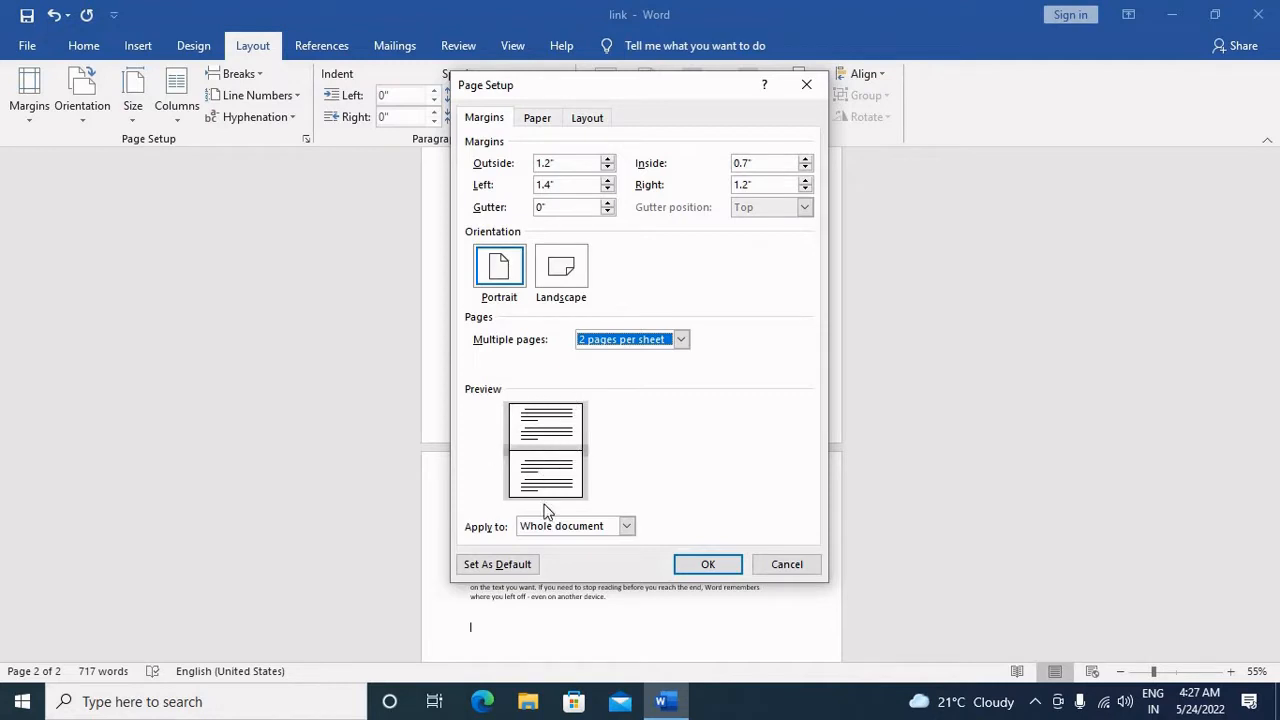
pyautogui.click(642, 343)
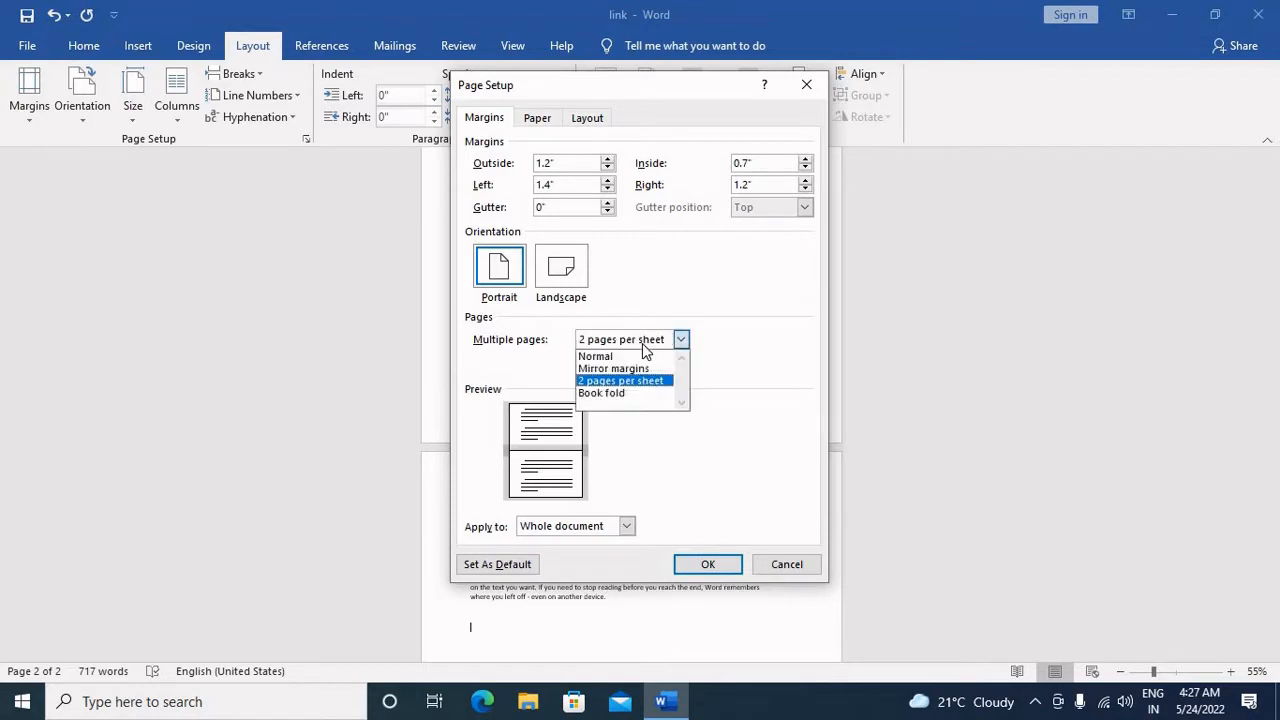
pyautogui.click(642, 394)
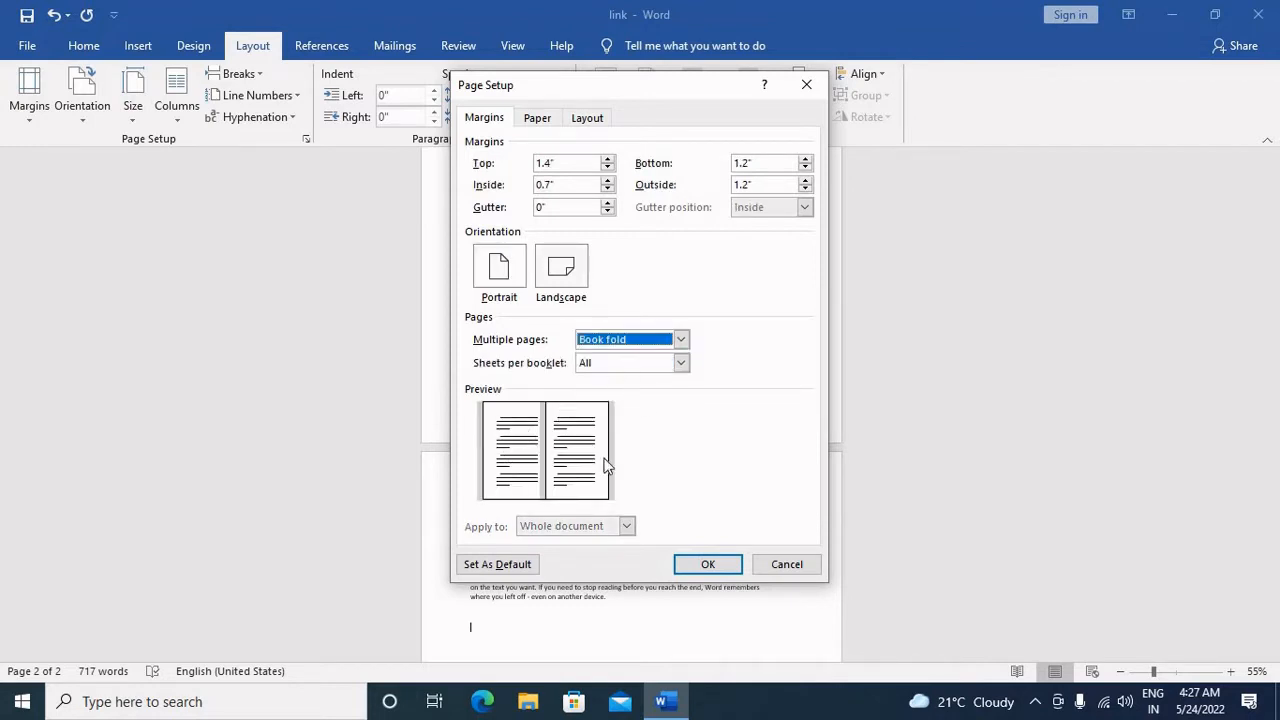
pyautogui.click(679, 340)
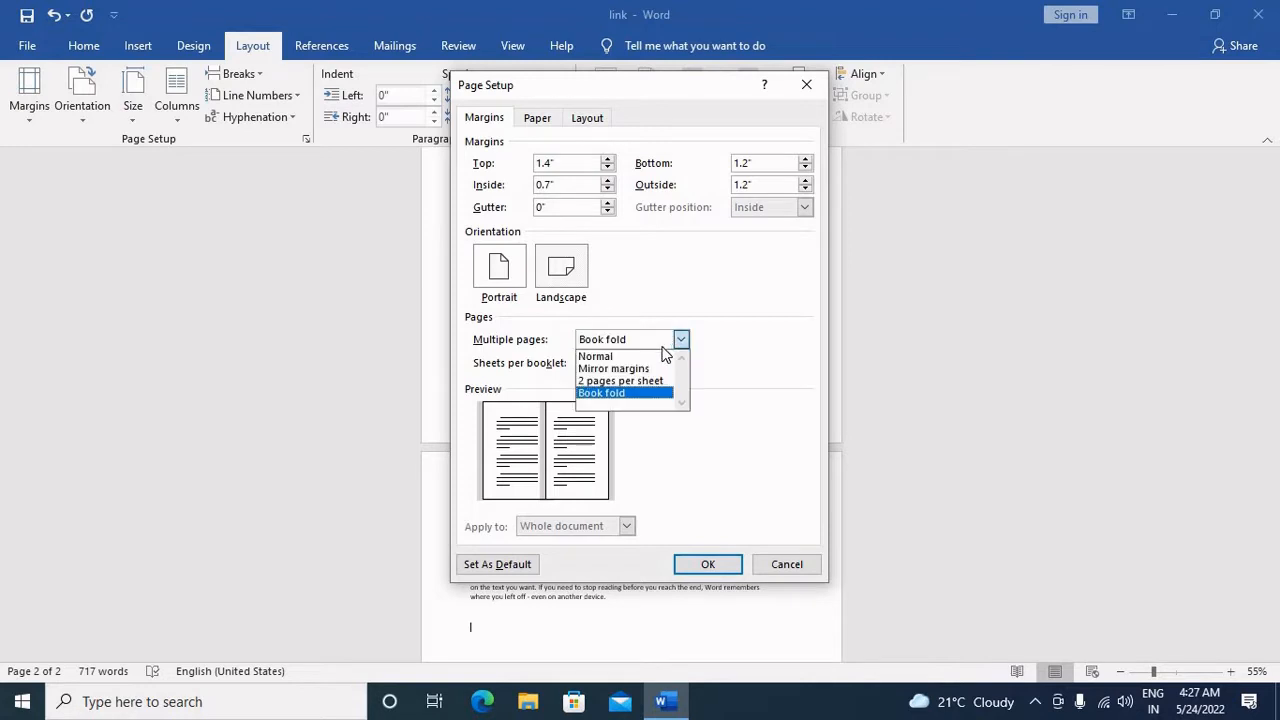
pyautogui.click(652, 358)
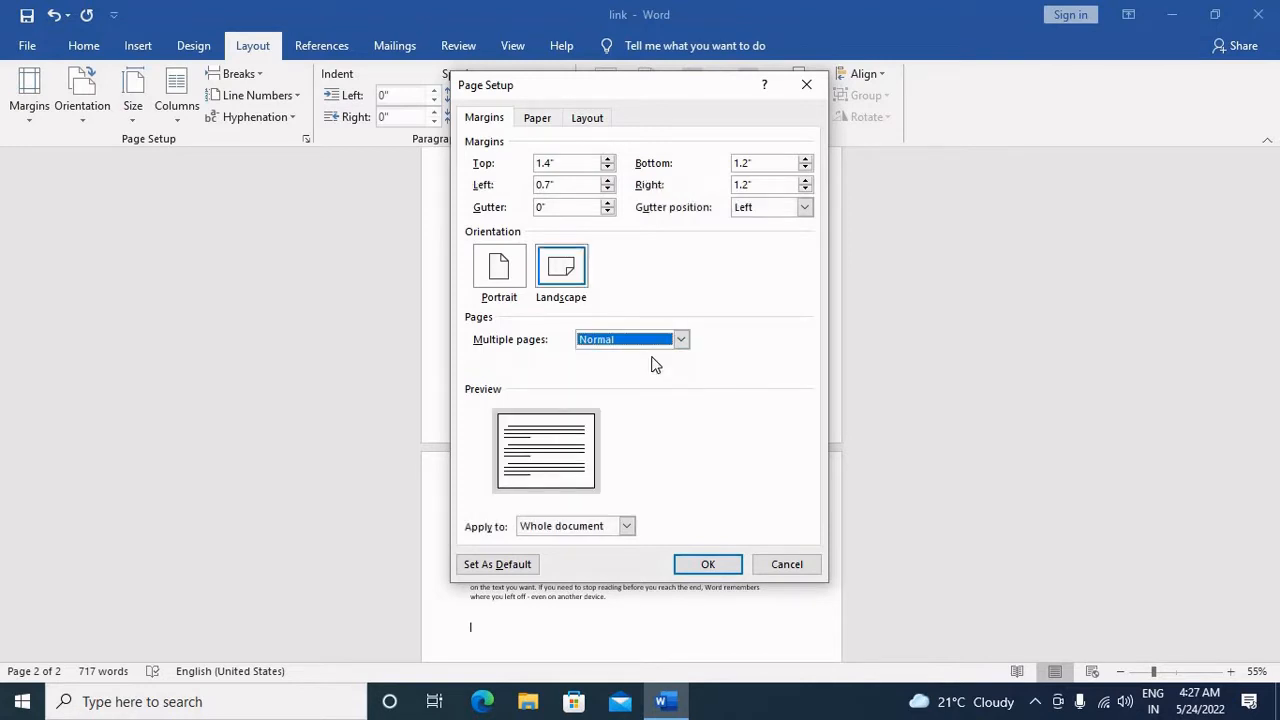
# Step: Compare portrait and landscape orientation in the Page Setup preview, and close the settings without applying them
pyautogui.click(490, 268)
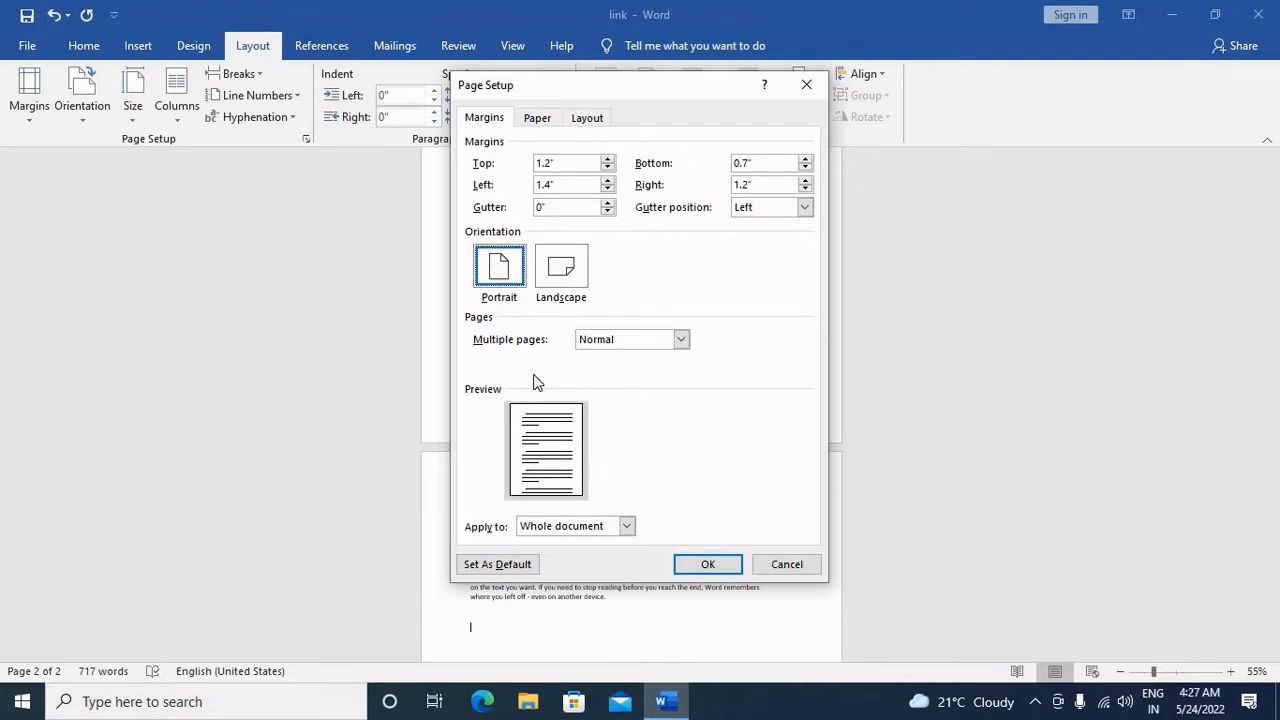
pyautogui.click(547, 284)
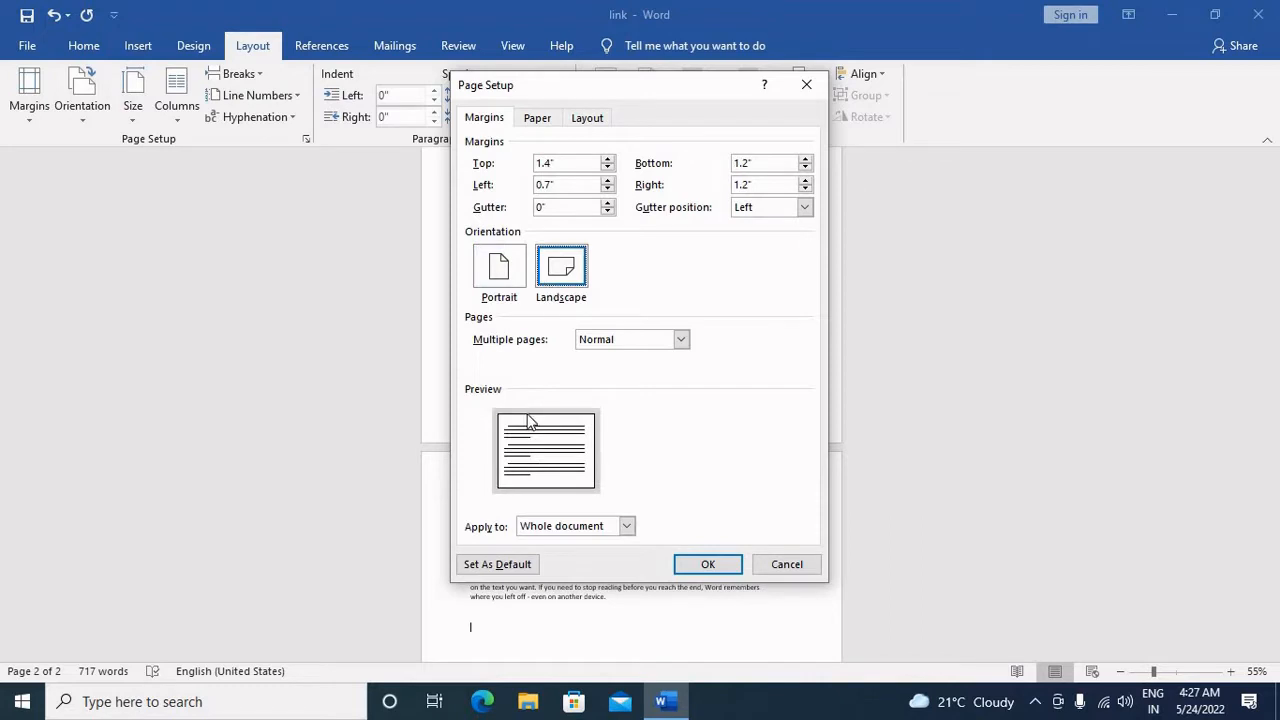
pyautogui.click(497, 286)
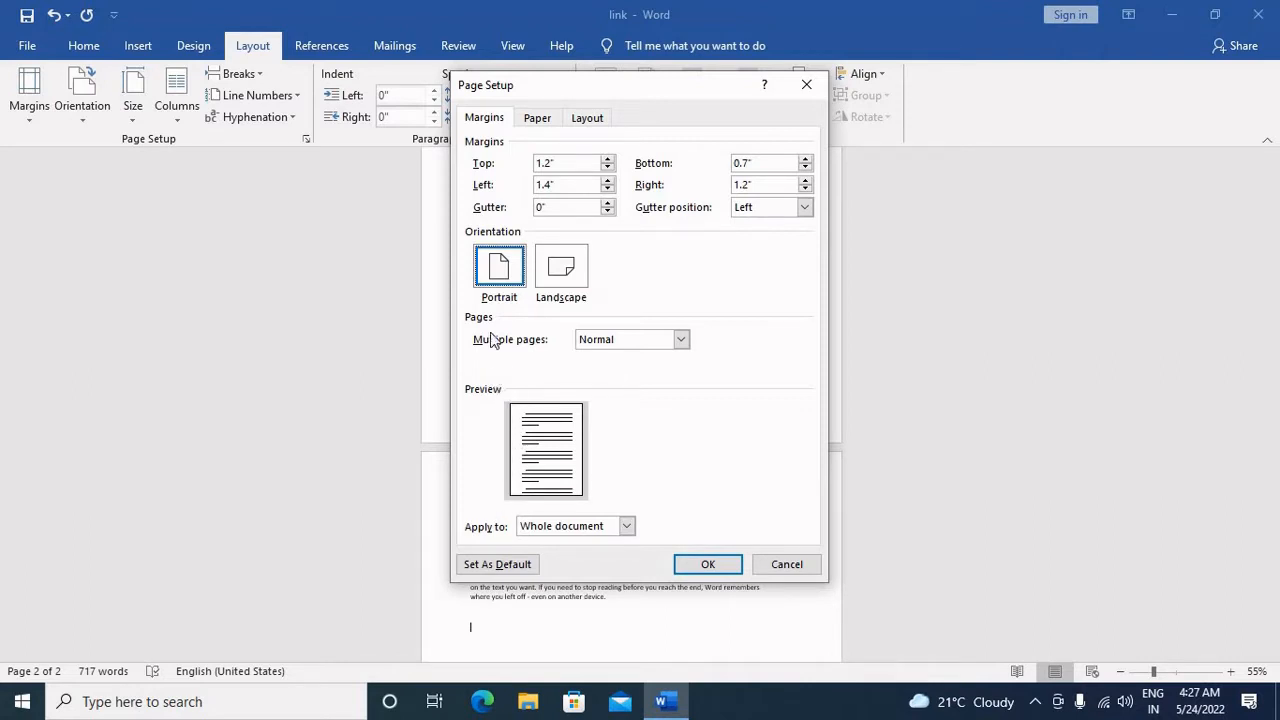
pyautogui.click(557, 276)
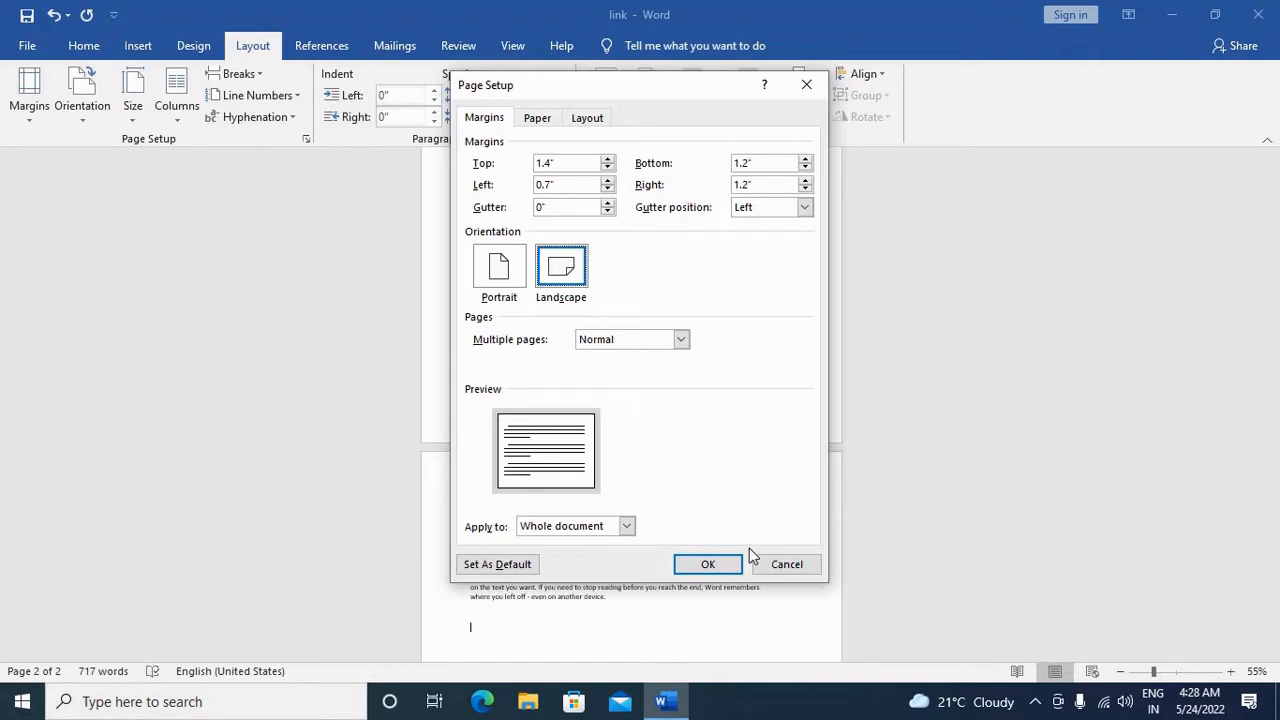
pyautogui.click(766, 568)
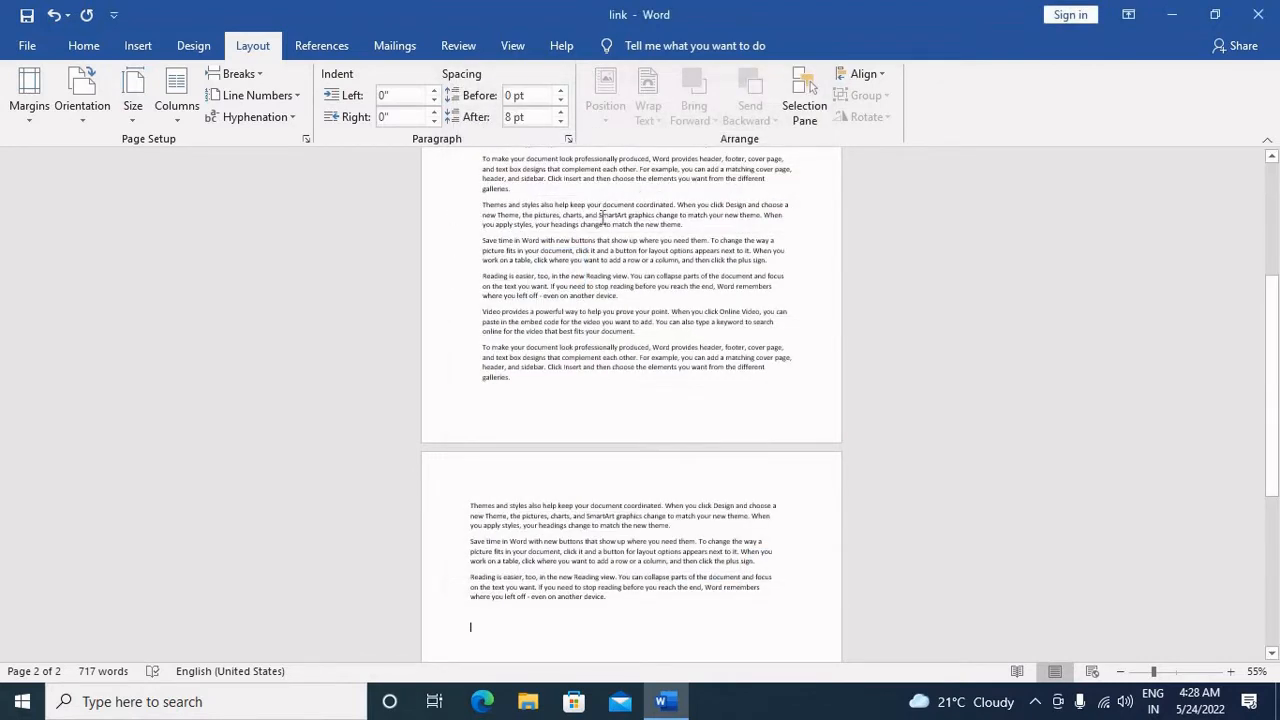
# Step: Add several blank lines above the first paragraph of the document
pyautogui.scroll(5, 724, 562)
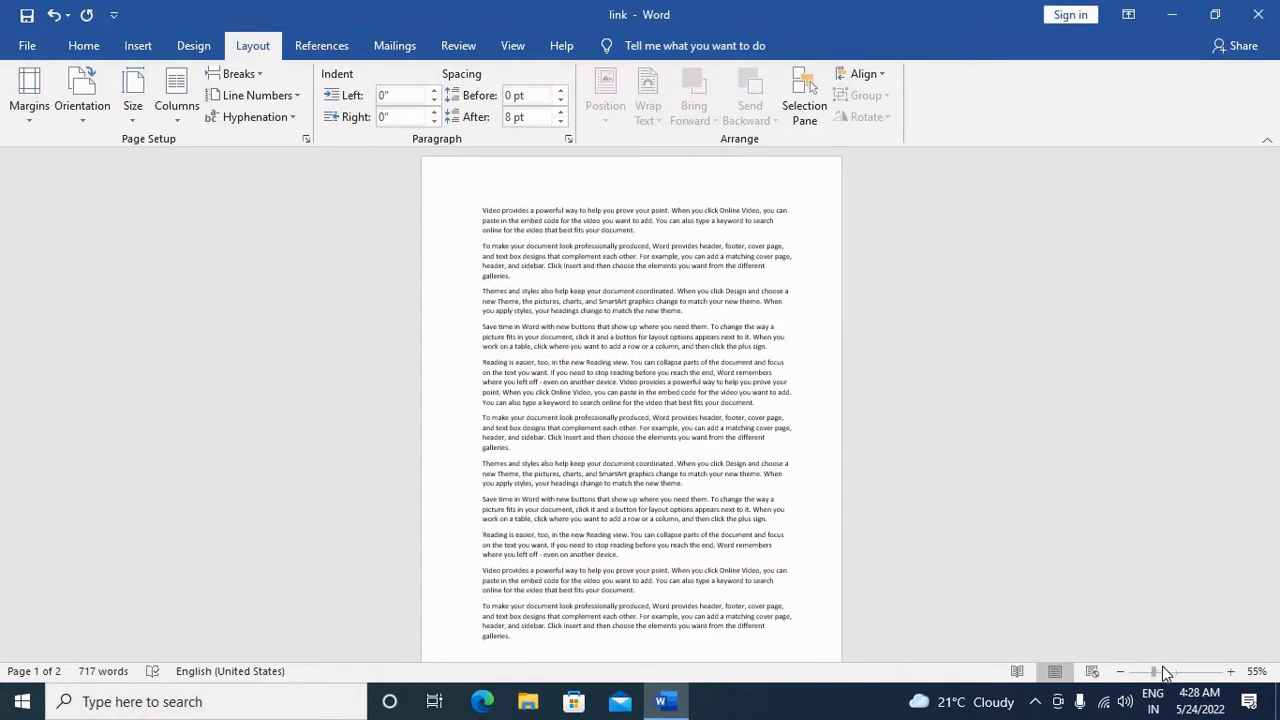
pyautogui.moveTo(1163, 671)
pyautogui.mouseDown()
pyautogui.moveTo(1182, 662)
pyautogui.moveTo(1168, 671)
pyautogui.mouseUp()
pyautogui.hotkey('ctrl', 'a')
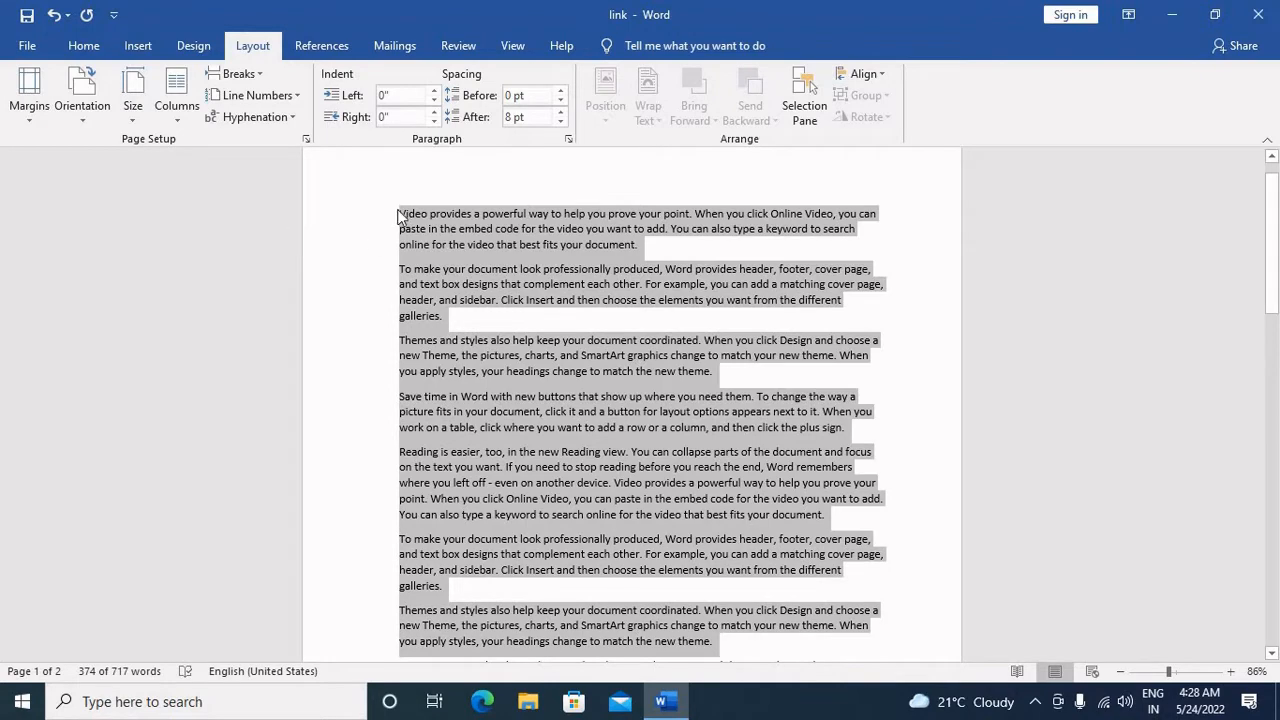
pyautogui.hotkey('ctrl', 'Home')
pyautogui.press('Return')
pyautogui.press('Return')
pyautogui.press('Return')
pyautogui.press('Return')
pyautogui.press('Return')
pyautogui.press('Return')
pyautogui.press('Return')
pyautogui.press('Return')
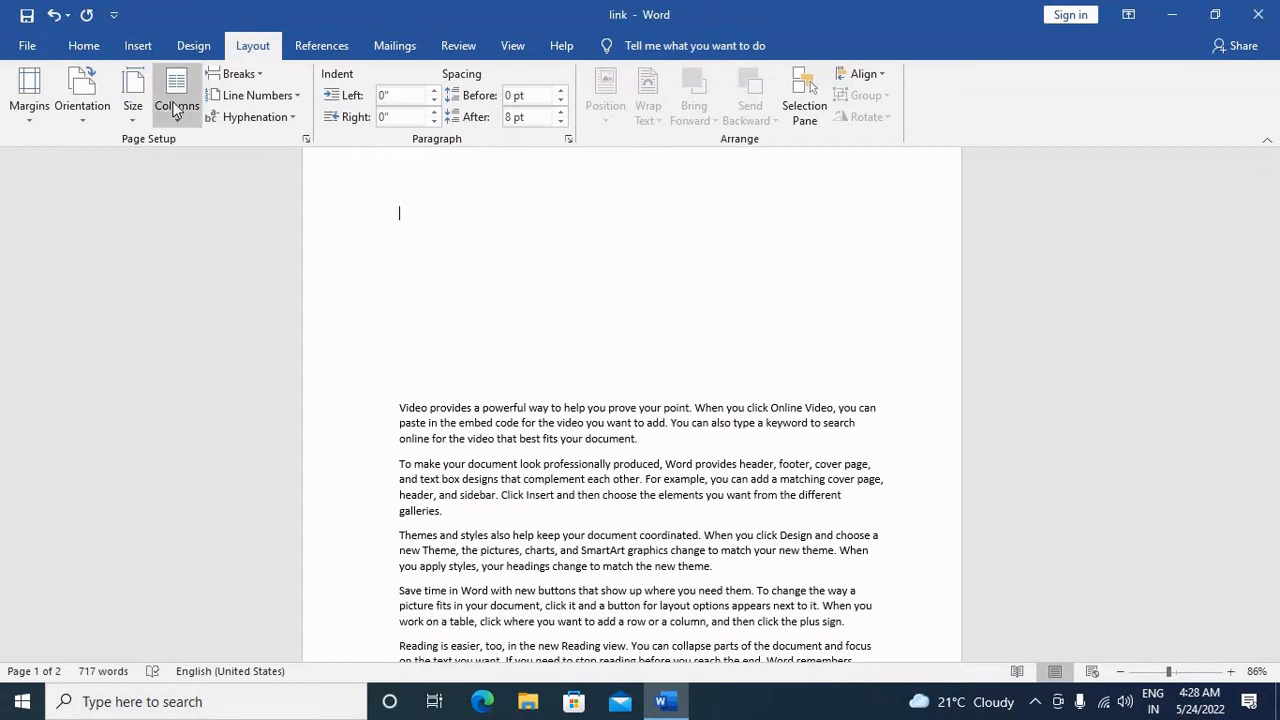
# Step: Insert a table with 10 columns and 7 rows at the start of the document
pyautogui.click(83, 46)
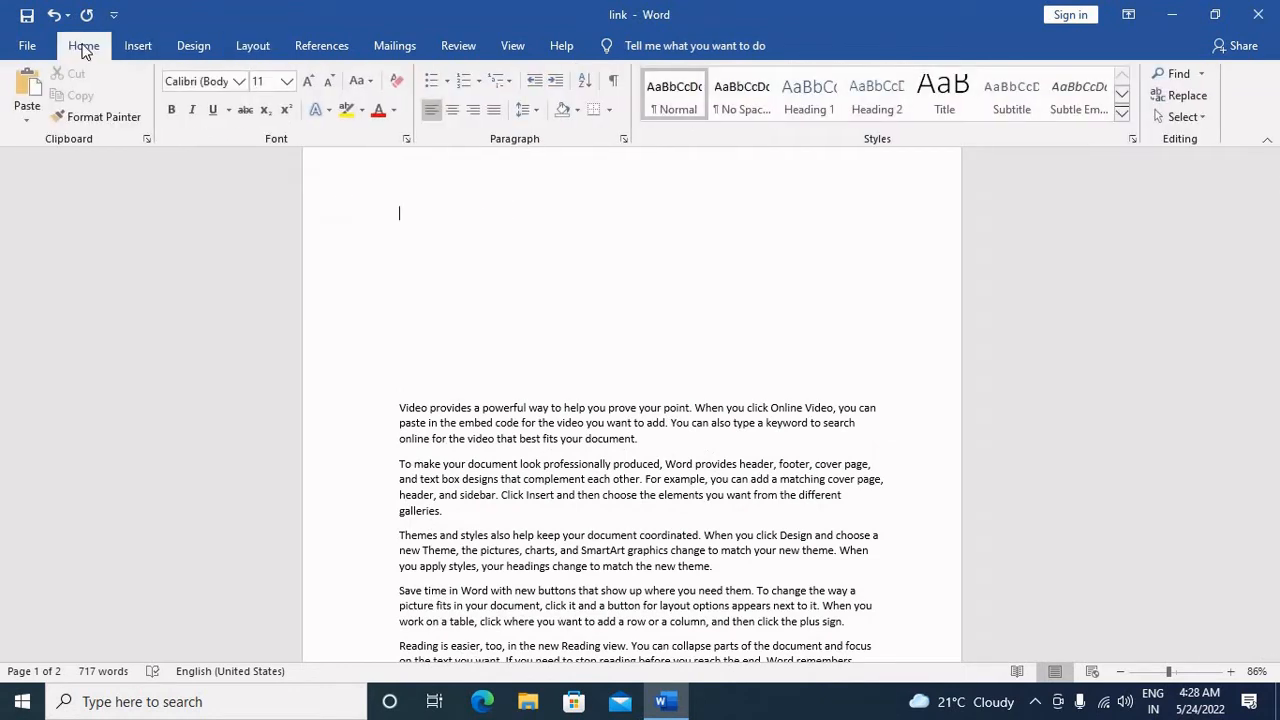
pyautogui.click(135, 47)
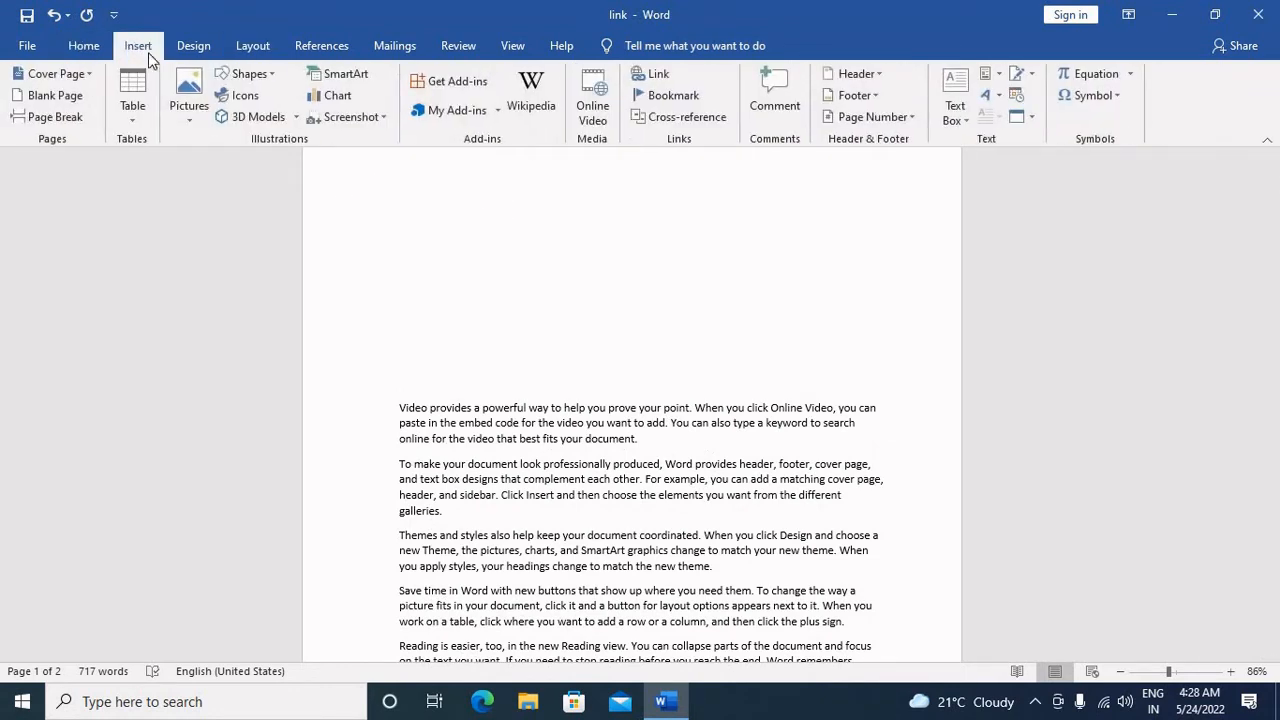
pyautogui.click(140, 111)
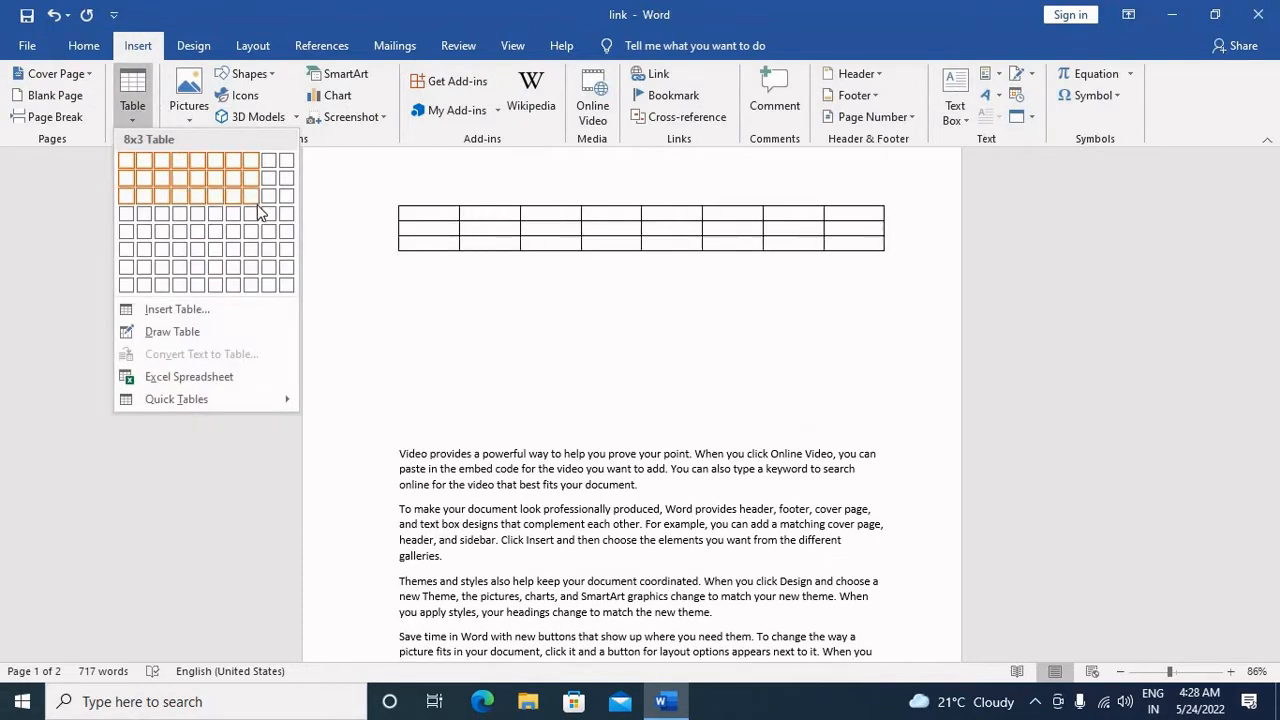
pyautogui.click(284, 266)
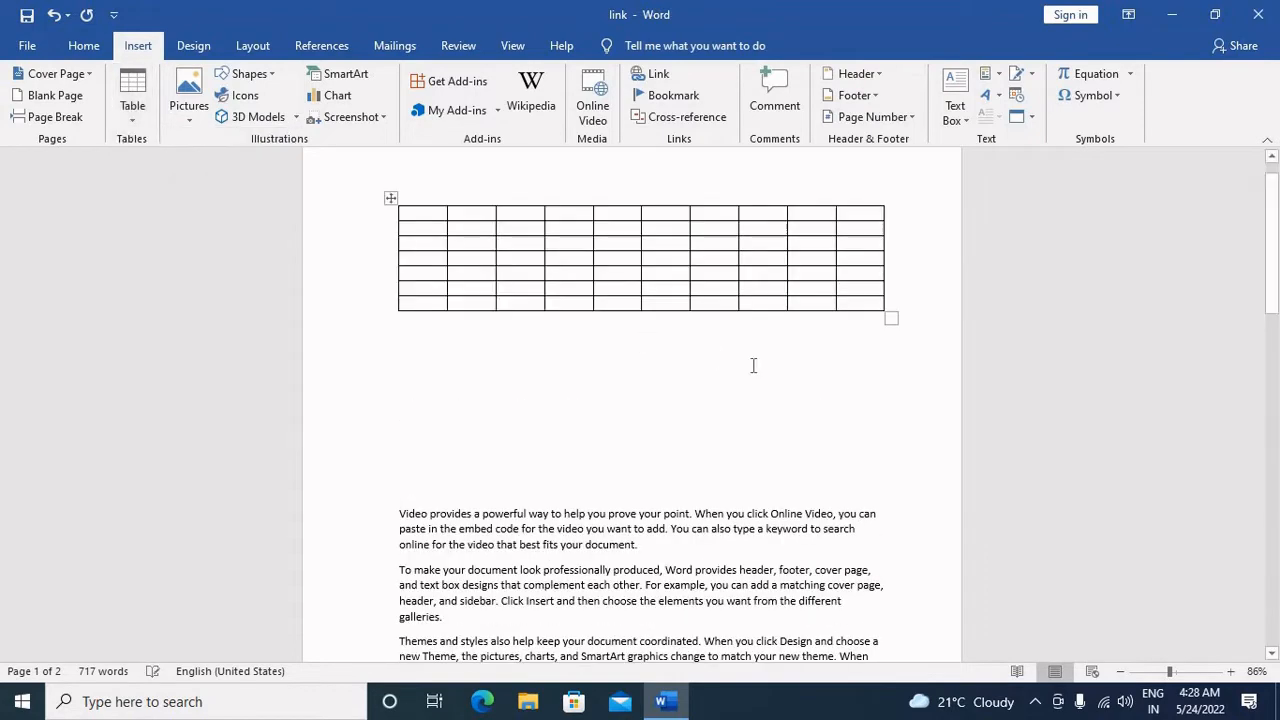
# Step: Enlarge the table past both side margins nearly to the page edges, and move the adjoining column borders outward
pyautogui.moveTo(892, 339); pyautogui.dragTo(894, 459)
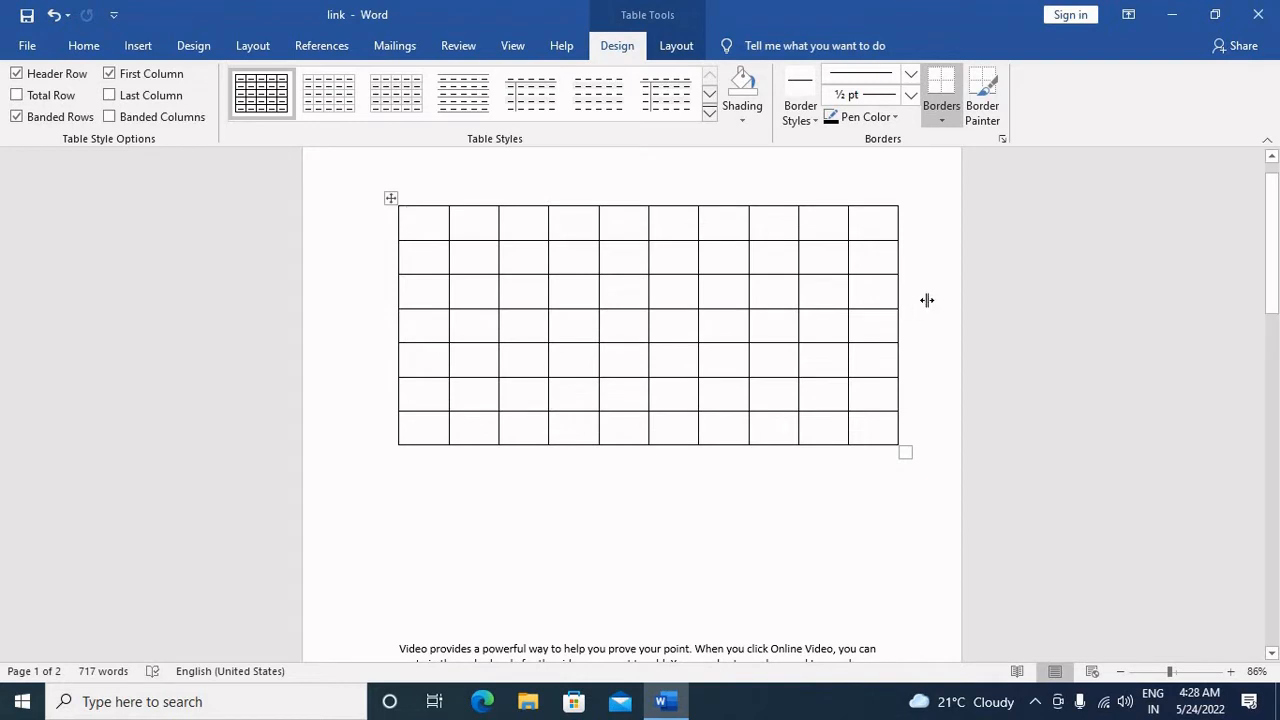
pyautogui.moveTo(927, 300); pyautogui.dragTo(943, 298)
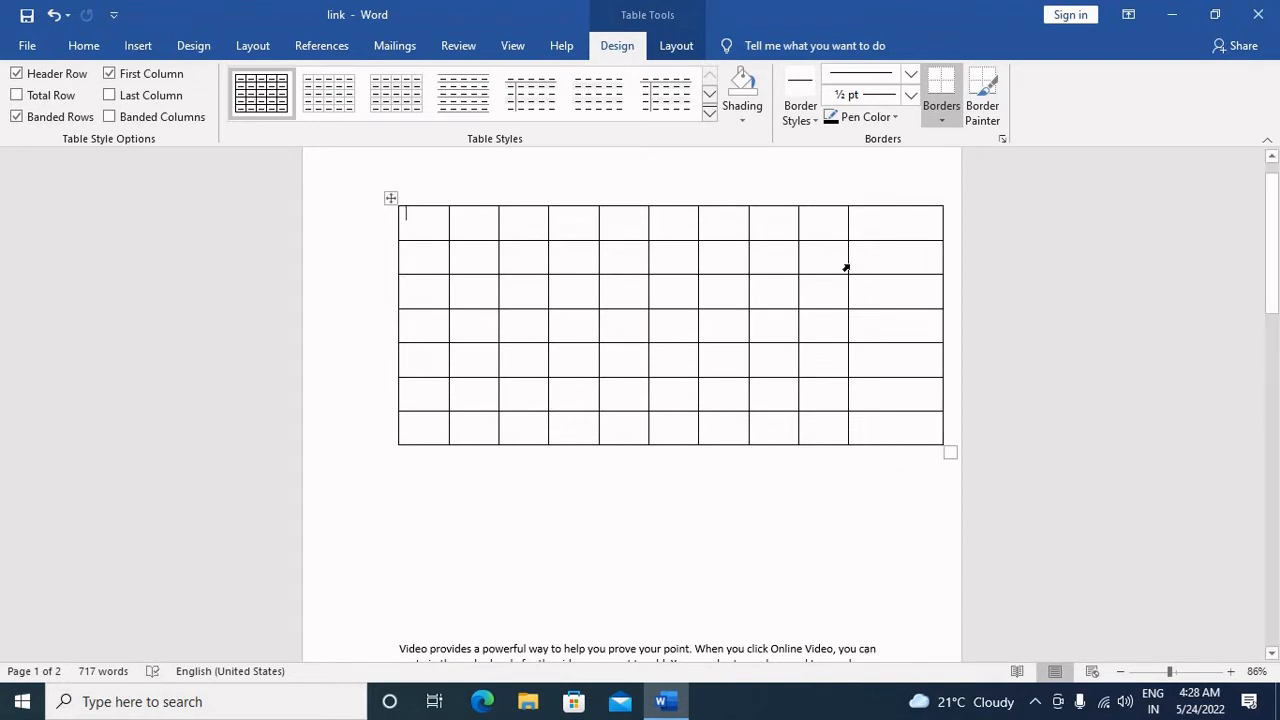
pyautogui.moveTo(845, 266); pyautogui.dragTo(889, 268)
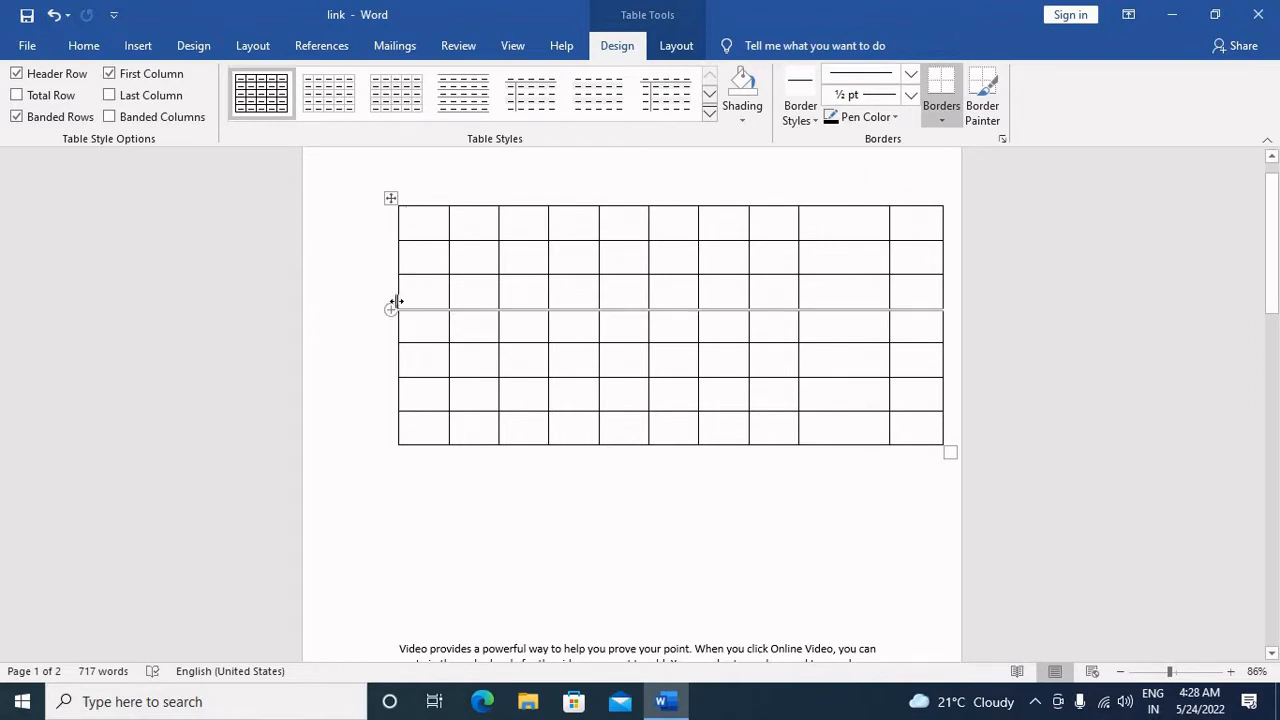
pyautogui.moveTo(387, 304); pyautogui.dragTo(336, 304)
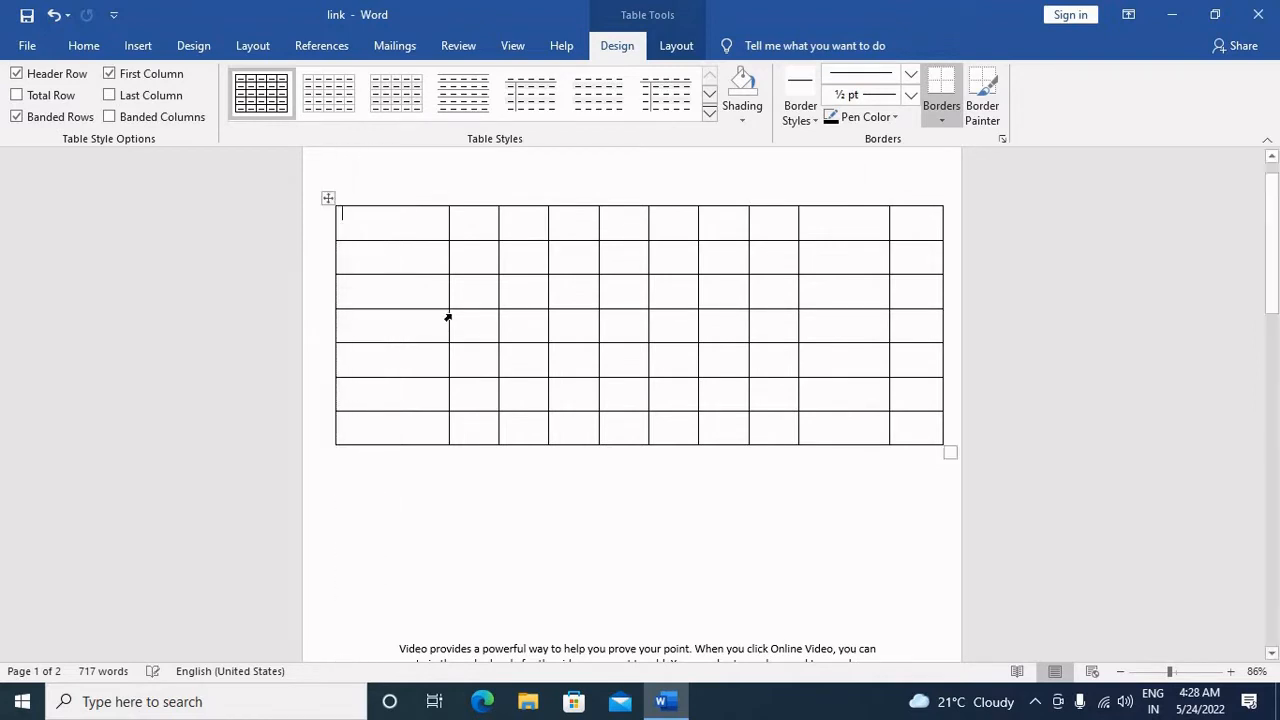
pyautogui.moveTo(448, 314); pyautogui.dragTo(408, 316)
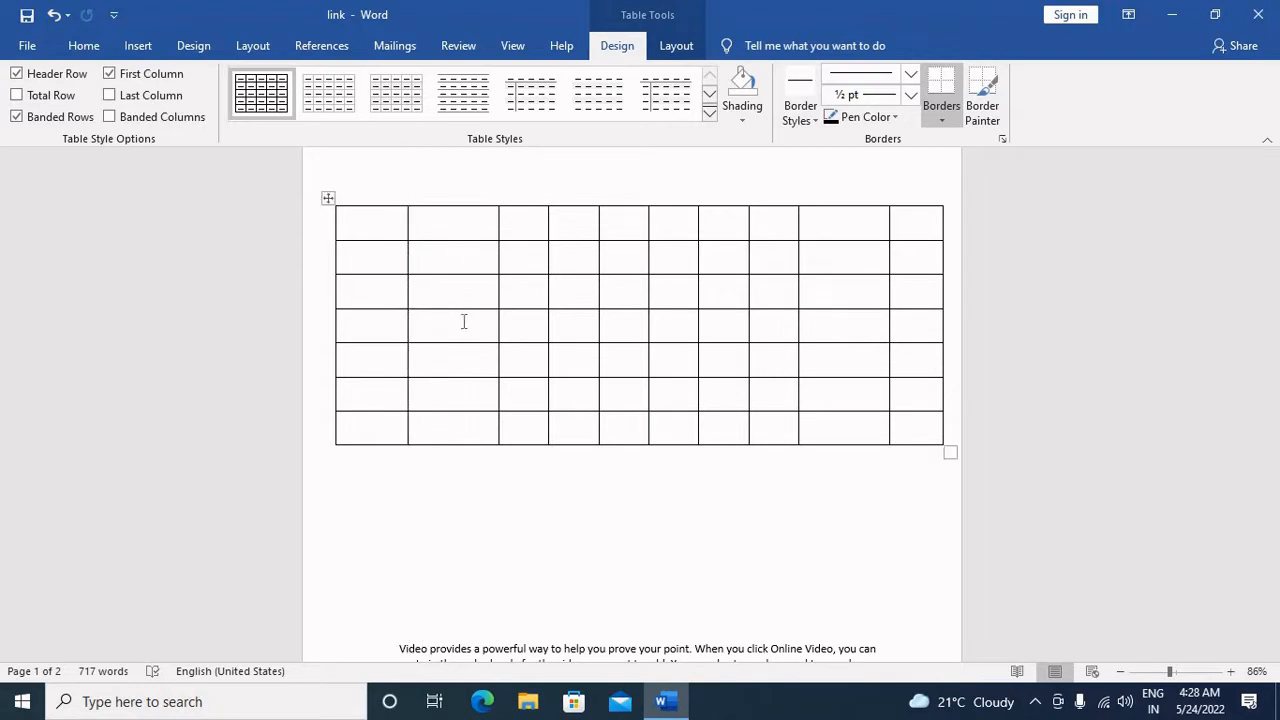
pyautogui.moveTo(498, 326); pyautogui.dragTo(467, 329)
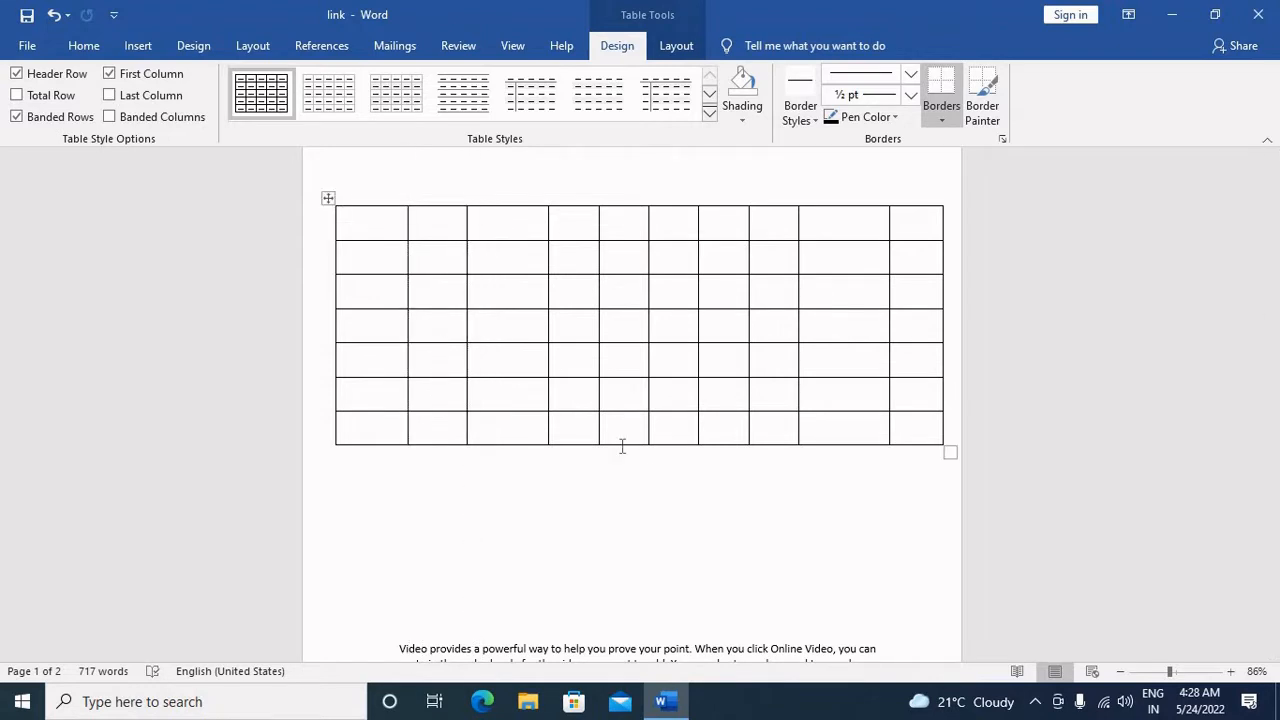
pyautogui.click(695, 491)
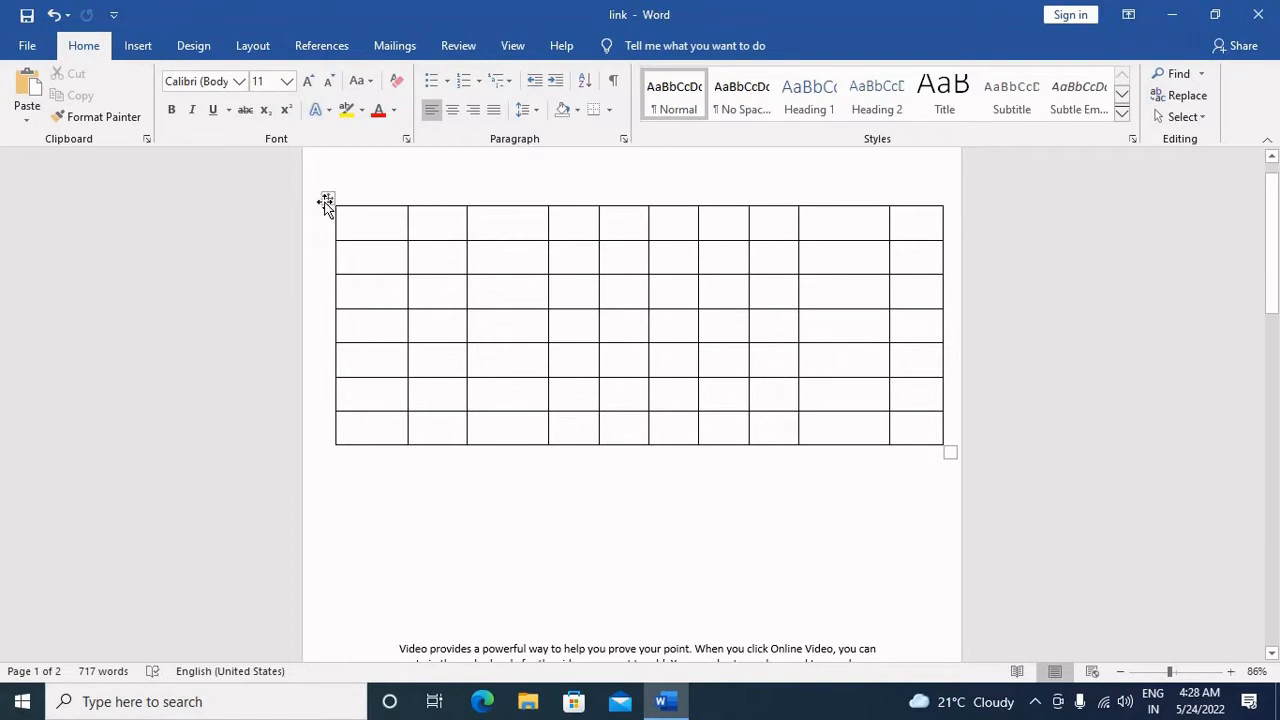
# Step: Apply the banded plain table style with lines under the header and beside the first column, and move the table left within the page
pyautogui.click(328, 199)
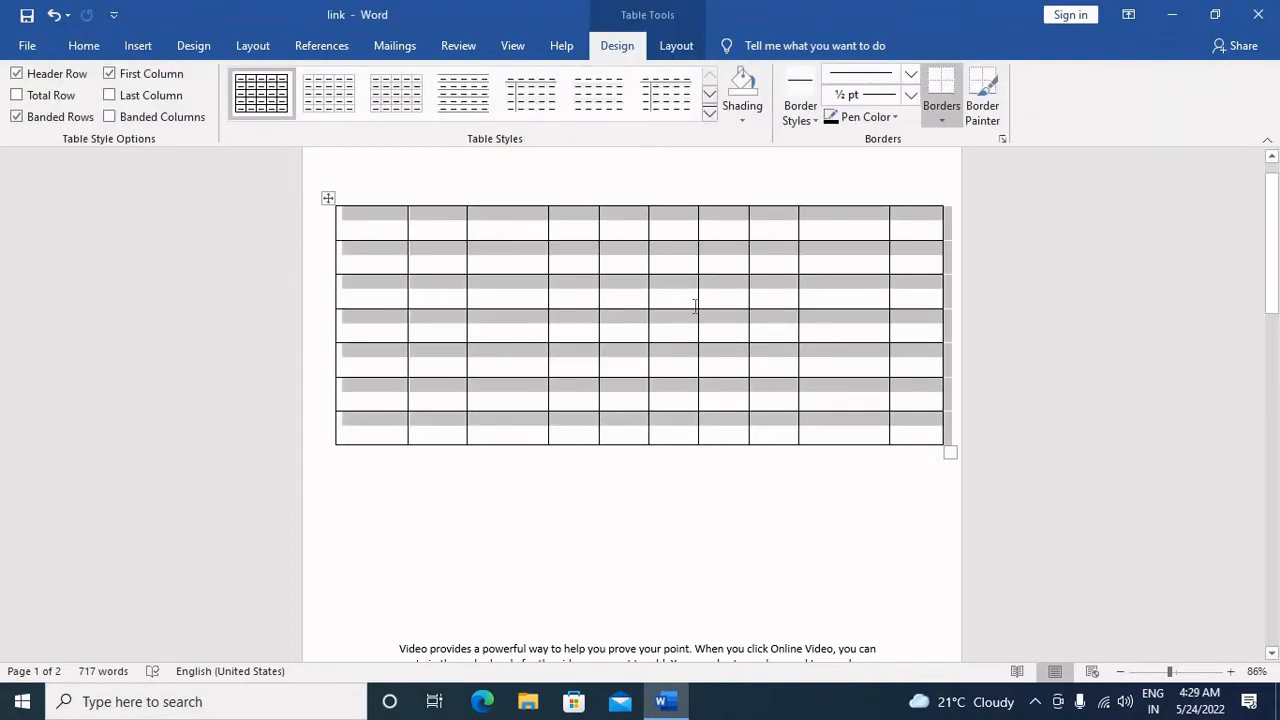
pyautogui.click(526, 100)
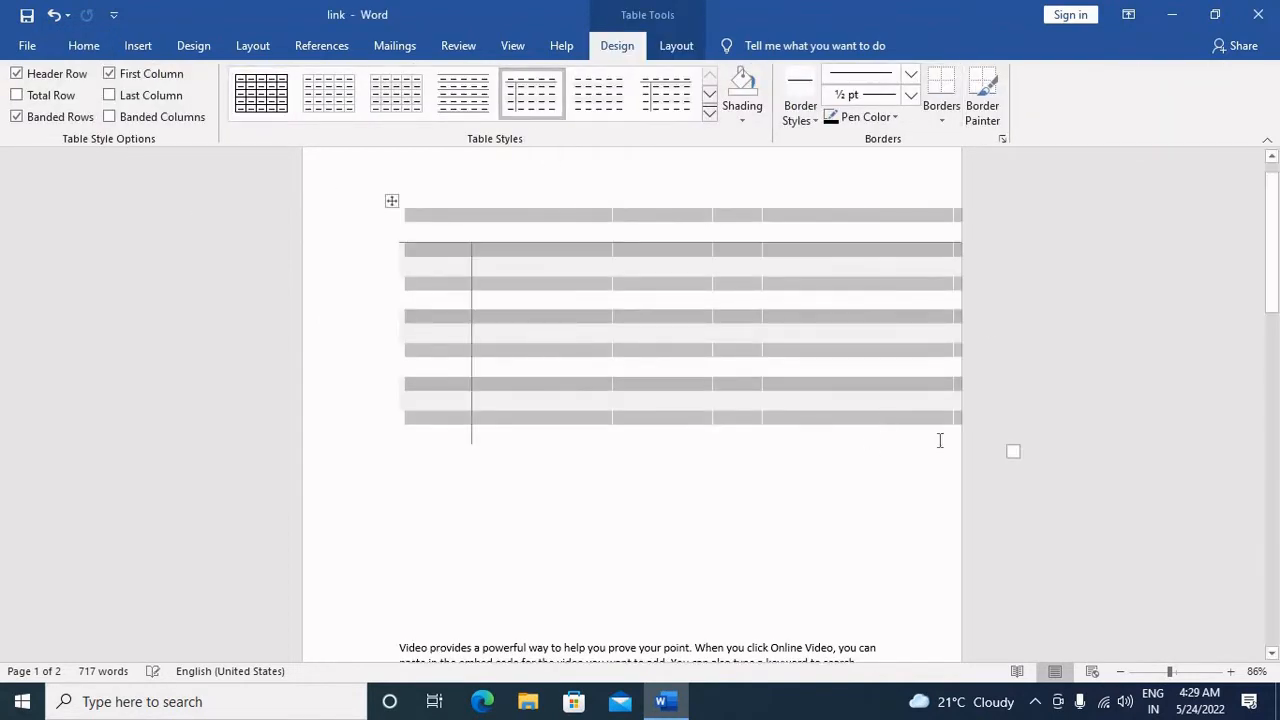
pyautogui.click(632, 280)
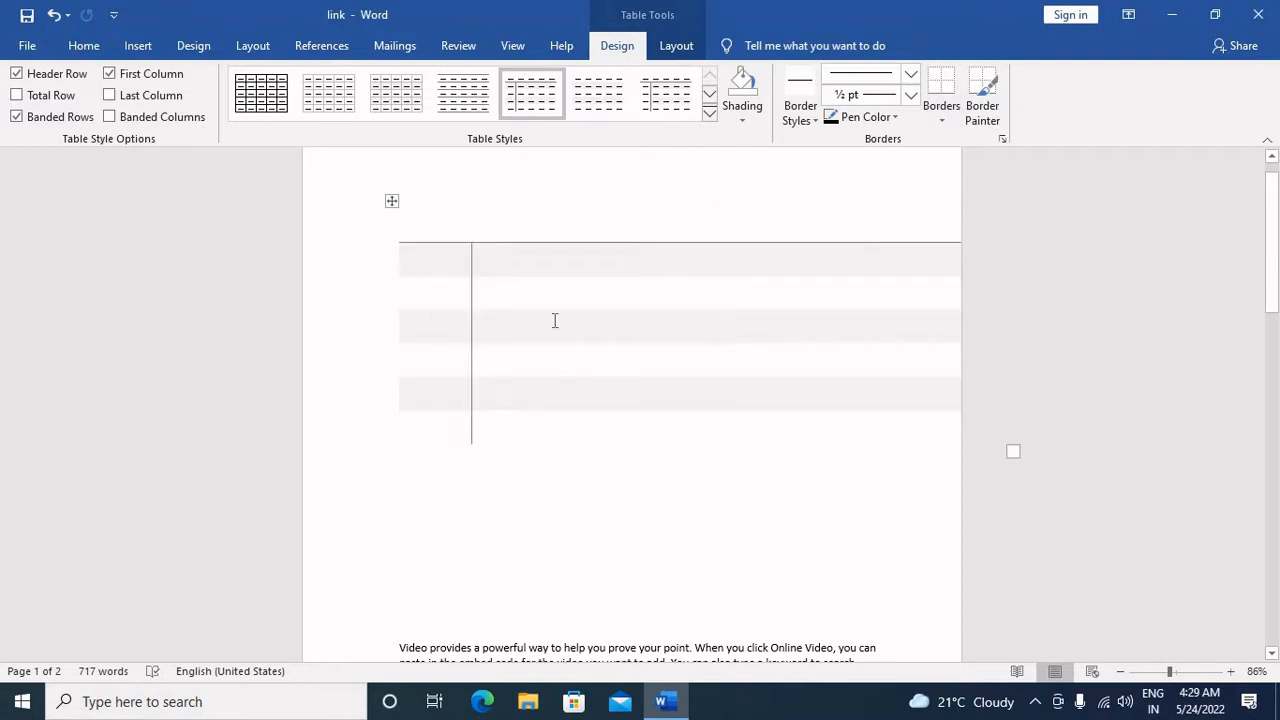
pyautogui.moveTo(391, 204); pyautogui.dragTo(323, 206)
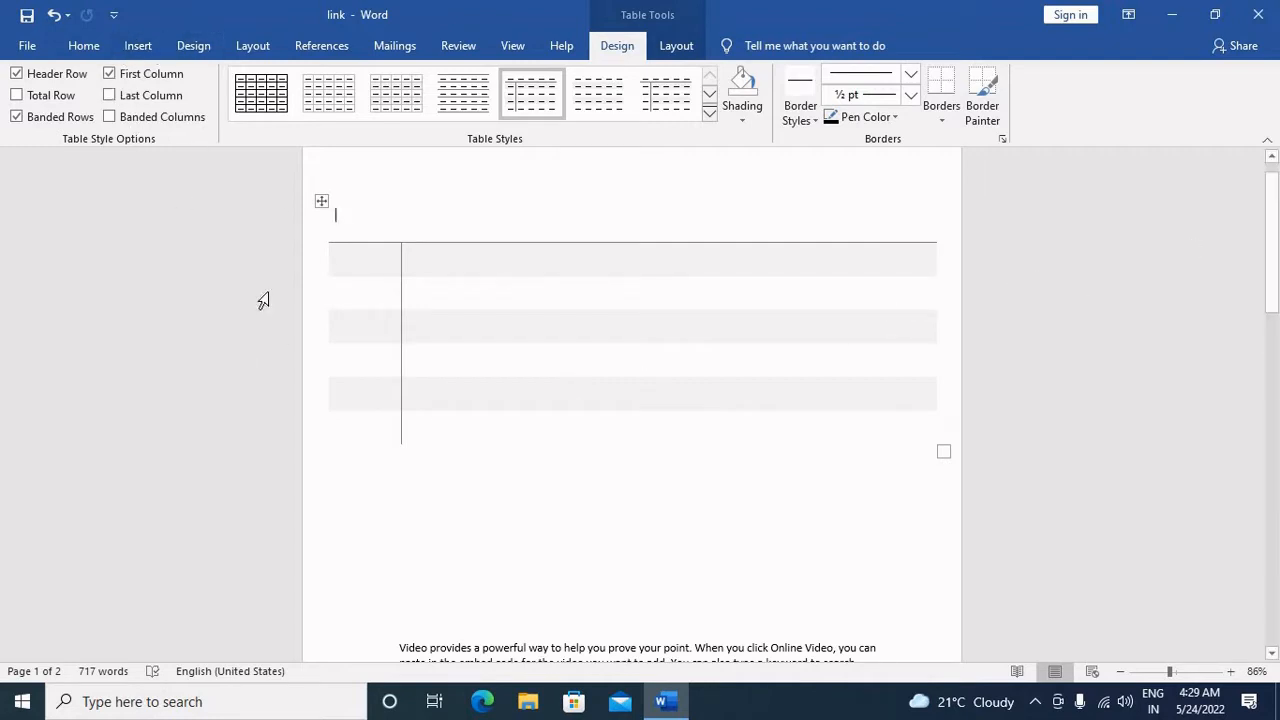
# Step: Change the document's page orientation to landscape
pyautogui.click(252, 46)
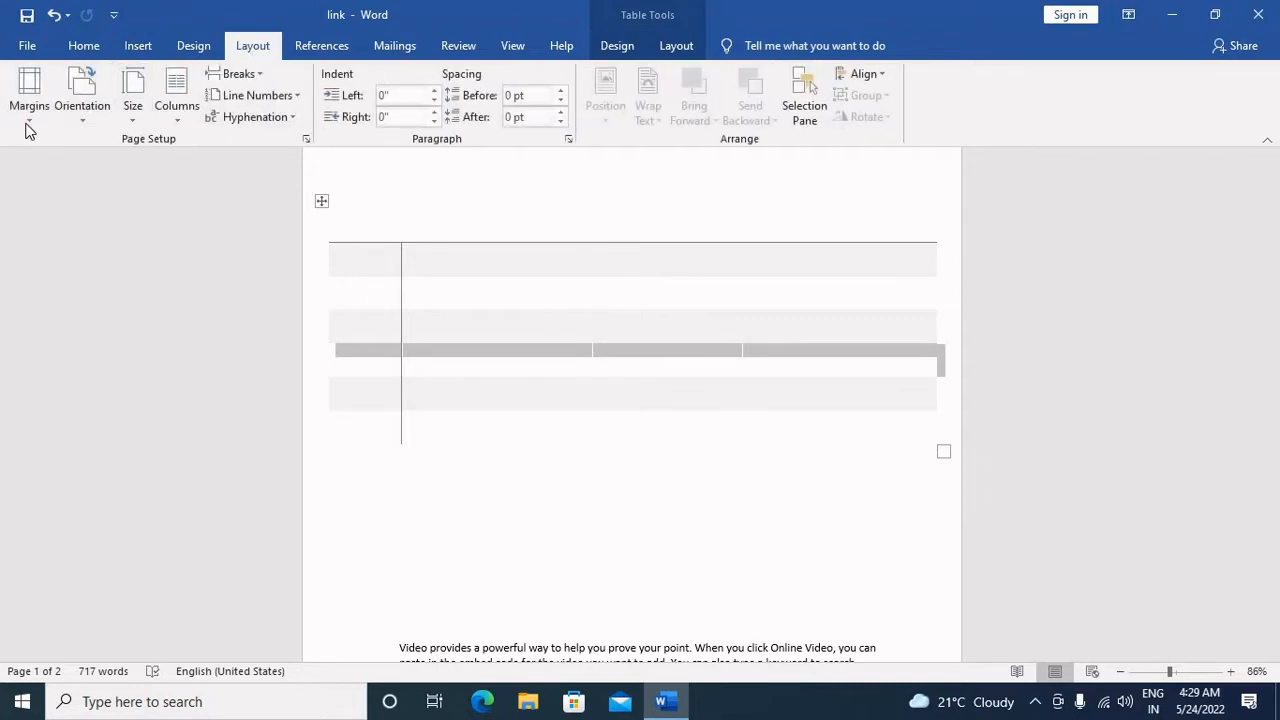
pyautogui.click(29, 95)
pyautogui.click(77, 113)
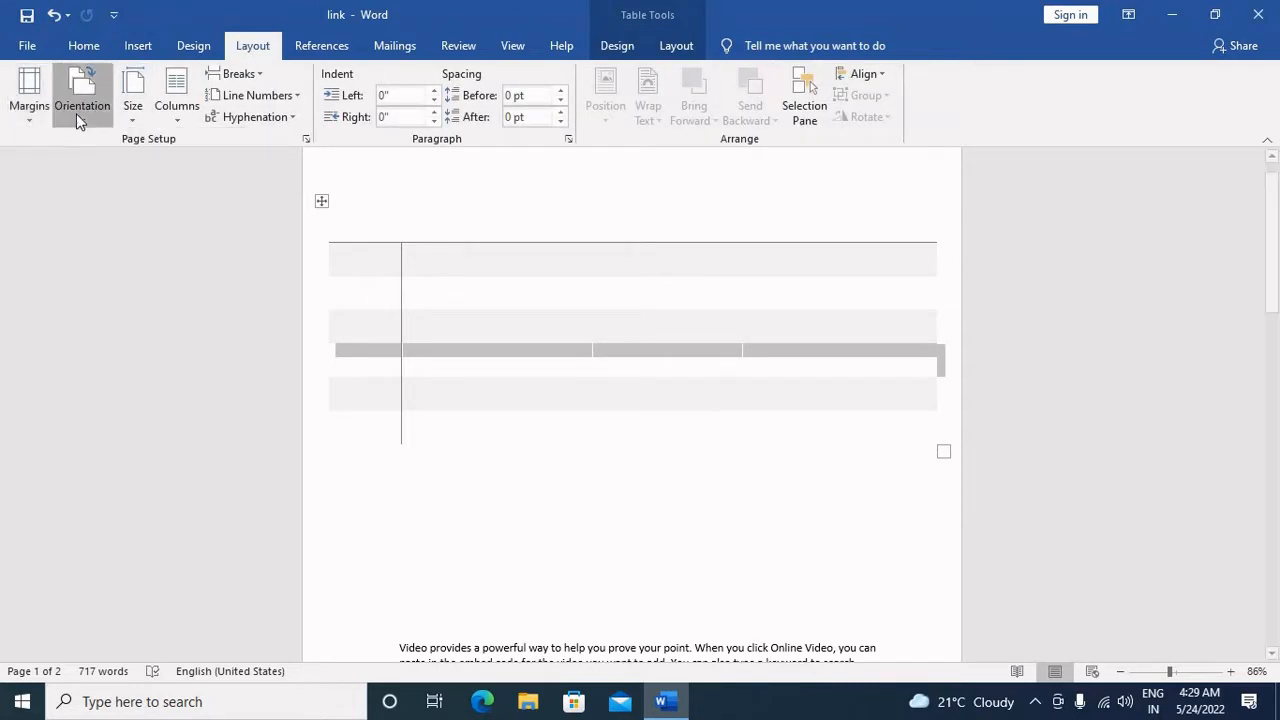
pyautogui.click(96, 198)
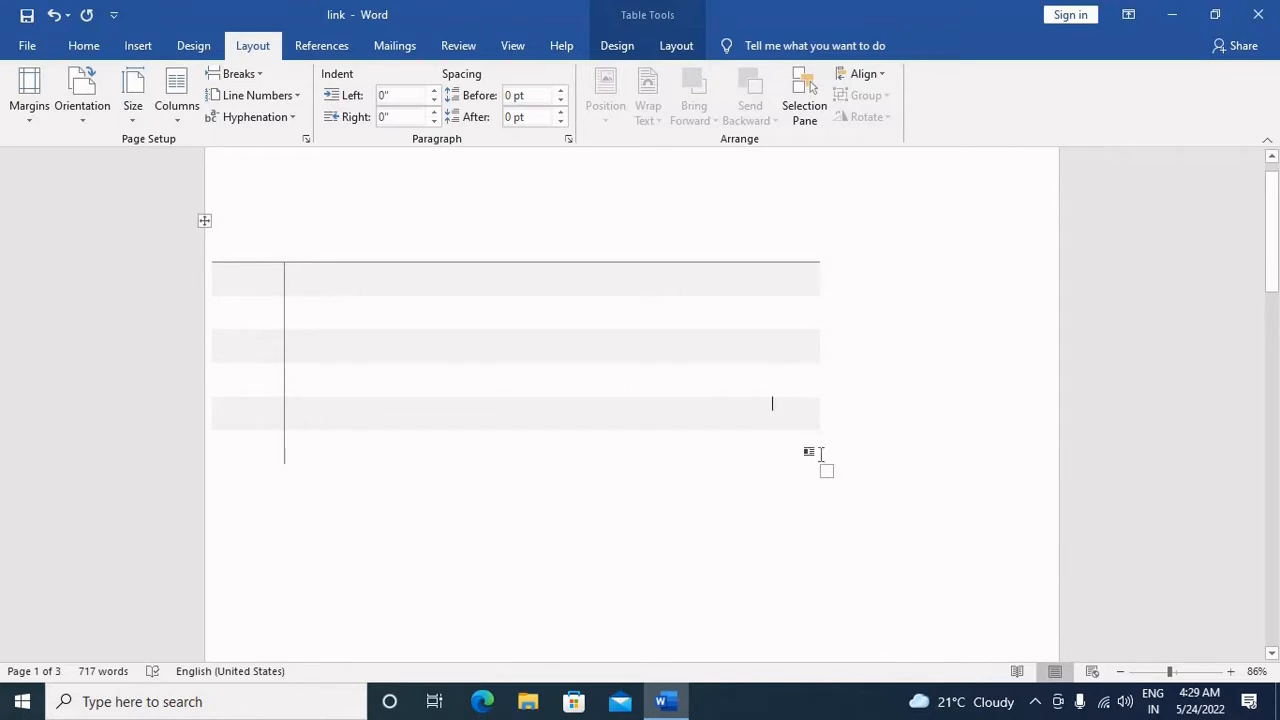
# Step: Widen the table across most of the landscape page and centre it between the side edges
pyautogui.moveTo(829, 473); pyautogui.dragTo(974, 434)
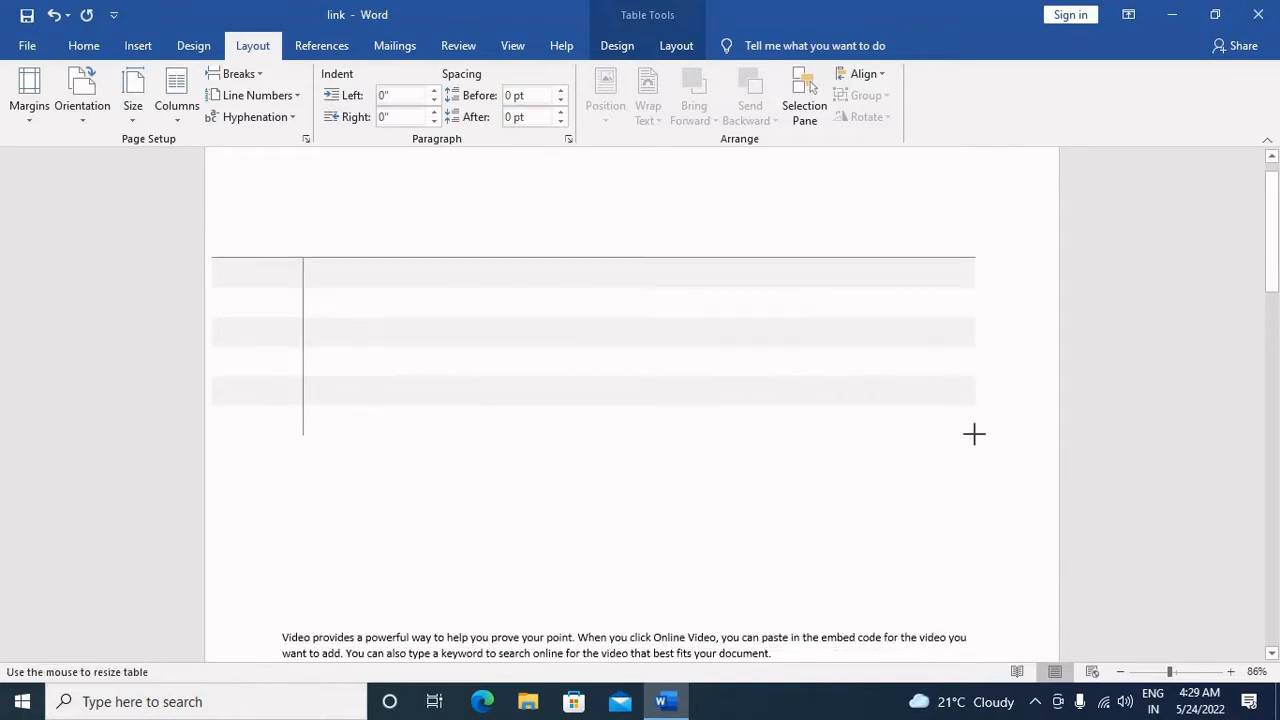
pyautogui.moveTo(206, 222); pyautogui.dragTo(245, 222)
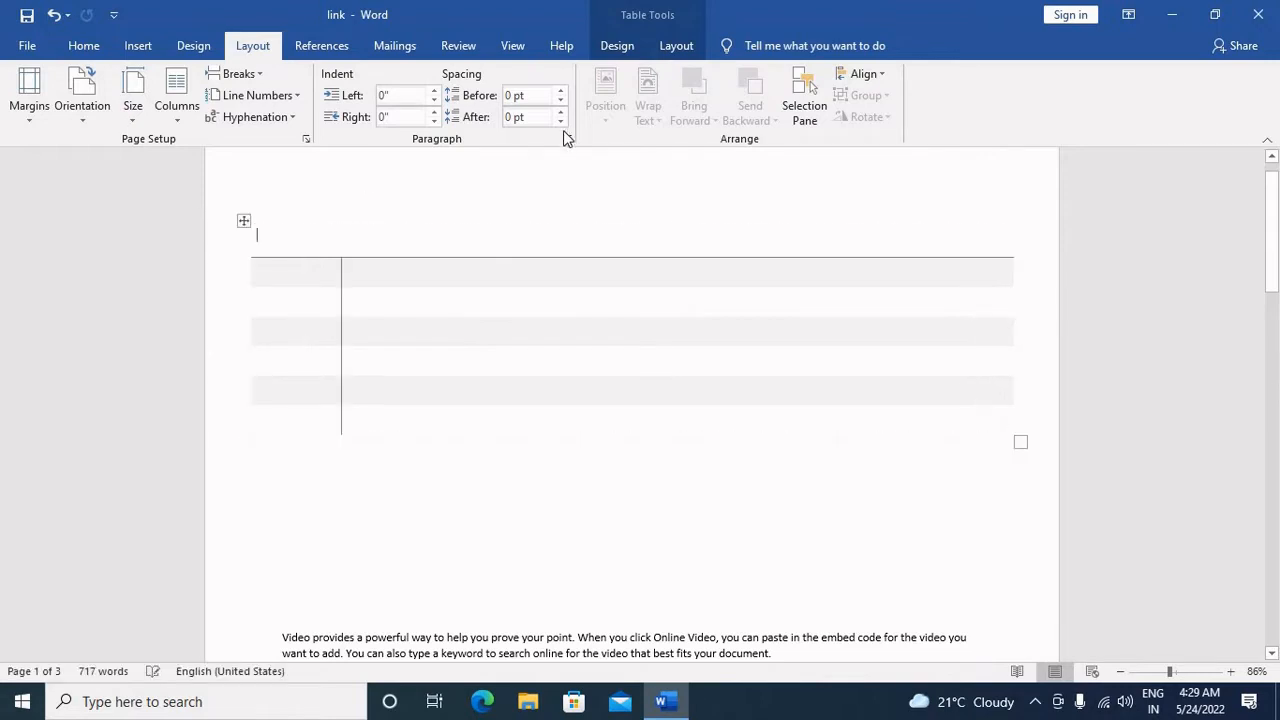
# Step: Shade the whole table with the medium blue theme colour
pyautogui.click(244, 221)
pyautogui.click(84, 46)
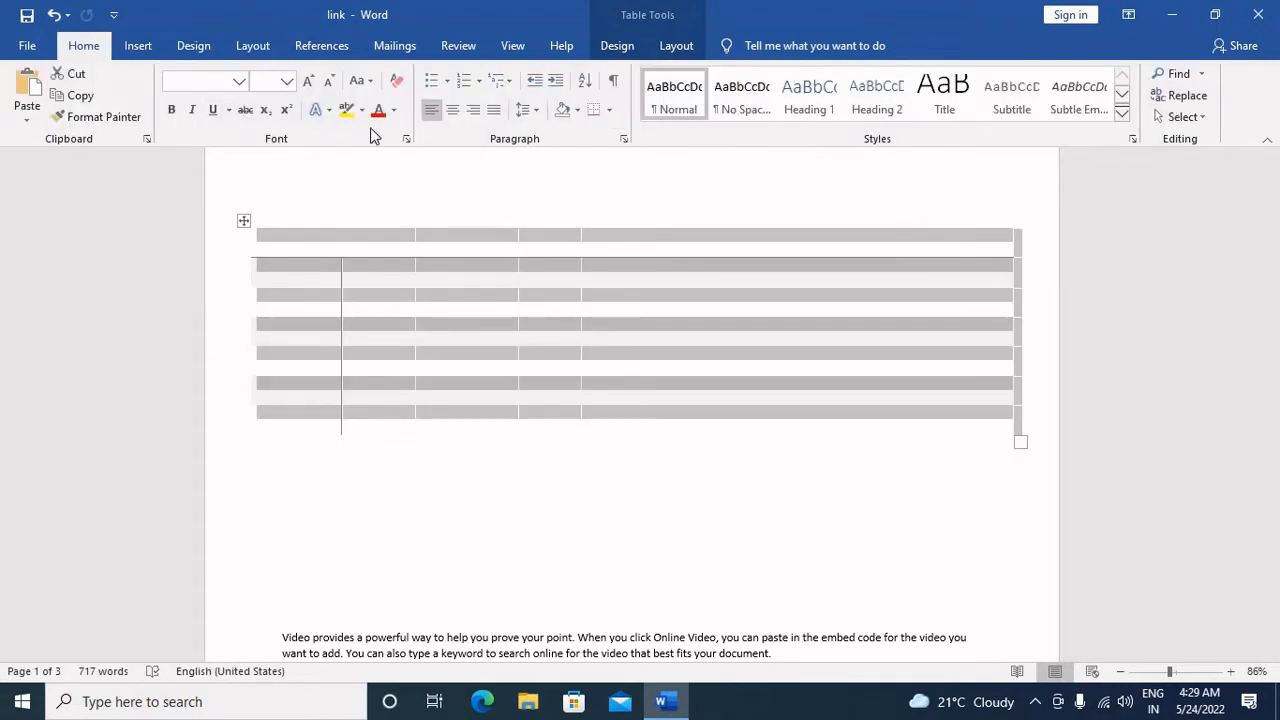
pyautogui.hotkey('ctrl', 'z')
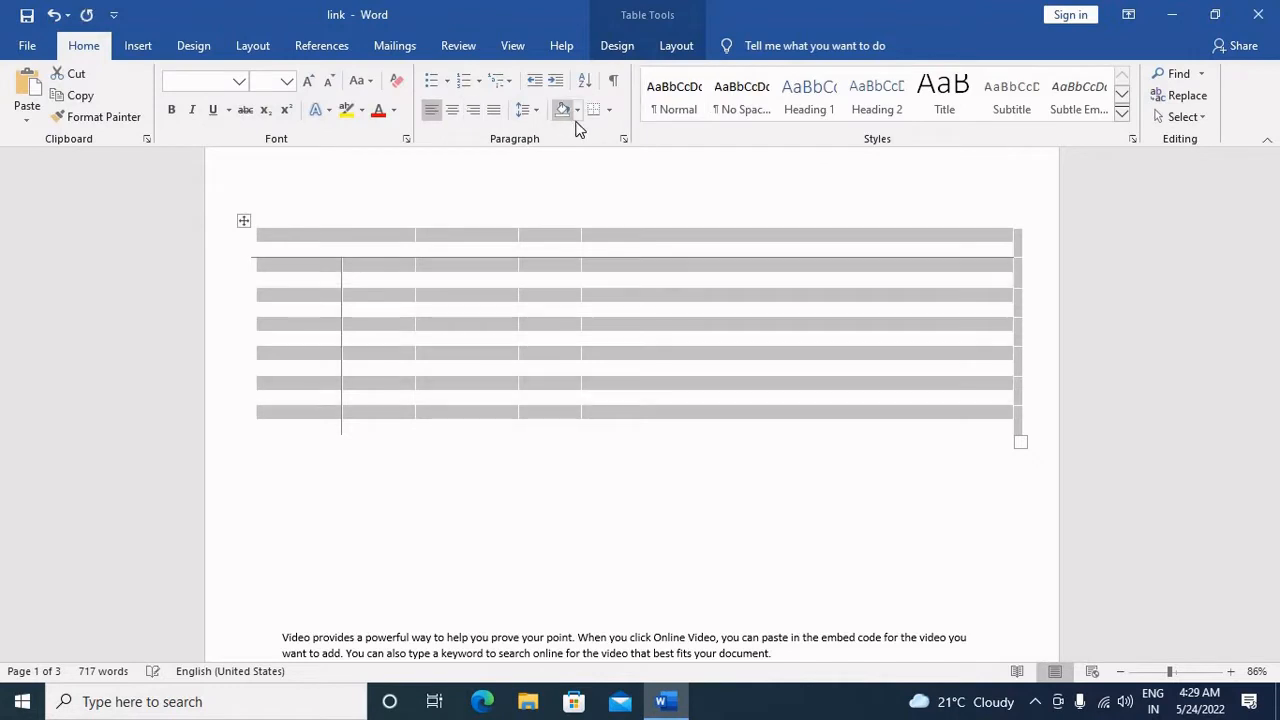
pyautogui.click(577, 109)
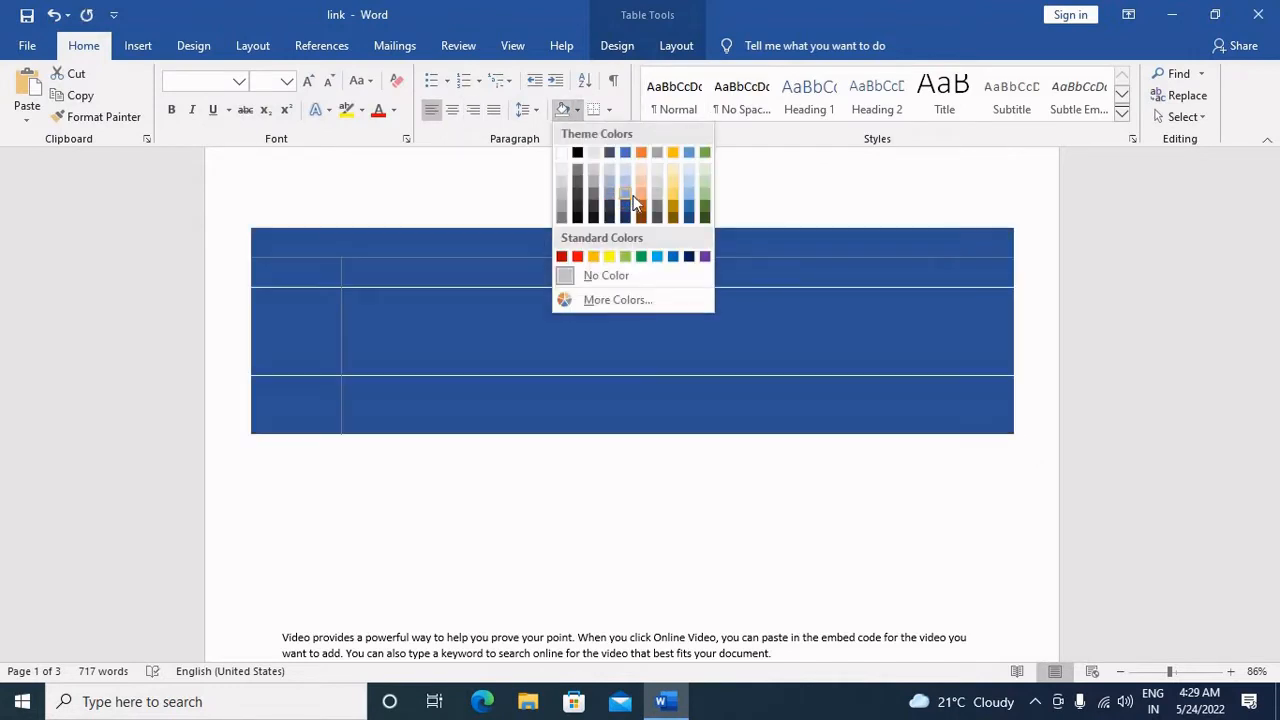
pyautogui.click(628, 196)
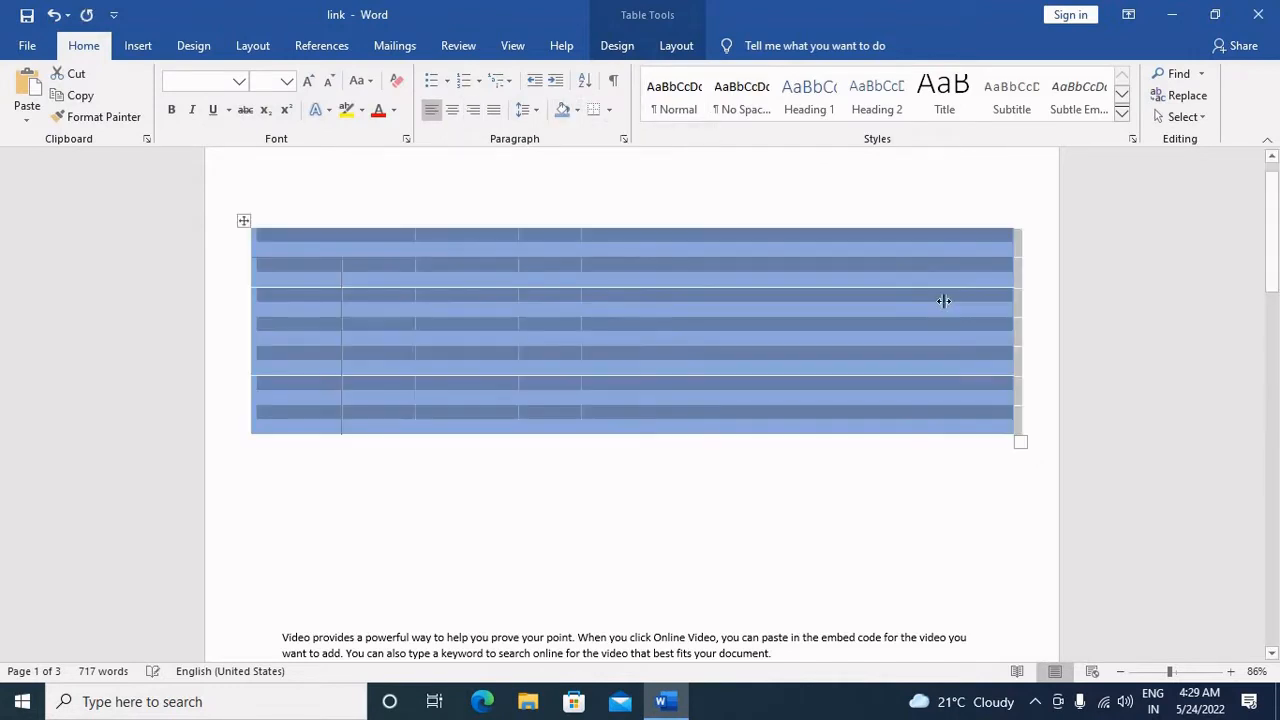
# Step: Remove the empty lines between the table and the first paragraph so the text directly follows the table
pyautogui.click(829, 521)
pyautogui.scroll(-8, 831, 560)
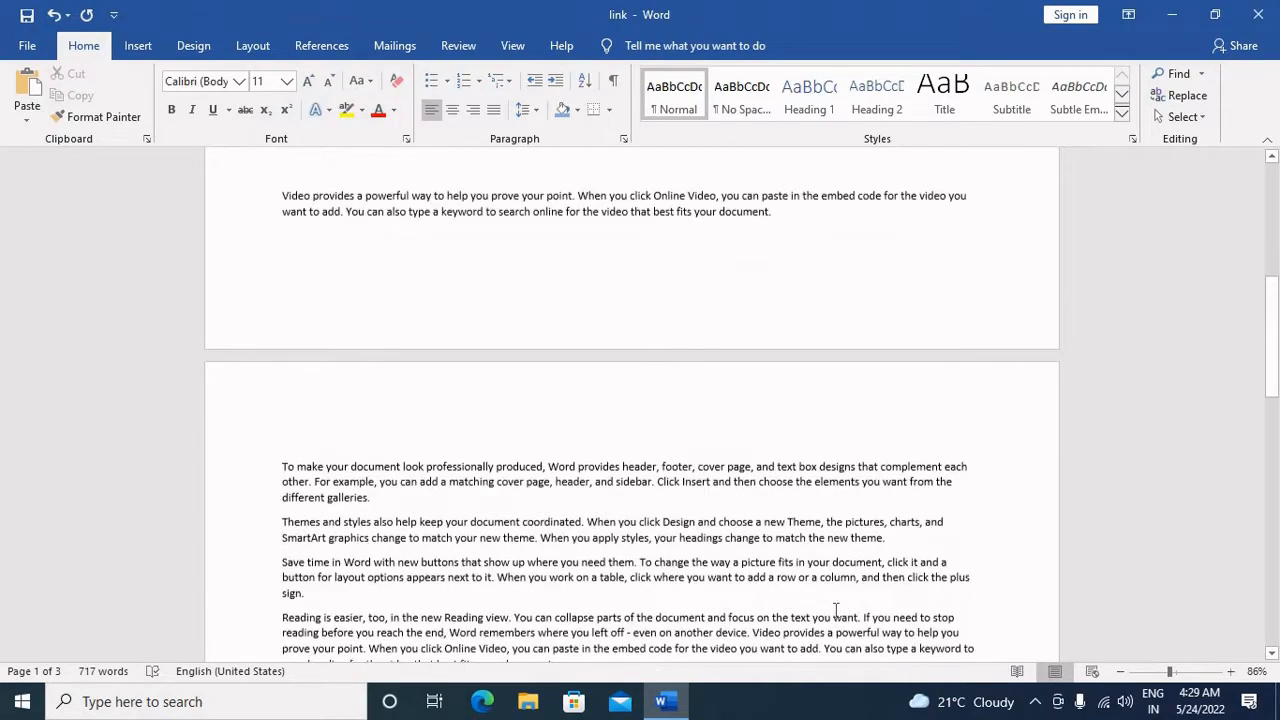
pyautogui.scroll(8, 834, 609)
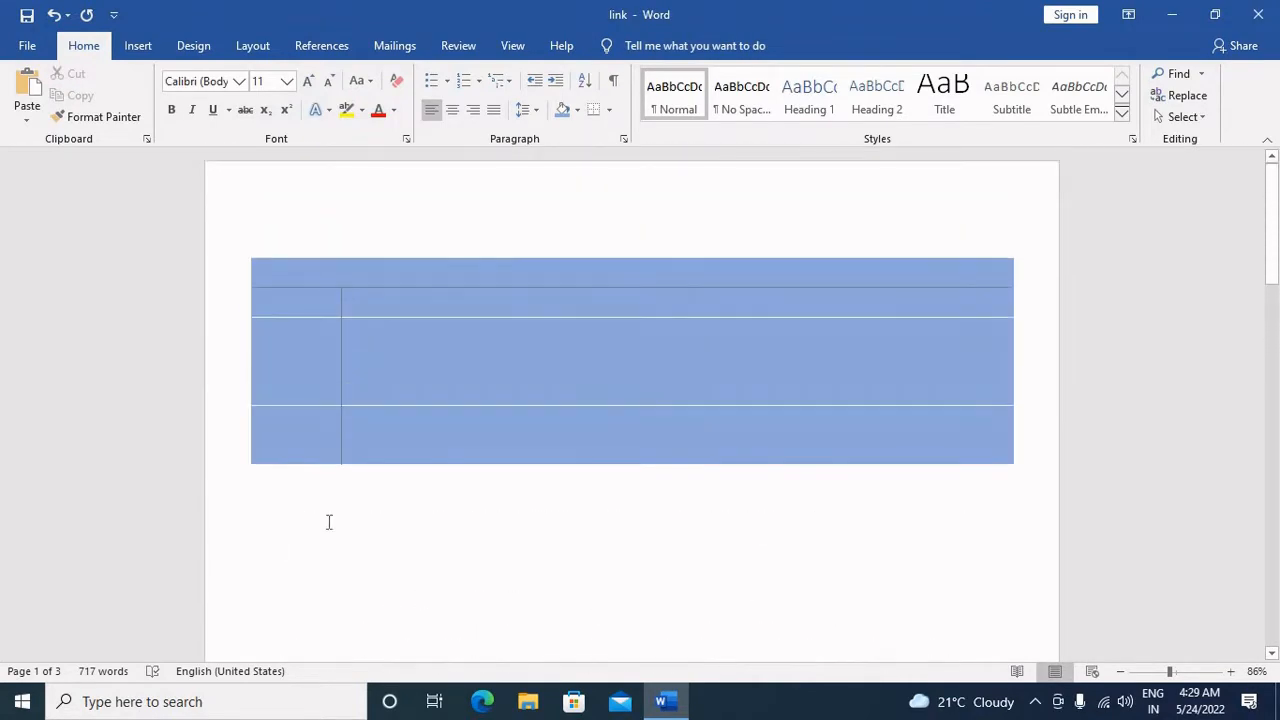
pyautogui.hotkey('ctrl', 'v')
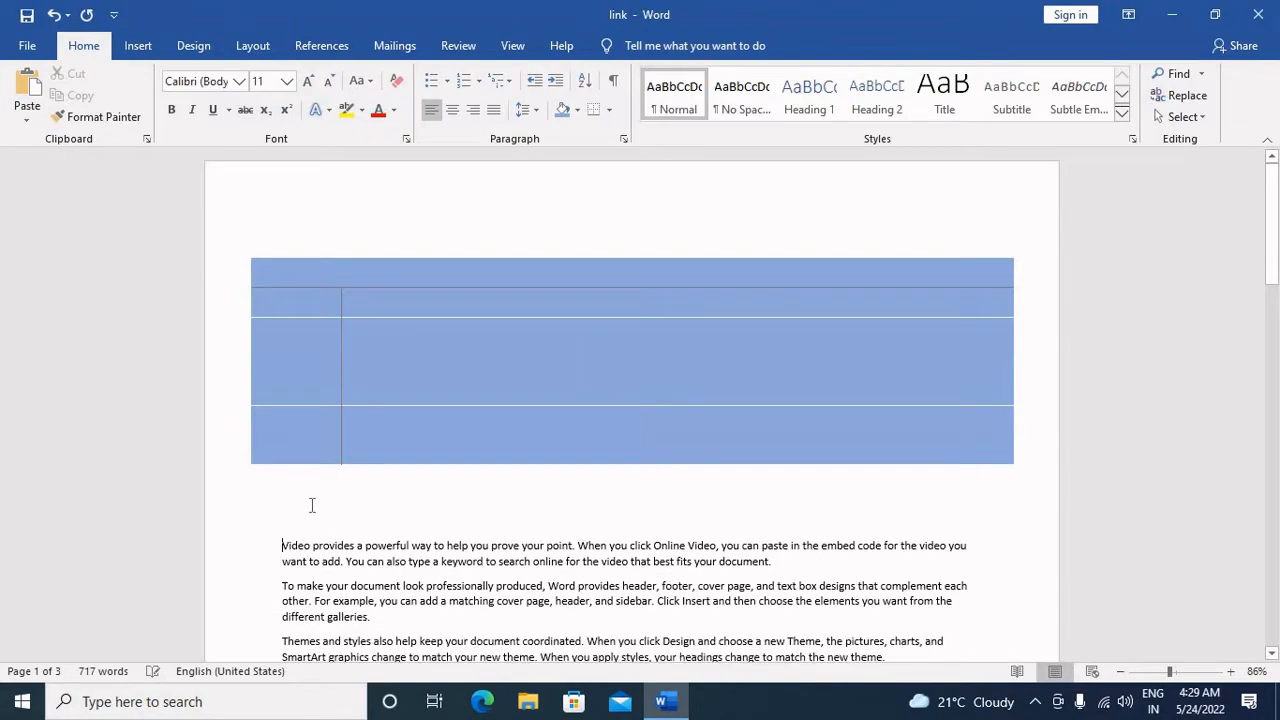
pyautogui.scroll(-10, 703, 514)
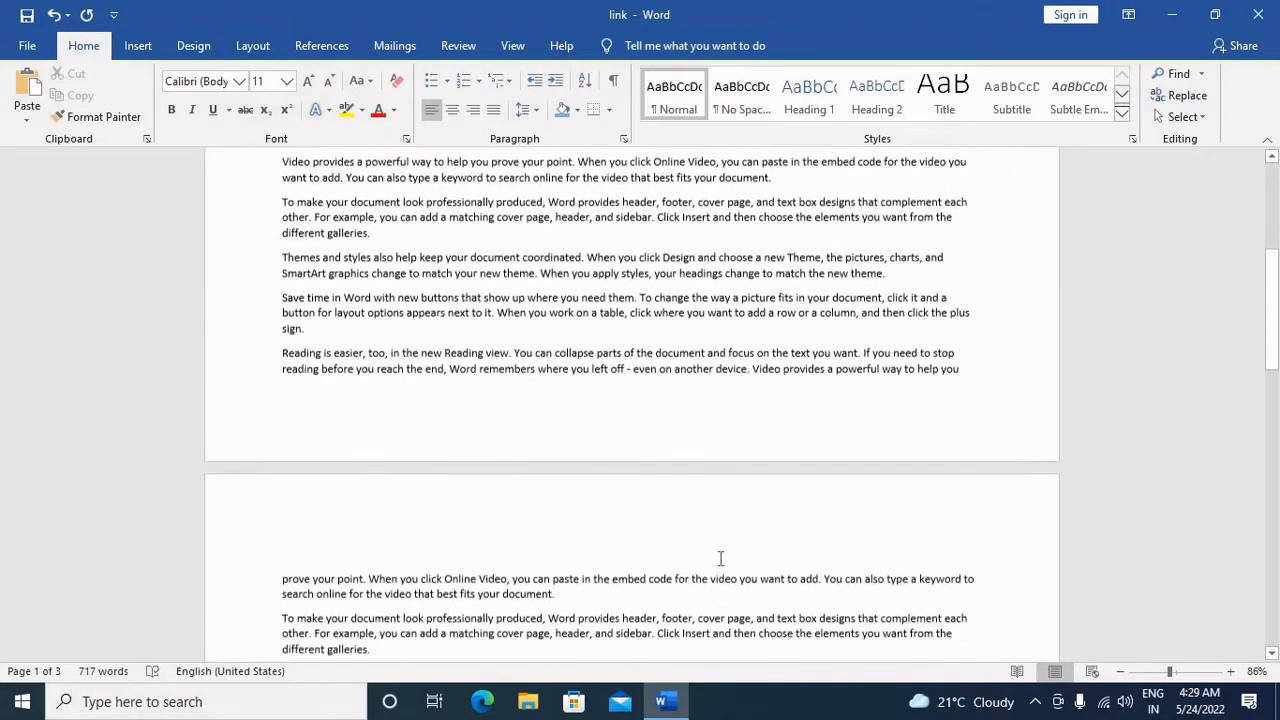
pyautogui.scroll(10, 720, 562)
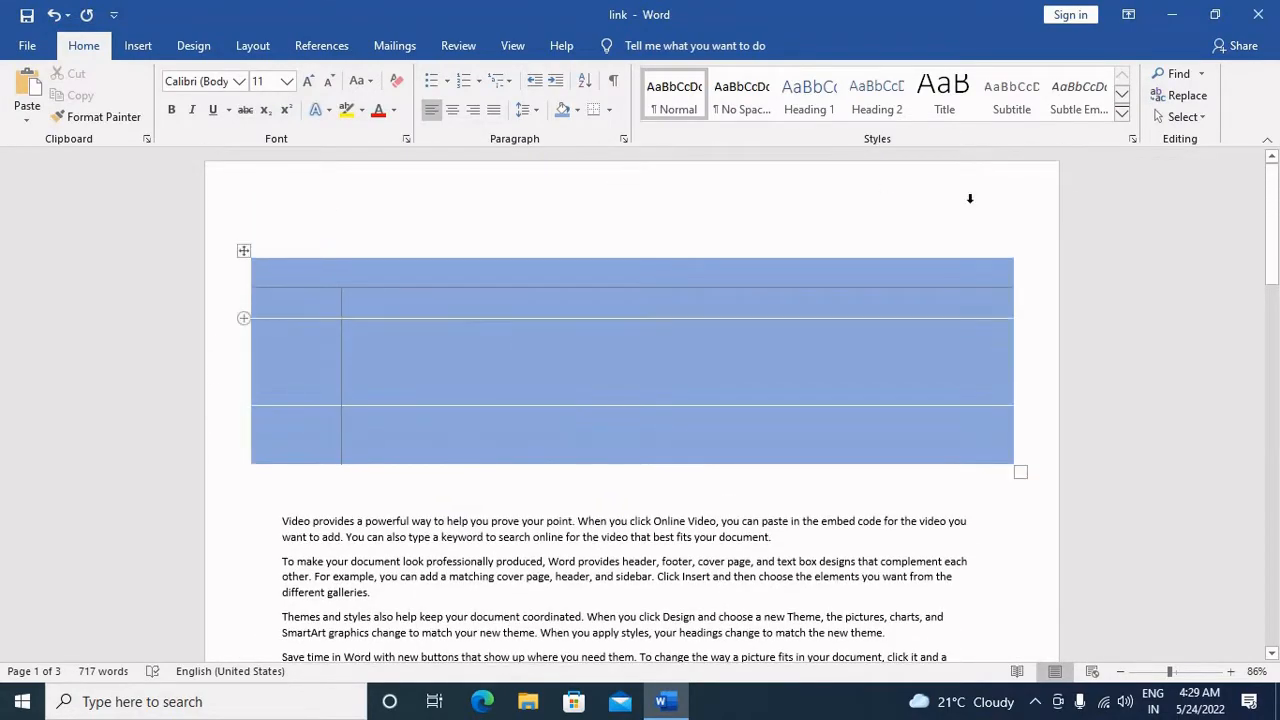
# Step: Resize the table to a narrow, tall block covering less than half of the page width
pyautogui.moveTo(1021, 470); pyautogui.dragTo(552, 655)
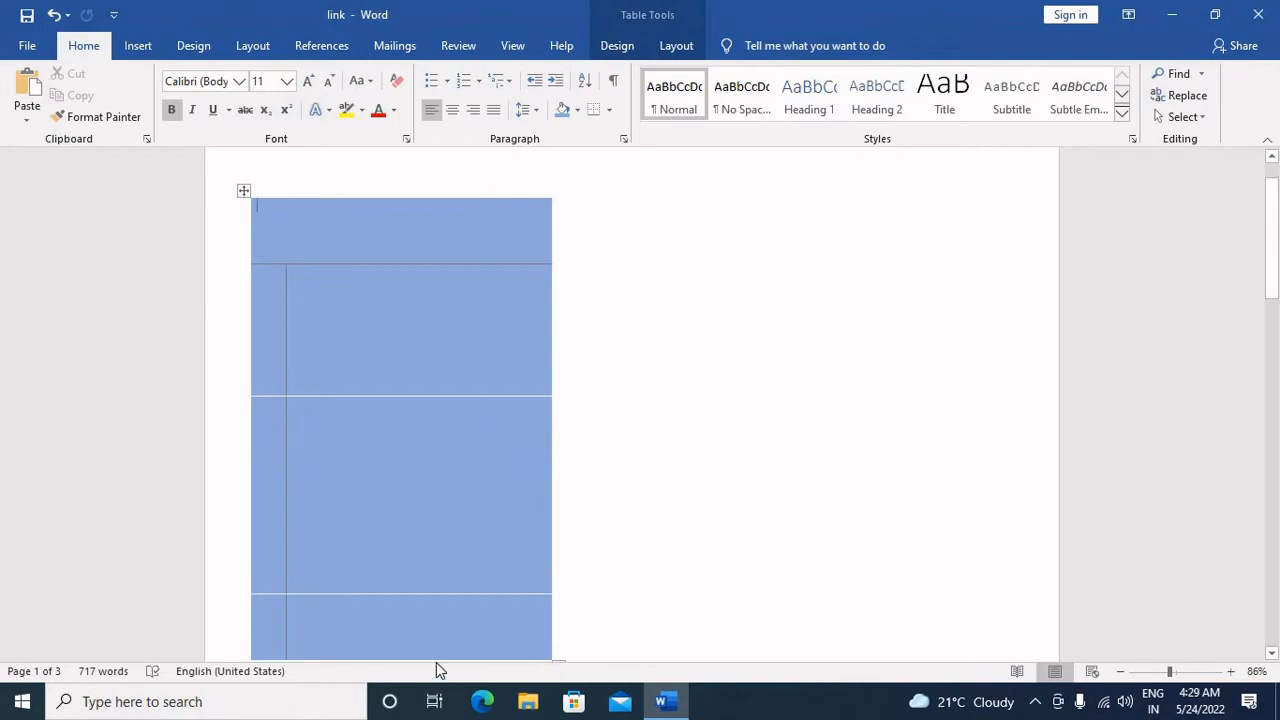
pyautogui.scroll(1, 433, 618)
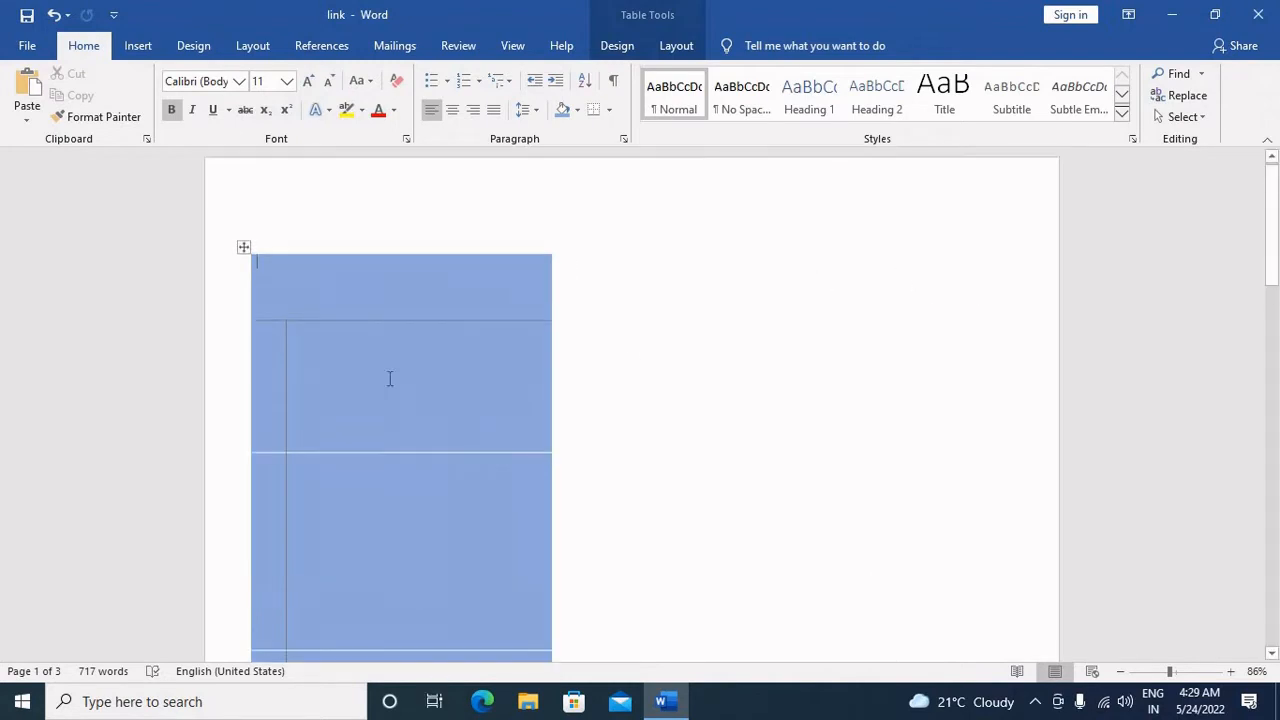
# Step: Set the whole document's orientation to portrait in the custom page setup
pyautogui.click(138, 46)
pyautogui.click(195, 48)
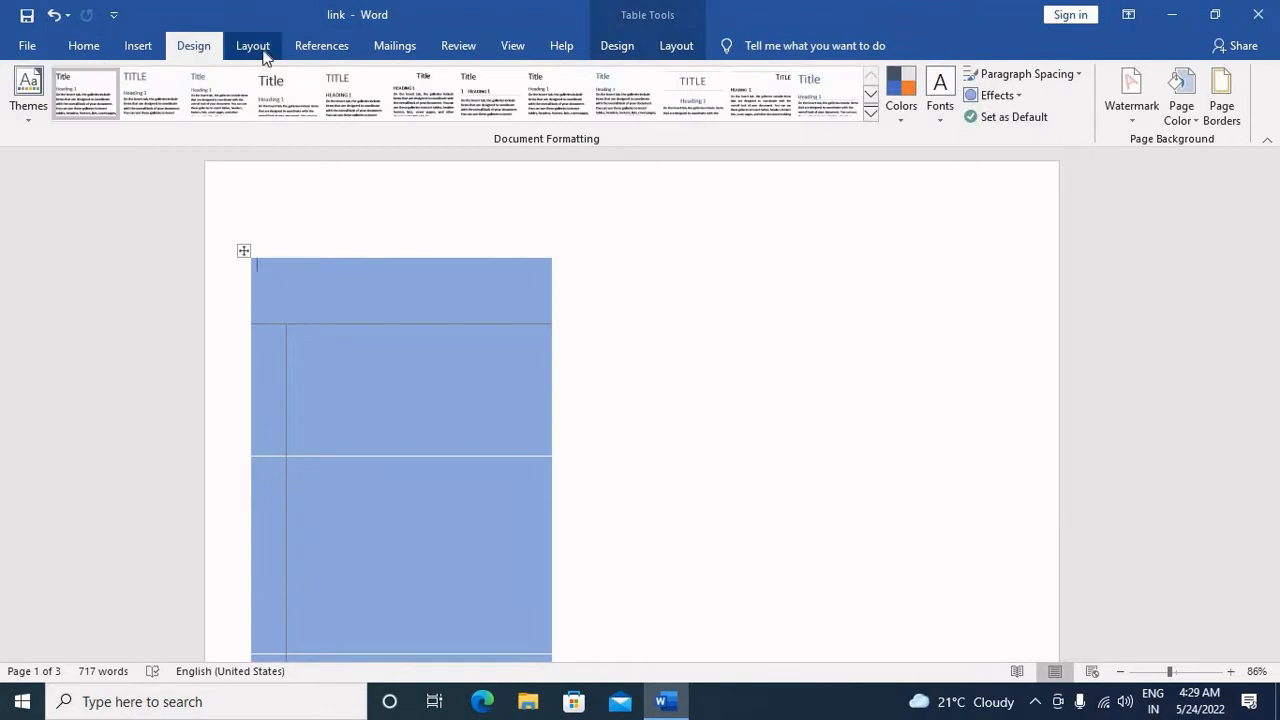
pyautogui.click(256, 47)
pyautogui.click(20, 117)
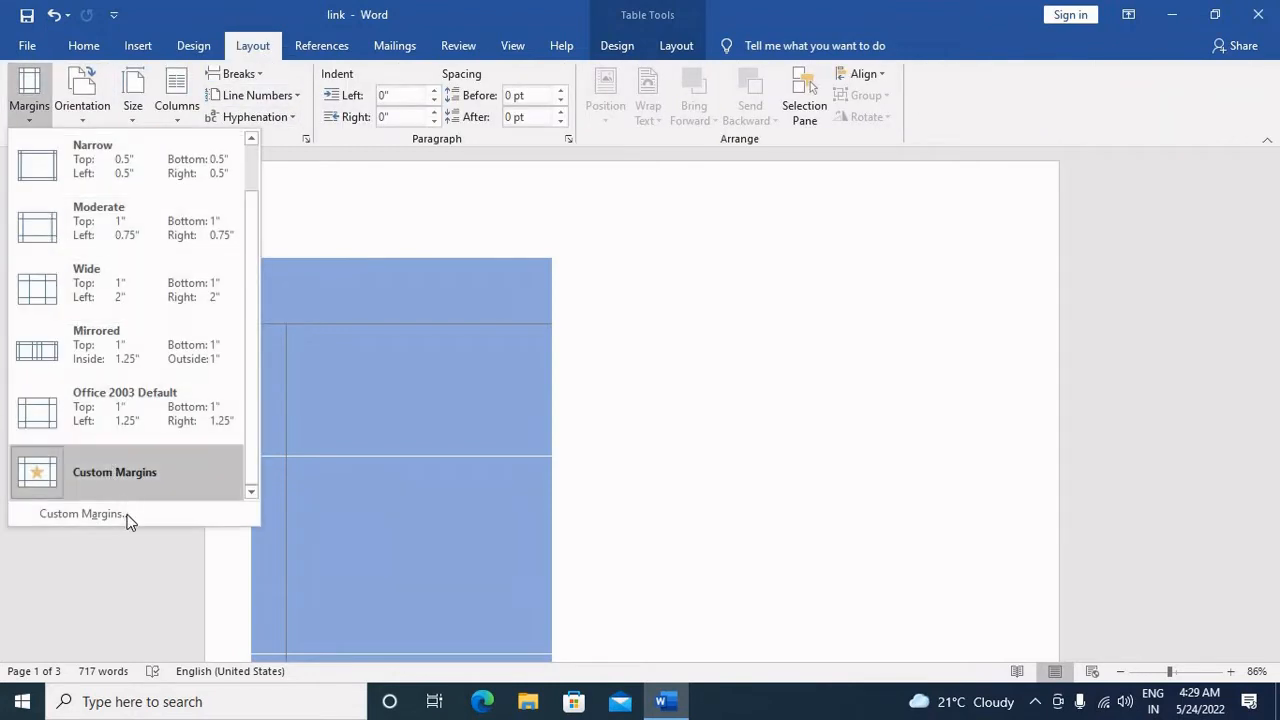
pyautogui.click(129, 520)
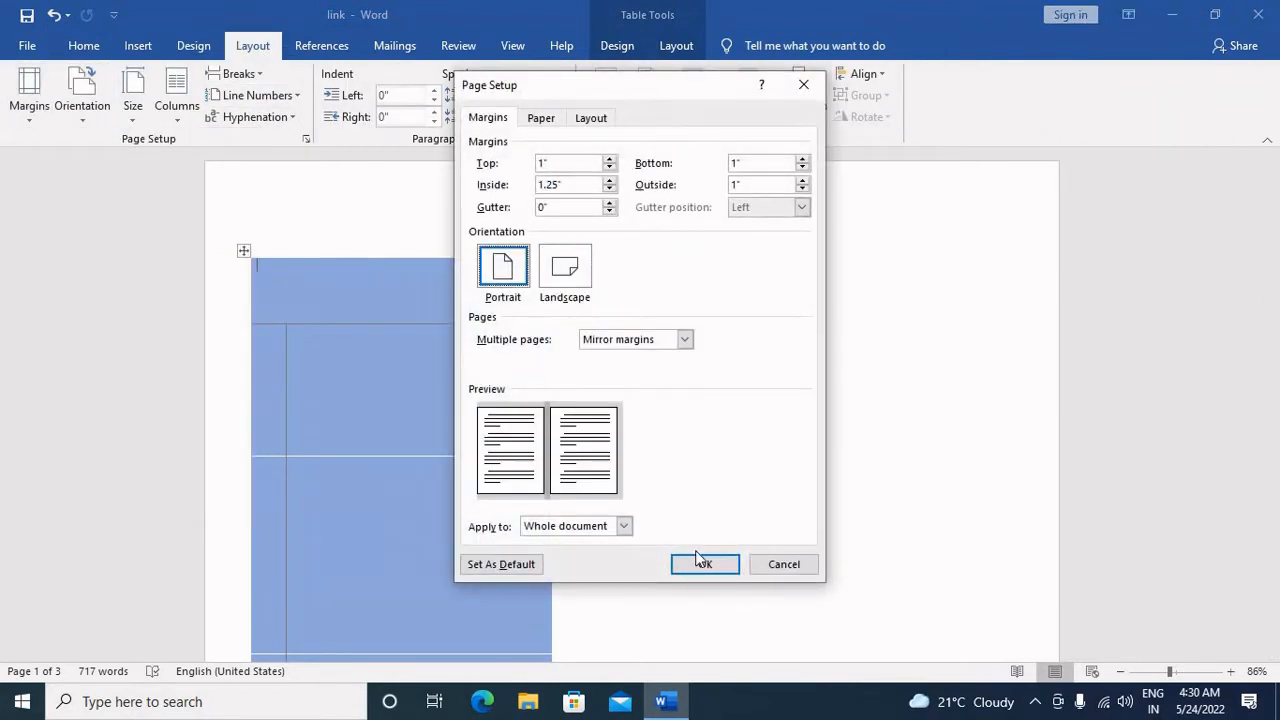
pyautogui.click(707, 567)
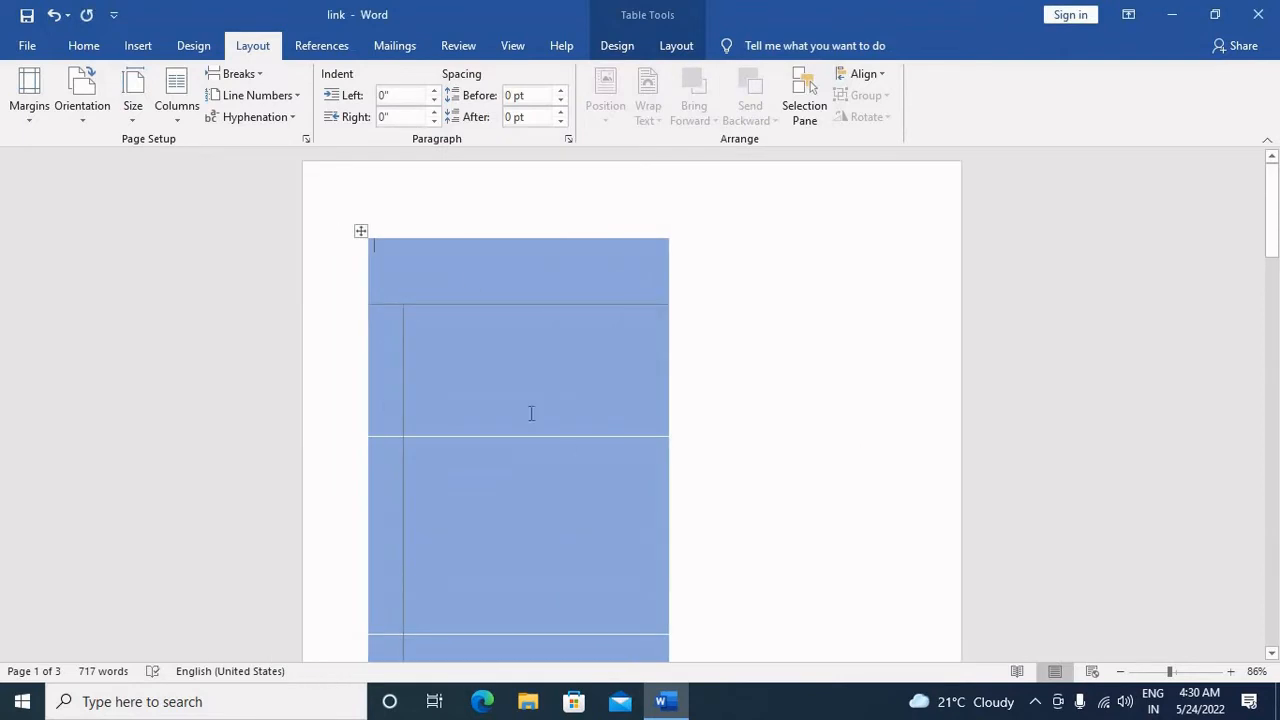
# Step: Delete the entire table at the start of the document
pyautogui.rightClick(360, 230)
pyautogui.click(396, 246)
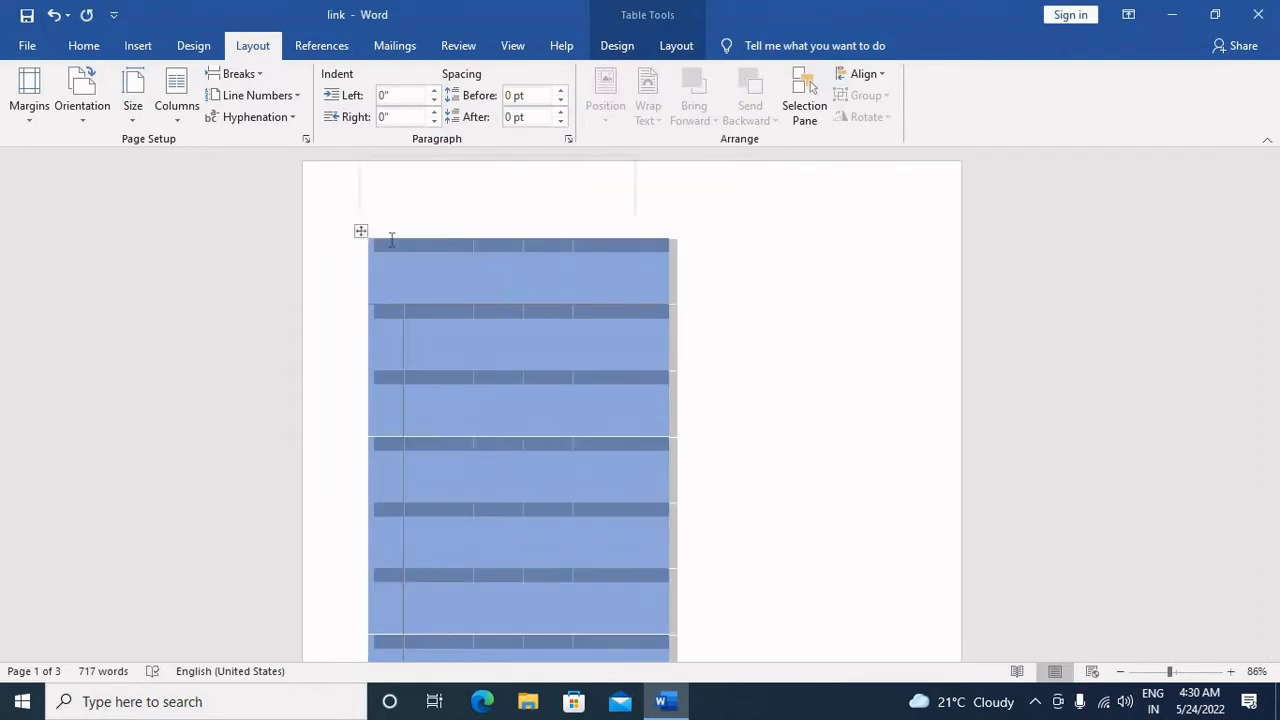
pyautogui.press('Delete')
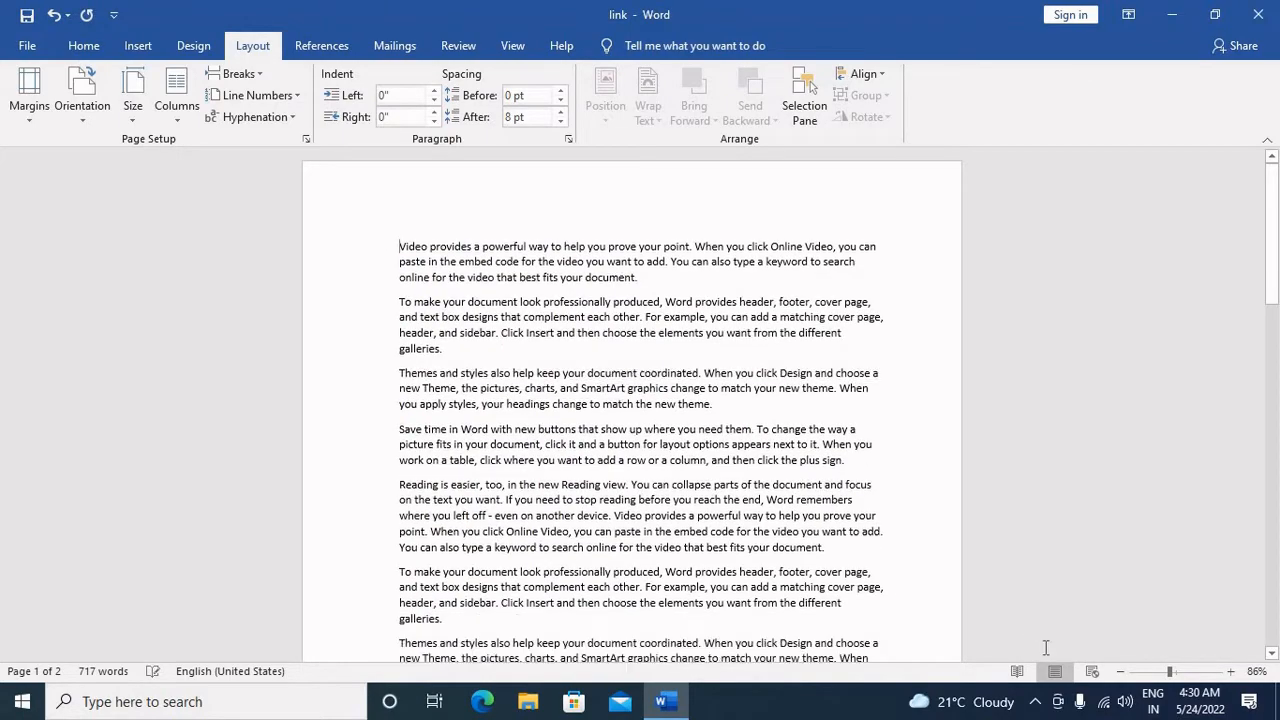
# Step: Set the gutter to 0.8" in the document's custom margin settings
pyautogui.click(1190, 673)
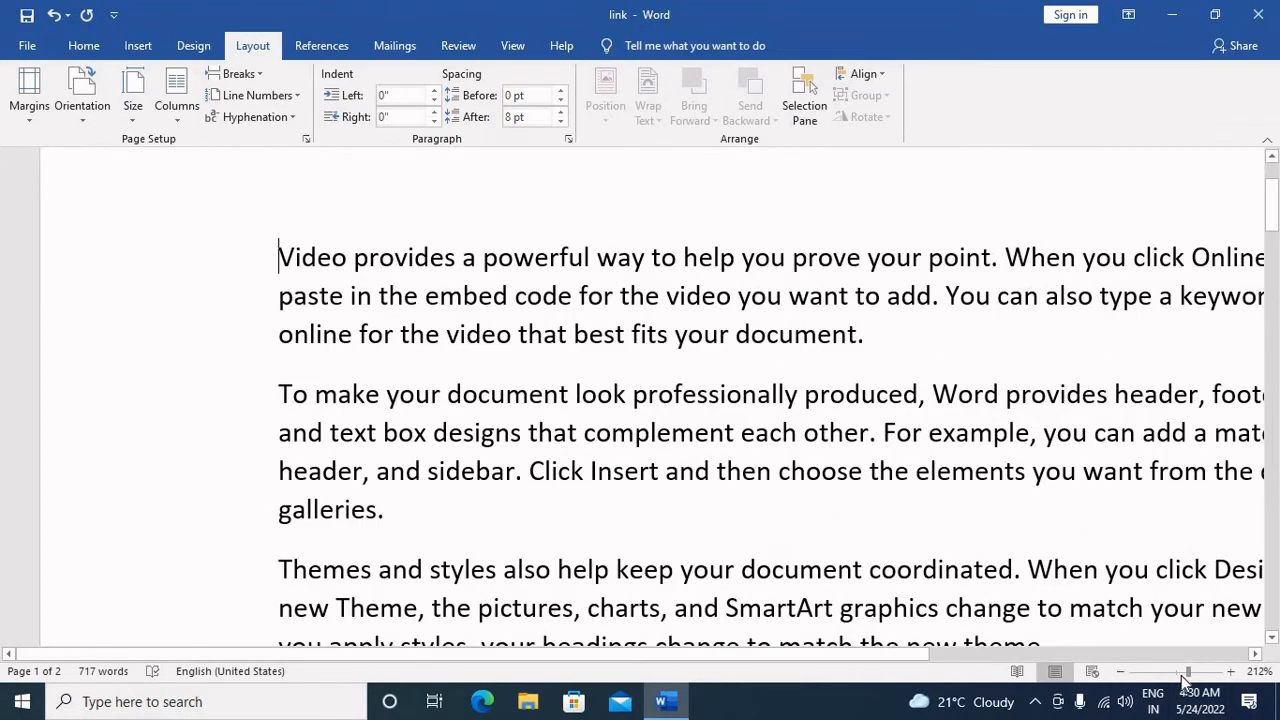
pyautogui.click(1182, 673)
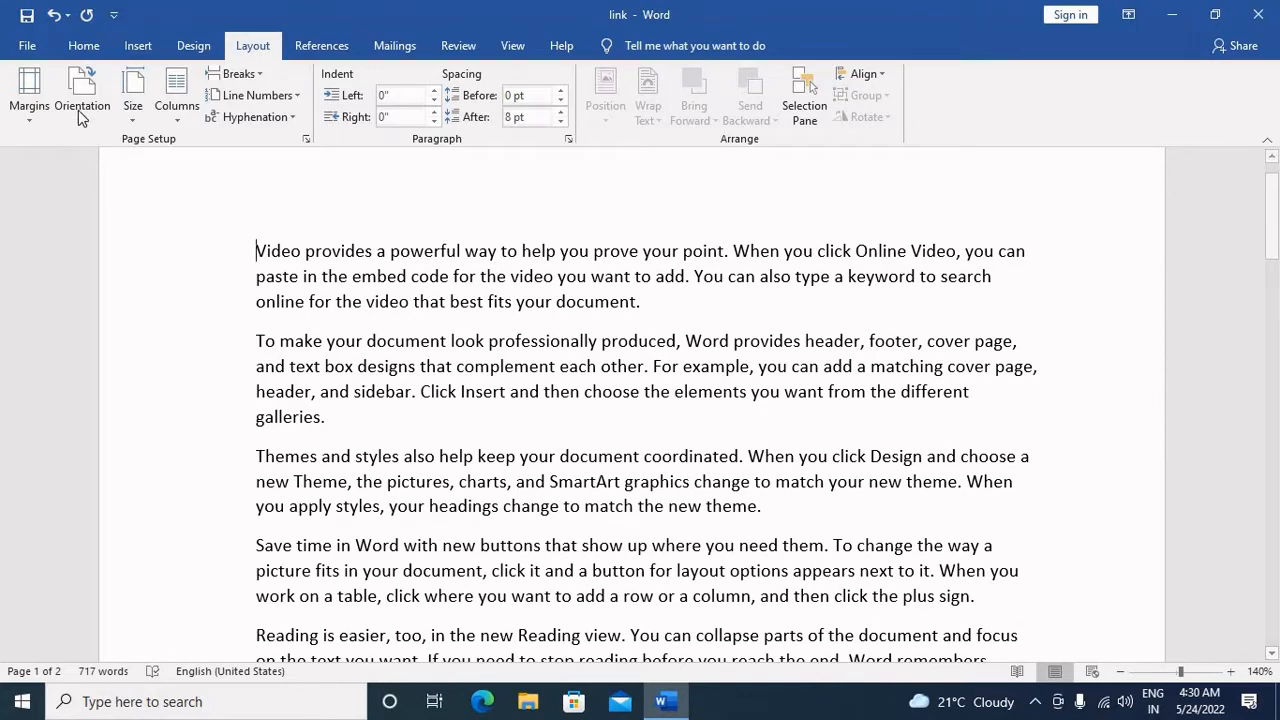
pyautogui.click(29, 92)
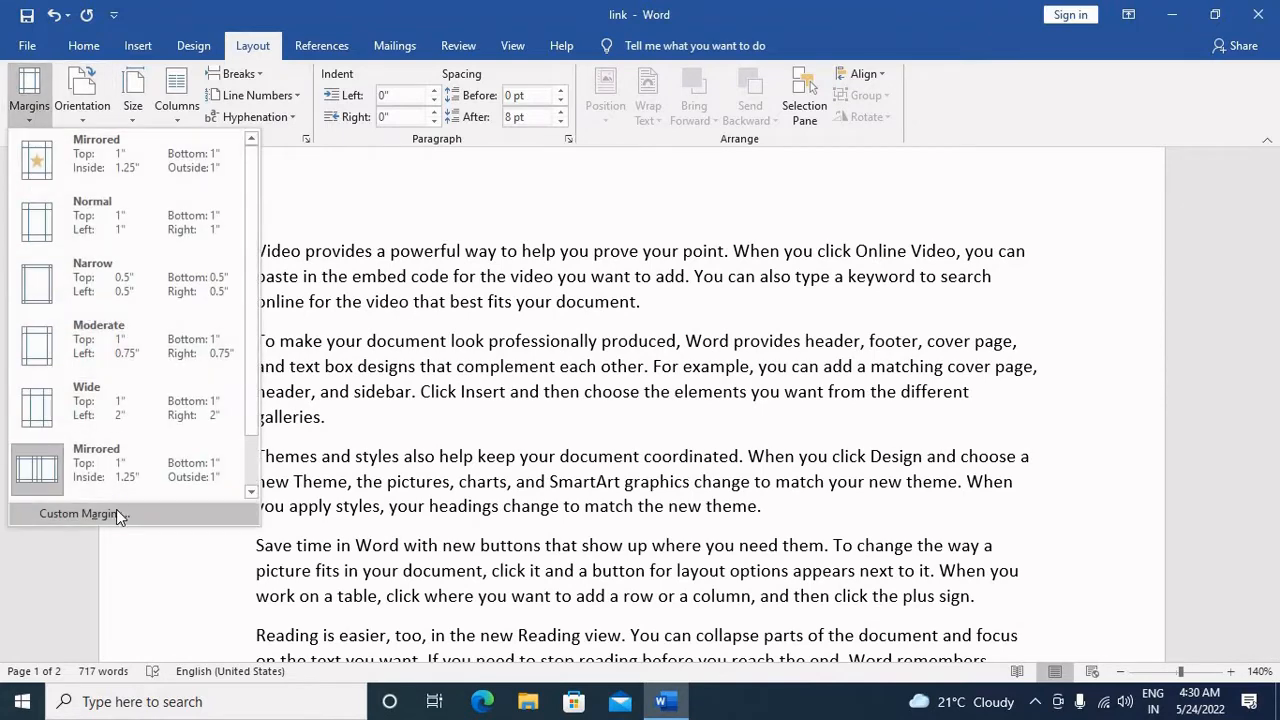
pyautogui.click(116, 510)
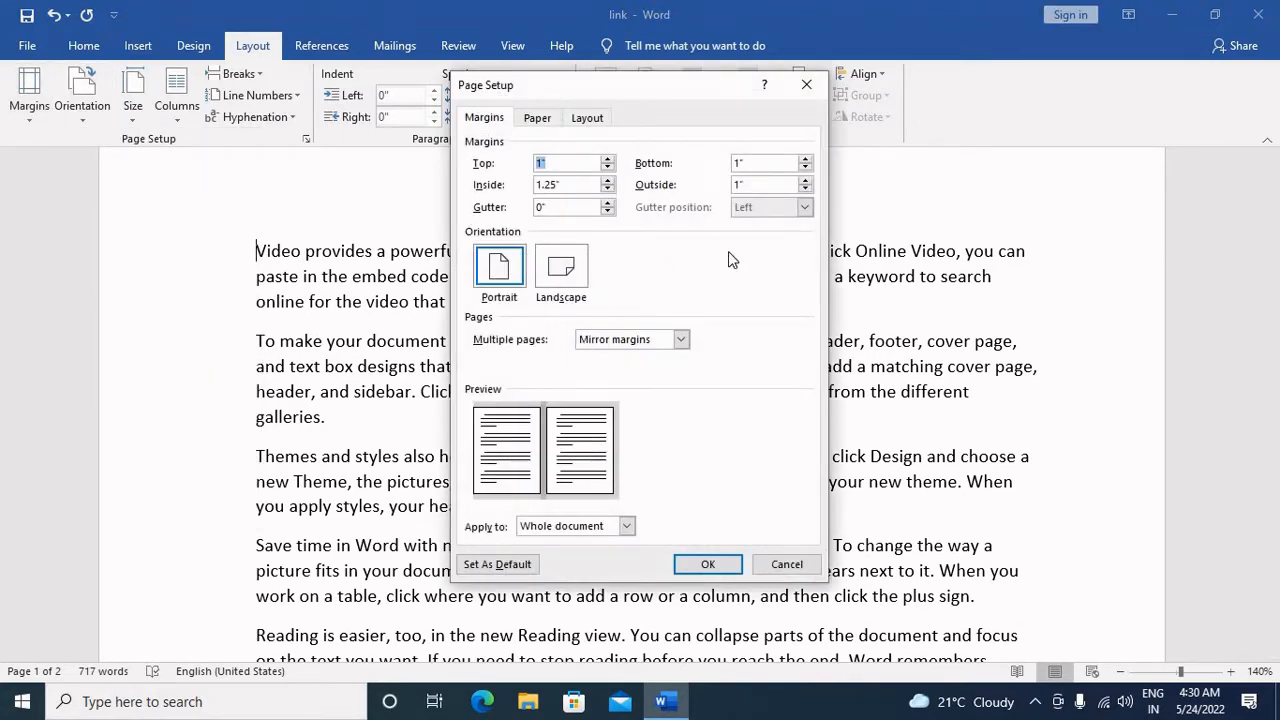
pyautogui.click(607, 202)
pyautogui.click(607, 202)
pyautogui.click(607, 202)
pyautogui.click(607, 202)
pyautogui.click(607, 202)
pyautogui.click(607, 202)
pyautogui.click(607, 202)
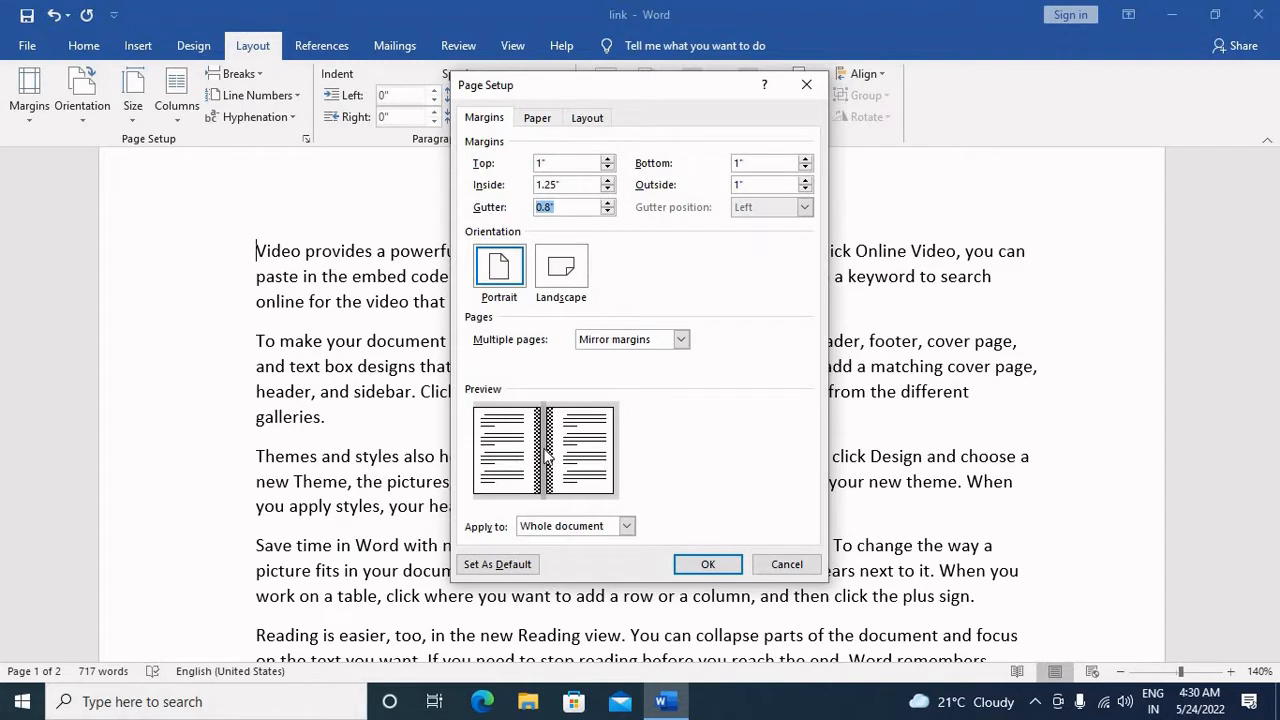
# Step: Set the inside margin to 1 inch
pyautogui.moveTo(531, 211); pyautogui.dragTo(535, 212)
pyautogui.moveTo(571, 185); pyautogui.dragTo(535, 187)
pyautogui.write('1')
# Step: Try landscape orientation in the page setup and switch back to portrait
pyautogui.click(515, 278)
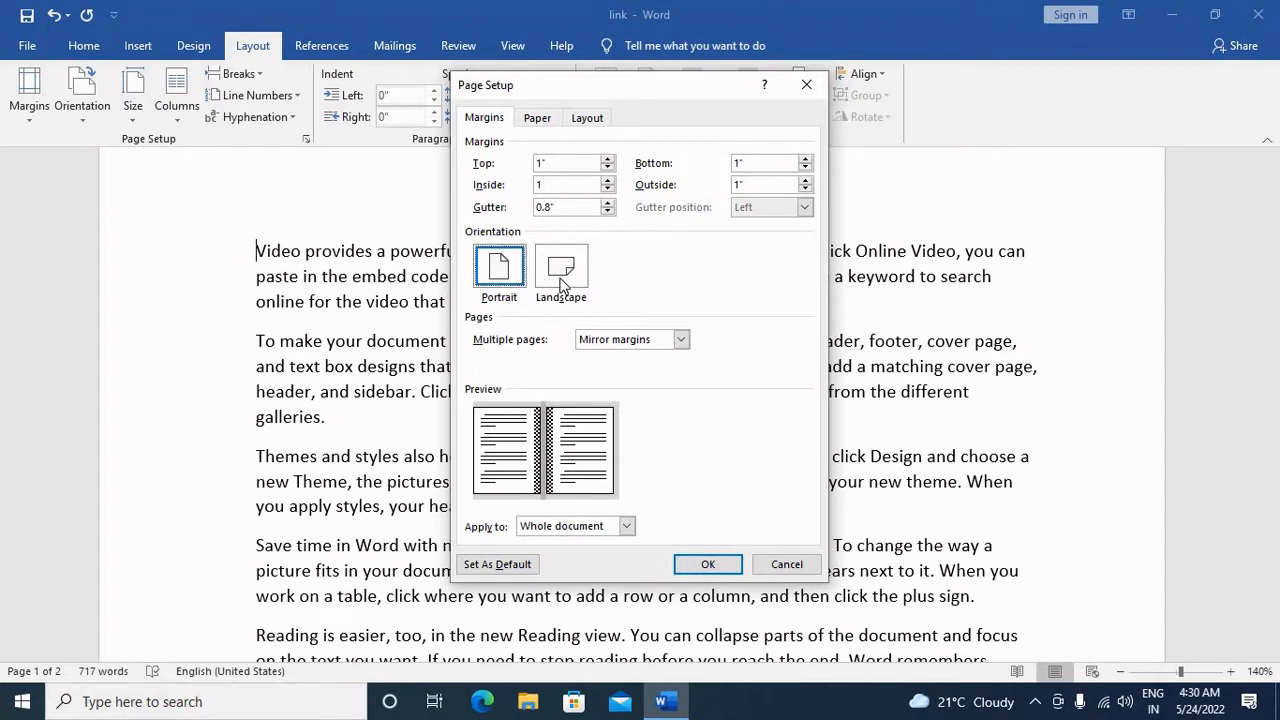
pyautogui.click(561, 286)
pyautogui.click(508, 280)
# Step: Preview the Normal, Mirror margins and 2 pages per sheet options for multiple pages
pyautogui.click(640, 340)
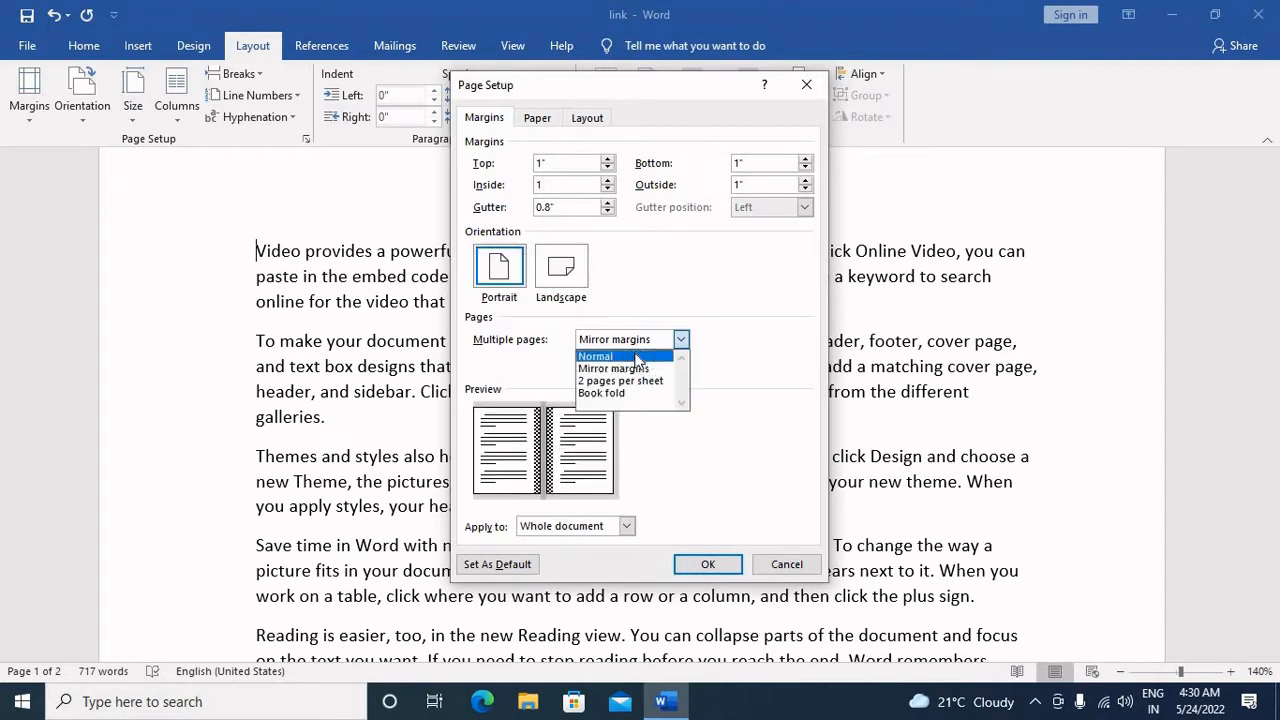
pyautogui.click(625, 356)
pyautogui.click(638, 342)
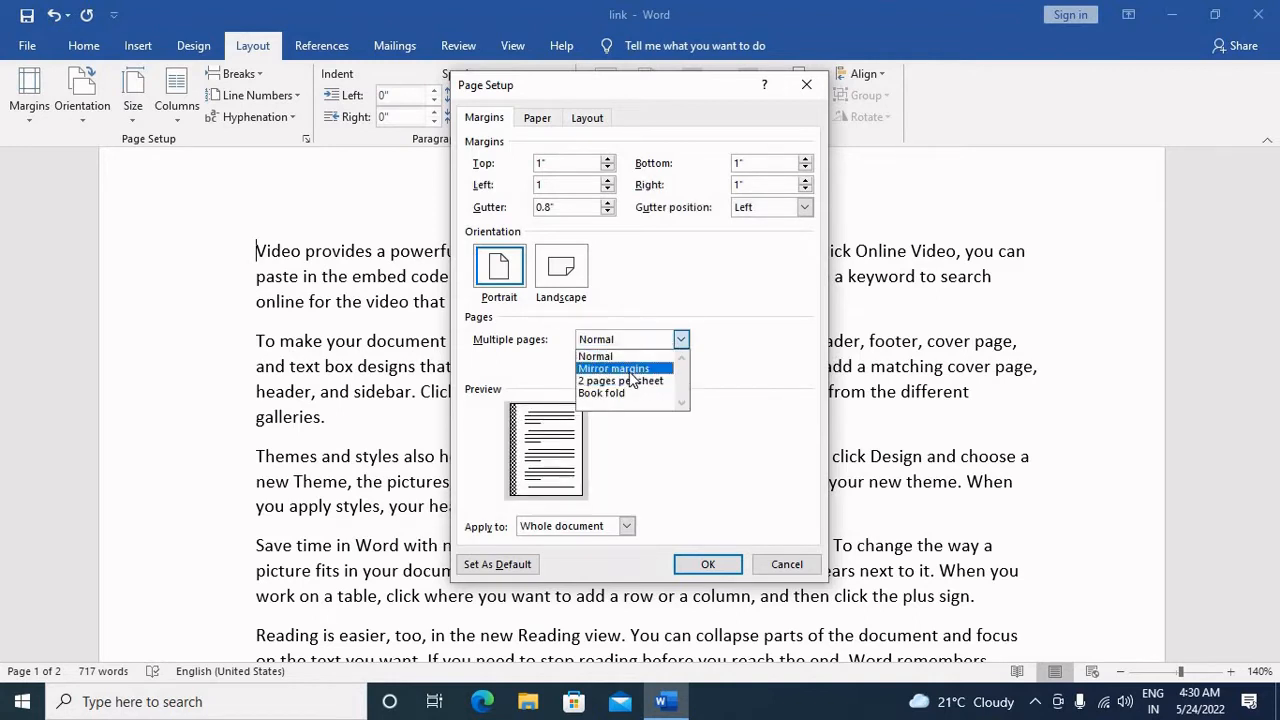
pyautogui.click(634, 369)
pyautogui.click(623, 338)
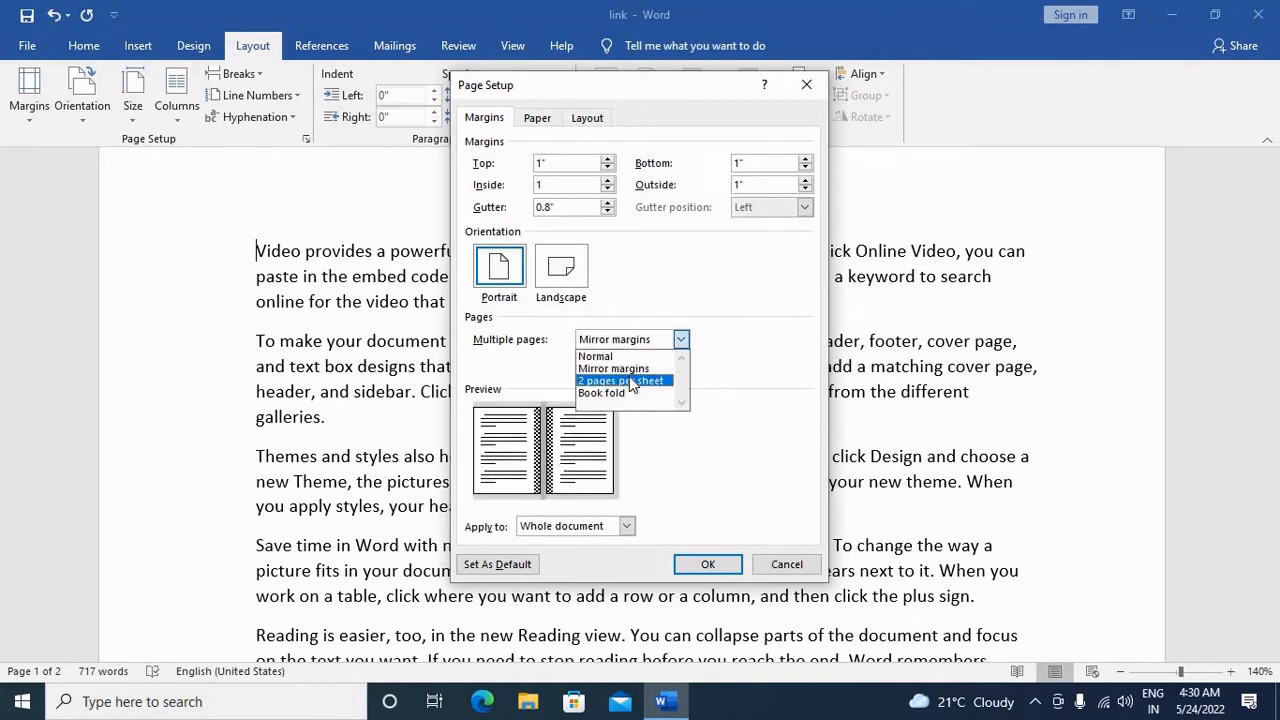
pyautogui.click(630, 382)
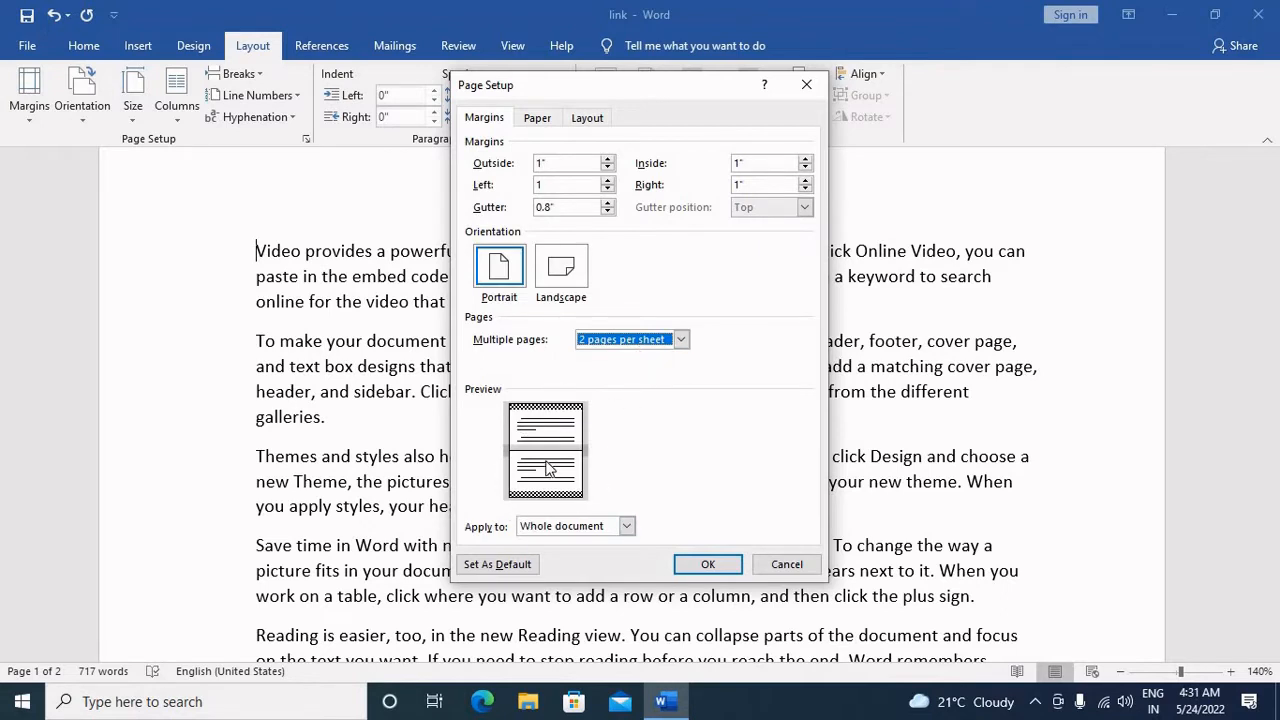
# Step: Set multiple pages to Book fold and choose the sheets per booklet, trying 8
pyautogui.click(656, 341)
pyautogui.click(658, 396)
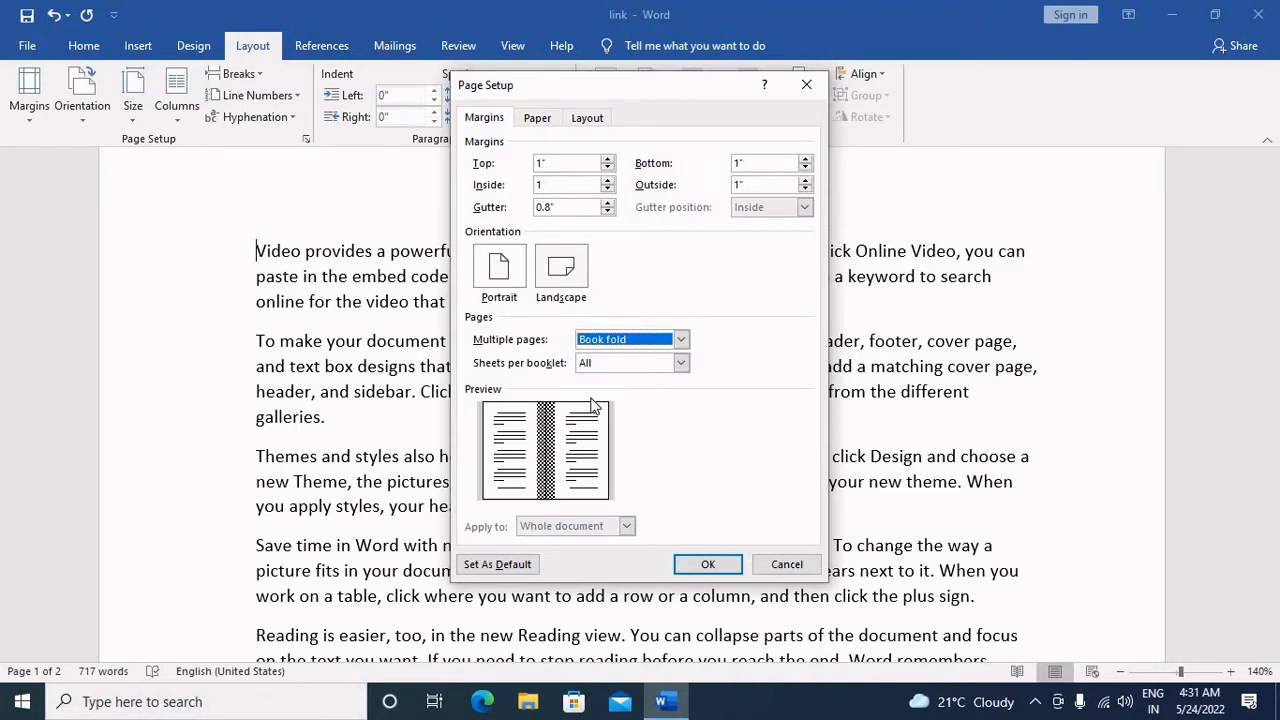
pyautogui.click(627, 369)
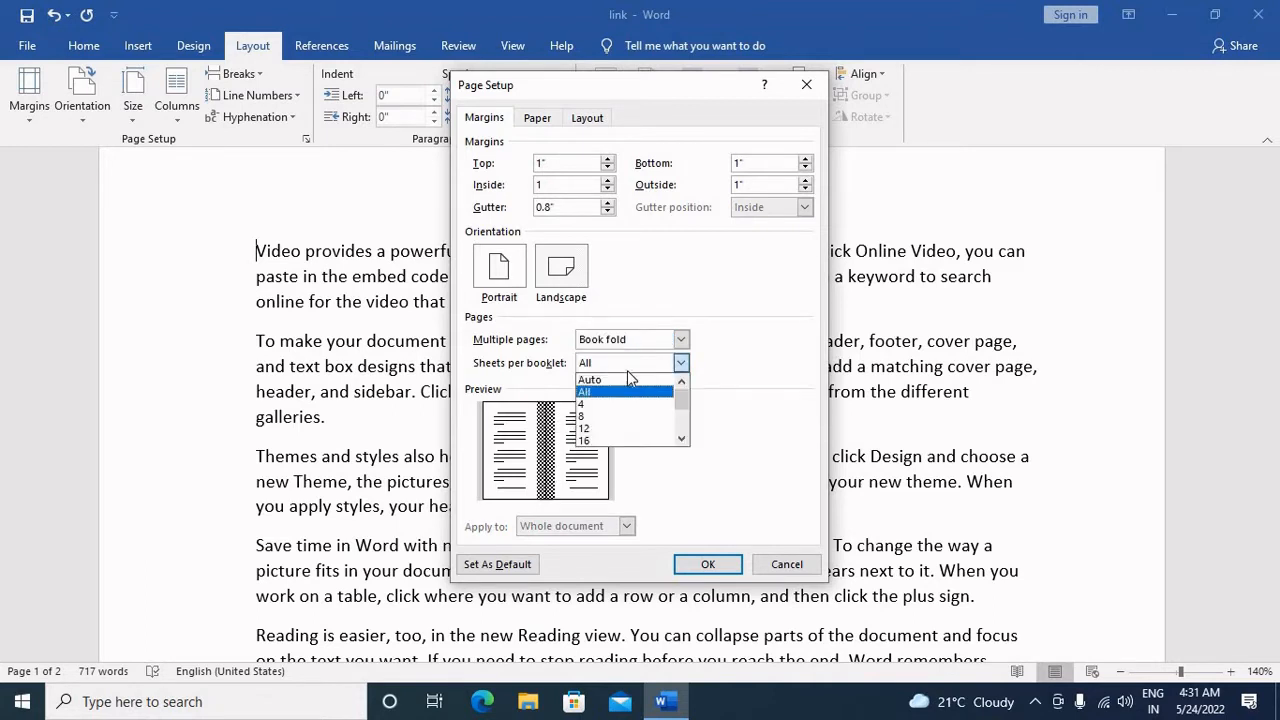
pyautogui.click(603, 415)
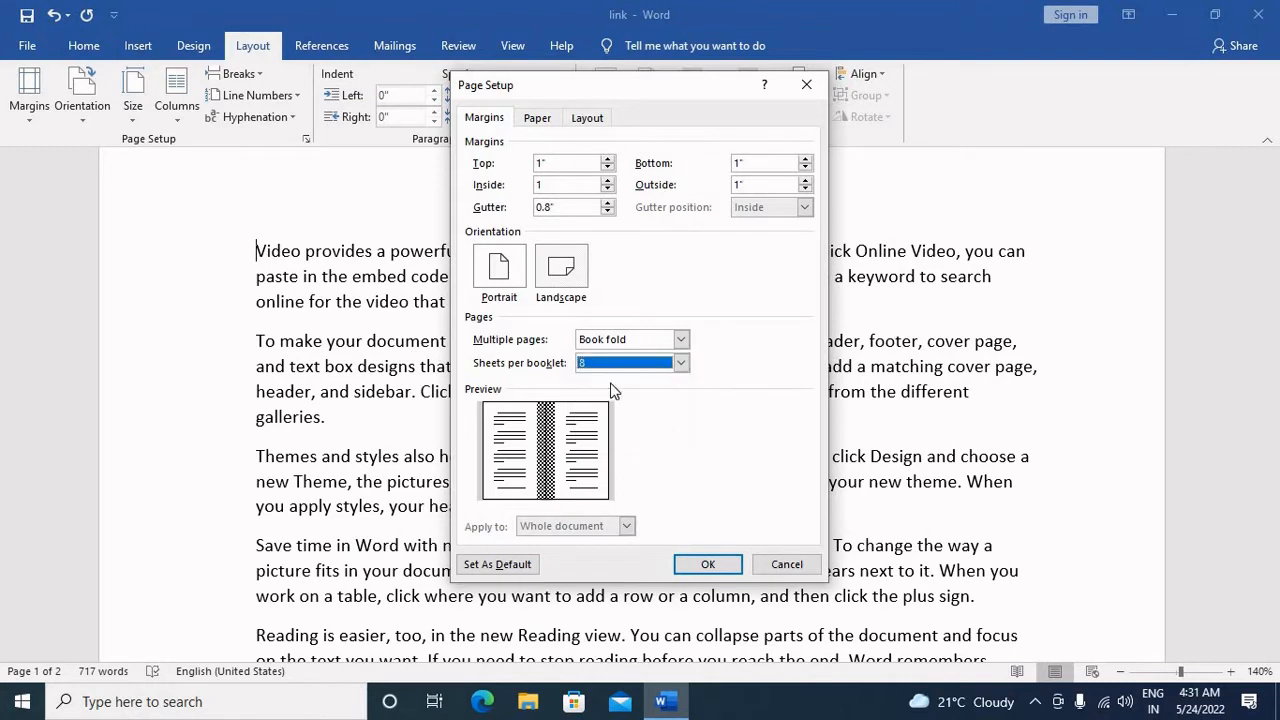
pyautogui.click(626, 366)
pyautogui.click(625, 381)
# Step: Set the paper size to A4
pyautogui.click(537, 119)
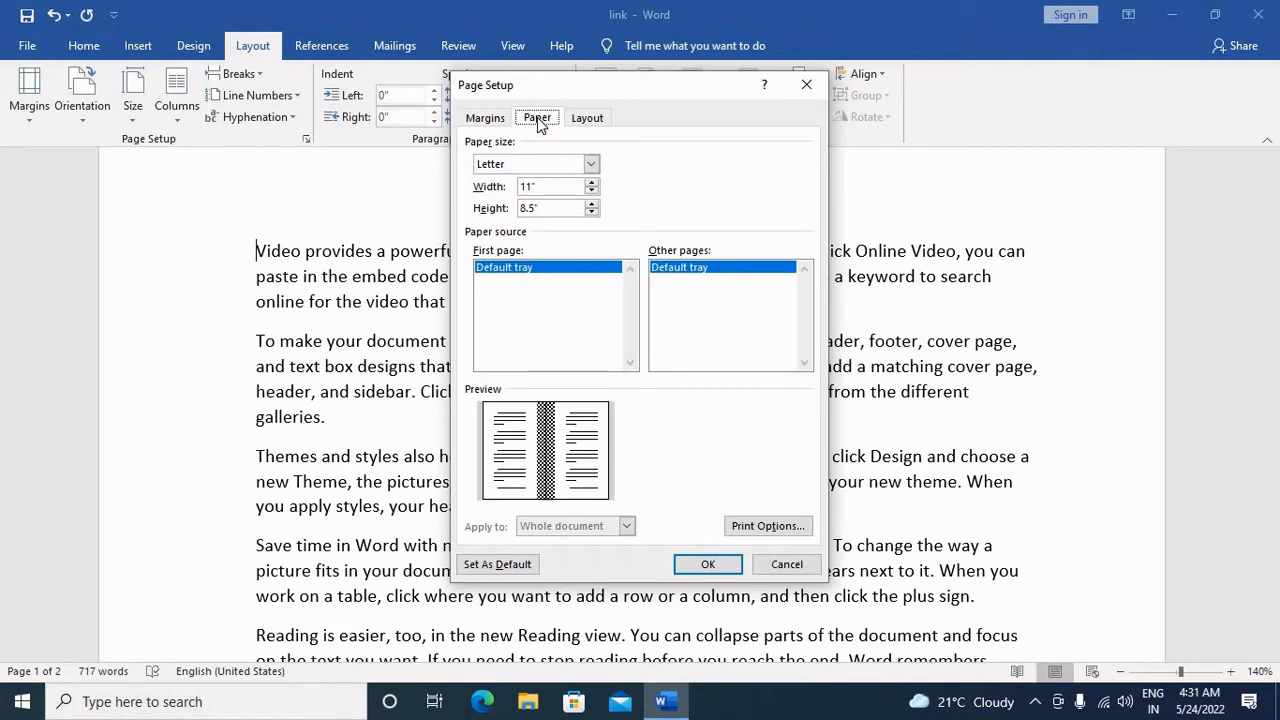
pyautogui.click(535, 165)
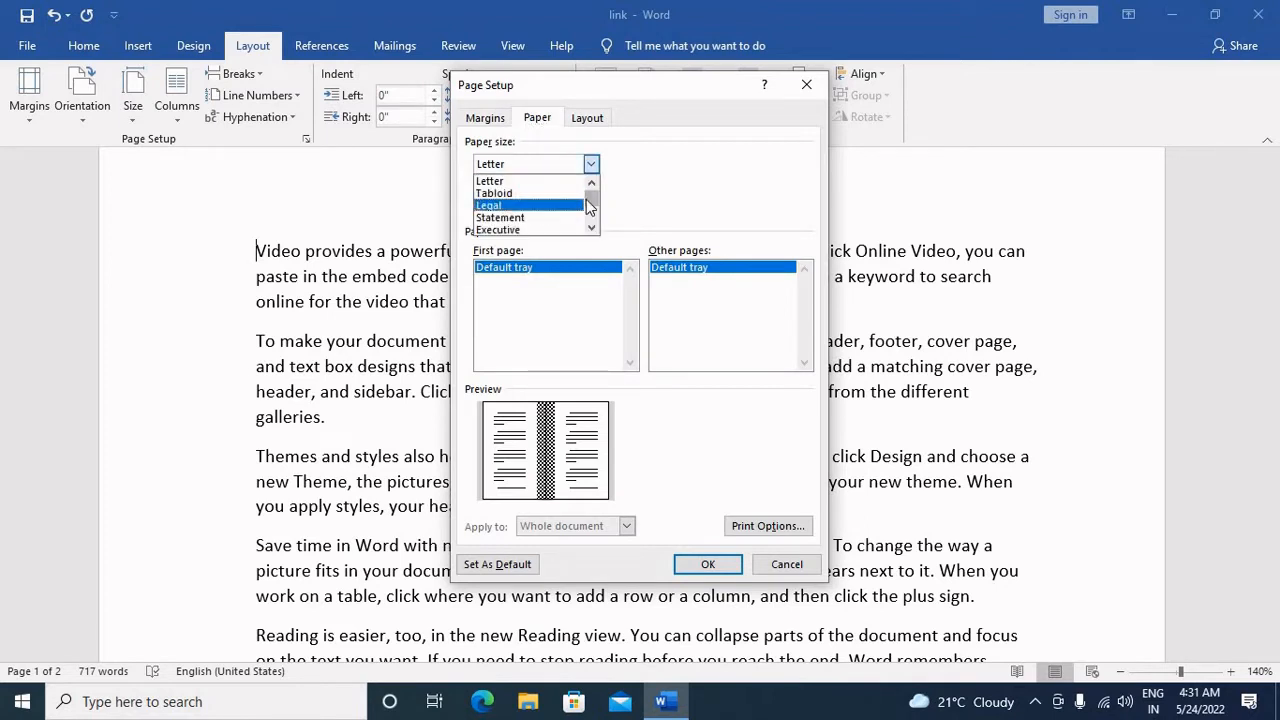
pyautogui.click(590, 224)
pyautogui.click(589, 220)
pyautogui.click(535, 181)
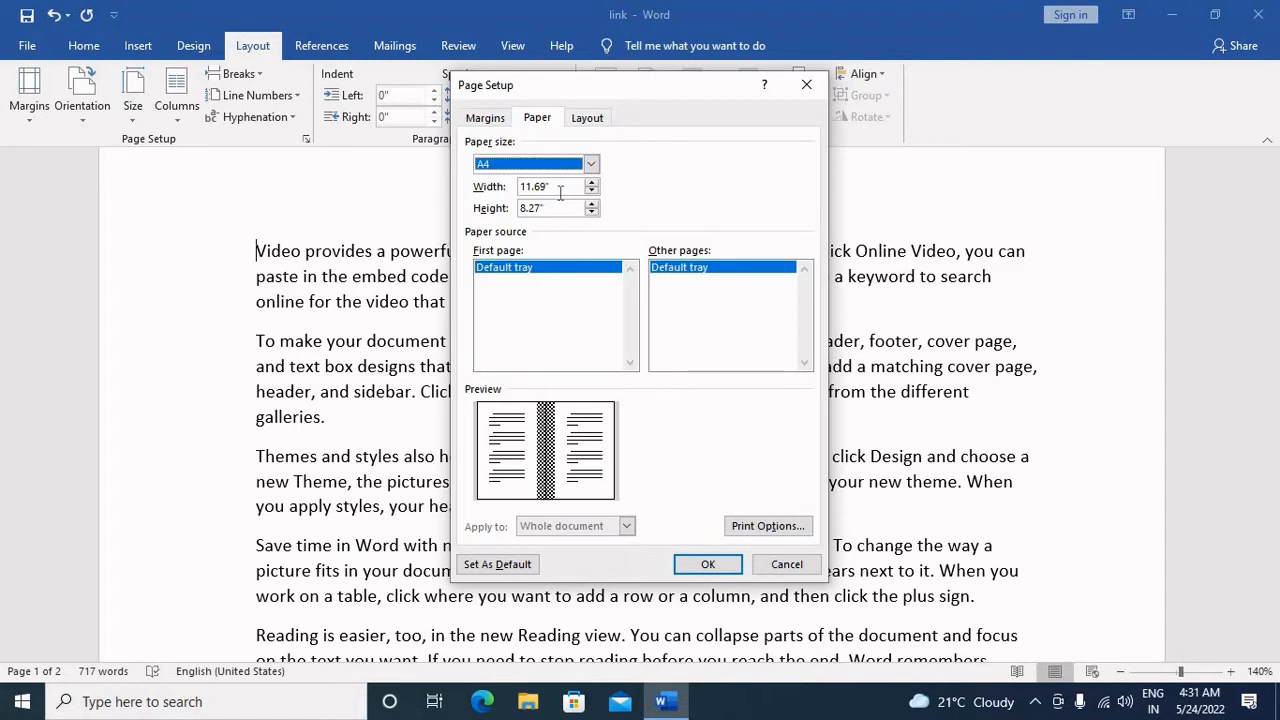
# Step: Define a custom paper size with a width of 11 and a height of 8
pyautogui.click(570, 162)
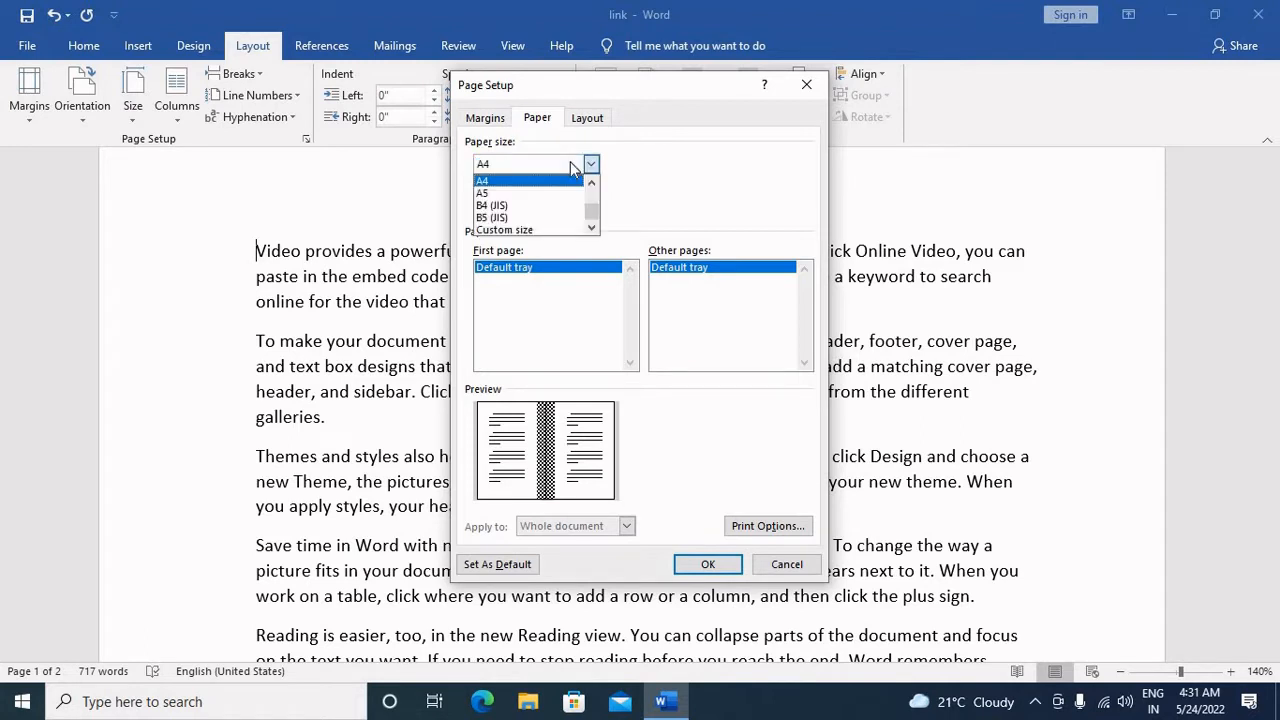
pyautogui.click(570, 162)
pyautogui.click(570, 162)
pyautogui.click(570, 162)
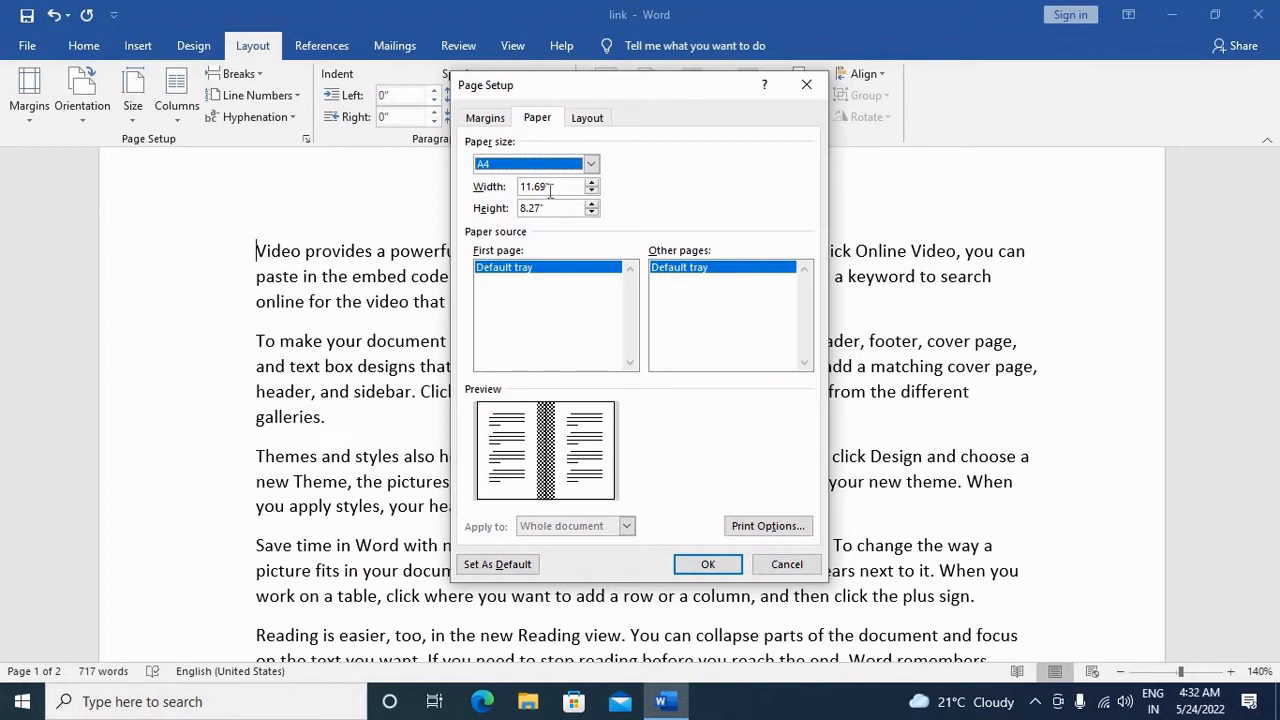
pyautogui.doubleClick(549, 187)
pyautogui.write('11')
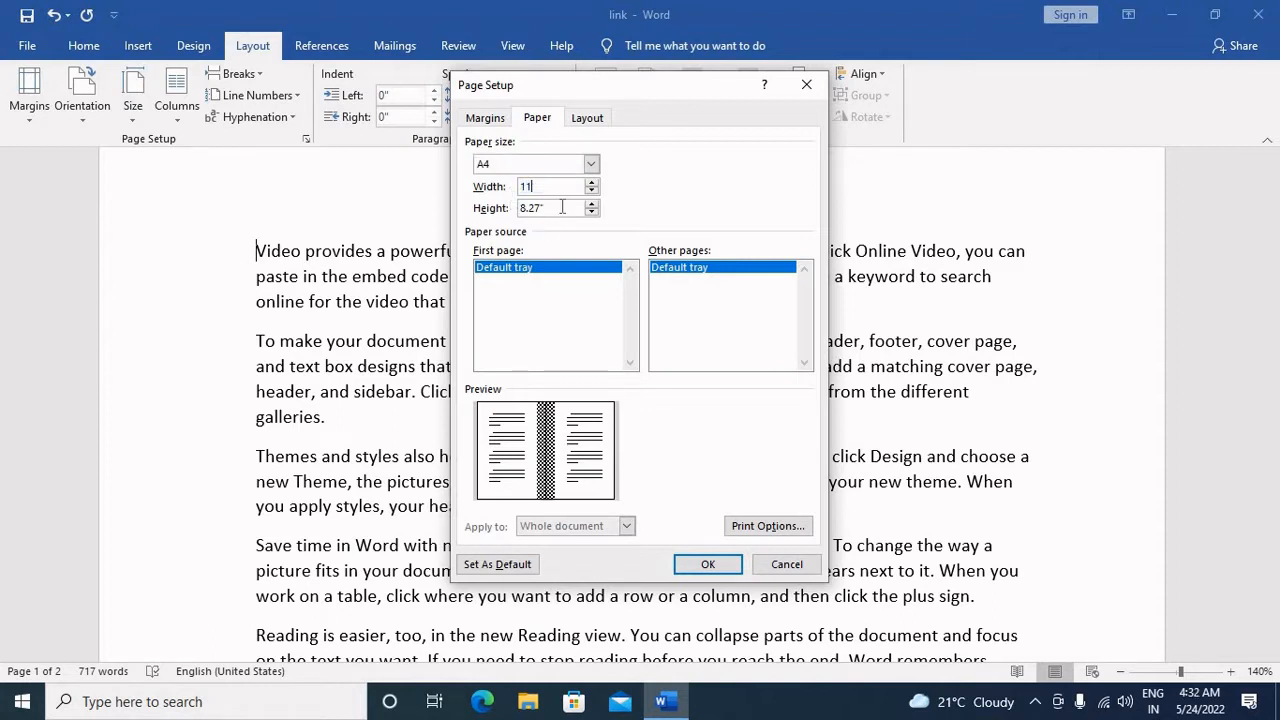
pyautogui.doubleClick(537, 208)
pyautogui.write('8')
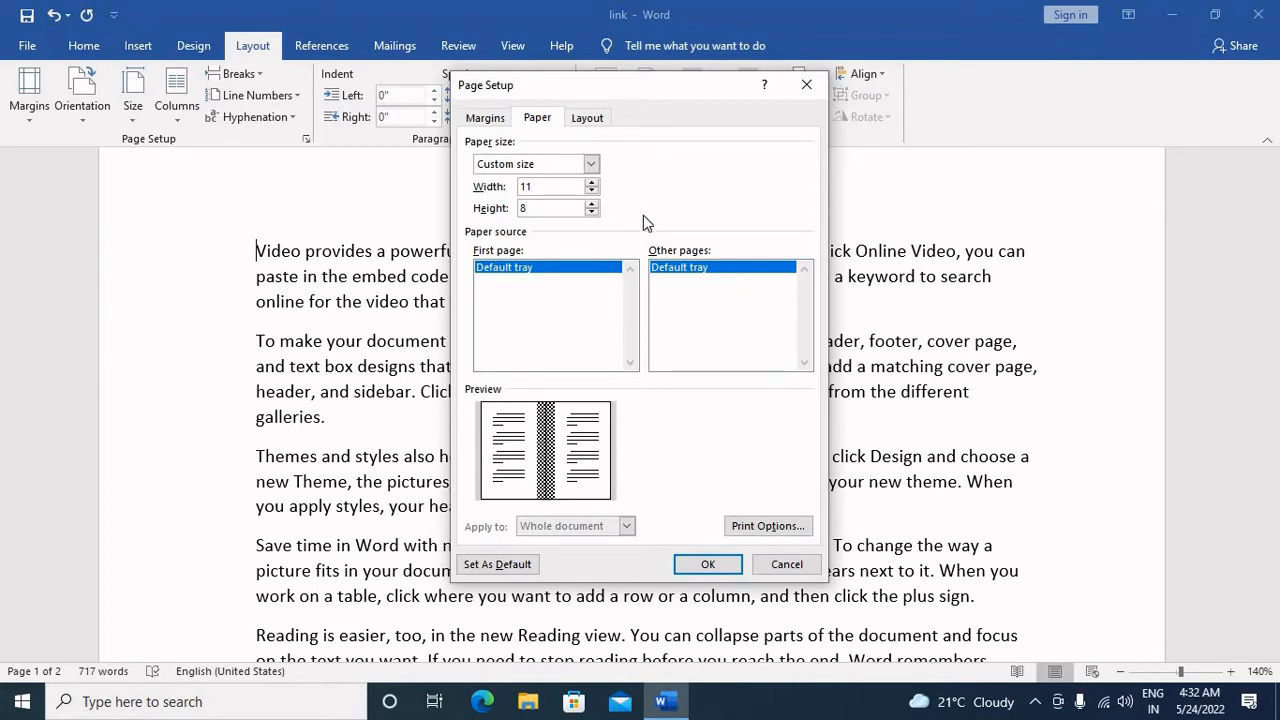
# Step: Try the A4, A3 and Letter paper sizes in turn, ending on Letter
pyautogui.click(591, 164)
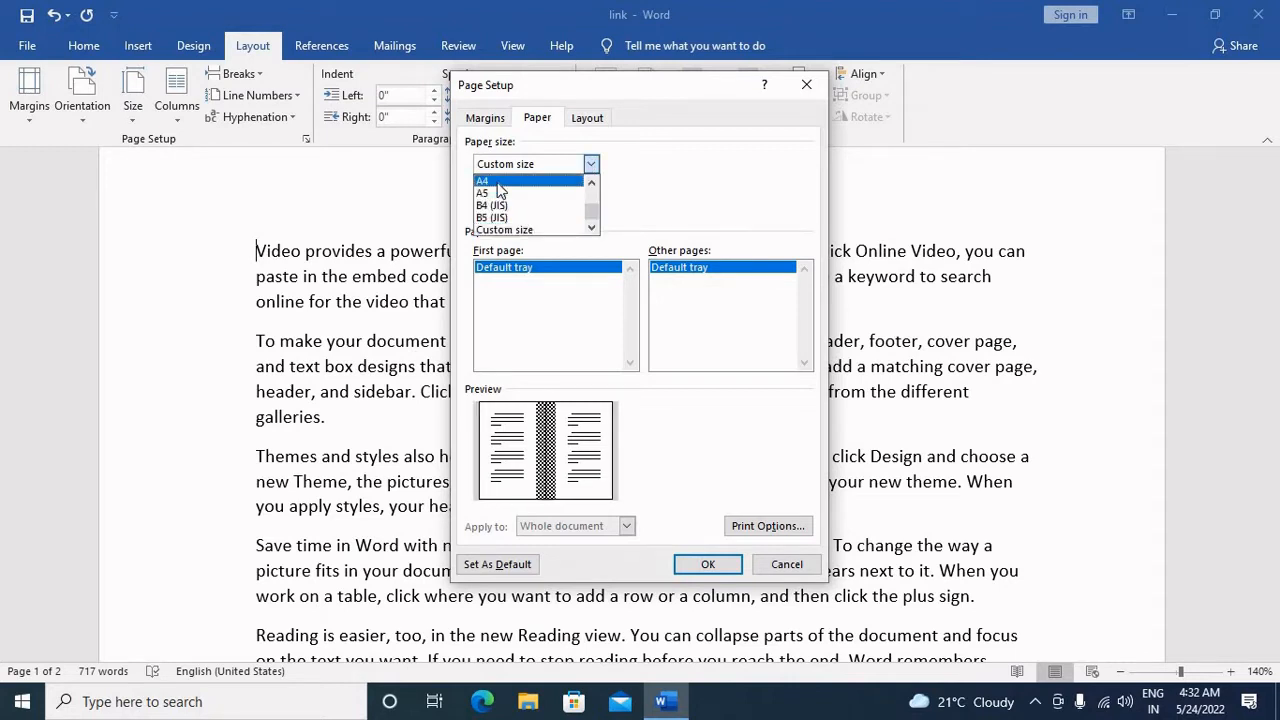
pyautogui.click(497, 183)
pyautogui.click(591, 164)
pyautogui.scroll(1, 567, 181)
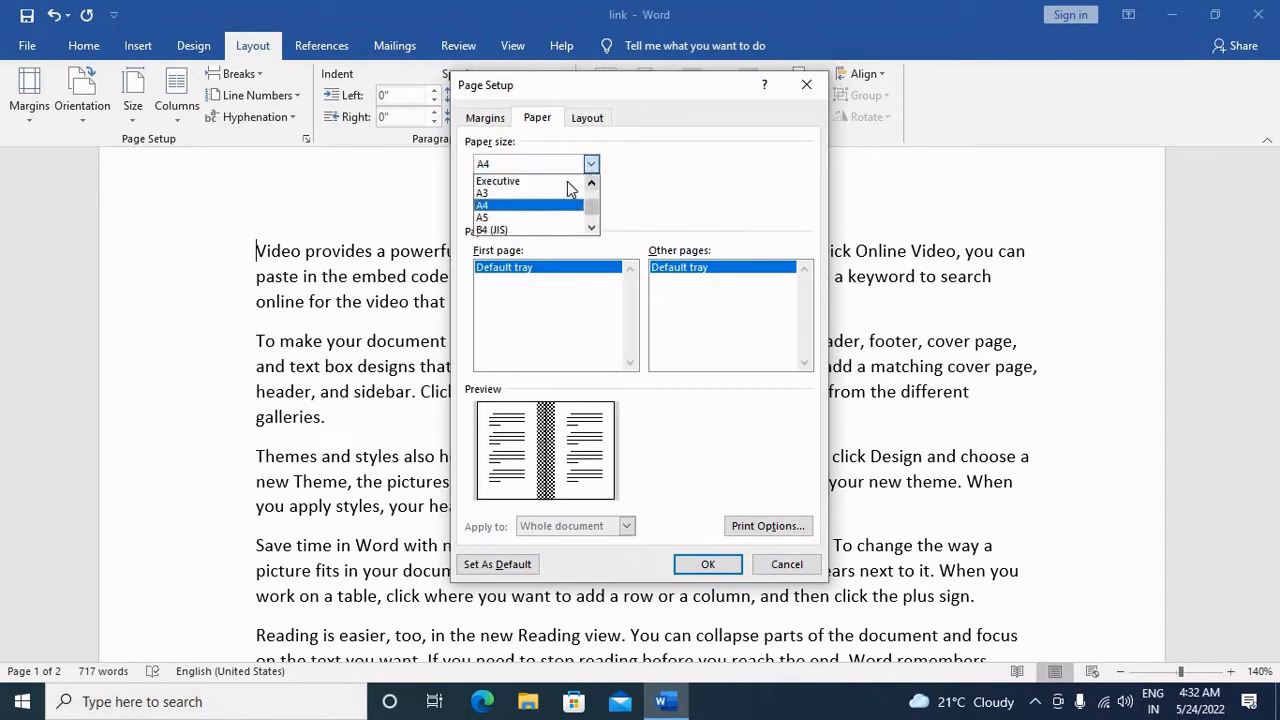
pyautogui.click(535, 193)
pyautogui.click(591, 164)
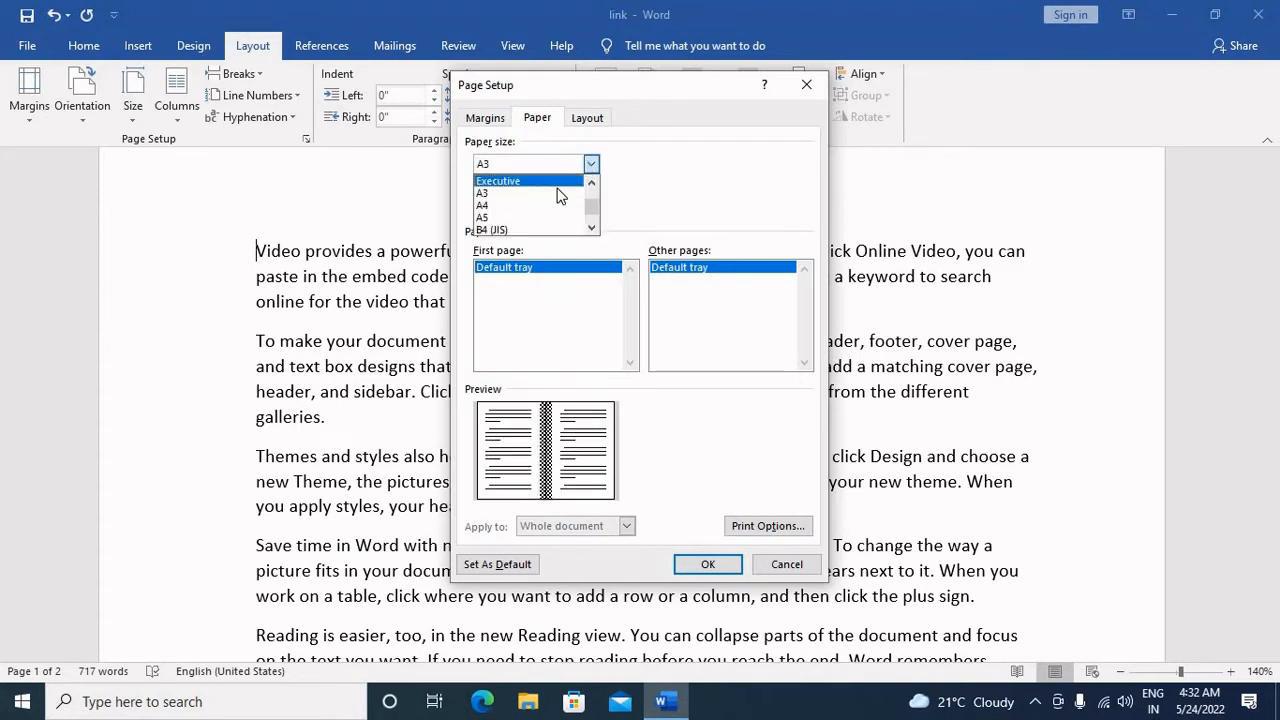
pyautogui.scroll(1, 557, 194)
pyautogui.scroll(1, 557, 194)
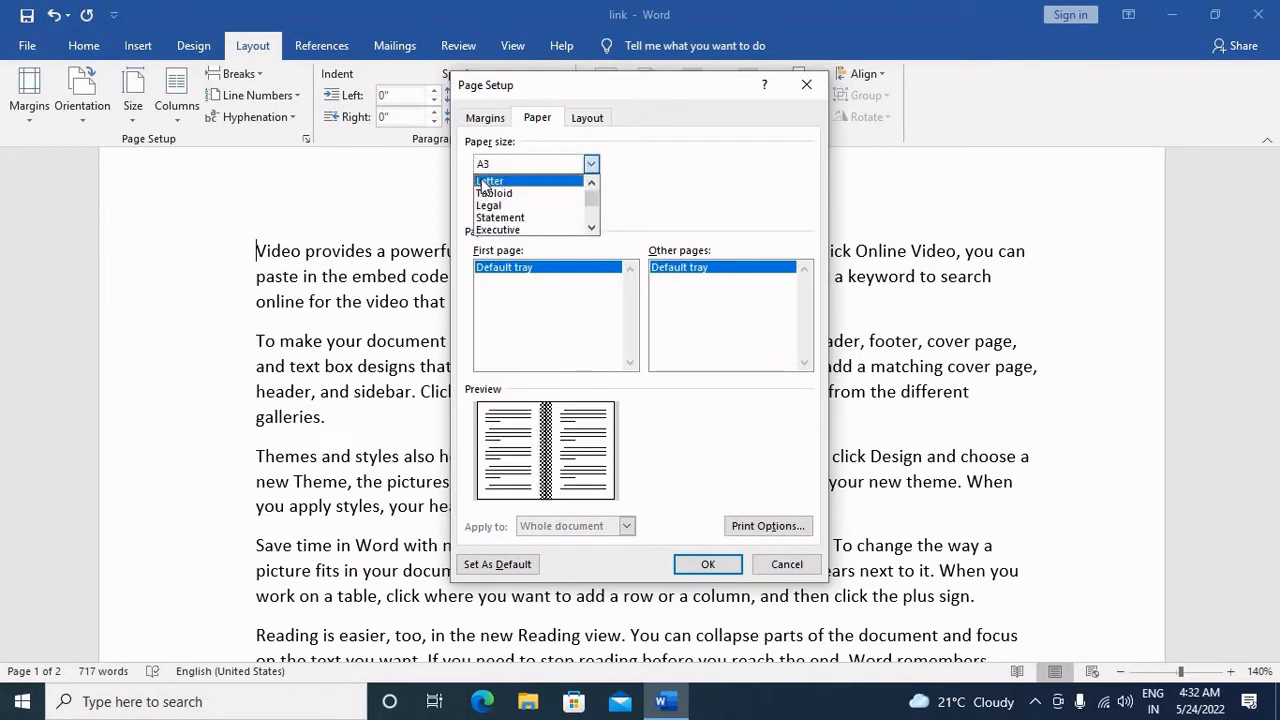
pyautogui.click(565, 180)
pyautogui.click(592, 163)
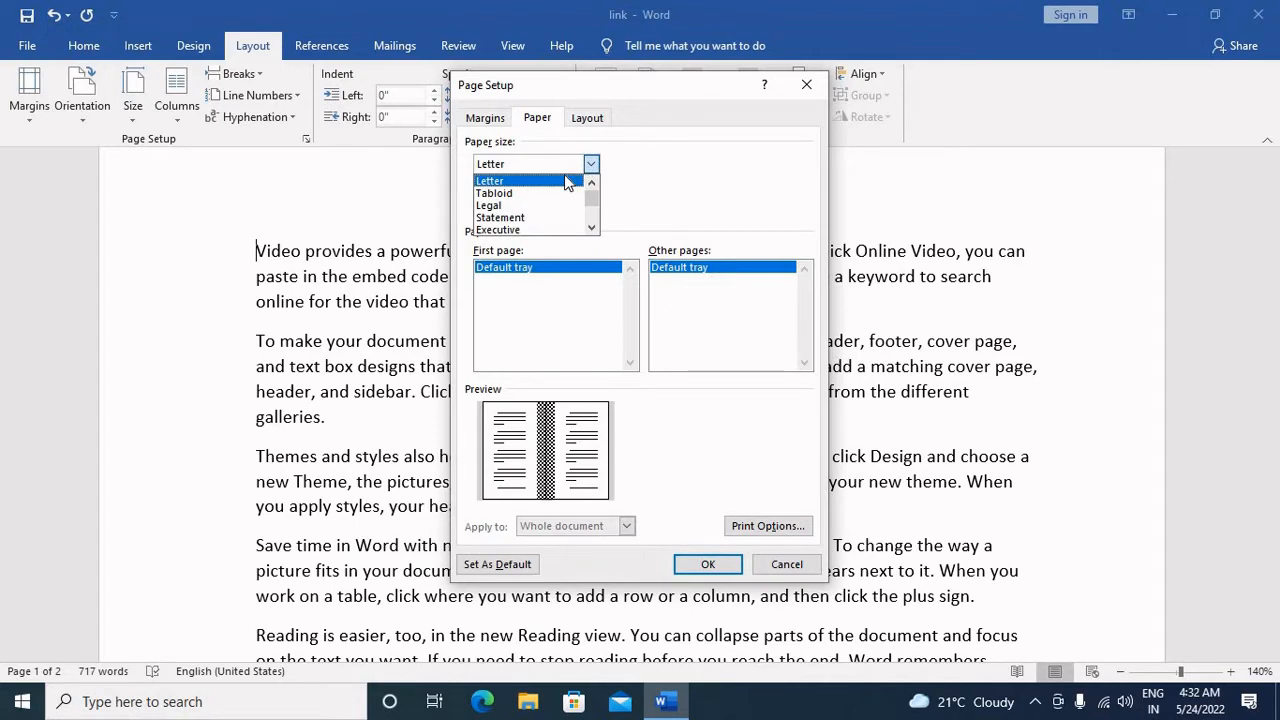
pyautogui.click(565, 180)
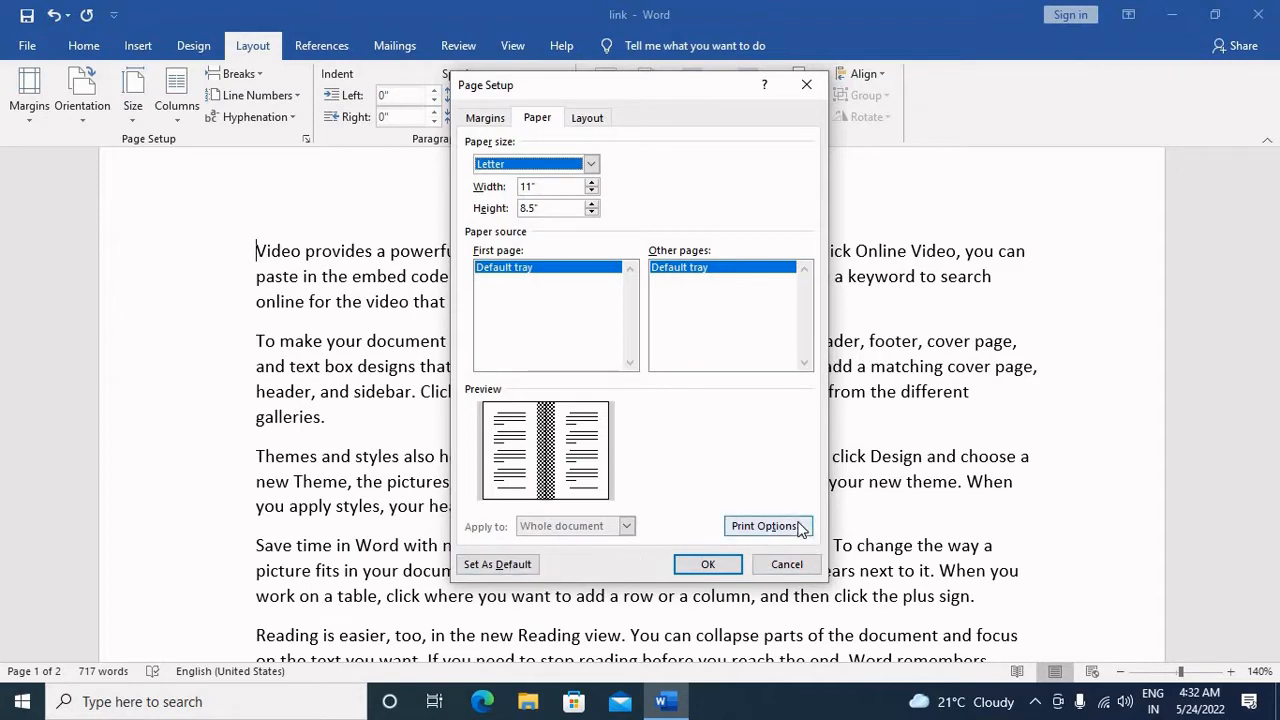
# Step: Review the display and printing options reached from the page setup, then close both dialogs without applying anything
pyautogui.click(765, 526)
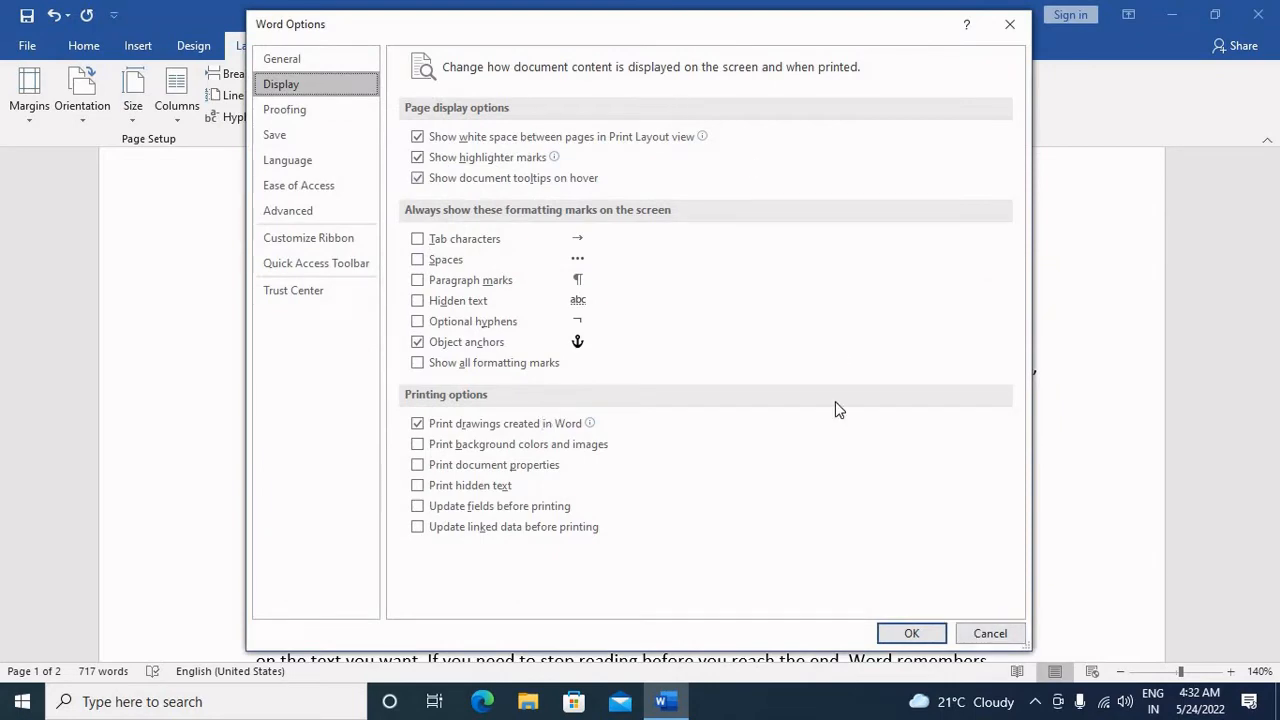
pyautogui.click(981, 634)
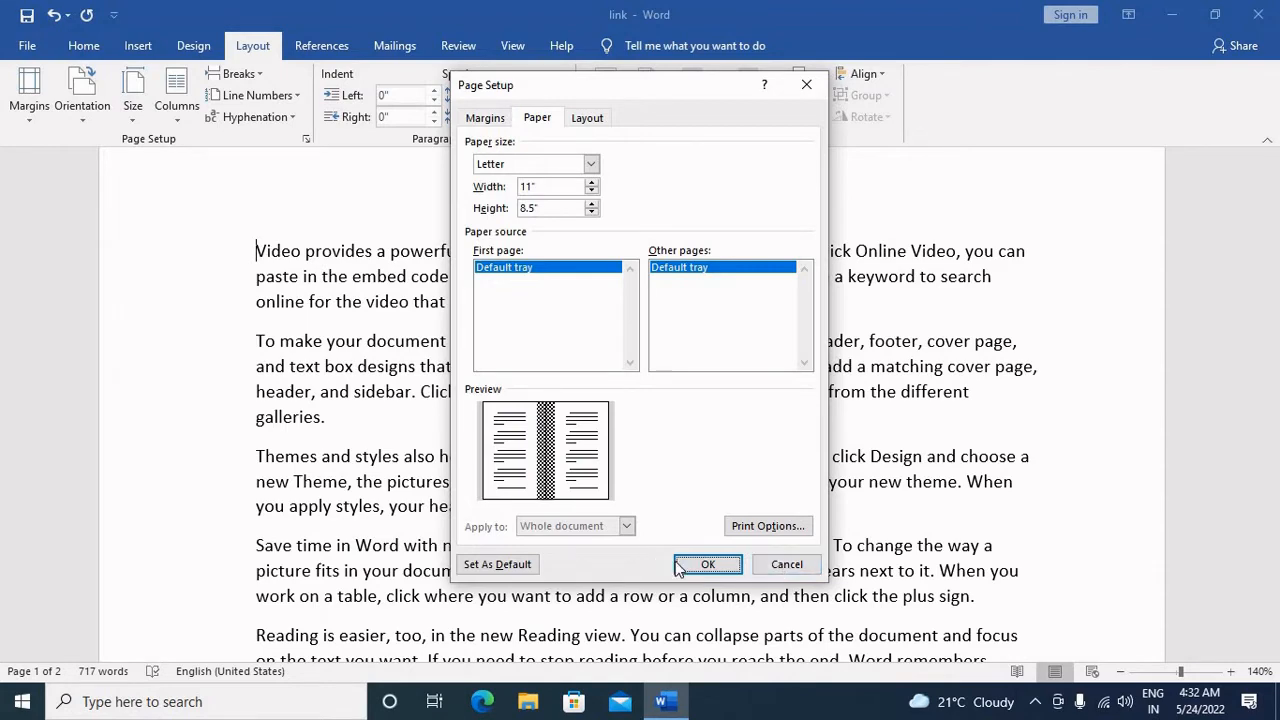
pyautogui.click(795, 566)
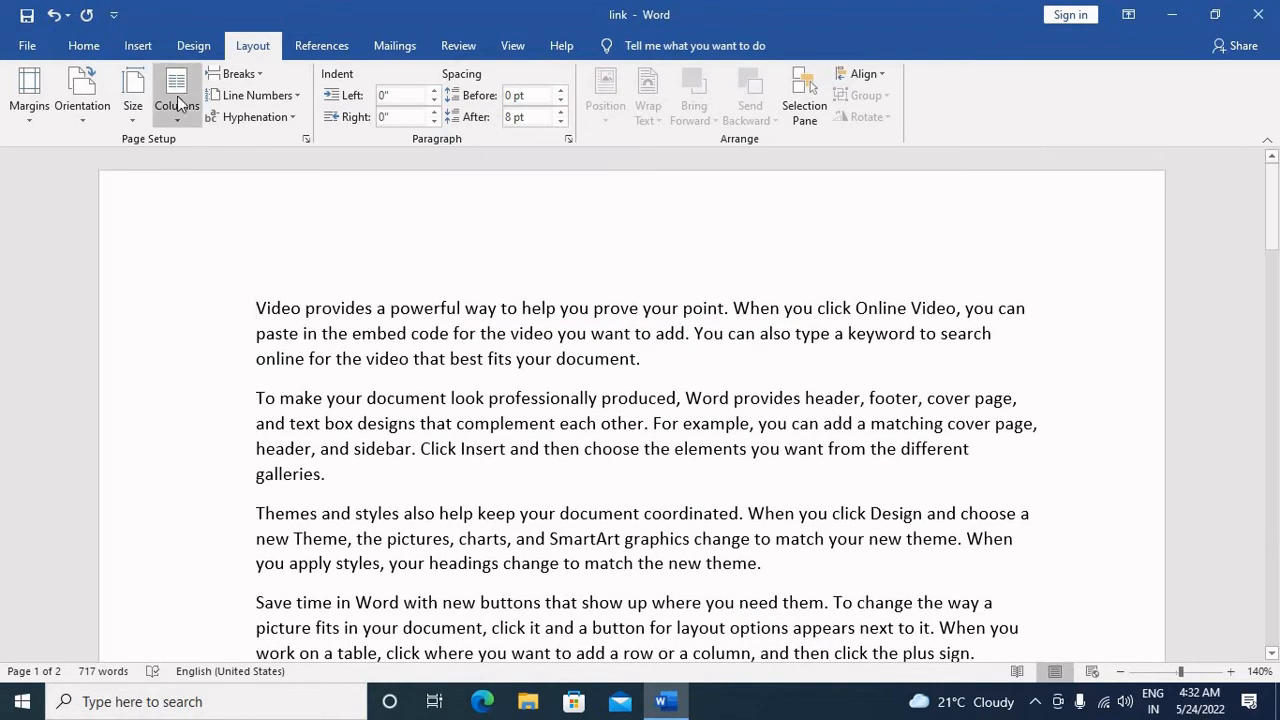
# Step: Switch the whole document to landscape orientation and back to portrait, twice, to compare the page layouts
pyautogui.click(86, 110)
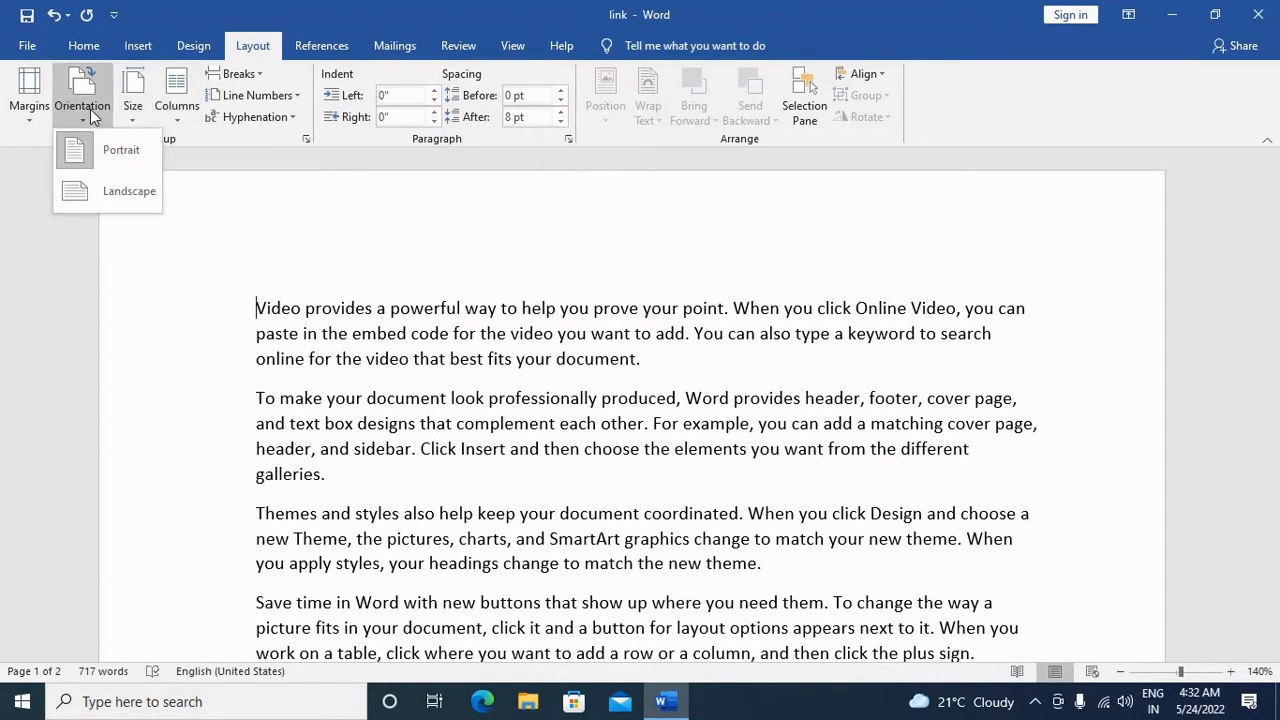
pyautogui.click(112, 189)
pyautogui.moveTo(1172, 680); pyautogui.dragTo(1153, 680)
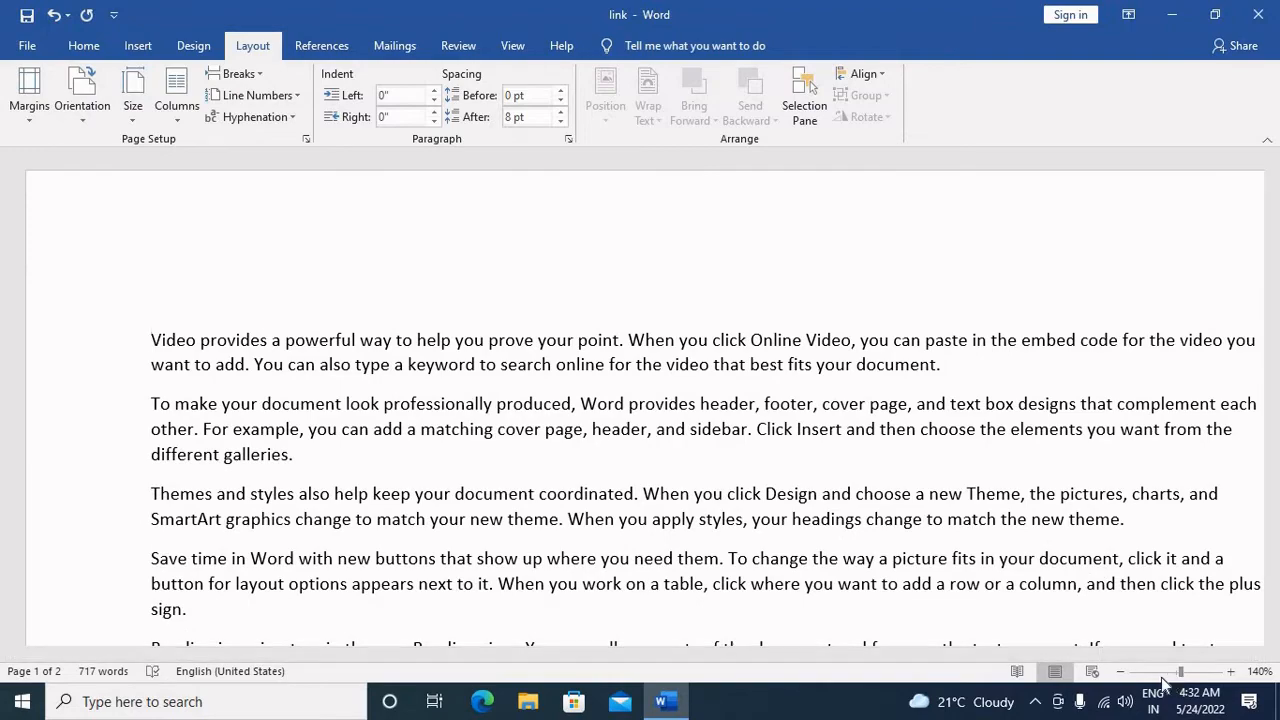
pyautogui.click(94, 112)
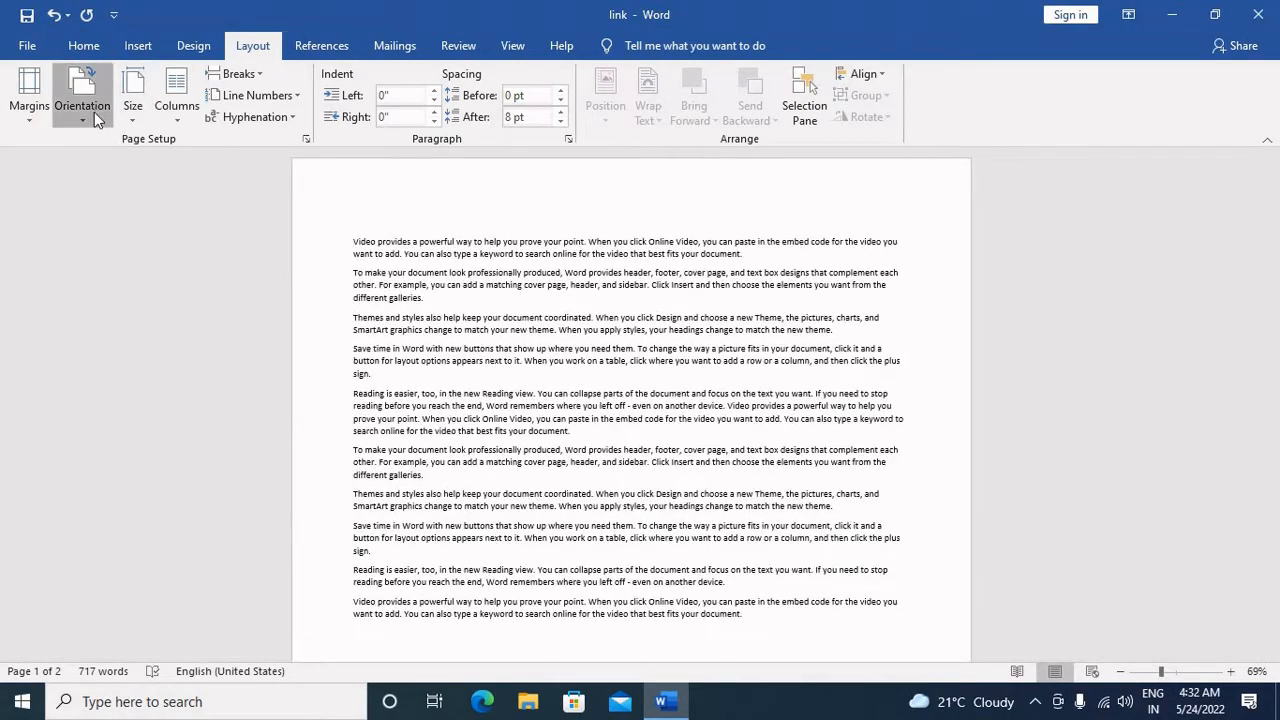
pyautogui.click(94, 150)
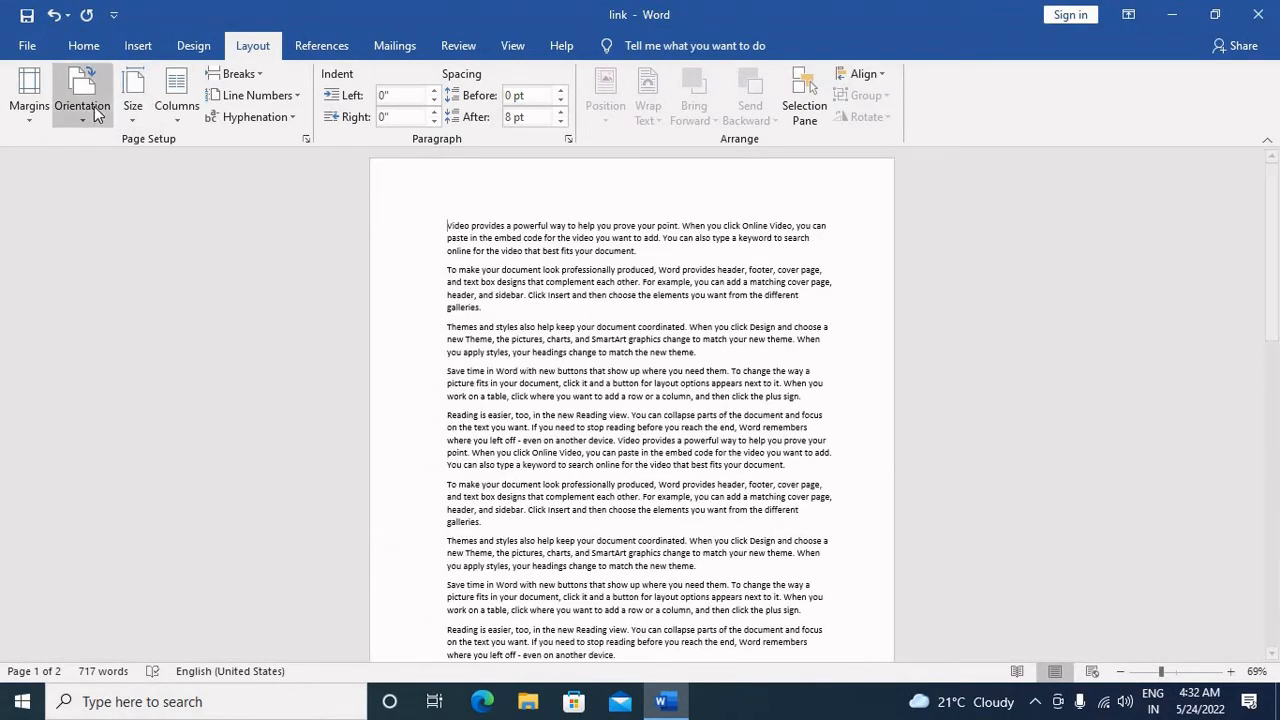
pyautogui.click(90, 106)
pyautogui.click(112, 191)
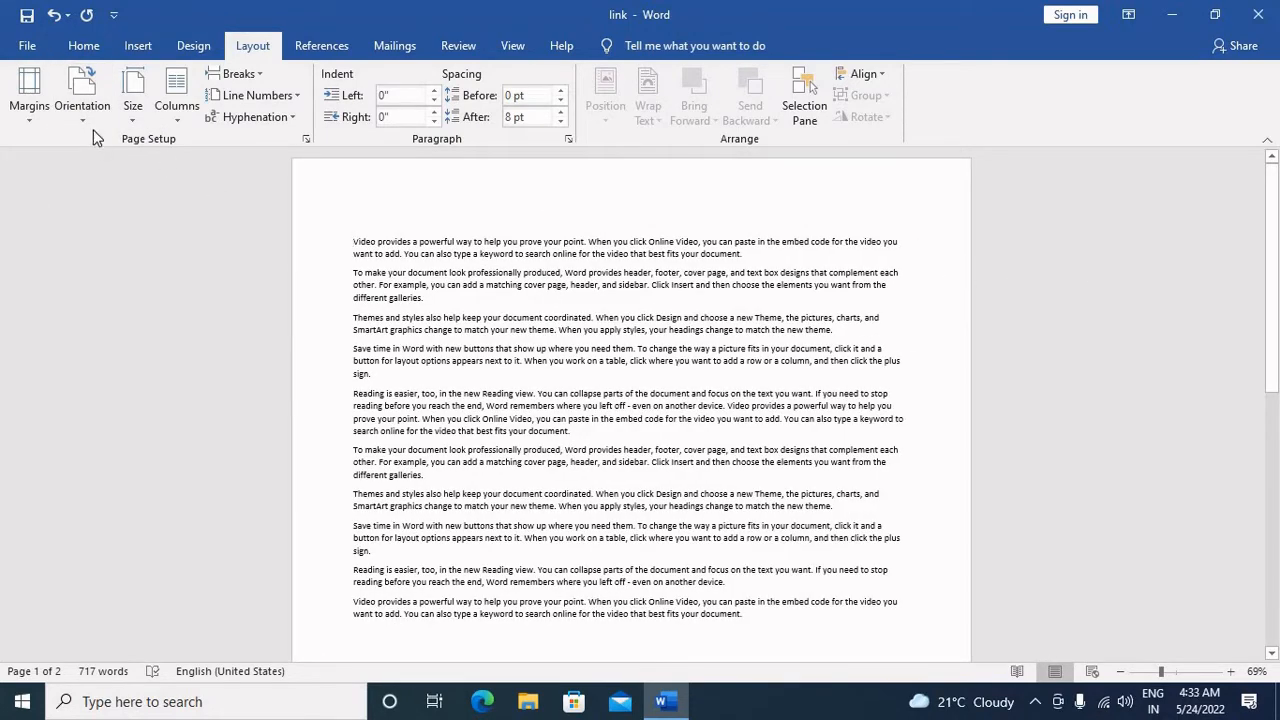
pyautogui.click(84, 105)
pyautogui.click(121, 149)
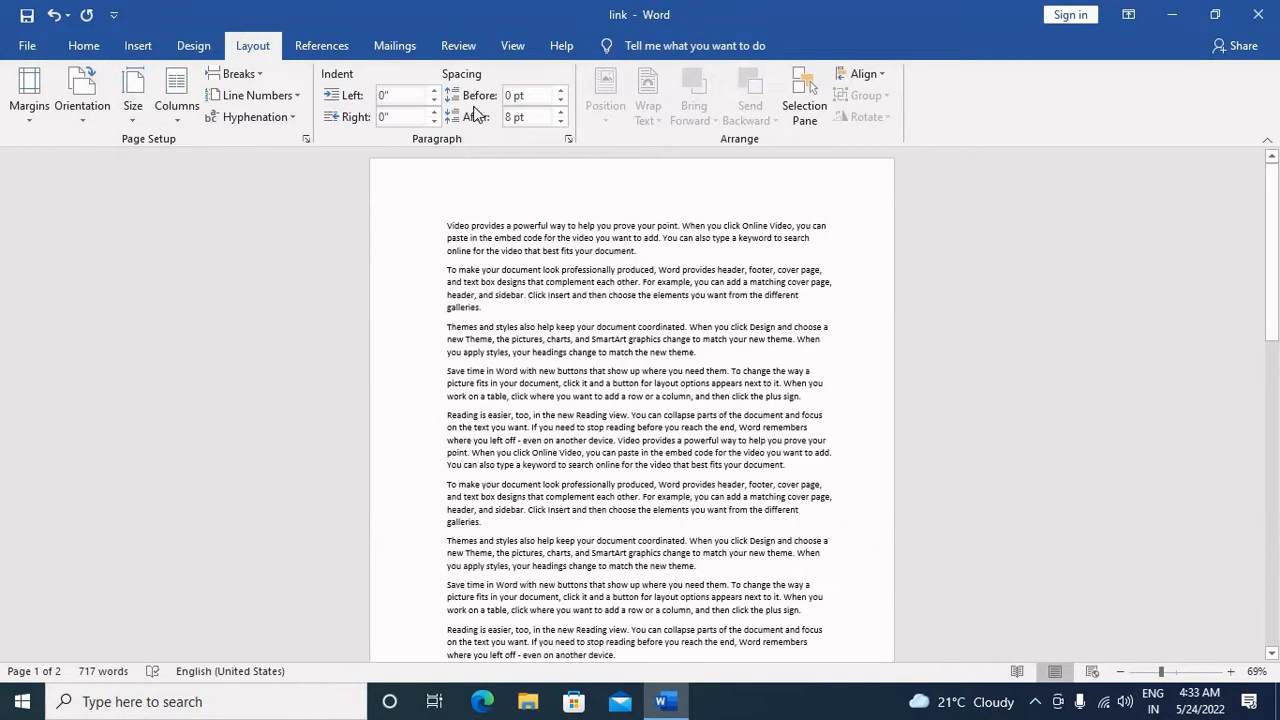
# Step: Examine the preset paper sizes and the additional paper size settings without changing the current size
pyautogui.click(132, 105)
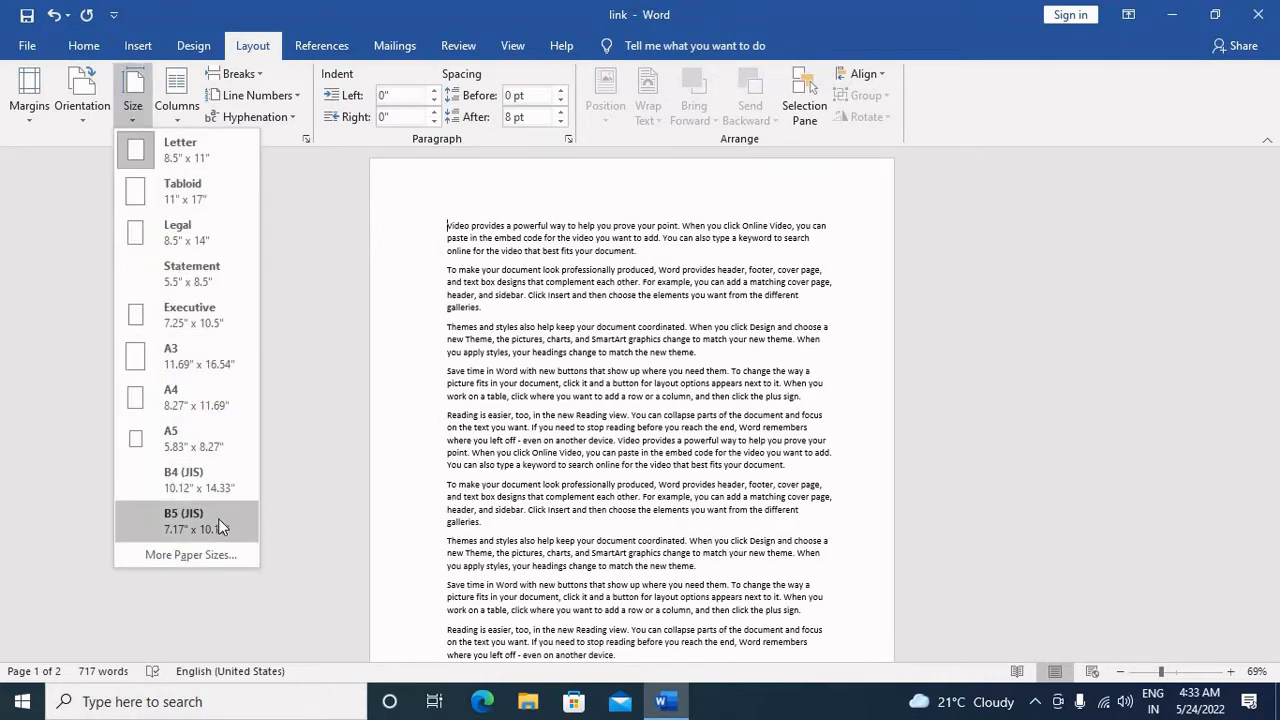
pyautogui.click(219, 554)
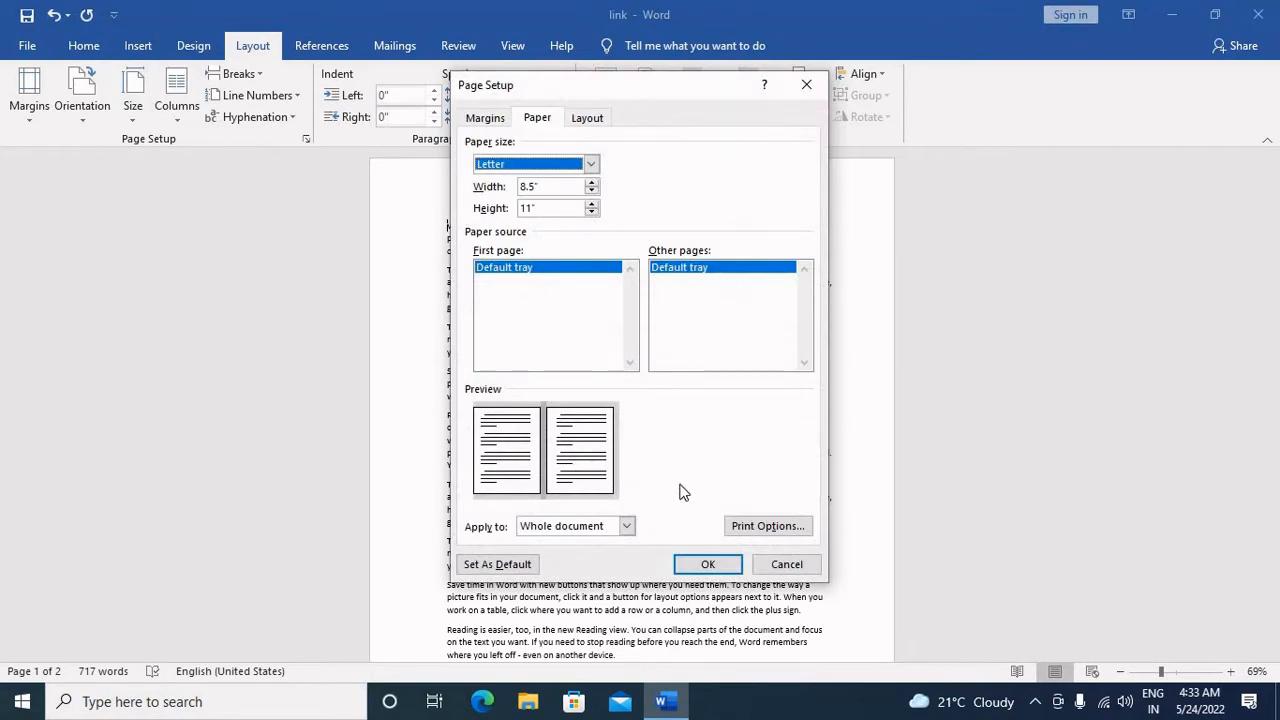
pyautogui.click(762, 565)
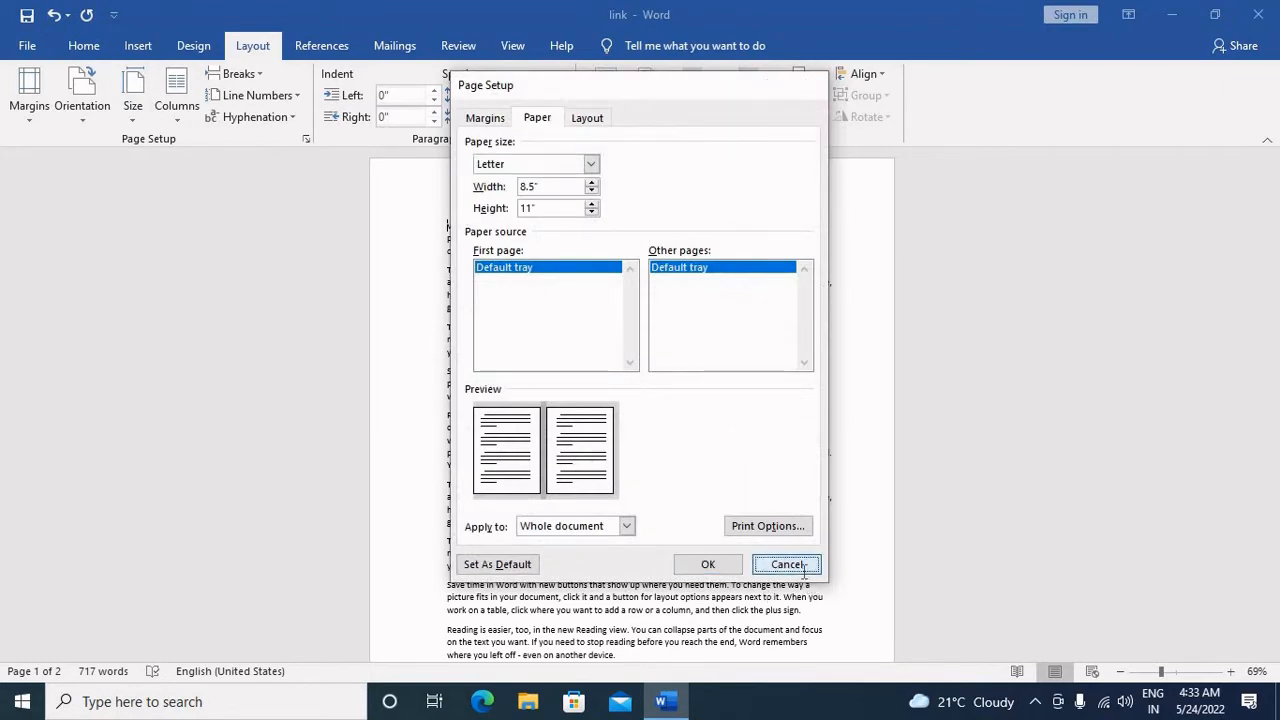
pyautogui.click(139, 103)
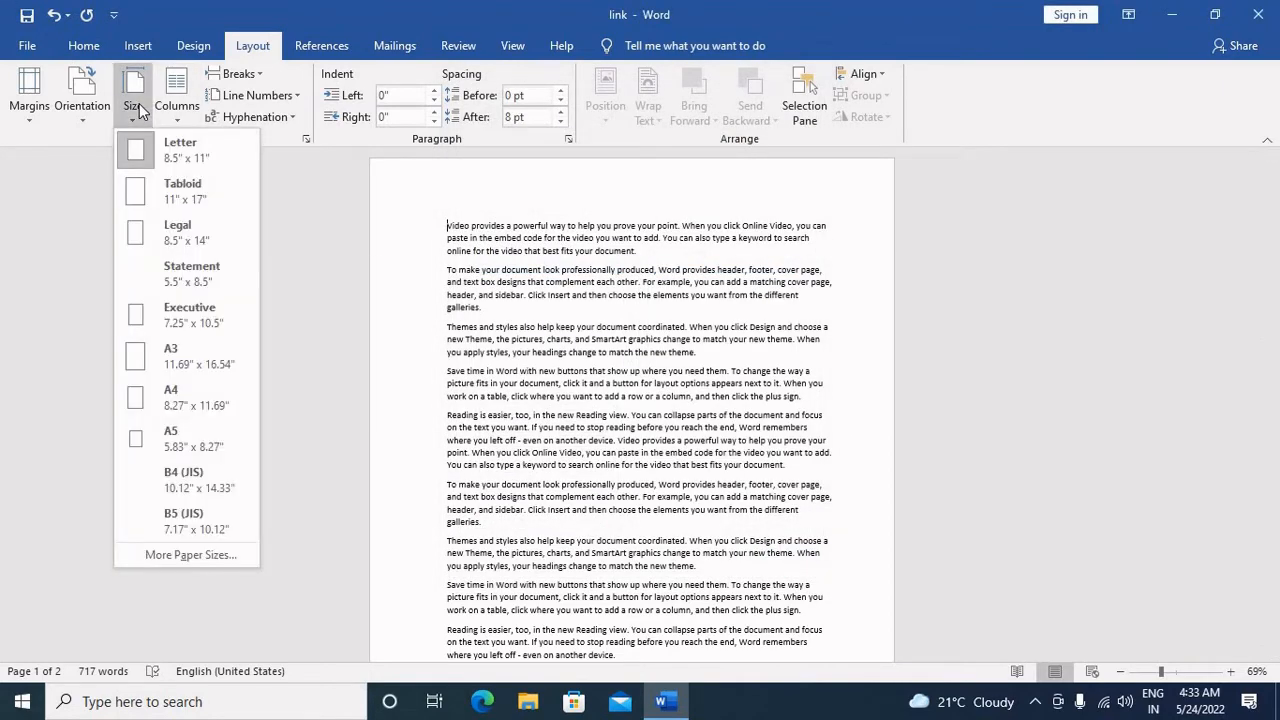
# Step: Lay out the document text in two columns and look through both pages
pyautogui.click(176, 100)
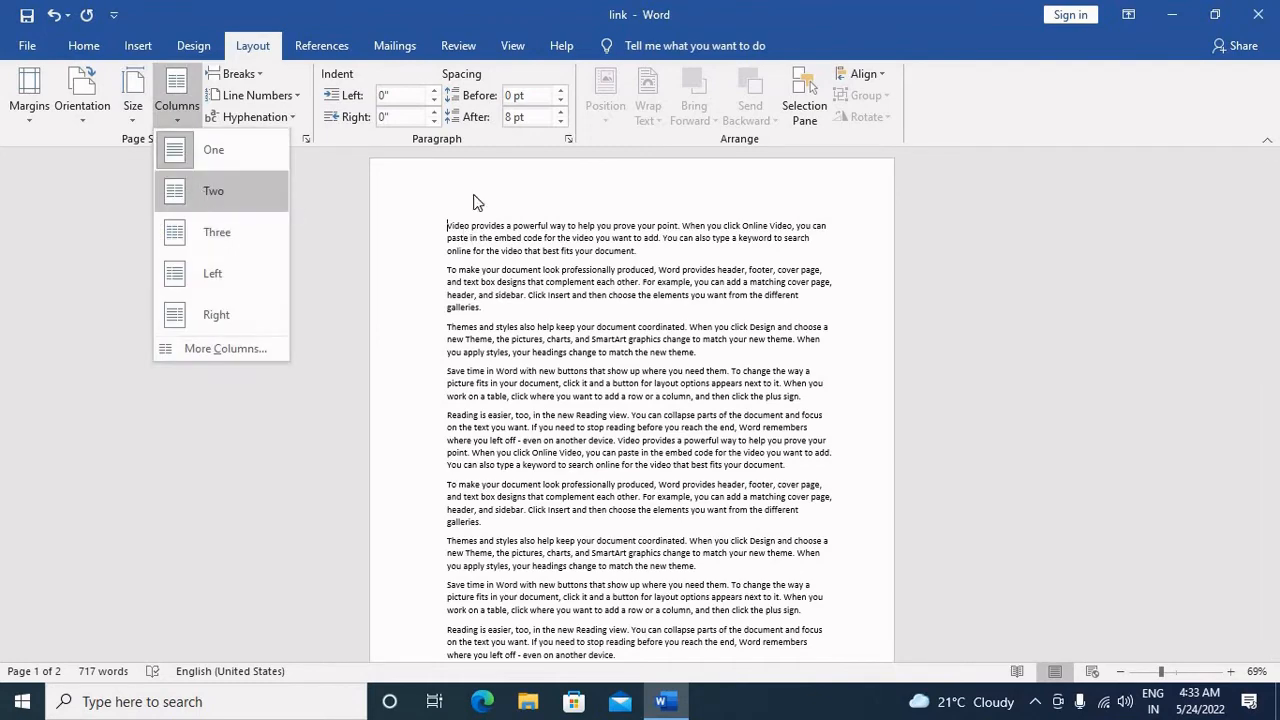
pyautogui.click(224, 194)
pyautogui.scroll(-10, 576, 318)
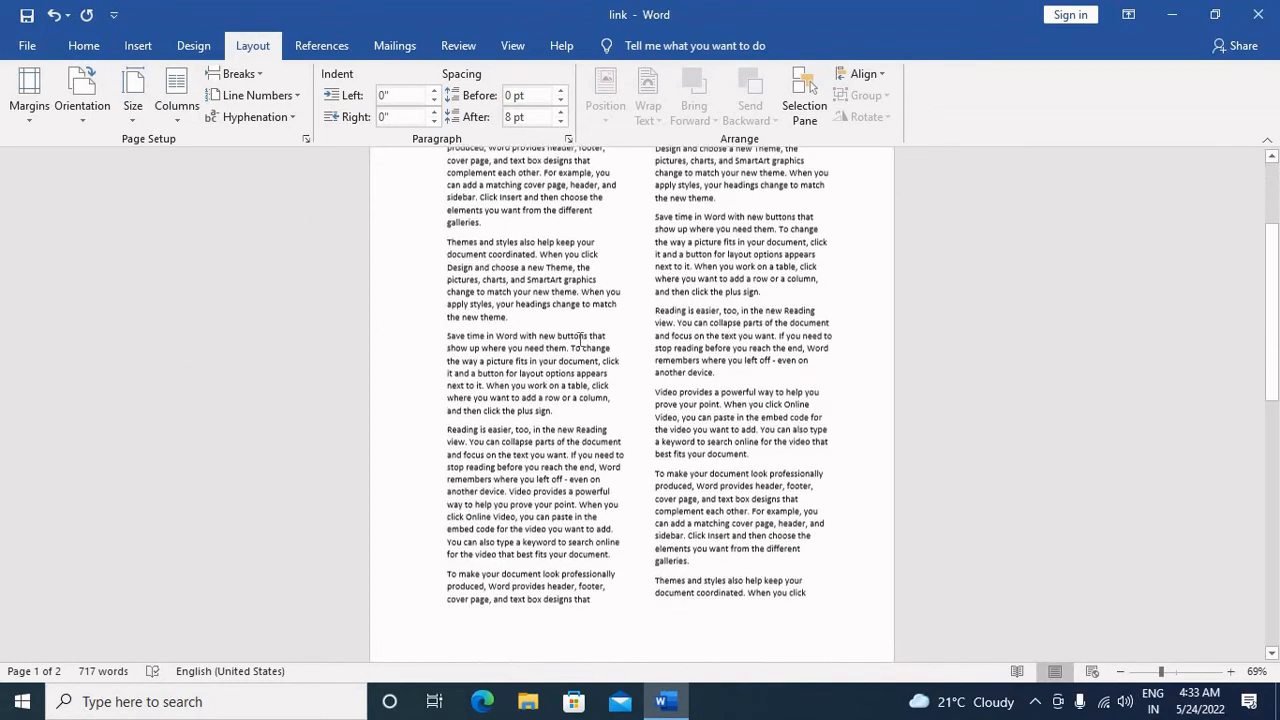
pyautogui.scroll(-4, 580, 345)
pyautogui.scroll(9, 580, 345)
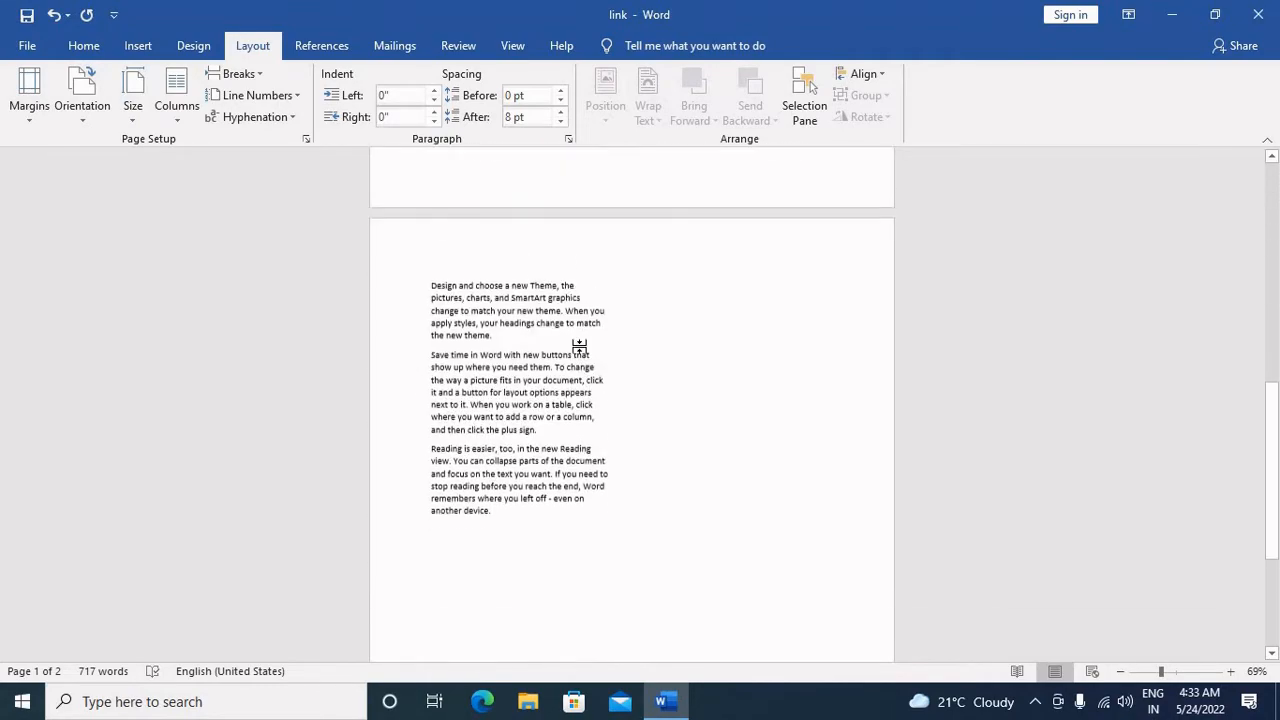
pyautogui.scroll(4, 581, 345)
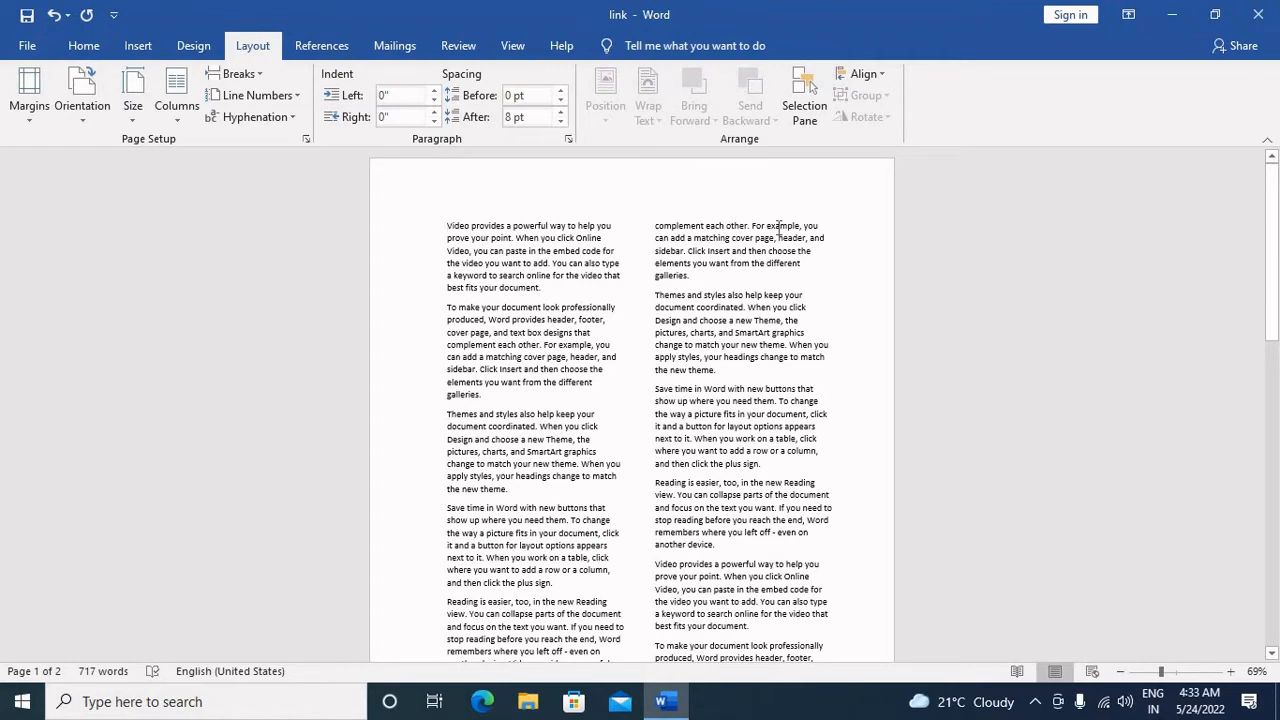
# Step: Apply the Three, Left and Right column layouts to the text in turn, ending on Right
pyautogui.click(180, 100)
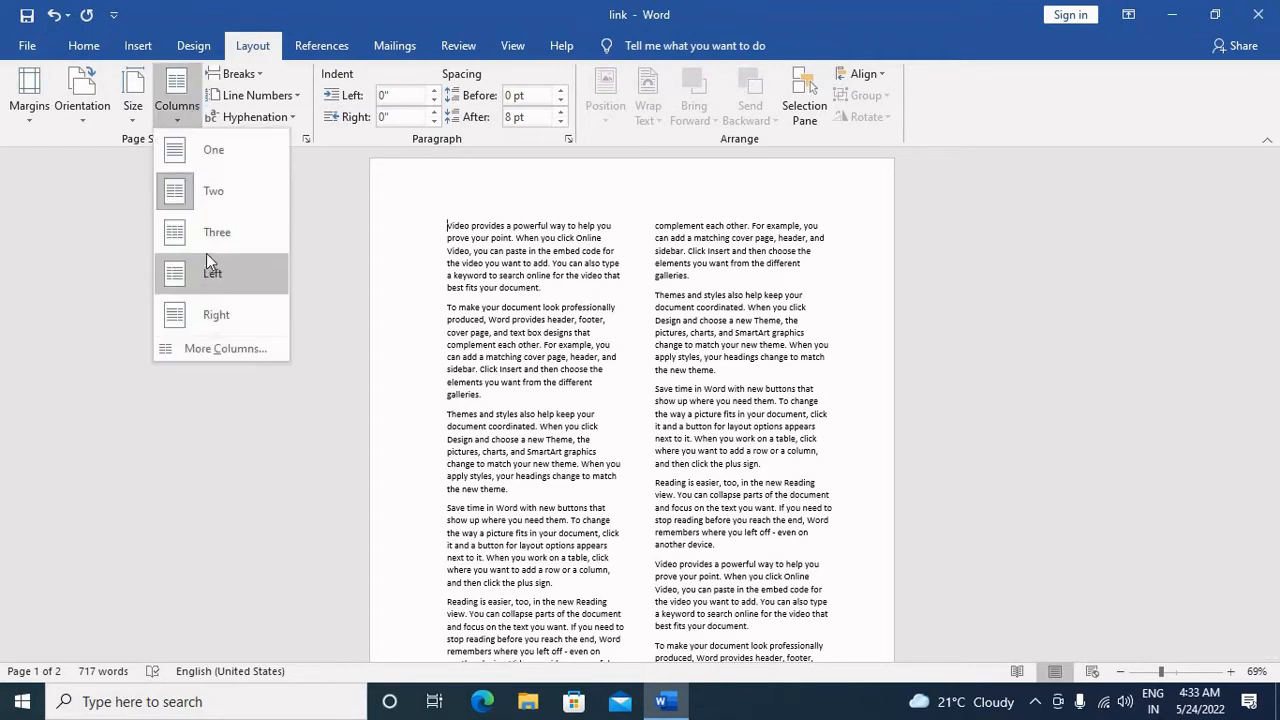
pyautogui.click(208, 232)
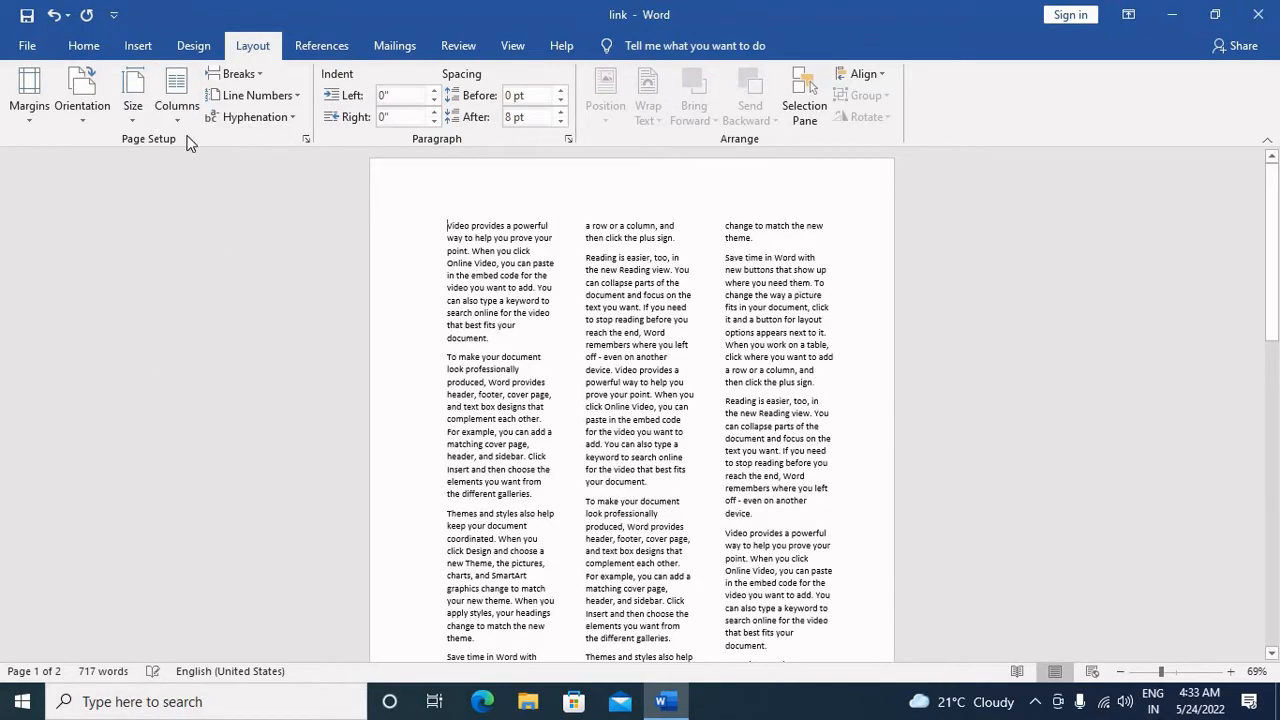
pyautogui.click(180, 120)
pyautogui.click(196, 285)
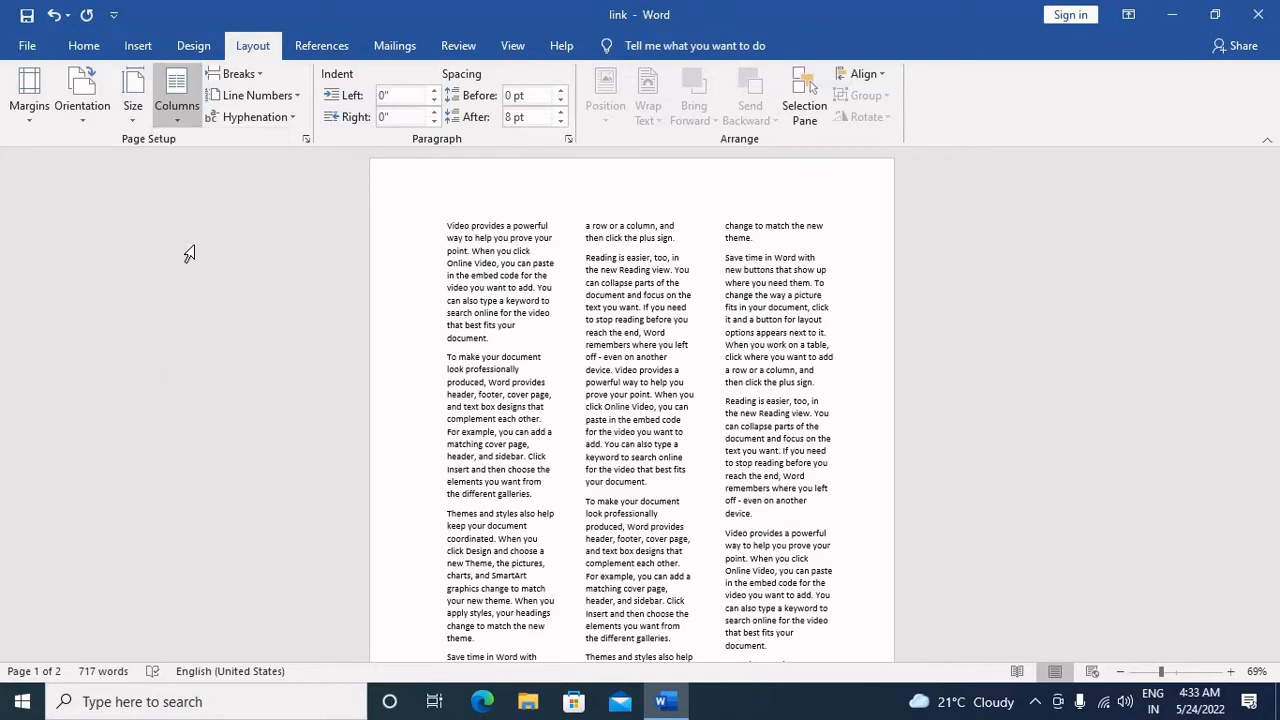
pyautogui.click(196, 98)
pyautogui.click(209, 317)
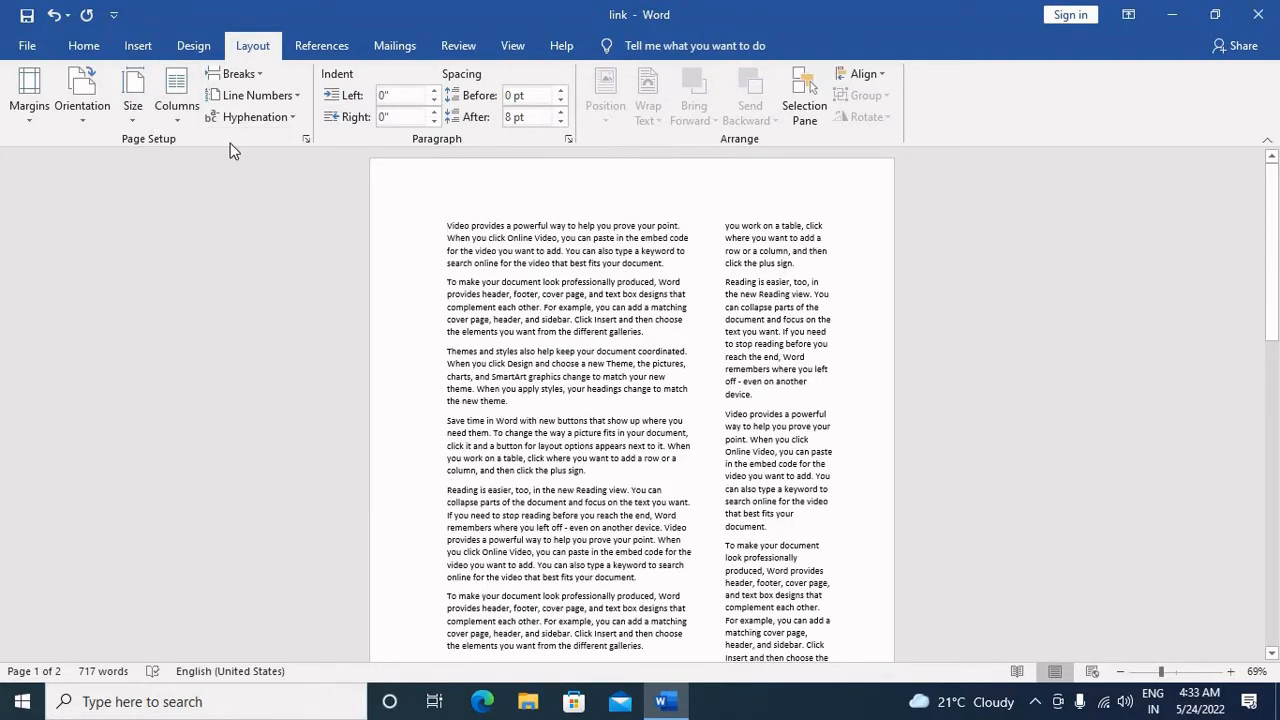
# Step: In the custom column settings, enable the line between columns and set the number of columns to 8
pyautogui.click(180, 110)
pyautogui.click(288, 355)
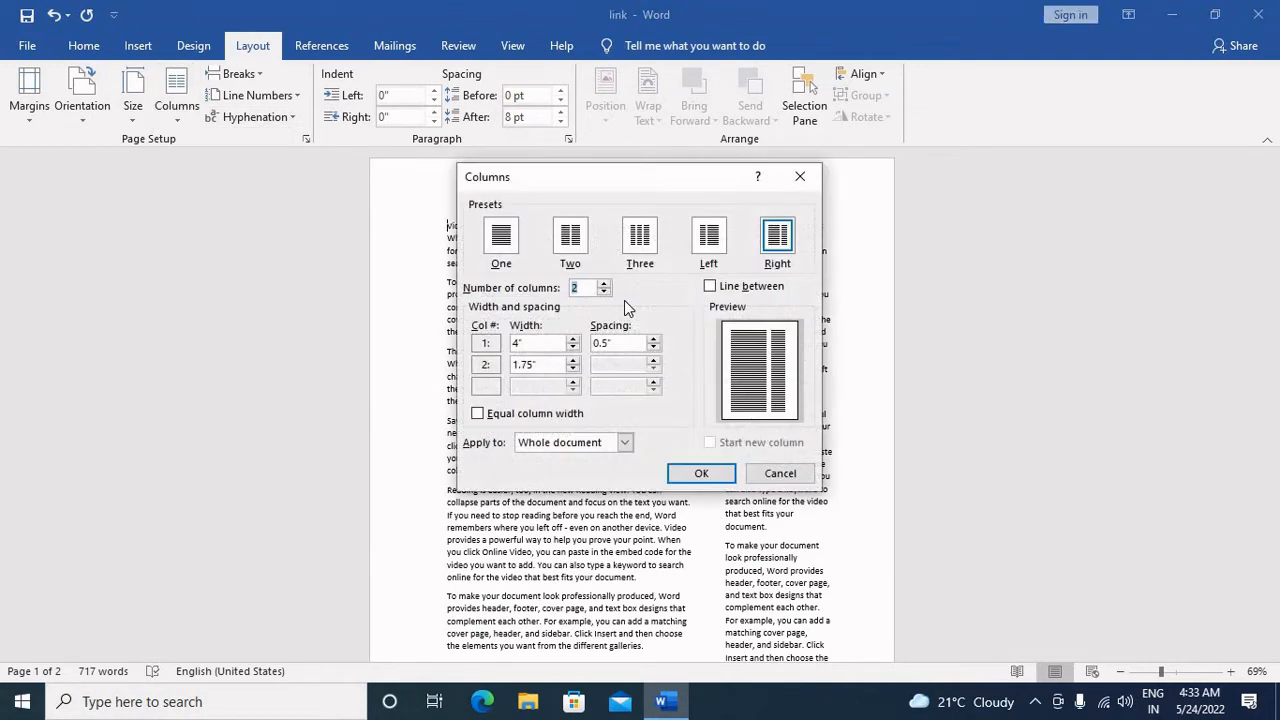
pyautogui.click(710, 286)
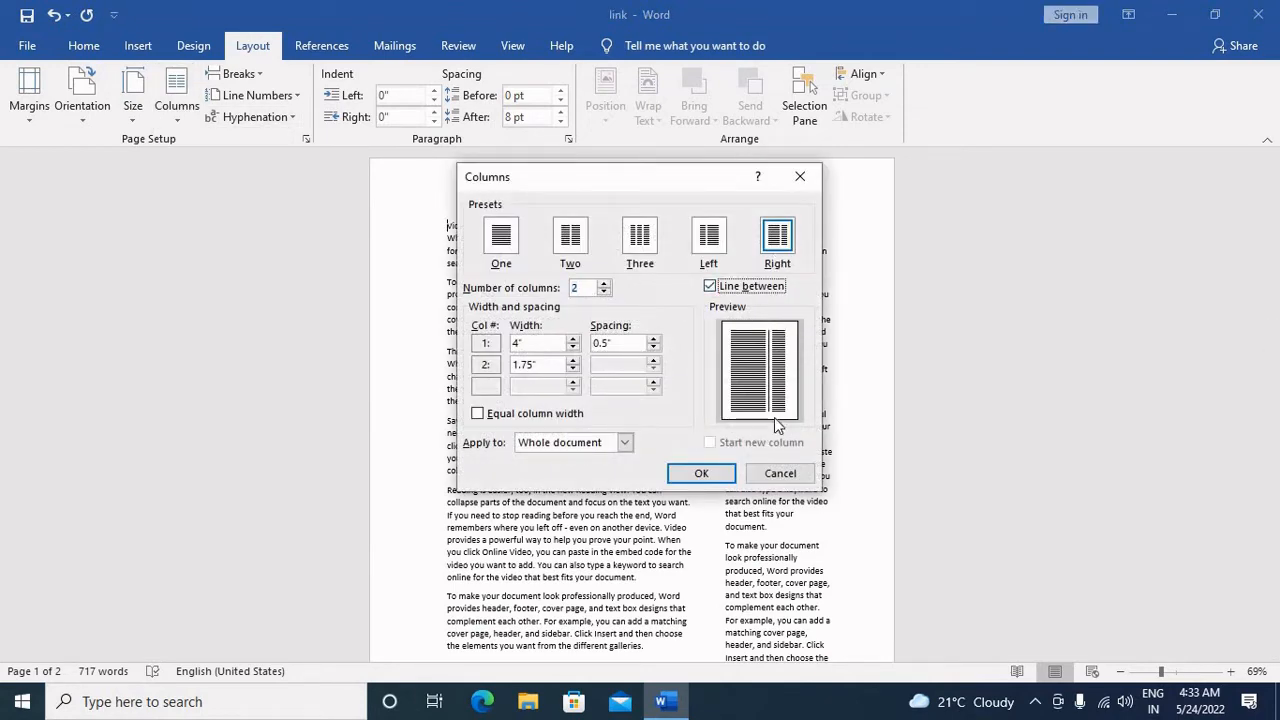
pyautogui.click(603, 284)
pyautogui.click(603, 284)
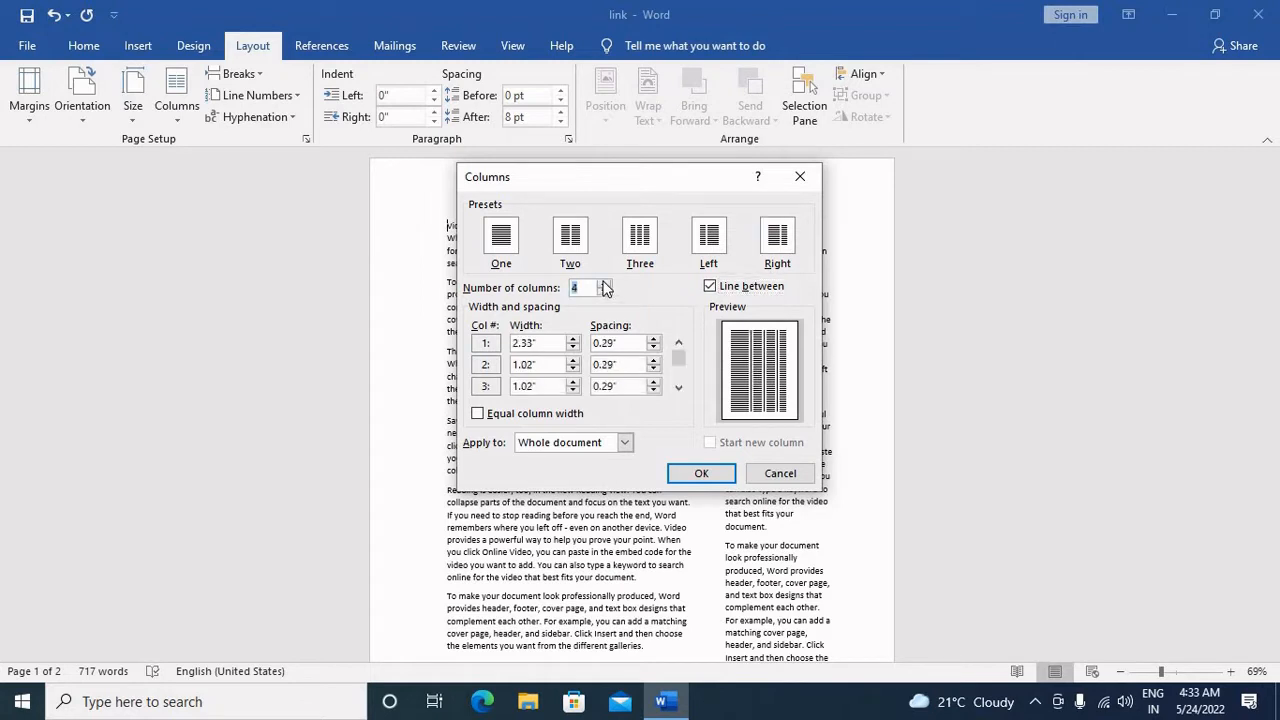
pyautogui.click(603, 284)
pyautogui.click(603, 284)
pyautogui.click(603, 284)
pyautogui.click(603, 284)
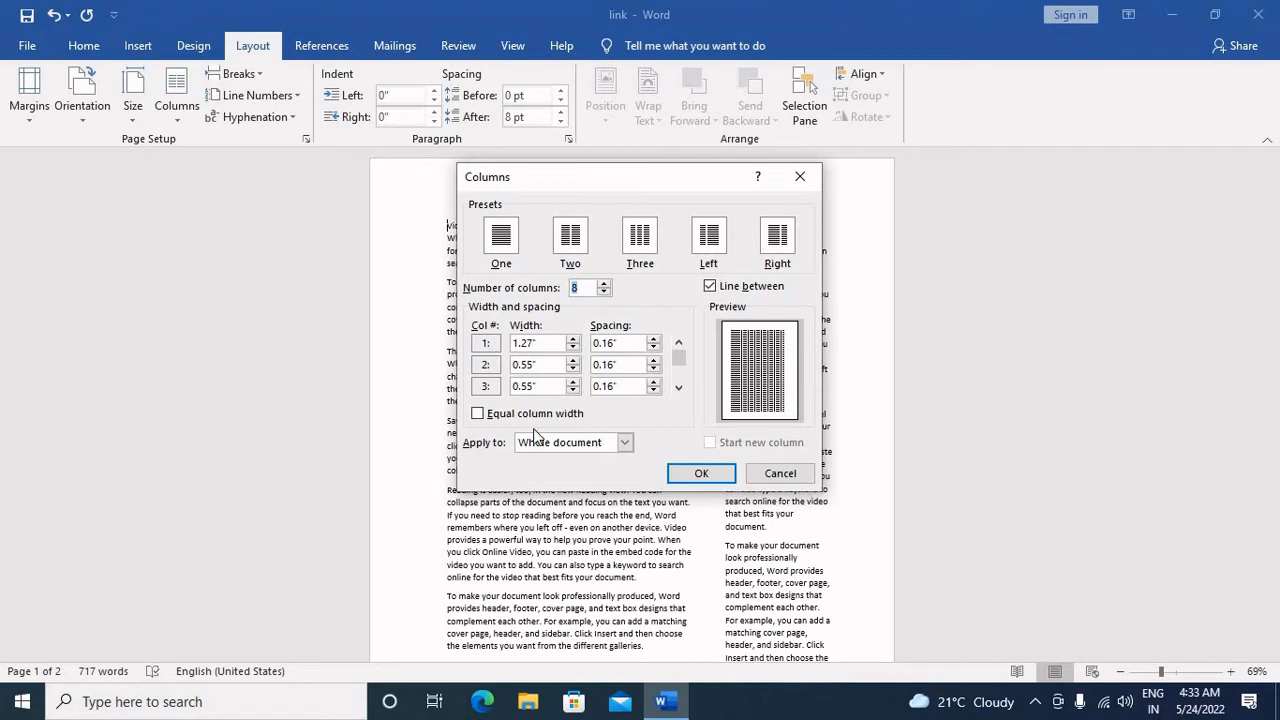
# Step: Set the number of columns to 2, with a first column width of 4.2" and a spacing of 0.5"
pyautogui.click(603, 292)
pyautogui.click(603, 292)
pyautogui.click(603, 292)
pyautogui.click(603, 292)
pyautogui.click(603, 292)
pyautogui.click(603, 292)
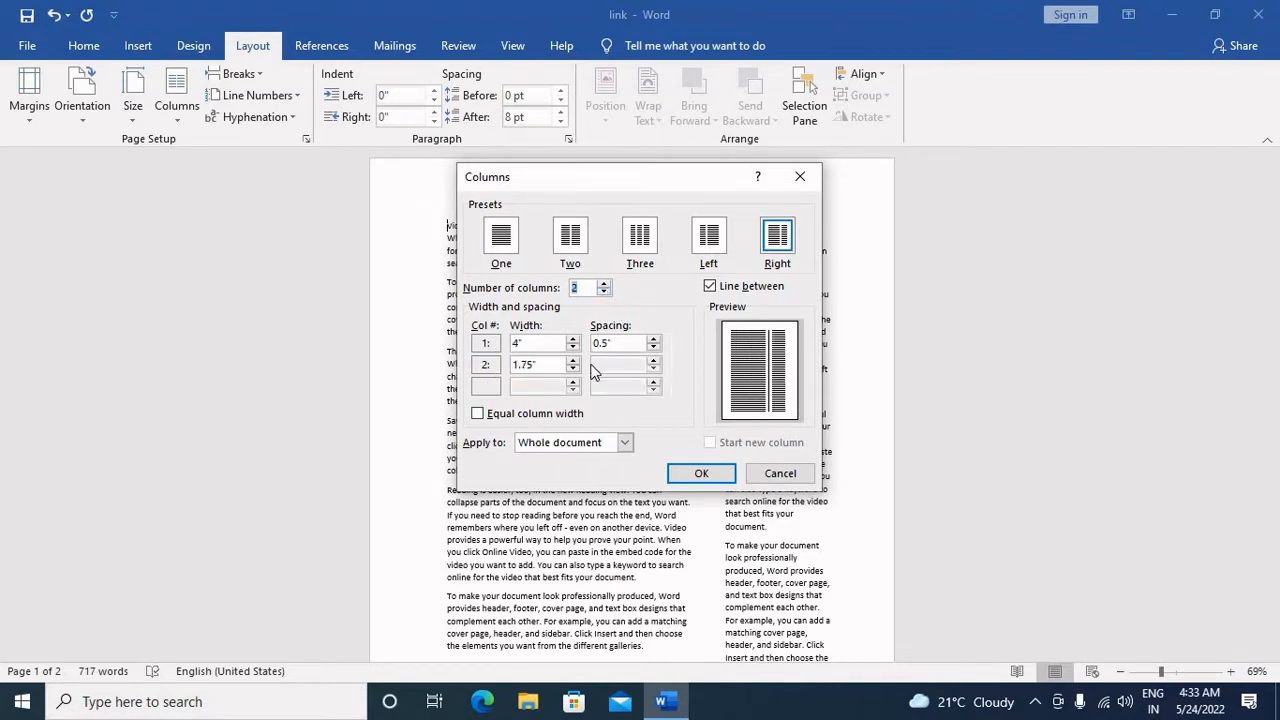
pyautogui.click(573, 339)
pyautogui.click(573, 339)
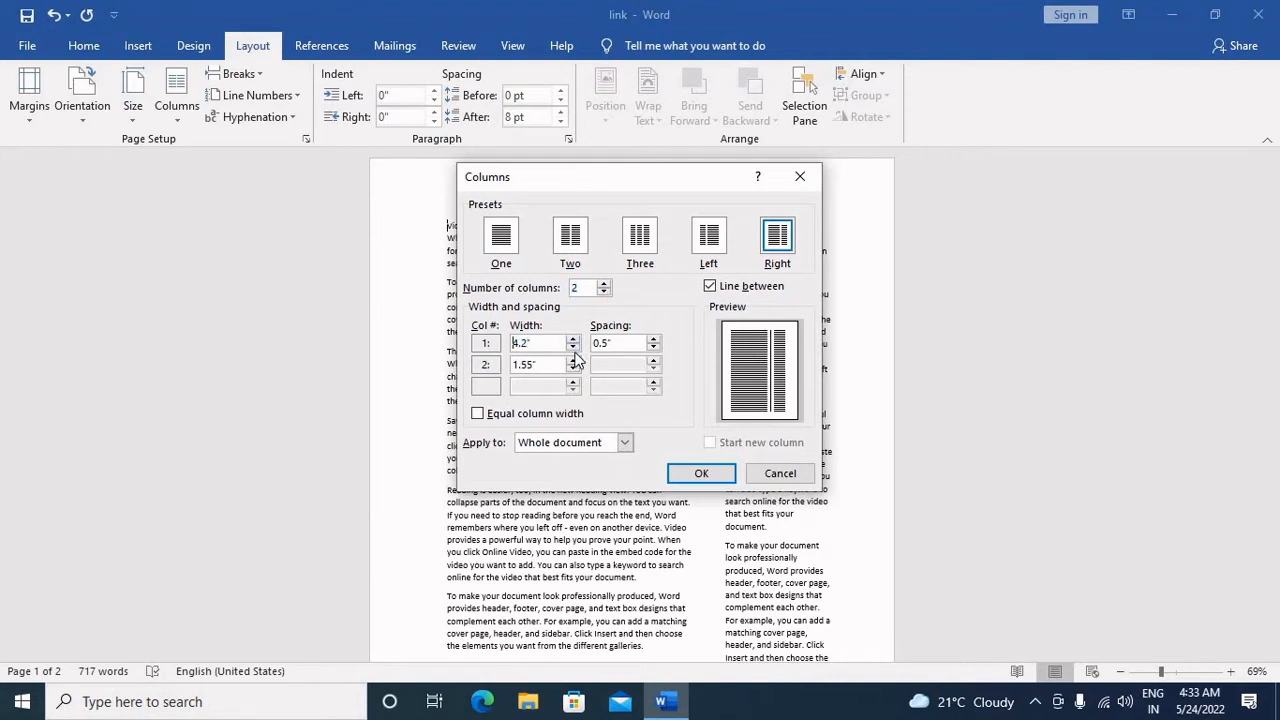
pyautogui.click(653, 339)
pyautogui.click(654, 348)
# Step: Compare the Whole document and This point forward scopes, then apply the column settings to the whole document
pyautogui.click(613, 442)
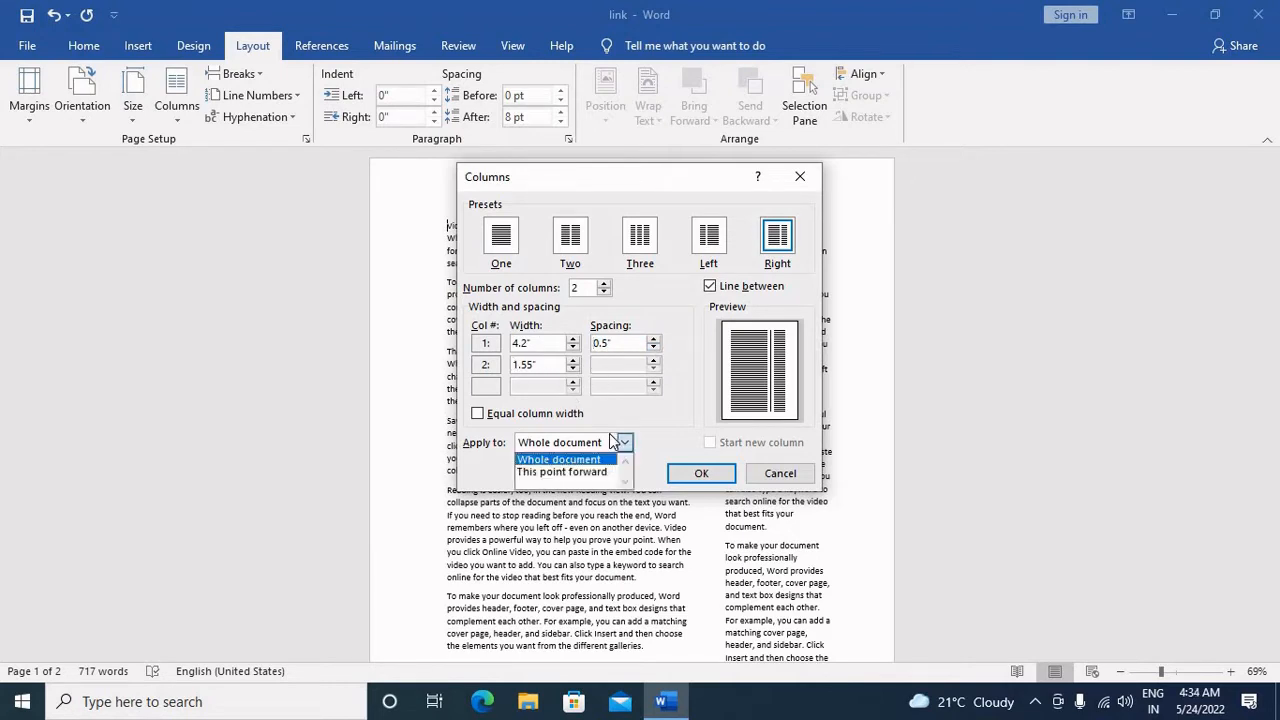
pyautogui.click(613, 442)
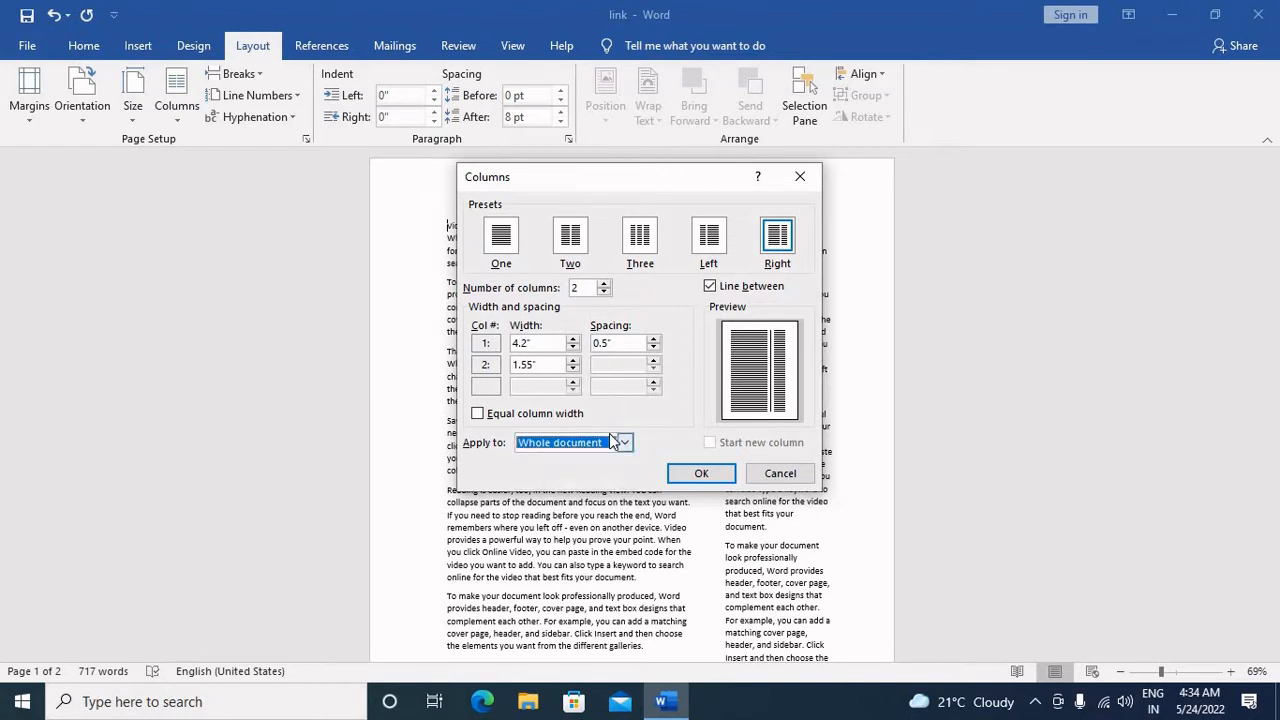
pyautogui.click(609, 433)
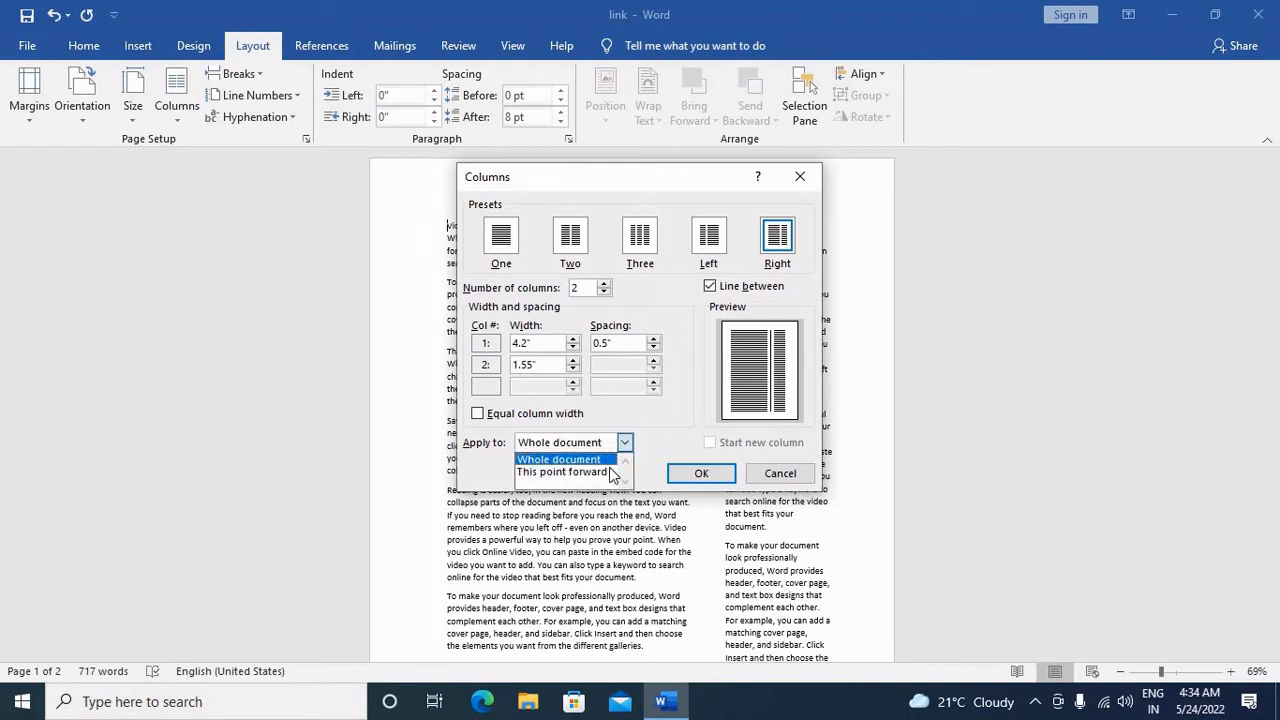
pyautogui.click(610, 472)
pyautogui.click(610, 442)
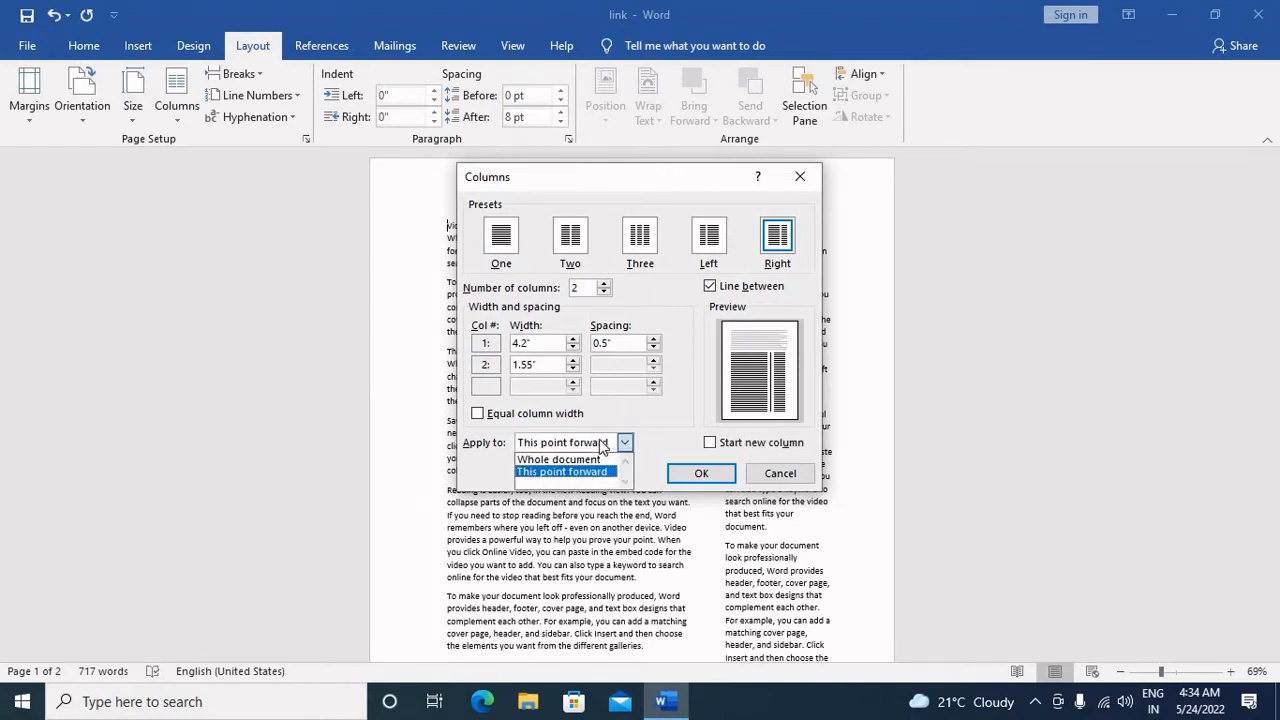
pyautogui.click(598, 459)
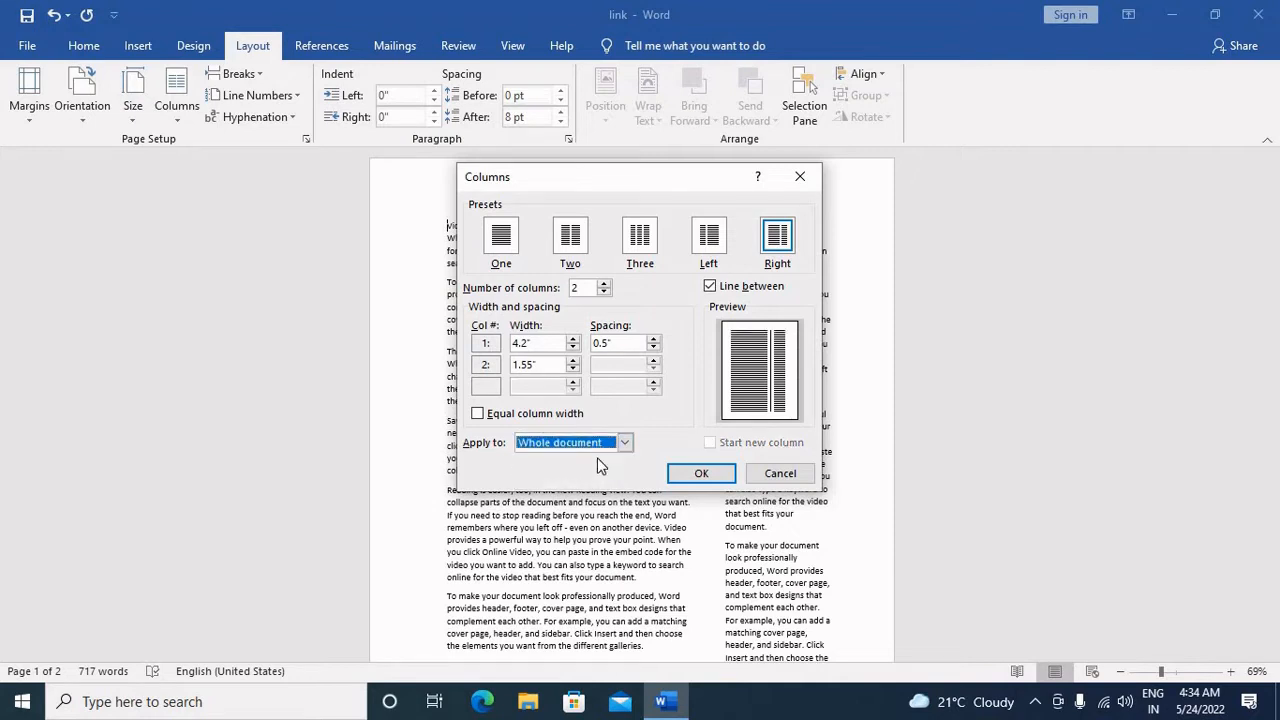
pyautogui.click(690, 476)
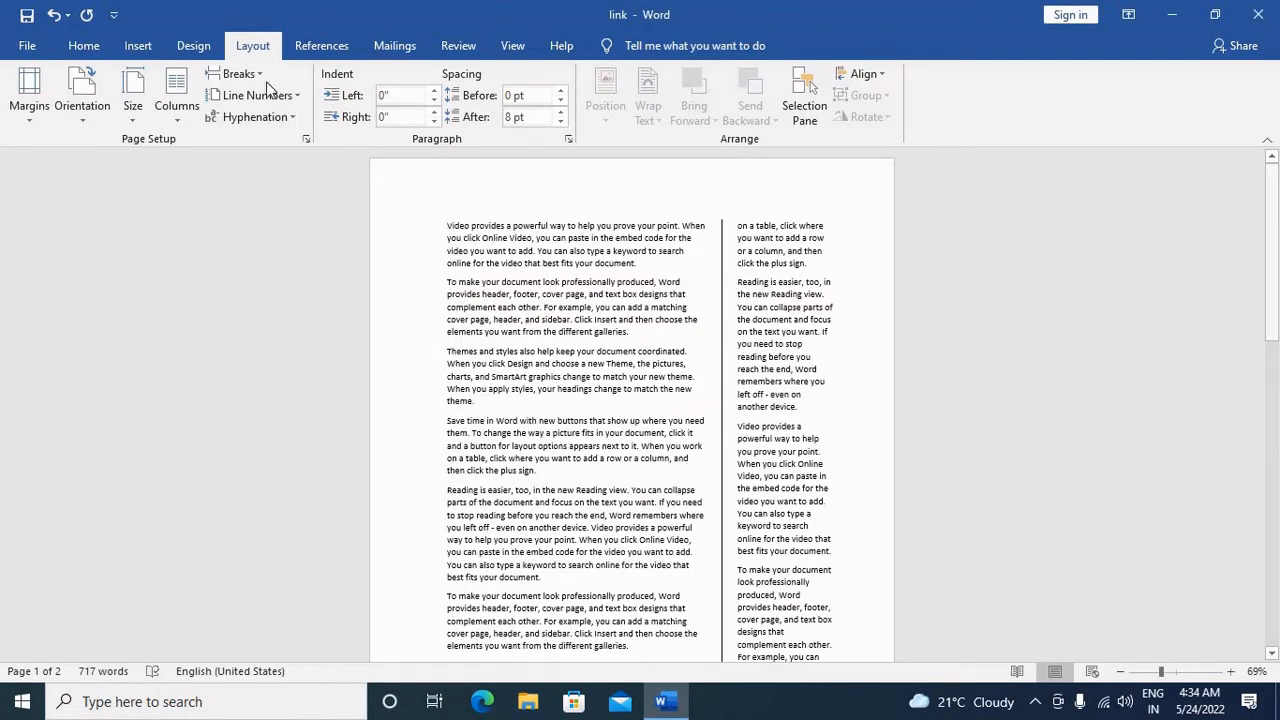
# Step: Return the document text to a single column
pyautogui.click(178, 108)
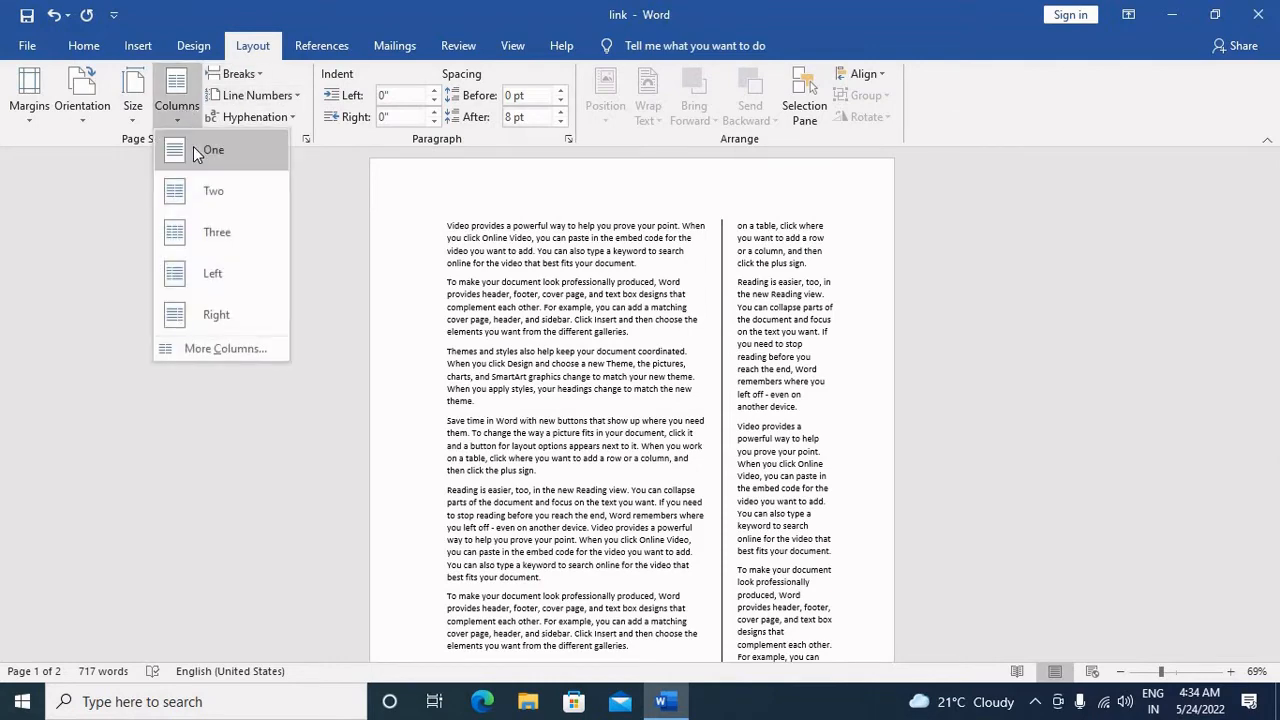
pyautogui.click(193, 148)
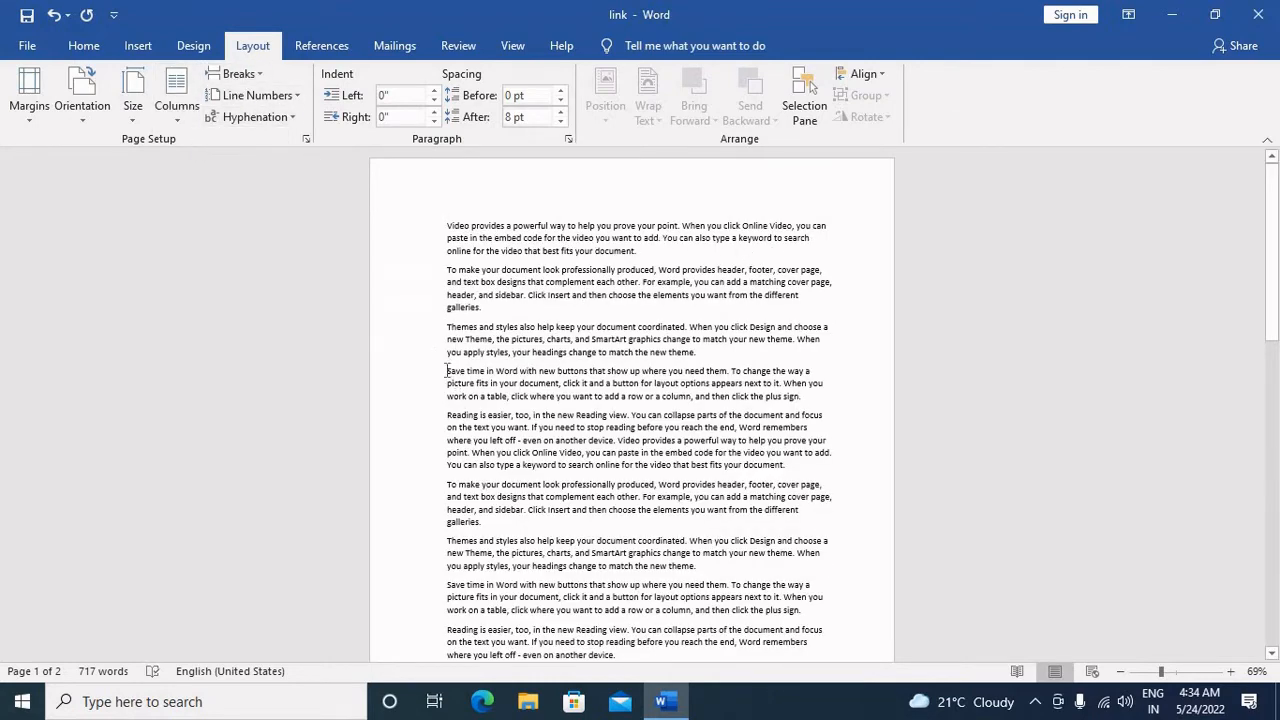
pyautogui.click(1174, 671)
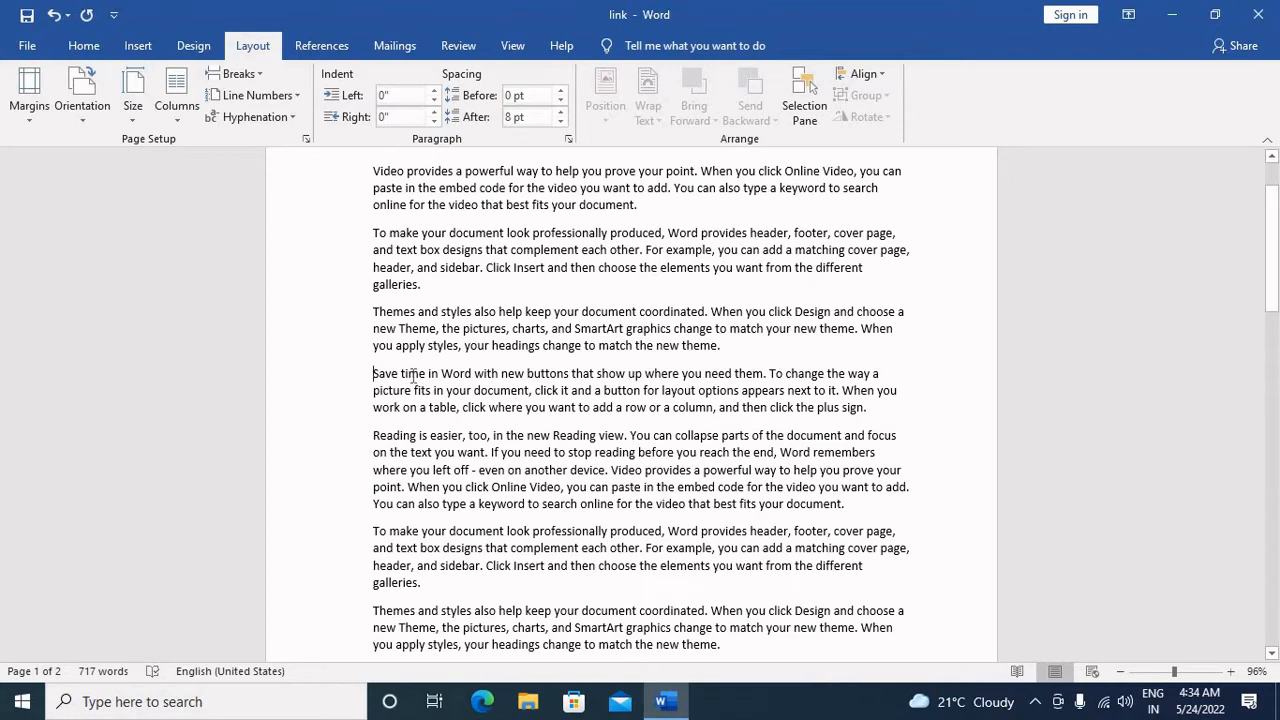
# Step: Insert a page break before the first "Save time in Word" paragraph and go back to the end of page 1's text
pyautogui.click(255, 71)
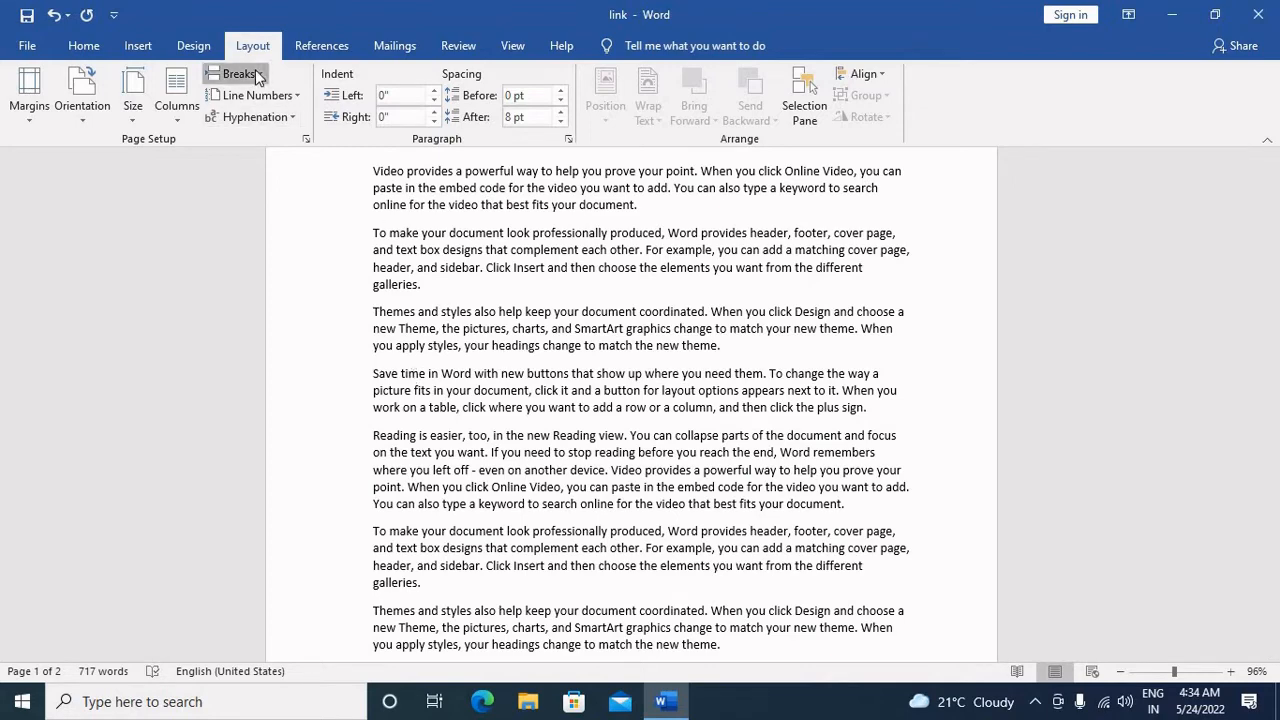
pyautogui.click(281, 146)
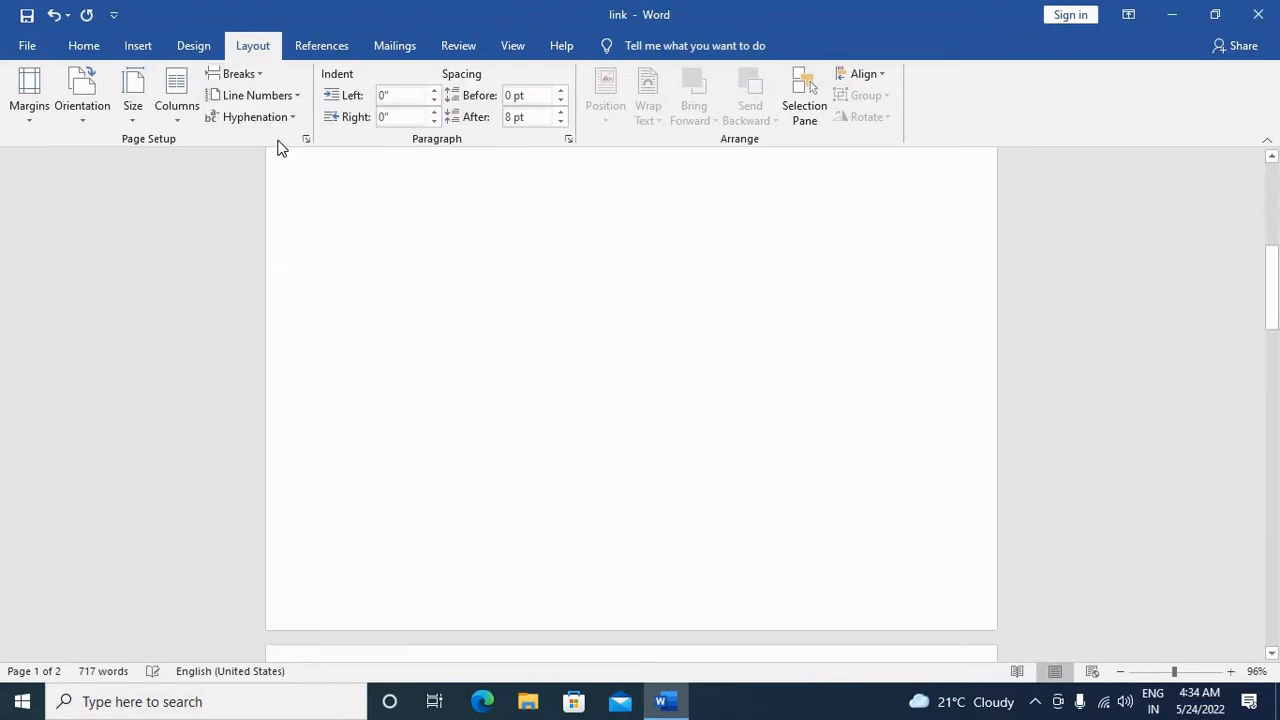
pyautogui.scroll(5, 511, 358)
pyautogui.scroll(3, 510, 360)
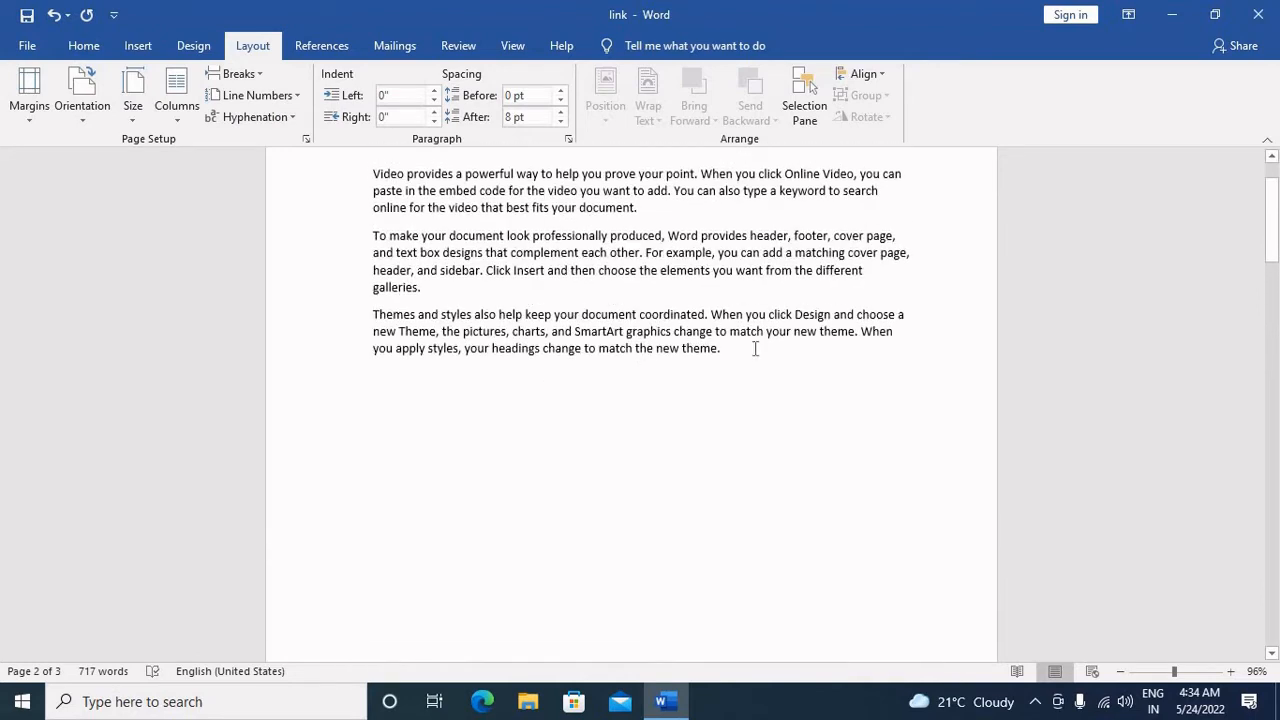
# Step: Add the note "Break page:- Ctrl+Enter" on a new line below the third paragraph and enlarge it to 20 pt
pyautogui.press('Return')
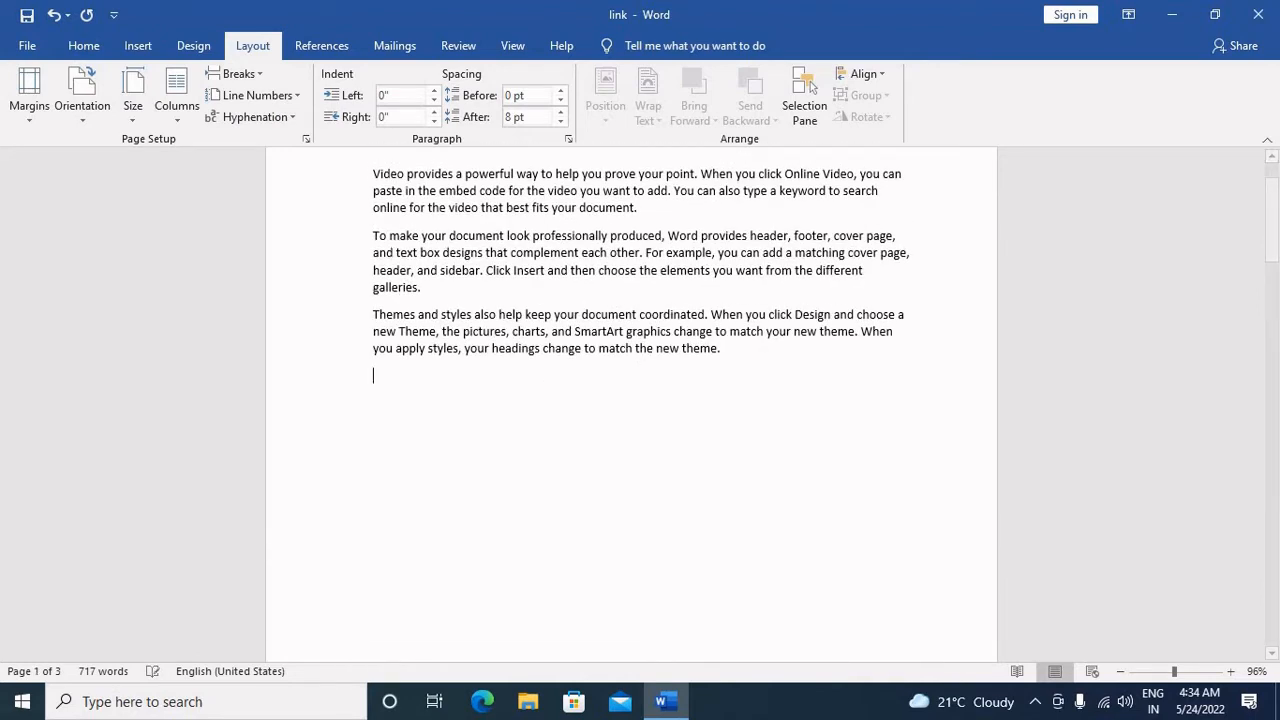
pyautogui.write('b')
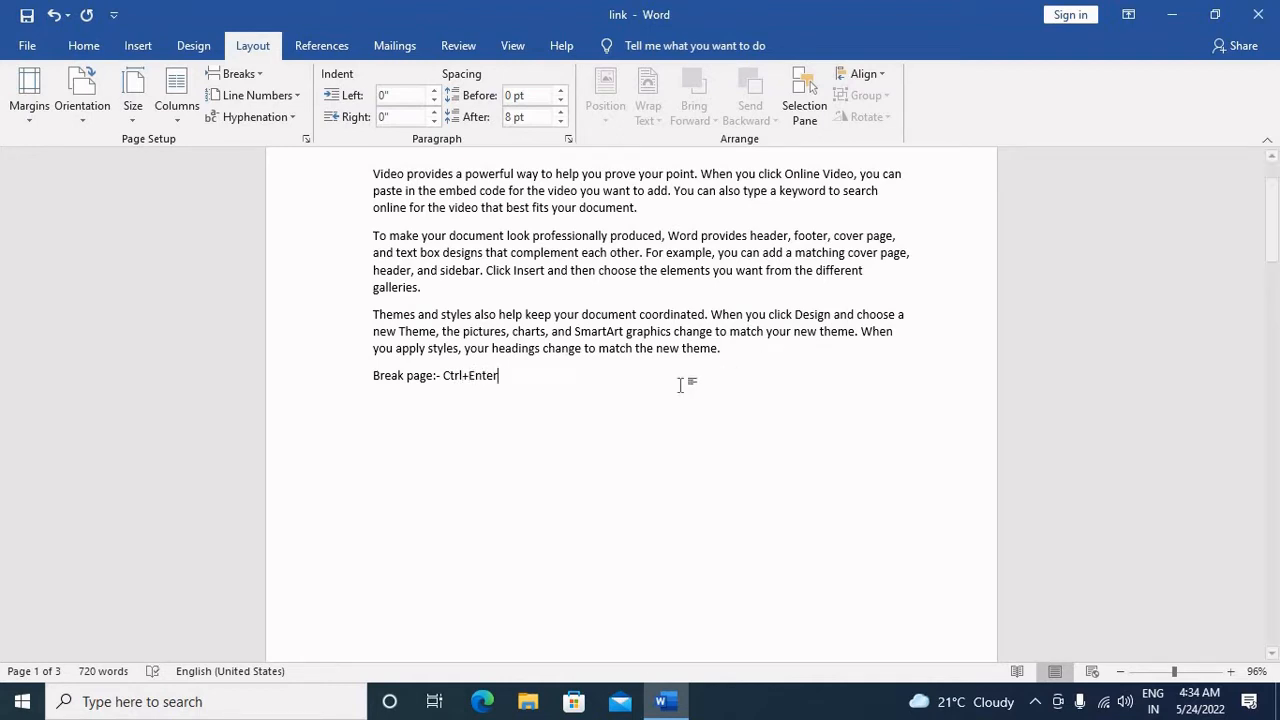
pyautogui.moveTo(534, 391); pyautogui.dragTo(345, 372)
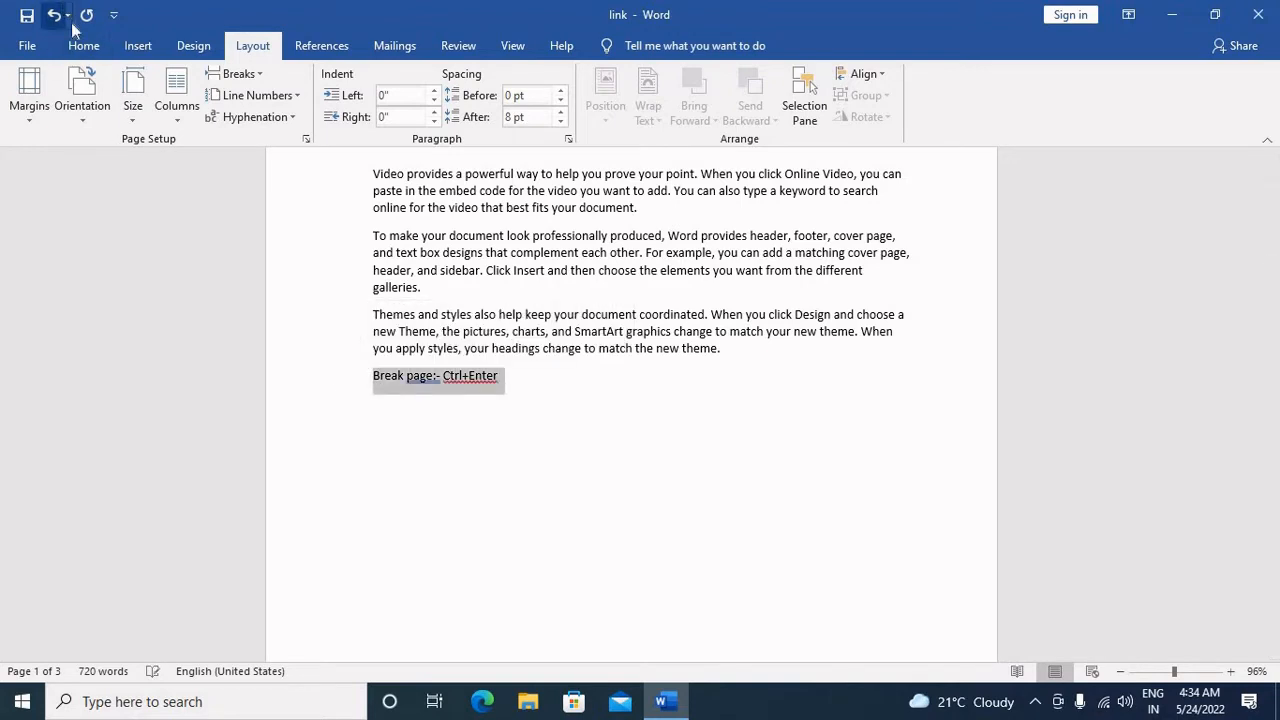
pyautogui.click(82, 46)
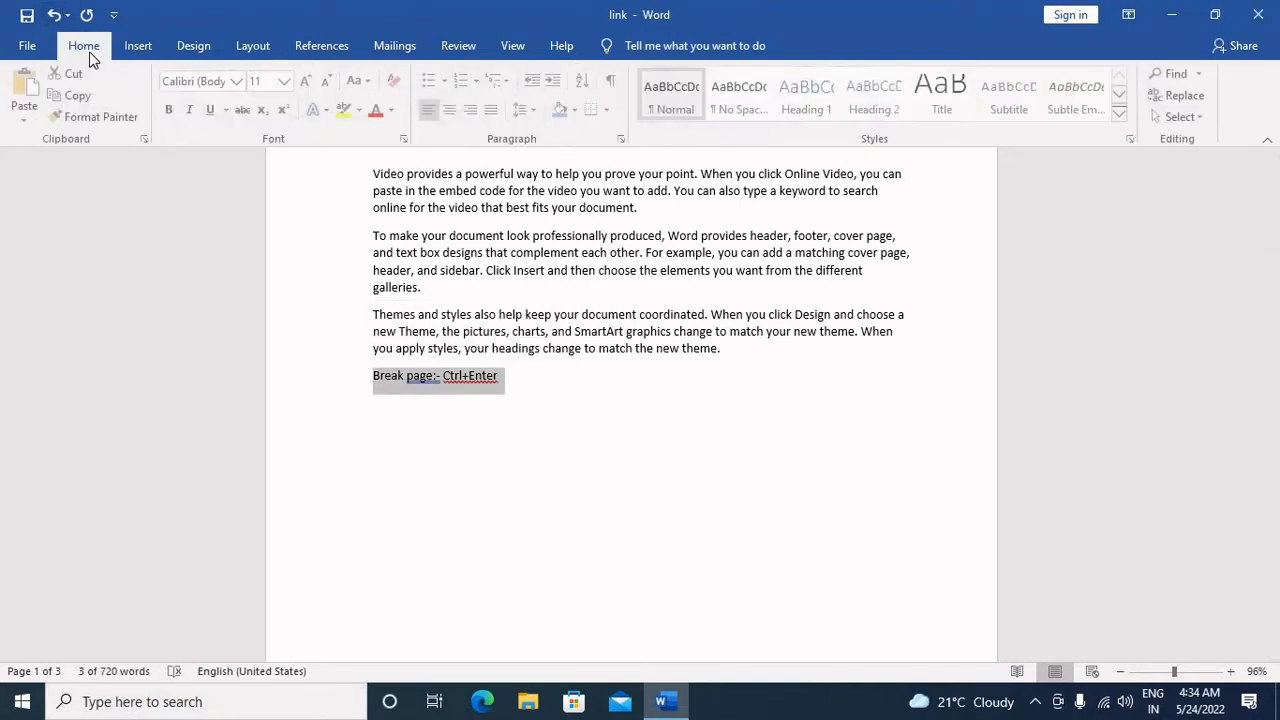
pyautogui.click(308, 80)
pyautogui.click(308, 80)
pyautogui.click(308, 80)
pyautogui.click(308, 80)
pyautogui.click(308, 80)
pyautogui.click(503, 390)
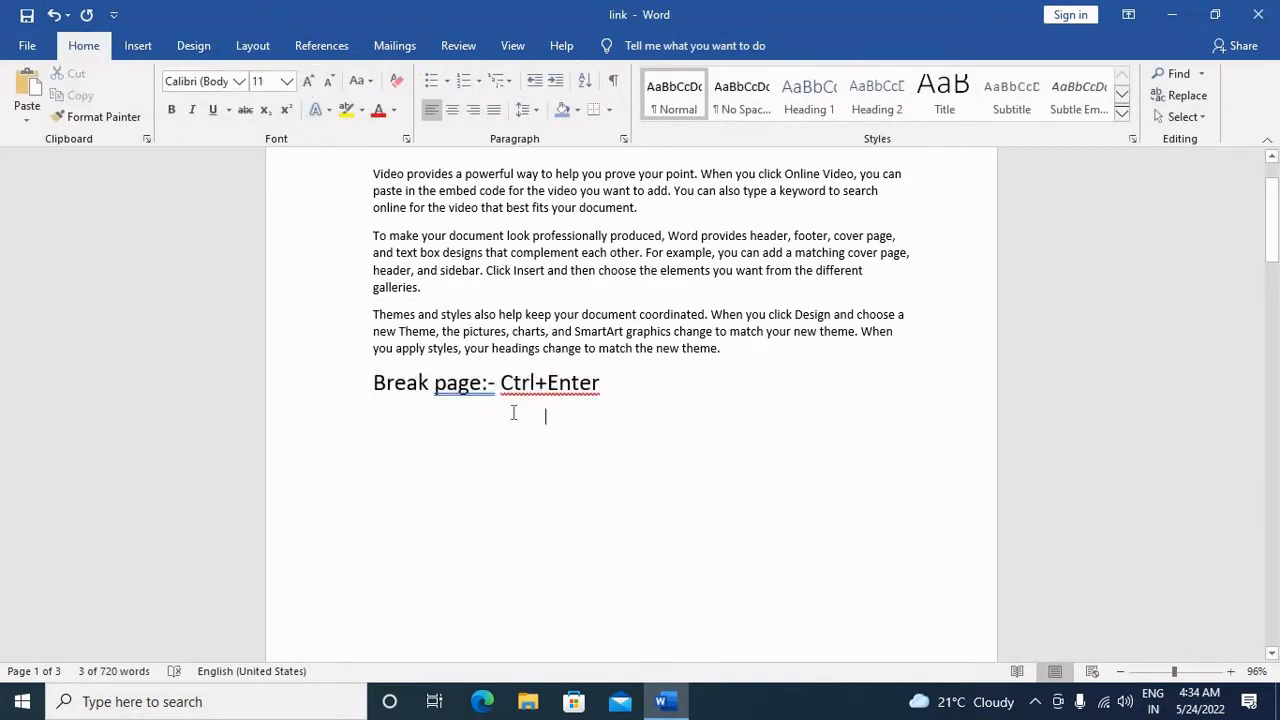
# Step: Add spaces around the plus sign and before the colon so the note reads "Break page :- Ctrl + Enter"
pyautogui.click(538, 390)
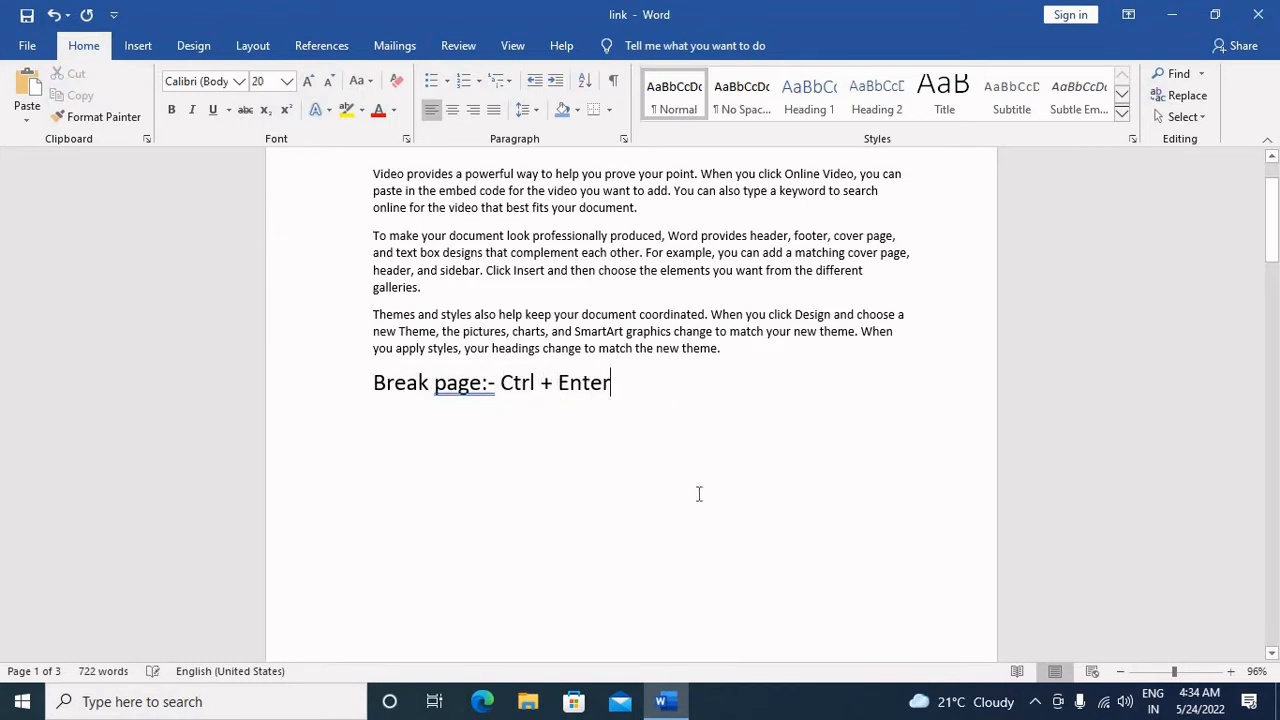
pyautogui.click(483, 383)
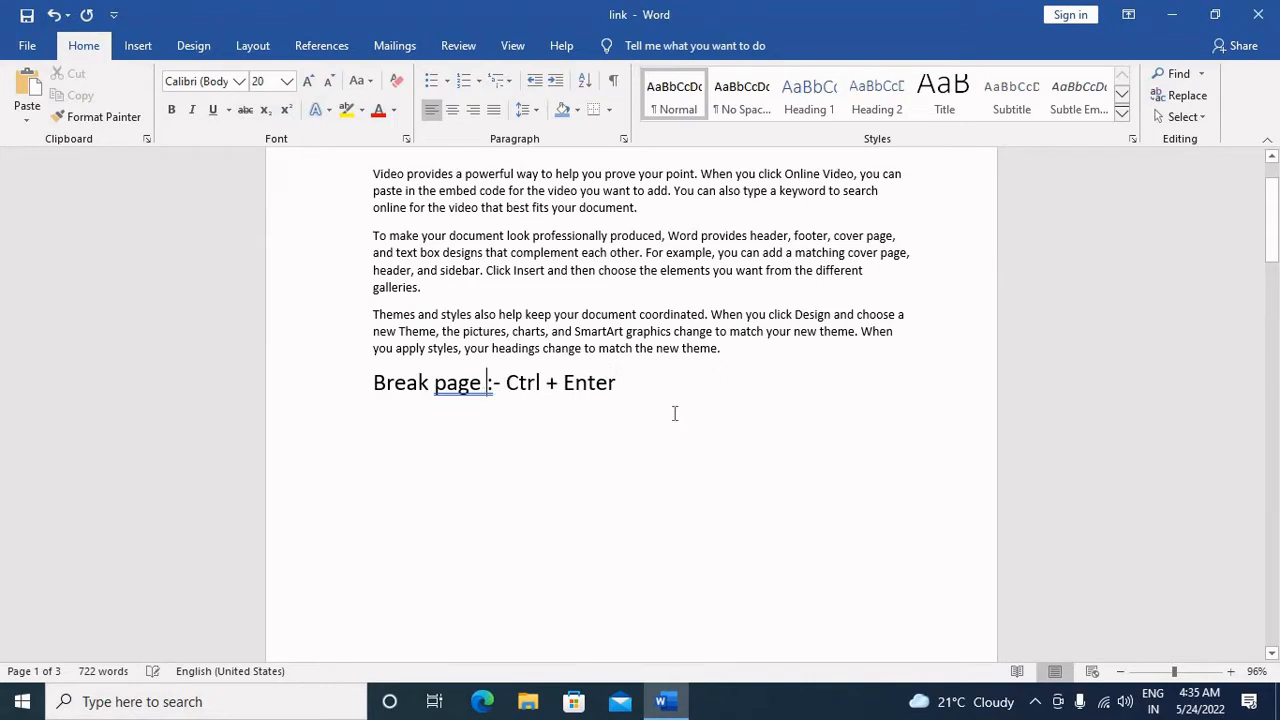
pyautogui.click(706, 414)
pyautogui.scroll(2, 737, 434)
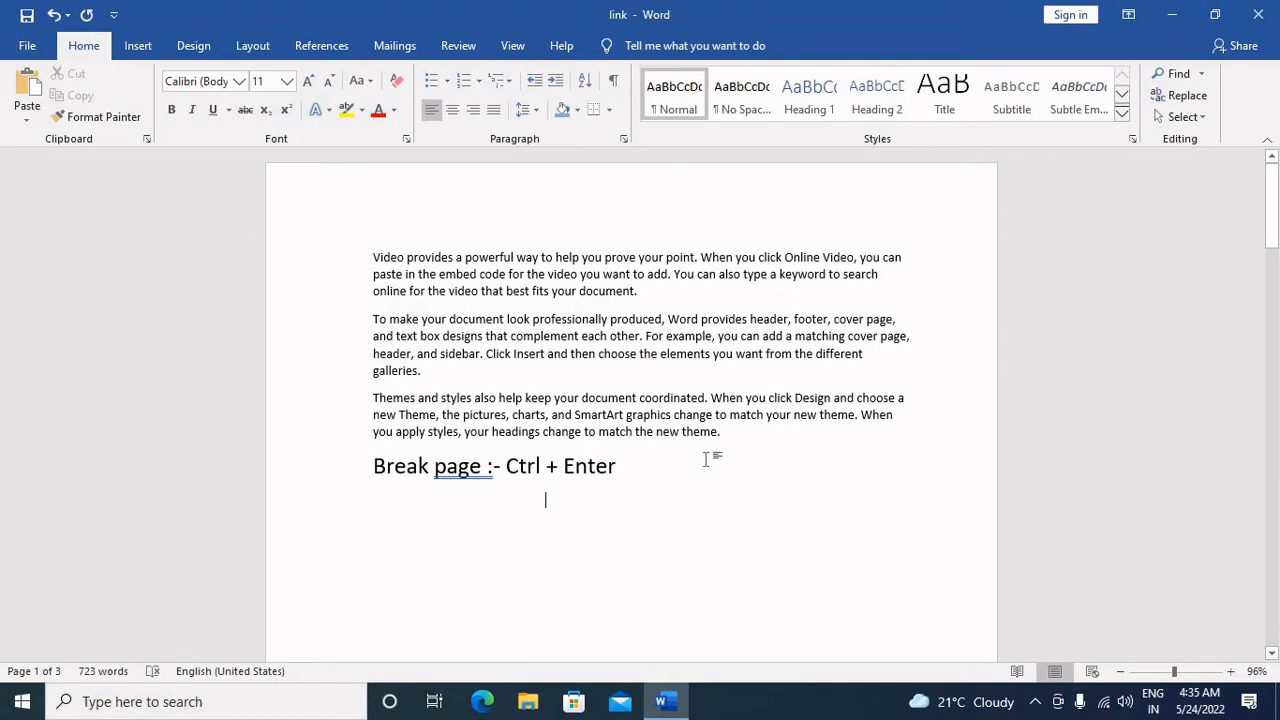
pyautogui.click(706, 459)
# Step: On page 2, insert a page break before the "To make your document look professionally produced" paragraph and look over the pages
pyautogui.scroll(-10, 737, 477)
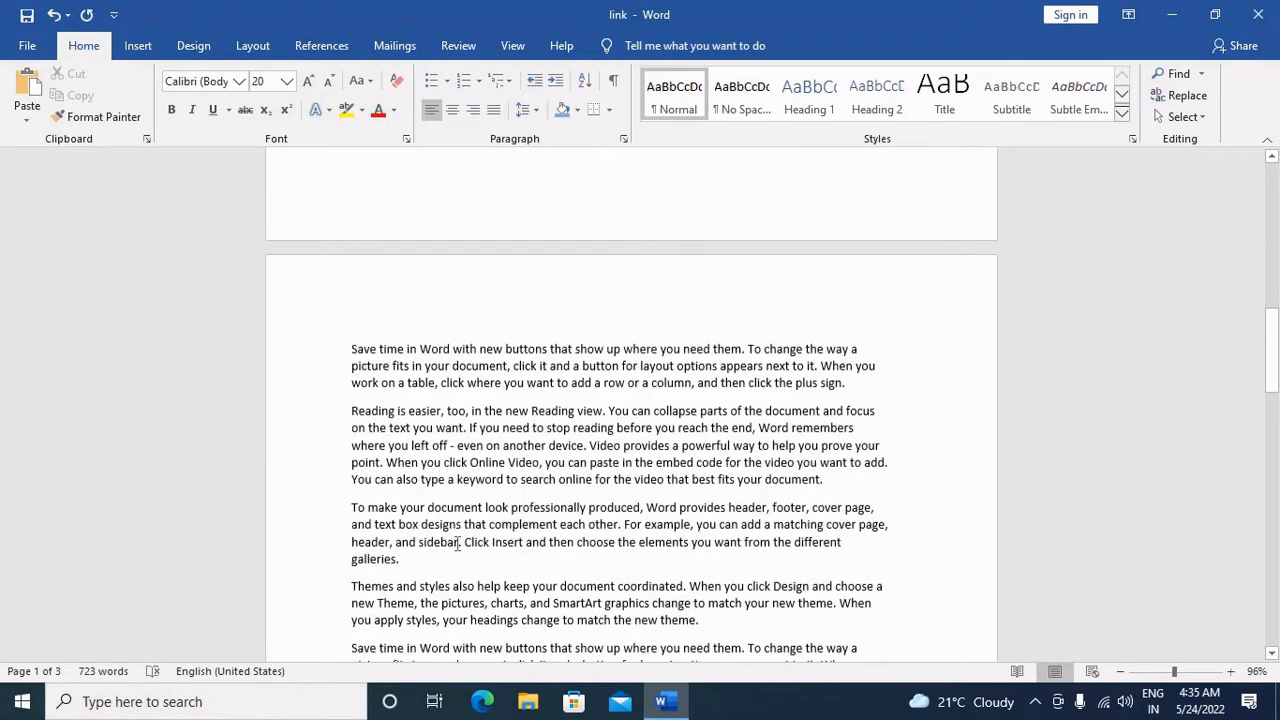
pyautogui.click(354, 491)
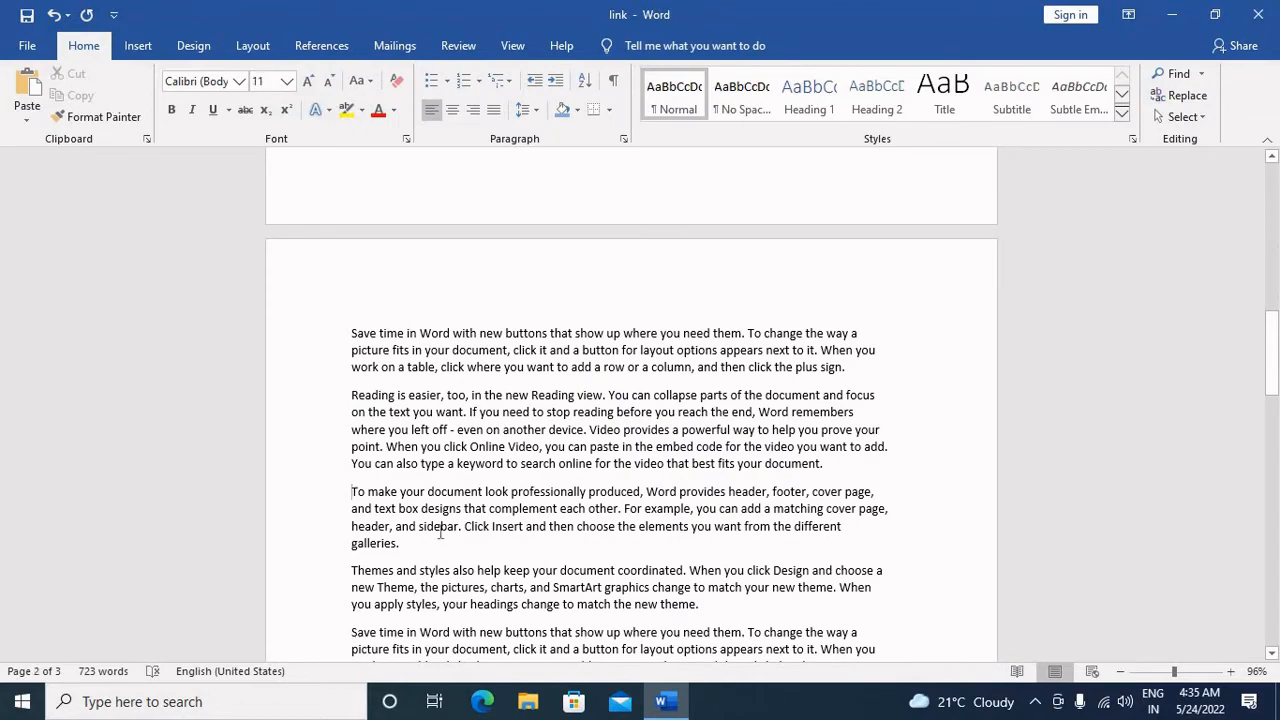
pyautogui.hotkey('ctrl', 'Return')
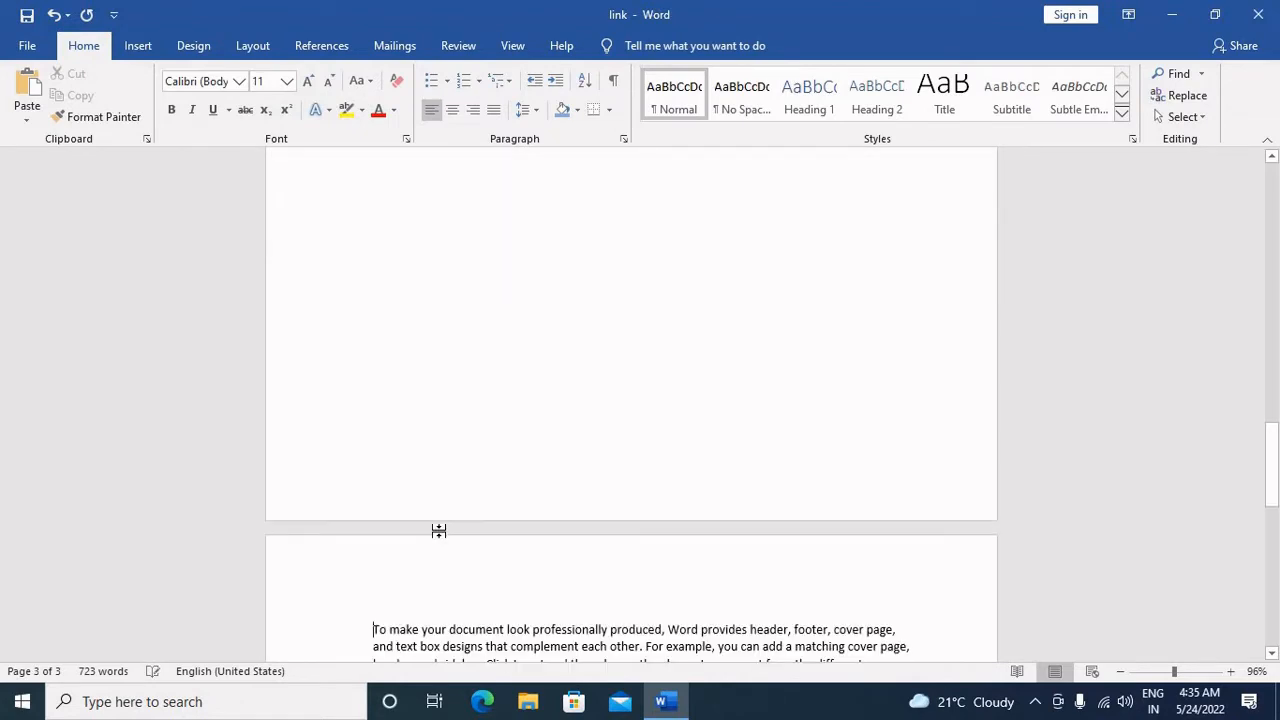
pyautogui.scroll(-3, 460, 596)
pyautogui.scroll(10, 460, 596)
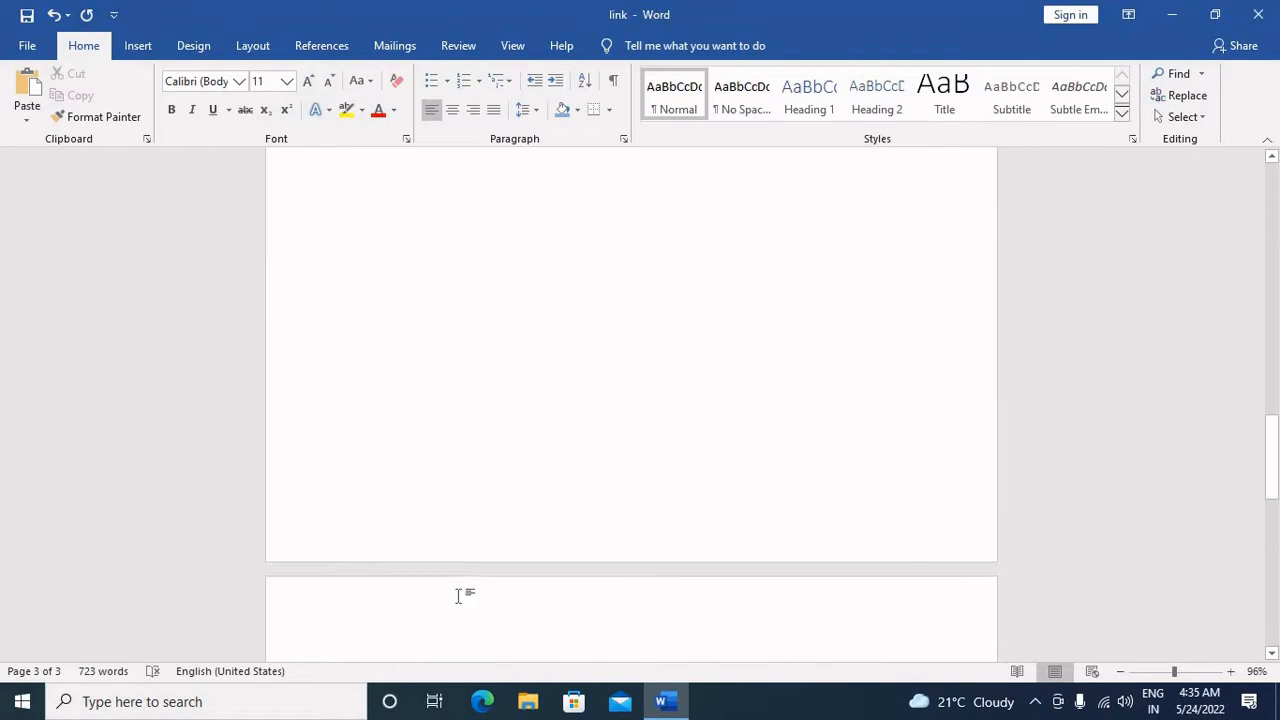
pyautogui.scroll(10, 461, 596)
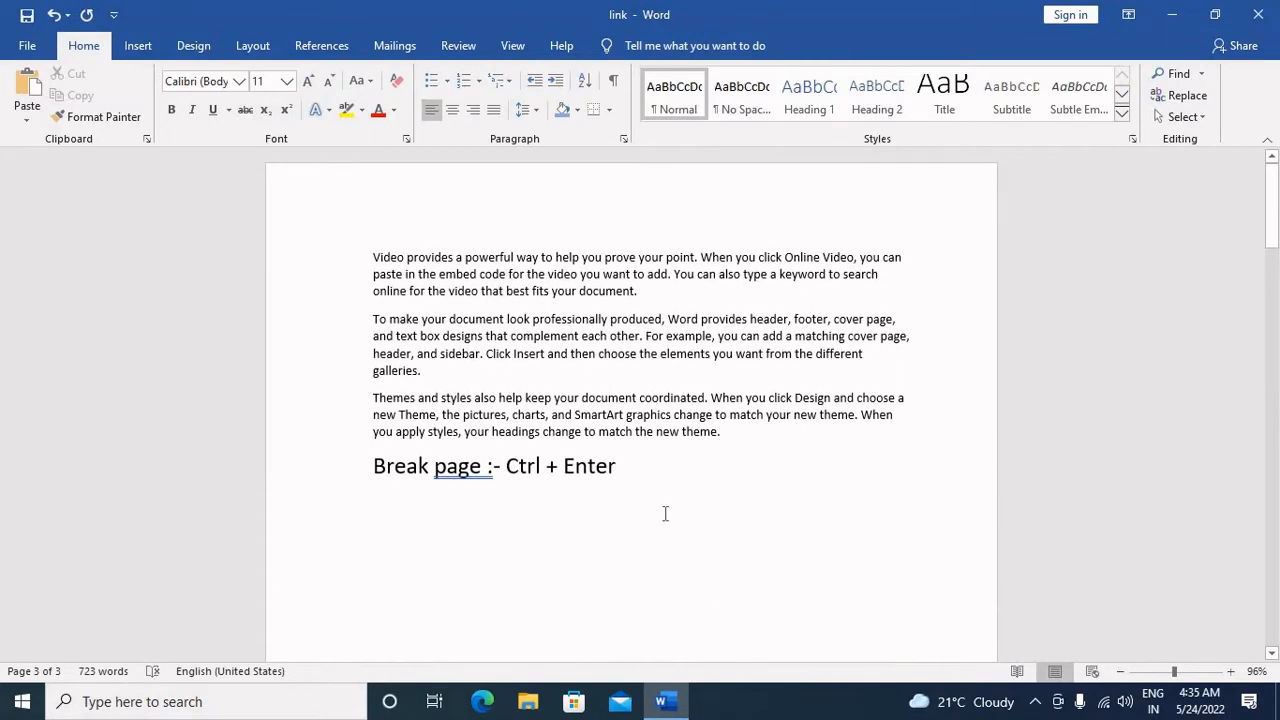
# Step: View the available break types, then delete the "Break page :- Ctrl + Enter" note from page 1
pyautogui.click(675, 473)
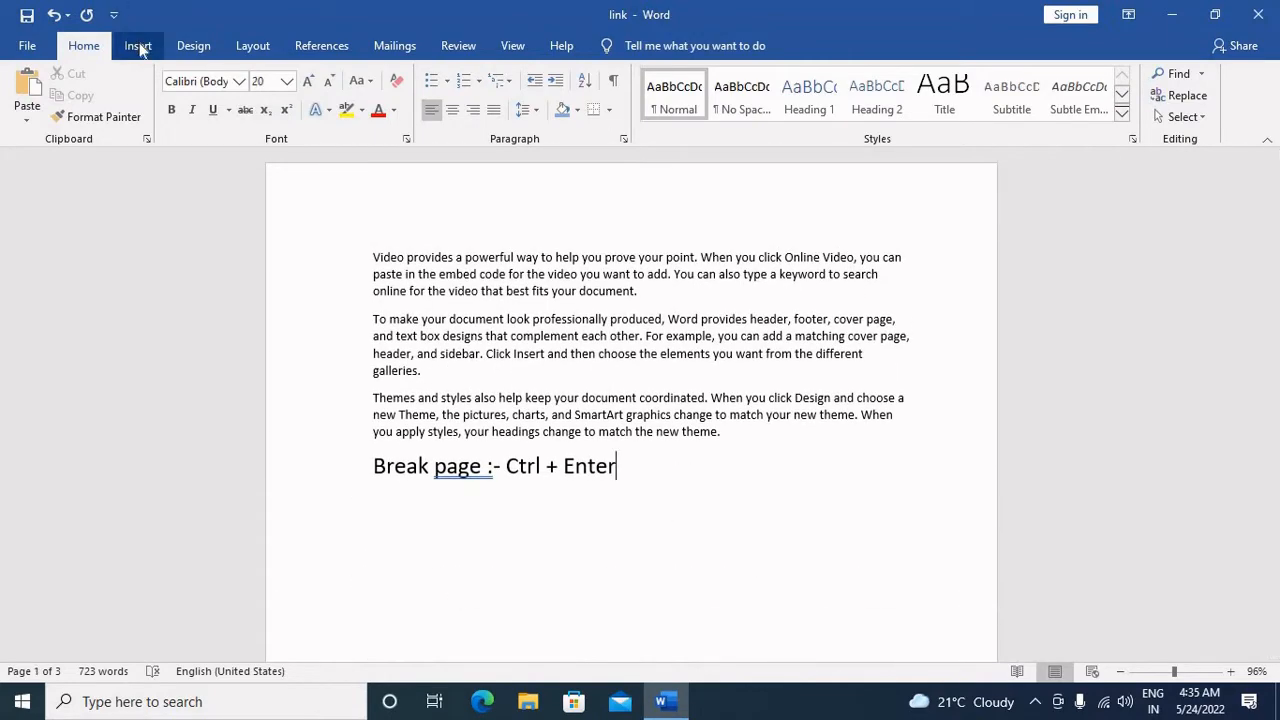
pyautogui.click(250, 45)
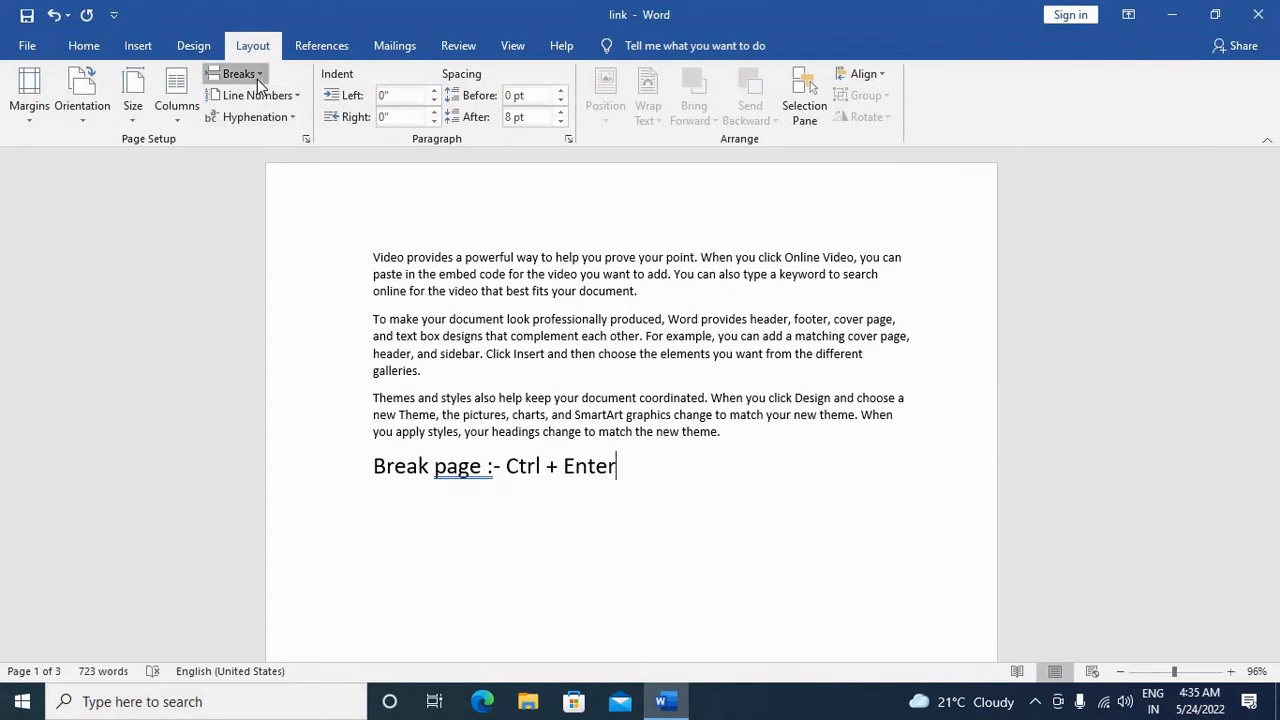
pyautogui.click(255, 75)
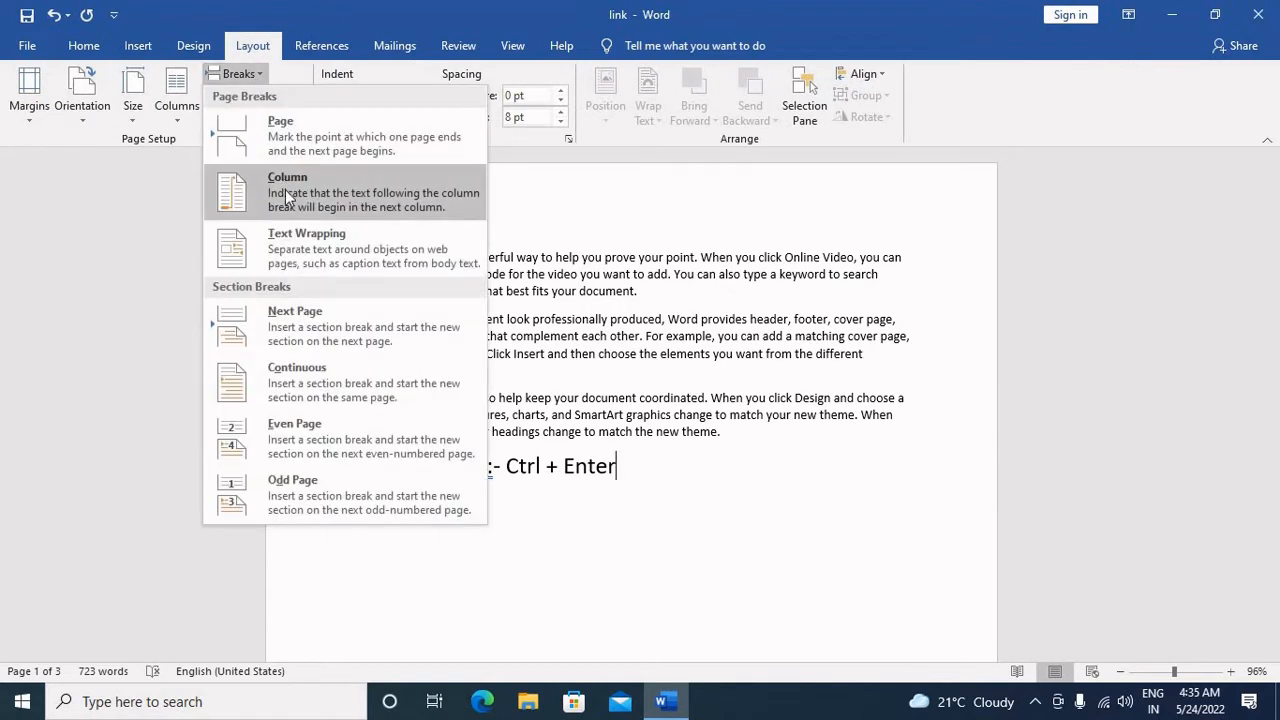
pyautogui.moveTo(763, 462); pyautogui.dragTo(361, 462)
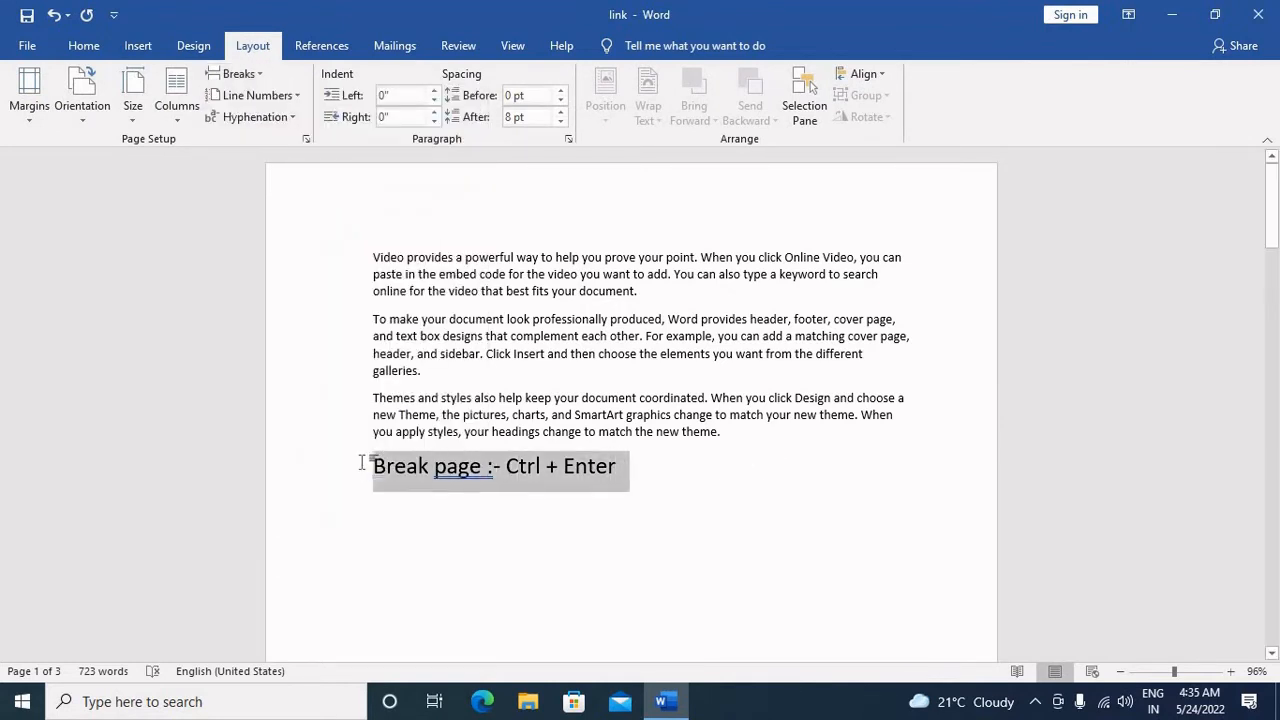
pyautogui.press('Delete')
# Step: Lay out the three paragraphs on page 1 in two columns
pyautogui.moveTo(723, 437); pyautogui.dragTo(320, 237)
pyautogui.click(177, 100)
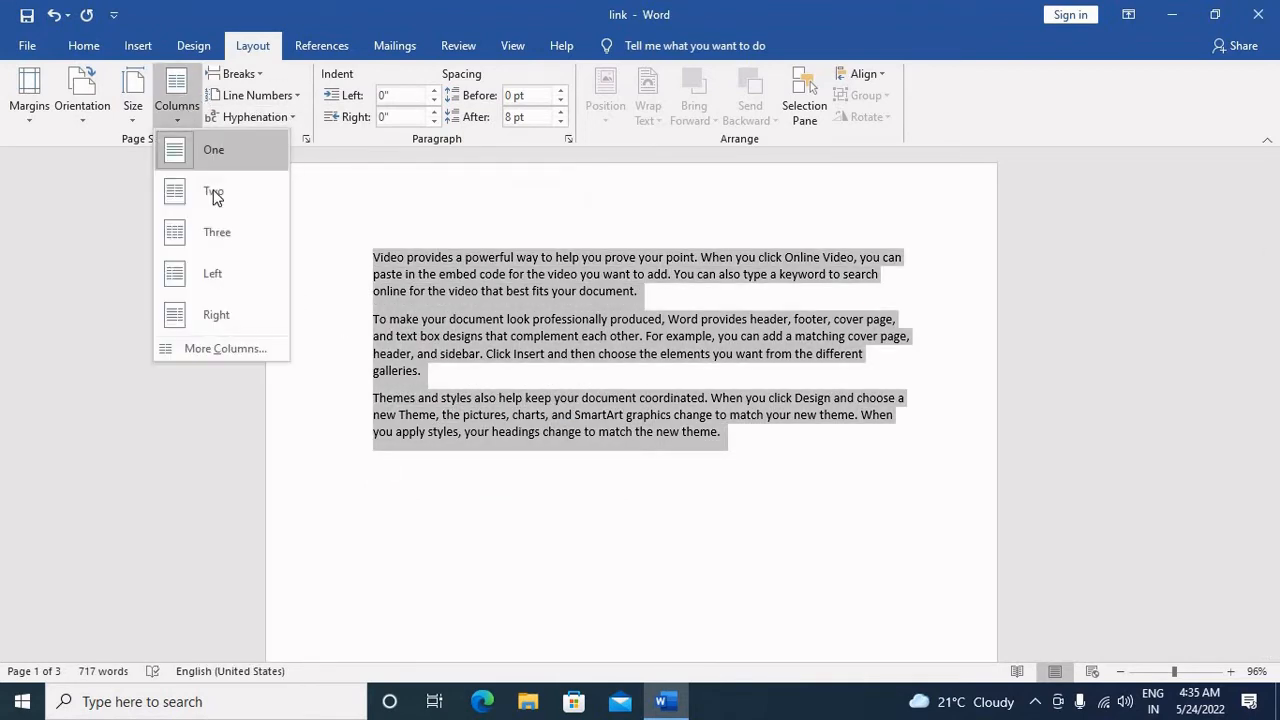
pyautogui.click(214, 192)
# Step: Insert a column break before the "Themes and styles" paragraph on page 1
pyautogui.click(745, 432)
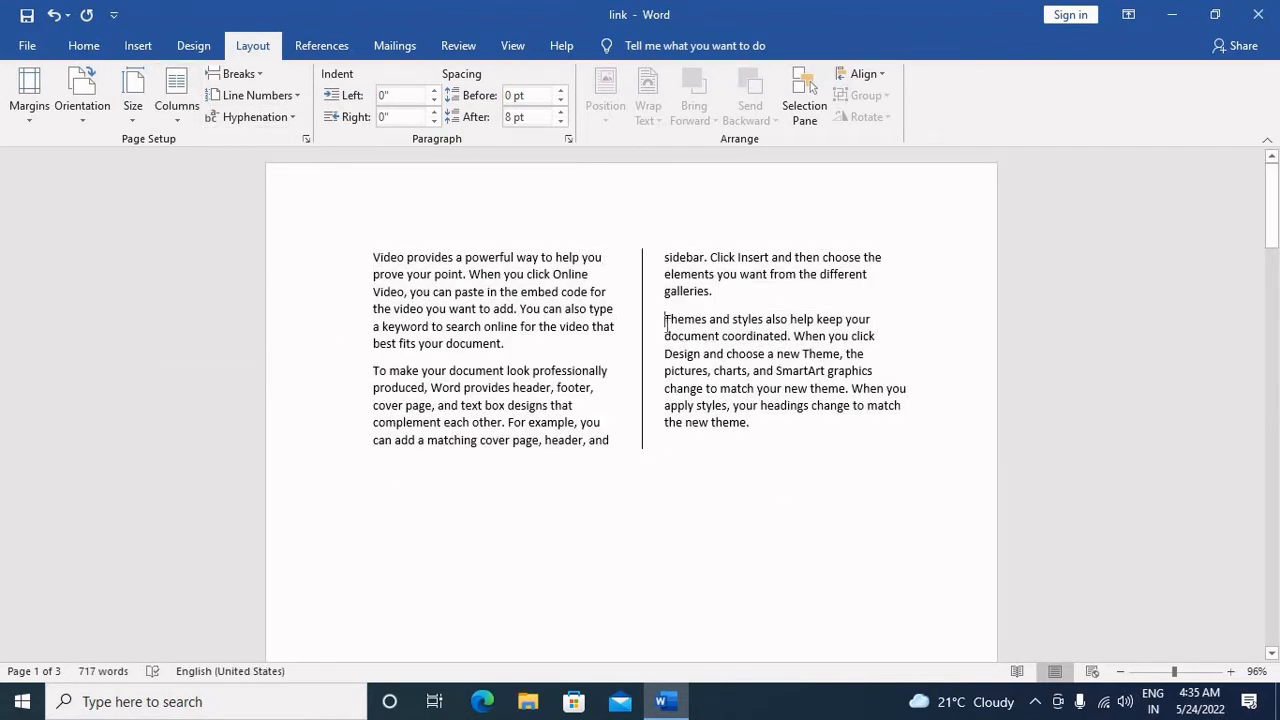
pyautogui.click(245, 74)
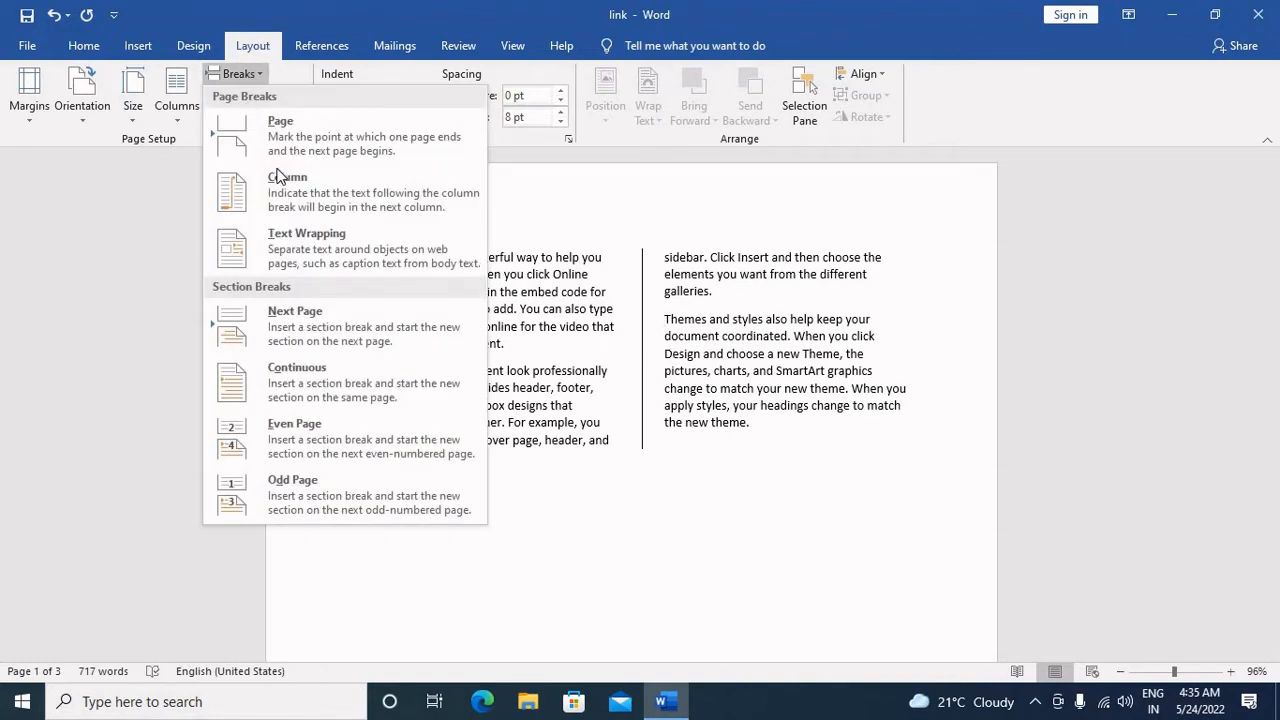
pyautogui.click(283, 190)
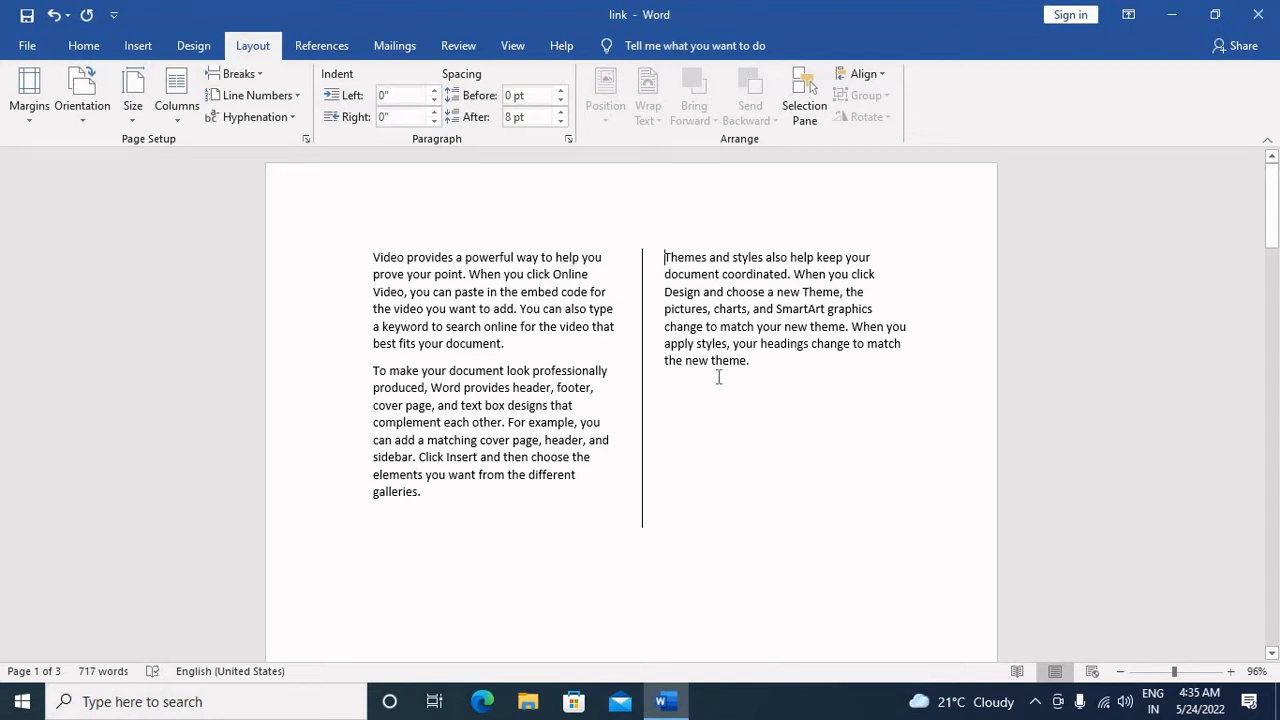
# Step: Undo the column break, then insert it again before the "Themes and styles" paragraph on page 1
pyautogui.hotkey('ctrl', 'z')
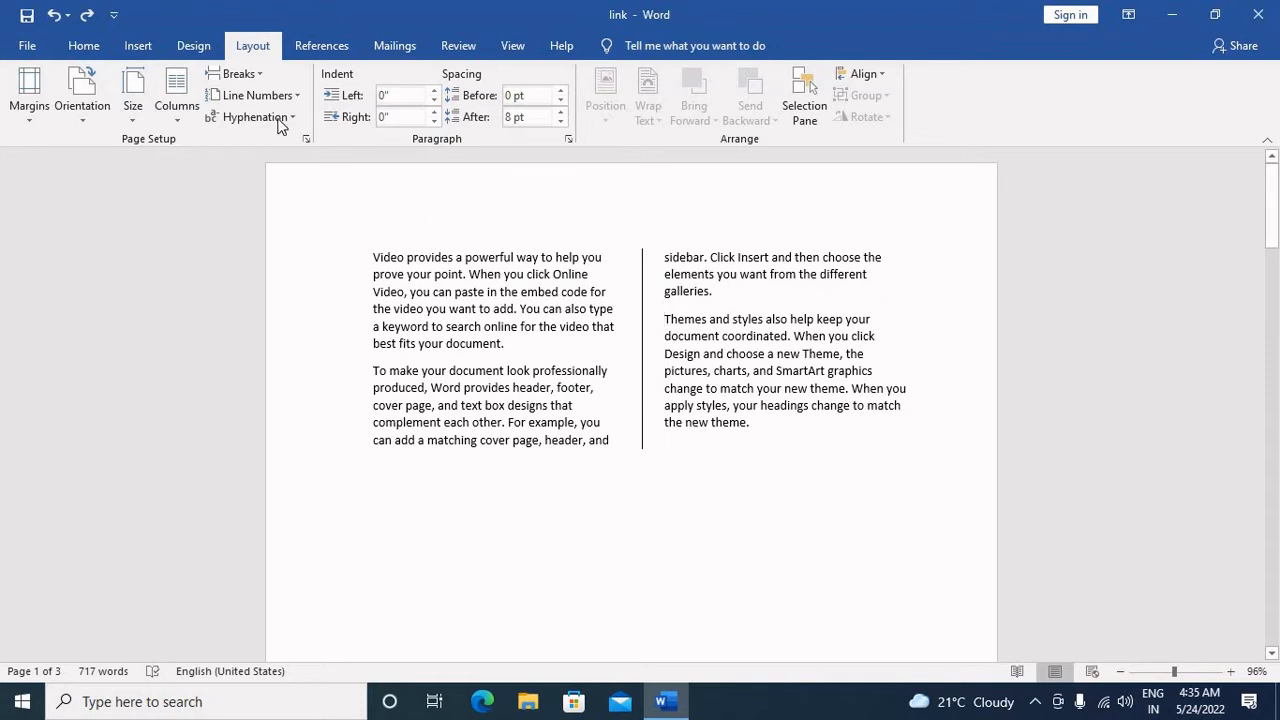
pyautogui.click(245, 74)
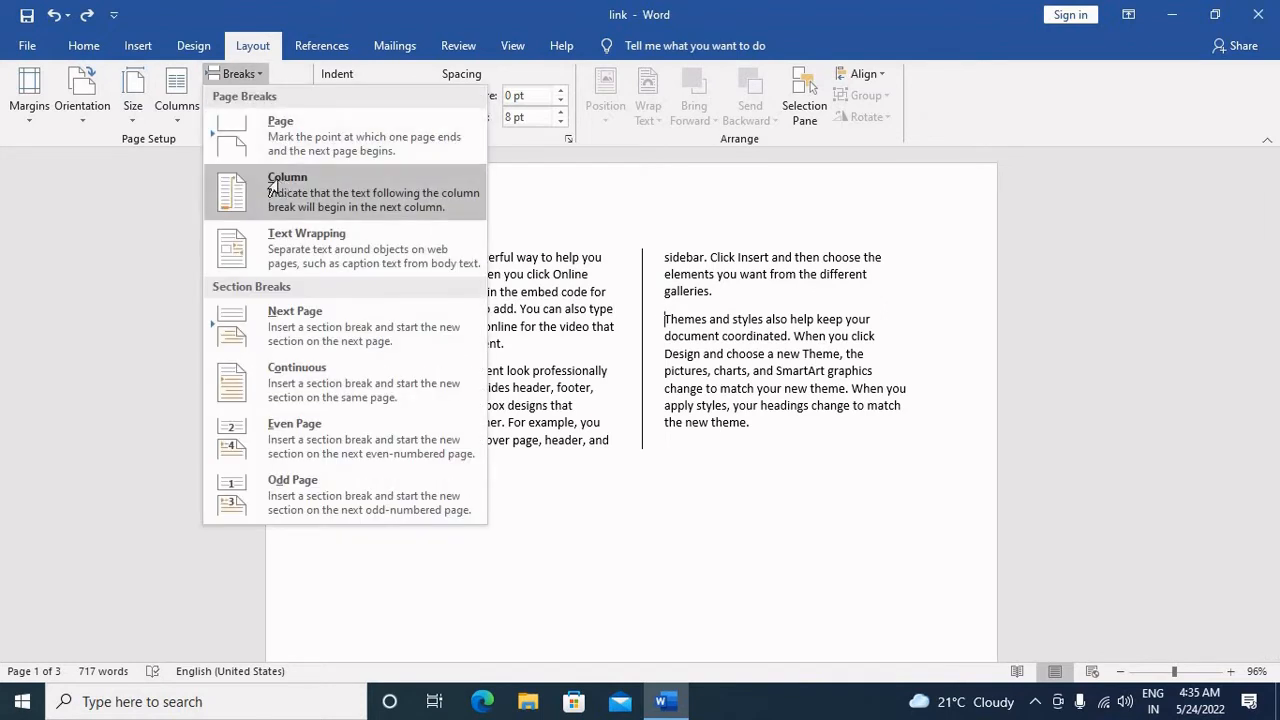
pyautogui.click(274, 186)
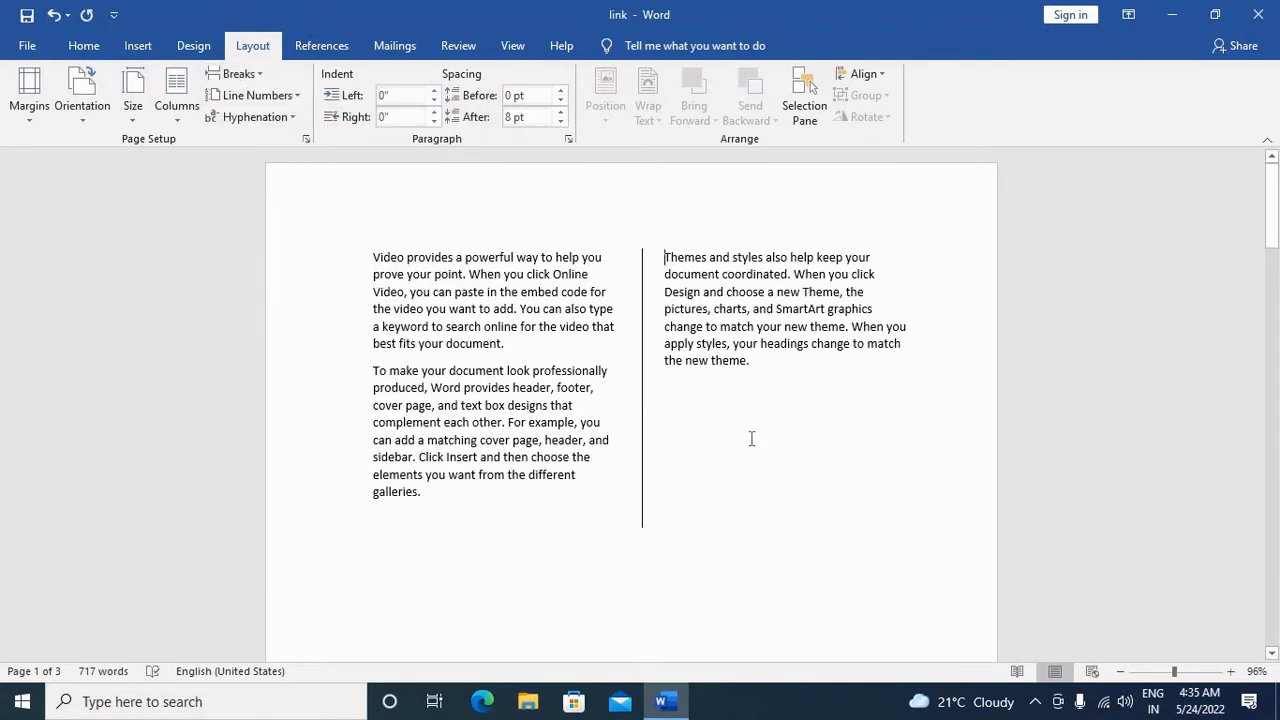
pyautogui.scroll(-3, 751, 439)
pyautogui.scroll(-15, 480, 470)
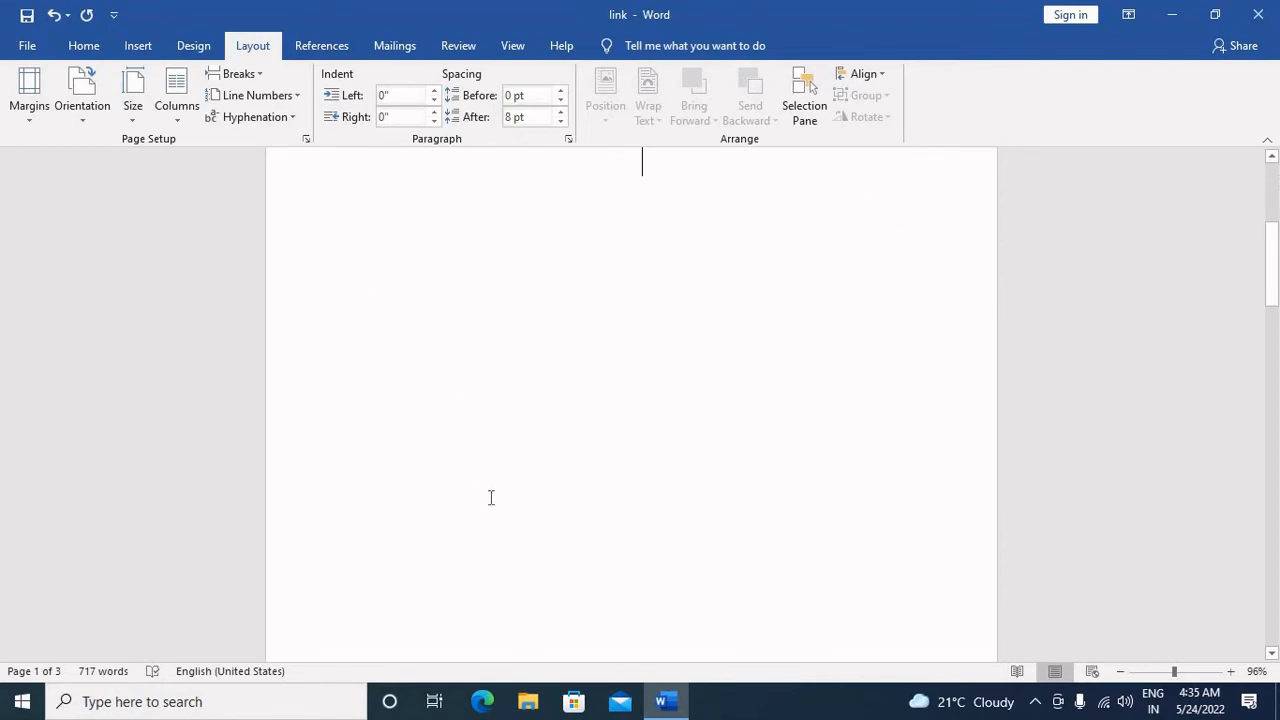
pyautogui.scroll(4, 492, 500)
pyautogui.scroll(18, 494, 508)
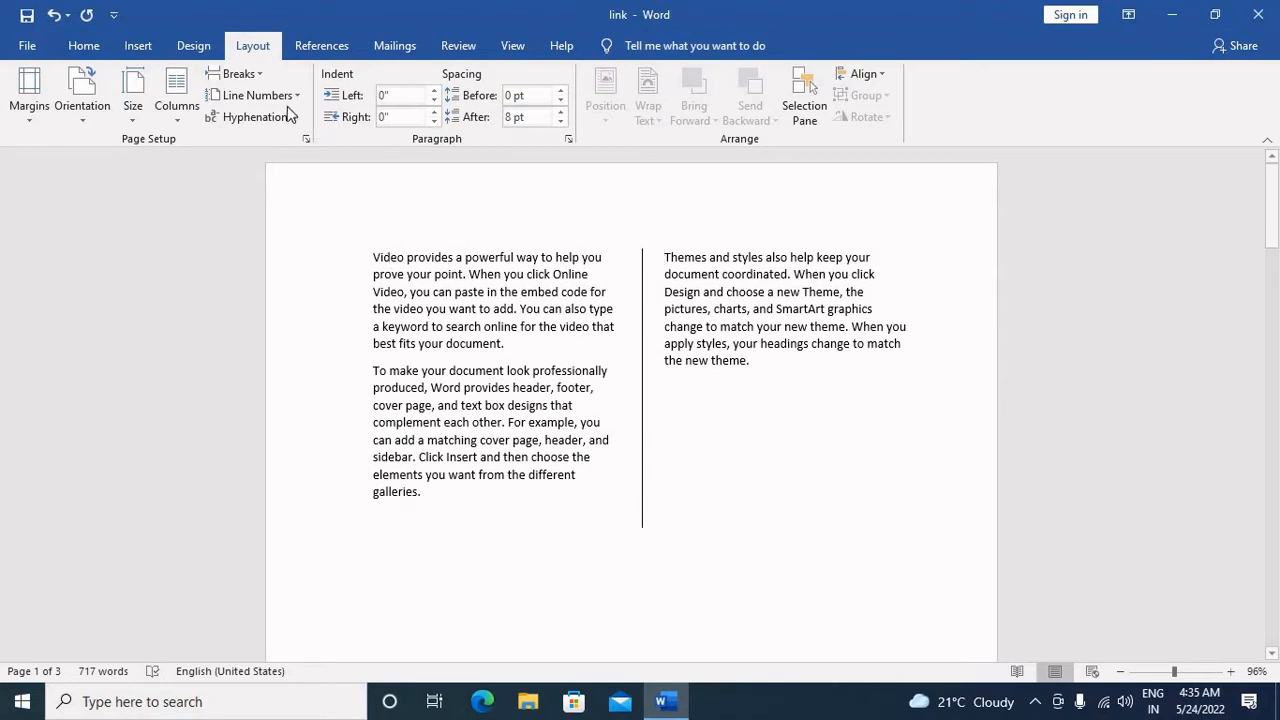
# Step: Number the lines of the two-column text on page 1 continuously, then switch the numbering to restart on each page
pyautogui.hotkey('ctrl', 'shift', 'Home')
pyautogui.click(257, 95)
pyautogui.click(263, 140)
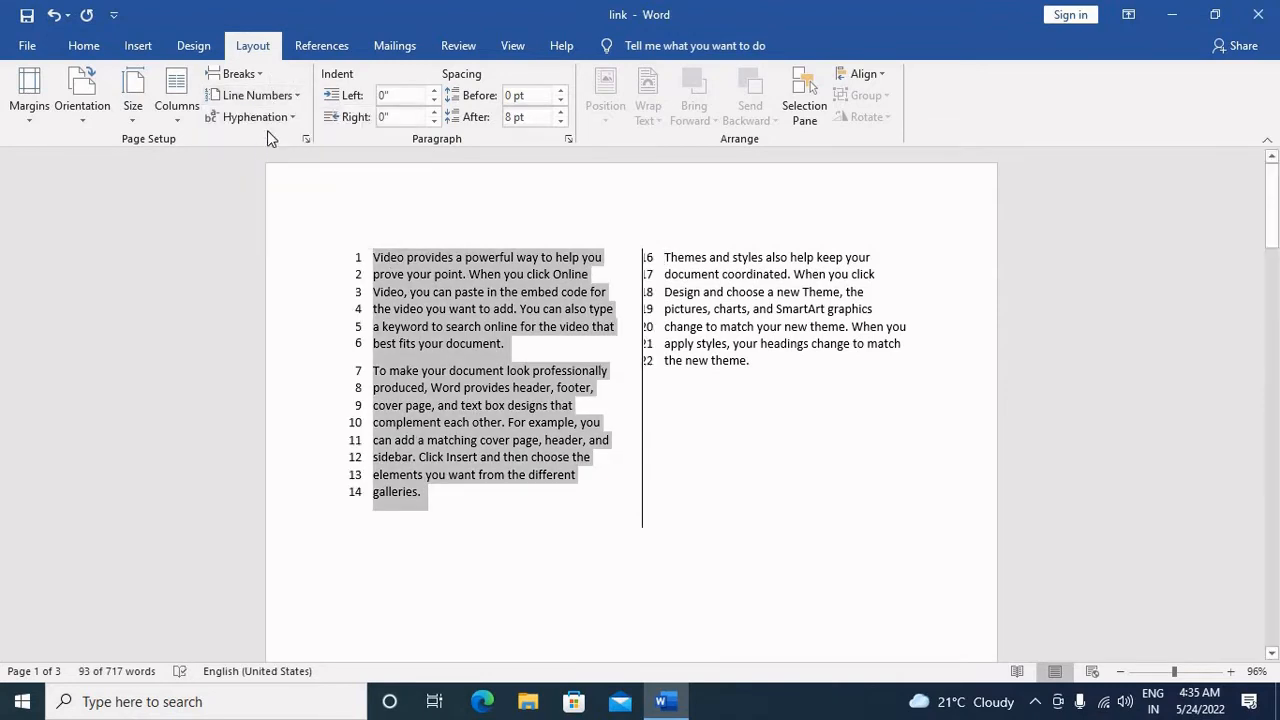
pyautogui.click(255, 95)
pyautogui.click(283, 166)
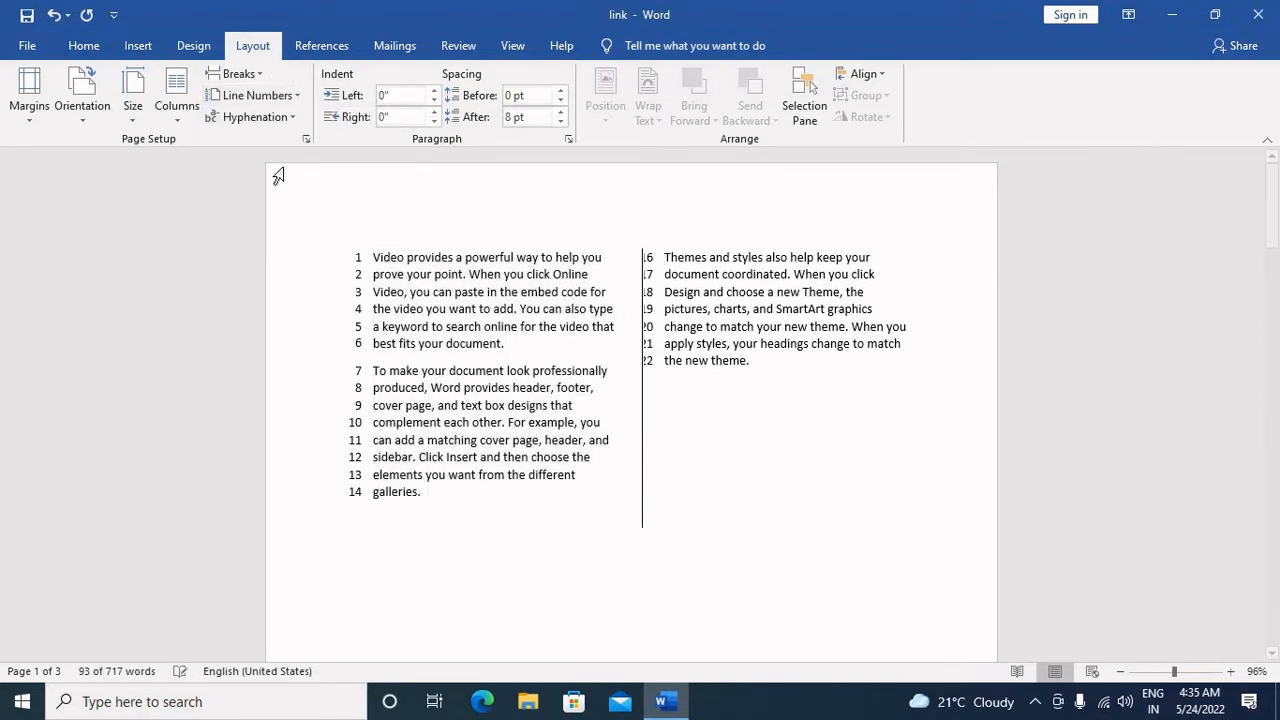
# Step: Apply continuous line numbering to the "Save time in Word" and "Reading is easier" paragraphs on page 2 and compare the pages
pyautogui.moveTo(278, 176); pyautogui.dragTo(569, 491)
pyautogui.scroll(-10, 569, 491)
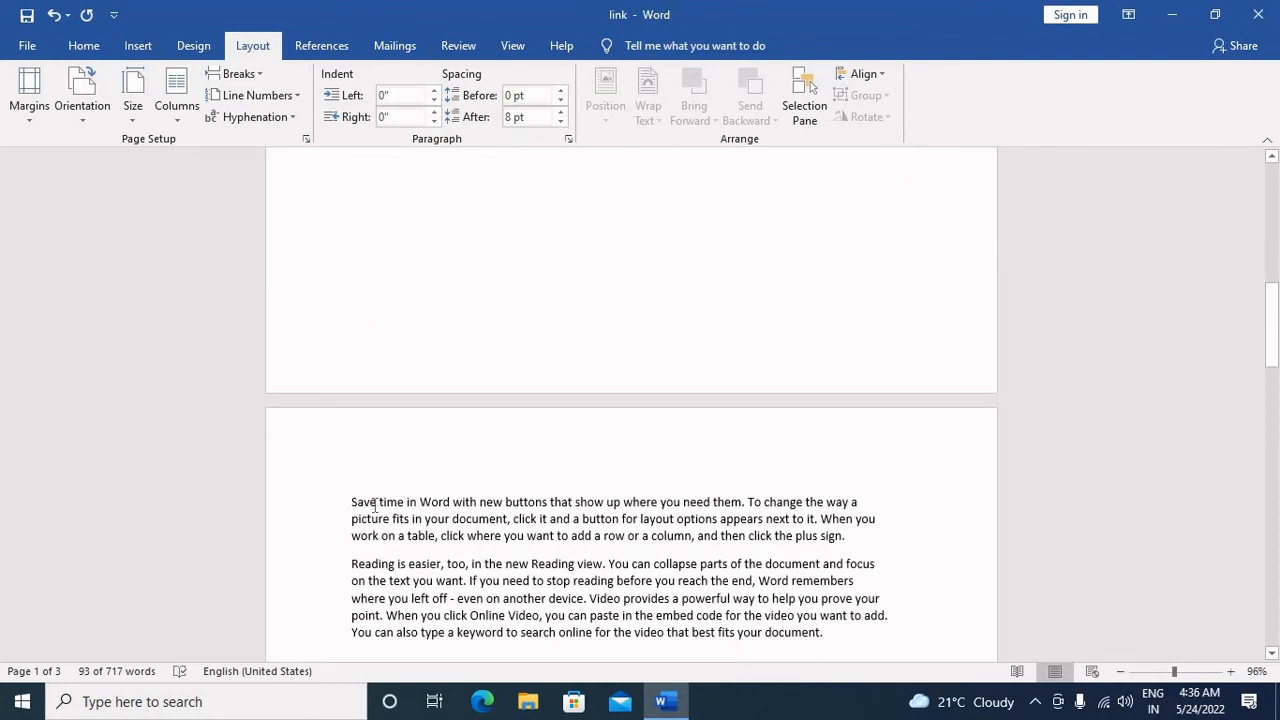
pyautogui.scroll(-2, 856, 518)
pyautogui.moveTo(870, 546); pyautogui.dragTo(345, 405)
pyautogui.click(255, 96)
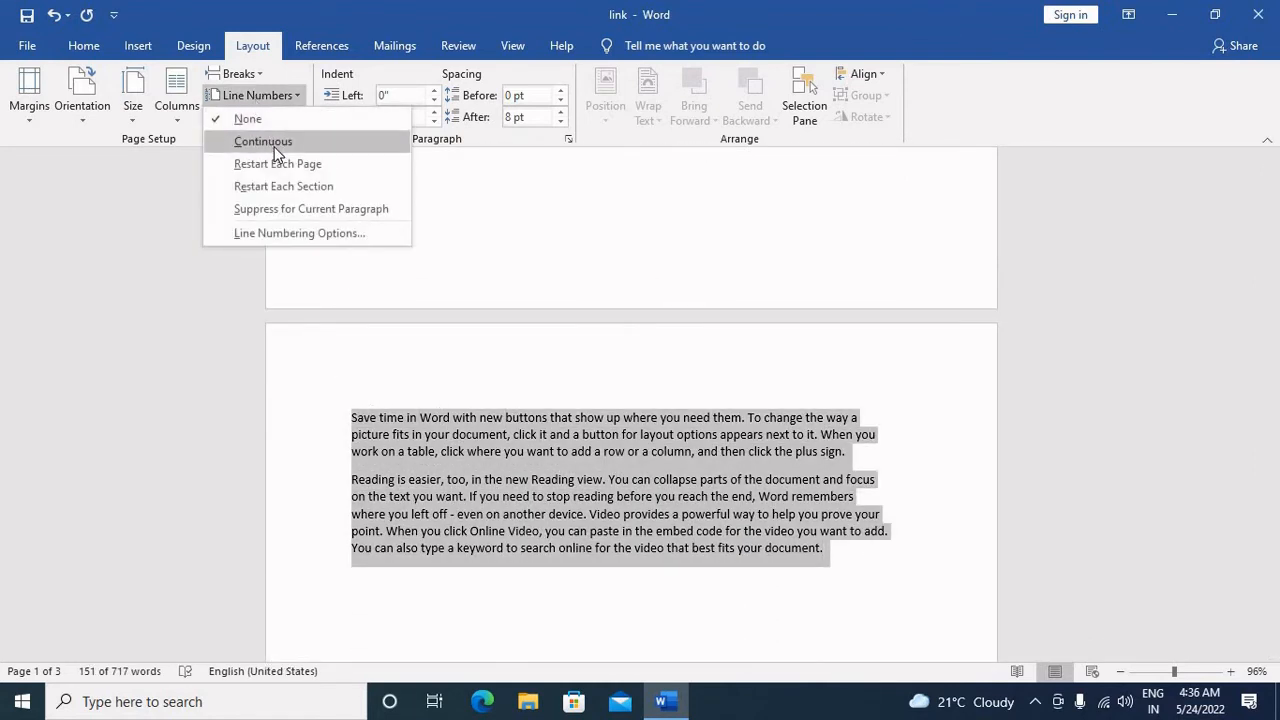
pyautogui.click(266, 137)
pyautogui.scroll(2, 521, 467)
pyautogui.scroll(19, 521, 467)
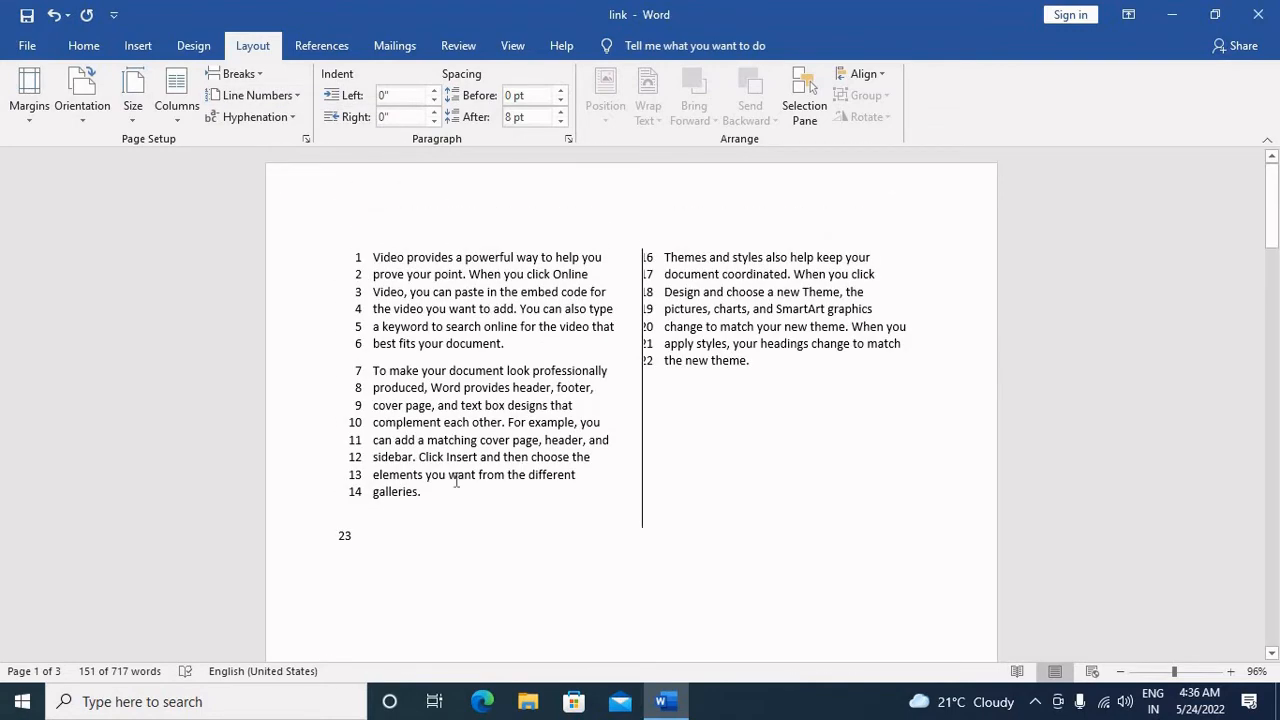
pyautogui.scroll(-15, 456, 482)
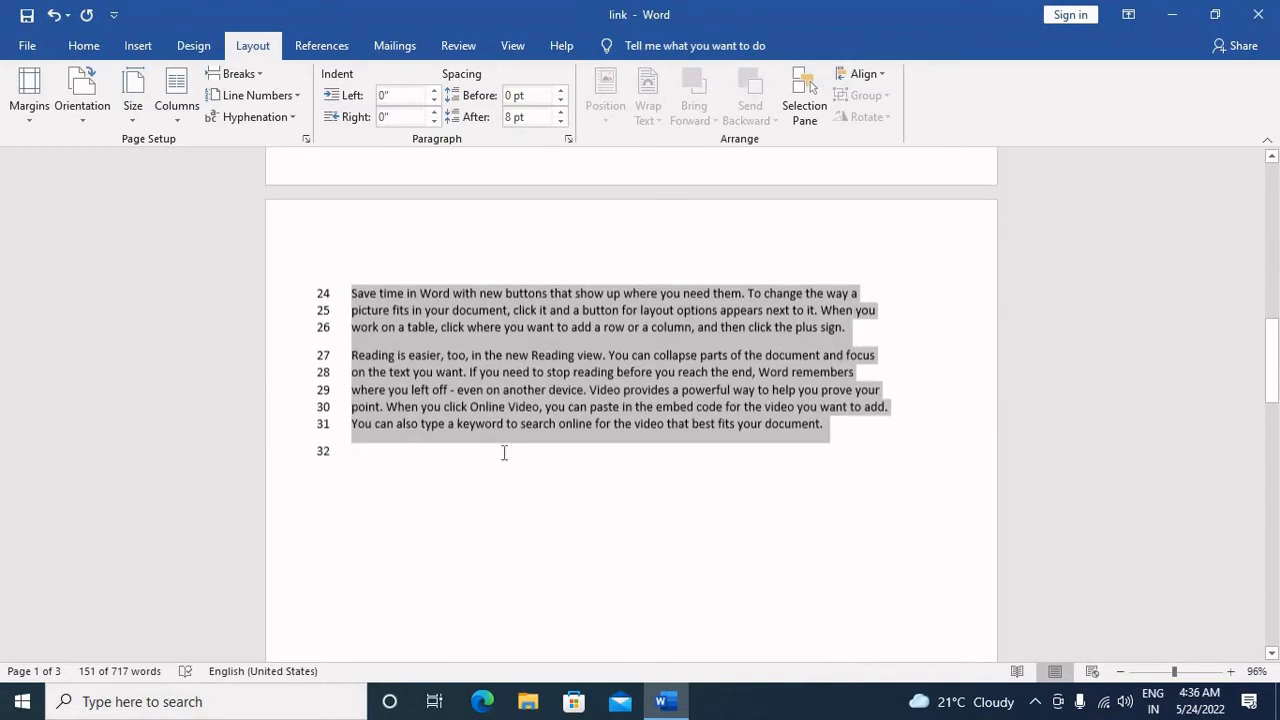
# Step: Set the line numbering from page 2 onwards to restart on each page and look over the numbered pages
pyautogui.click(257, 72)
pyautogui.click(257, 72)
pyautogui.click(266, 91)
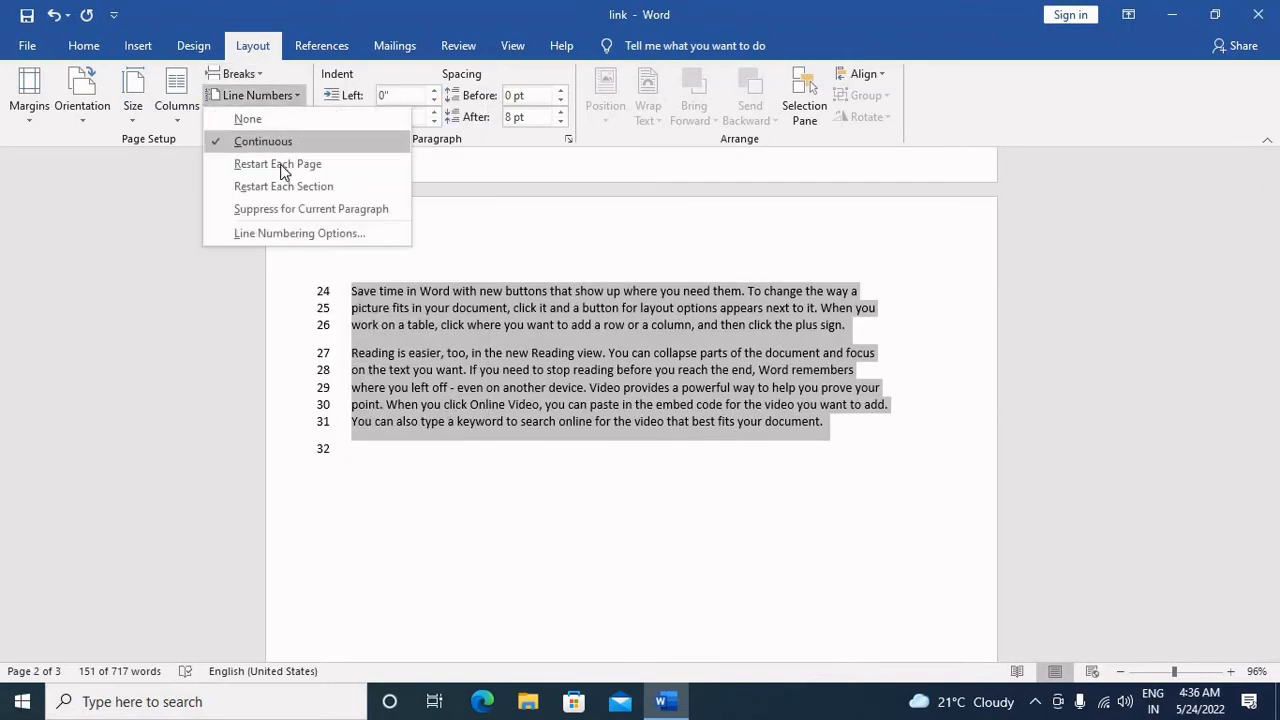
pyautogui.click(280, 163)
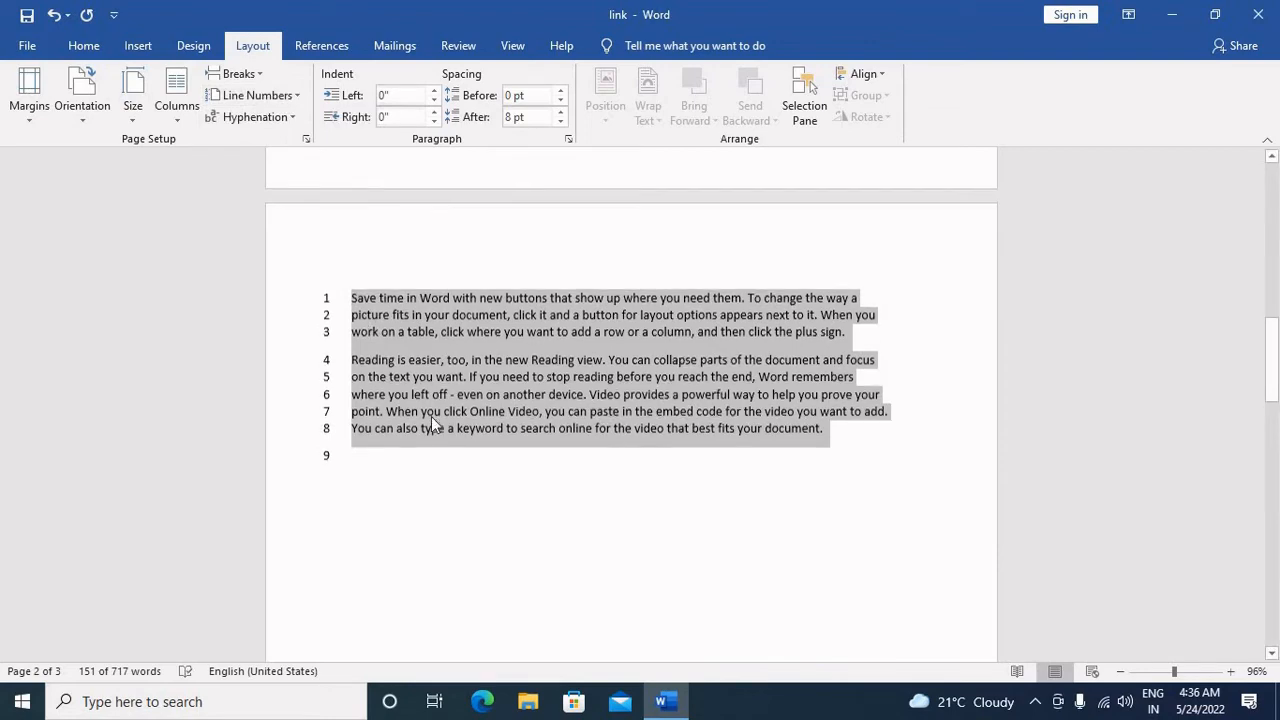
pyautogui.scroll(10, 431, 416)
pyautogui.scroll(4, 433, 417)
pyautogui.scroll(-19, 477, 506)
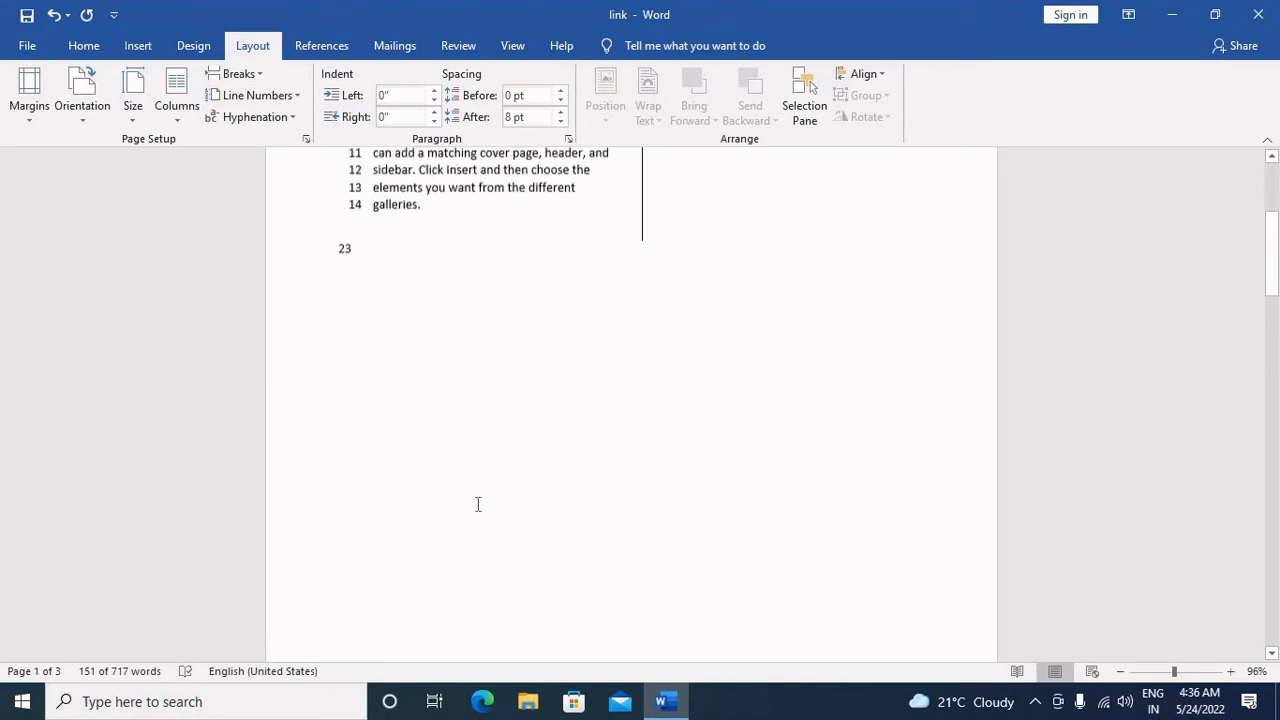
pyautogui.scroll(-12, 728, 623)
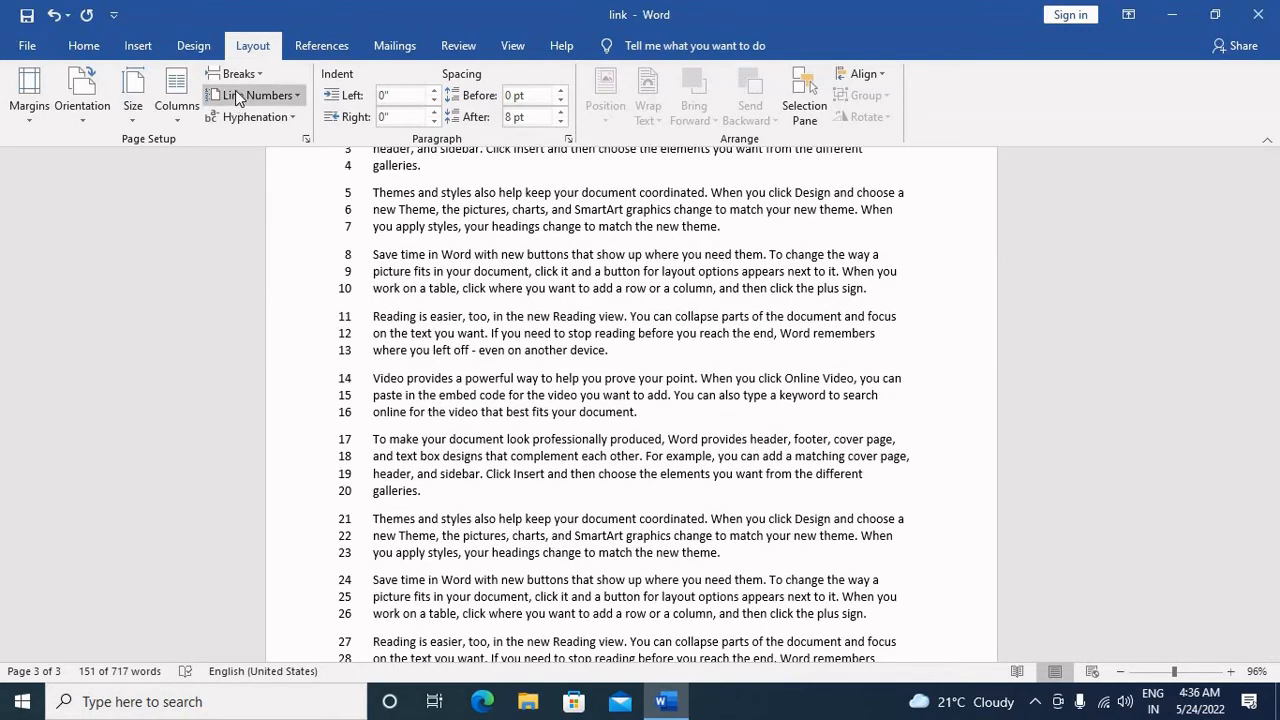
# Step: Change the line numbering to restart in each section and look through all three pages
pyautogui.click(252, 97)
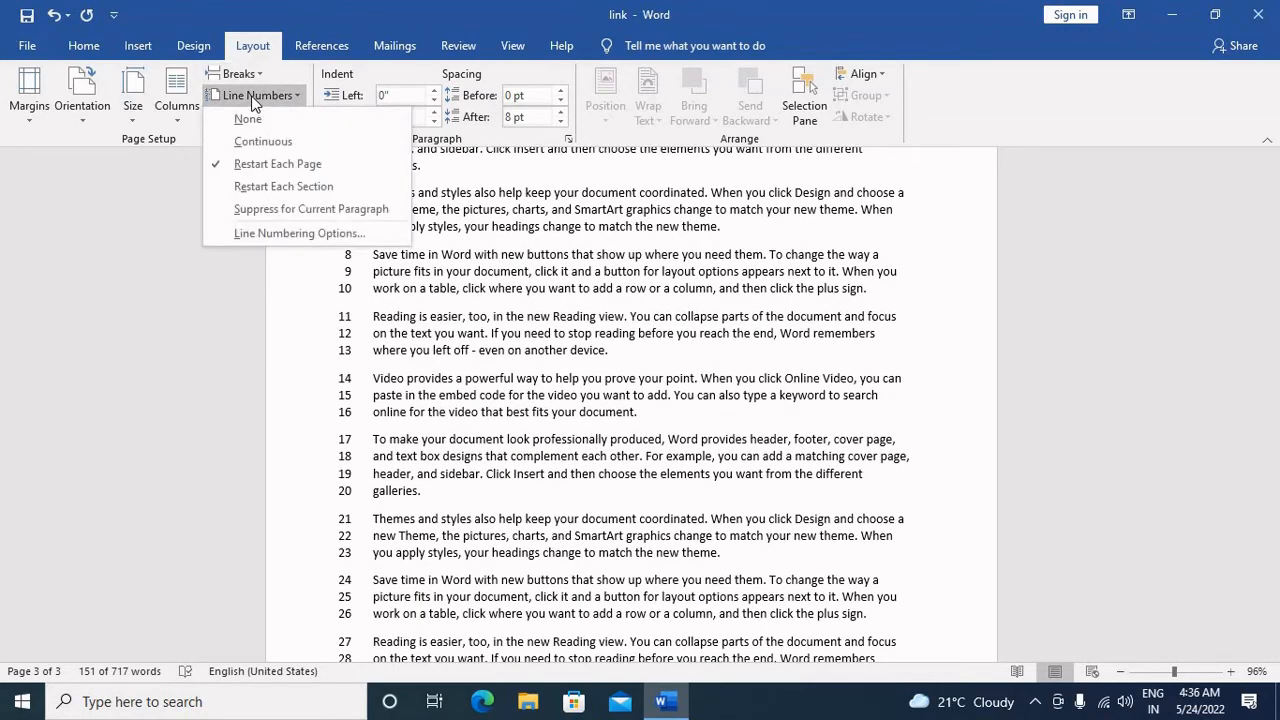
pyautogui.click(283, 186)
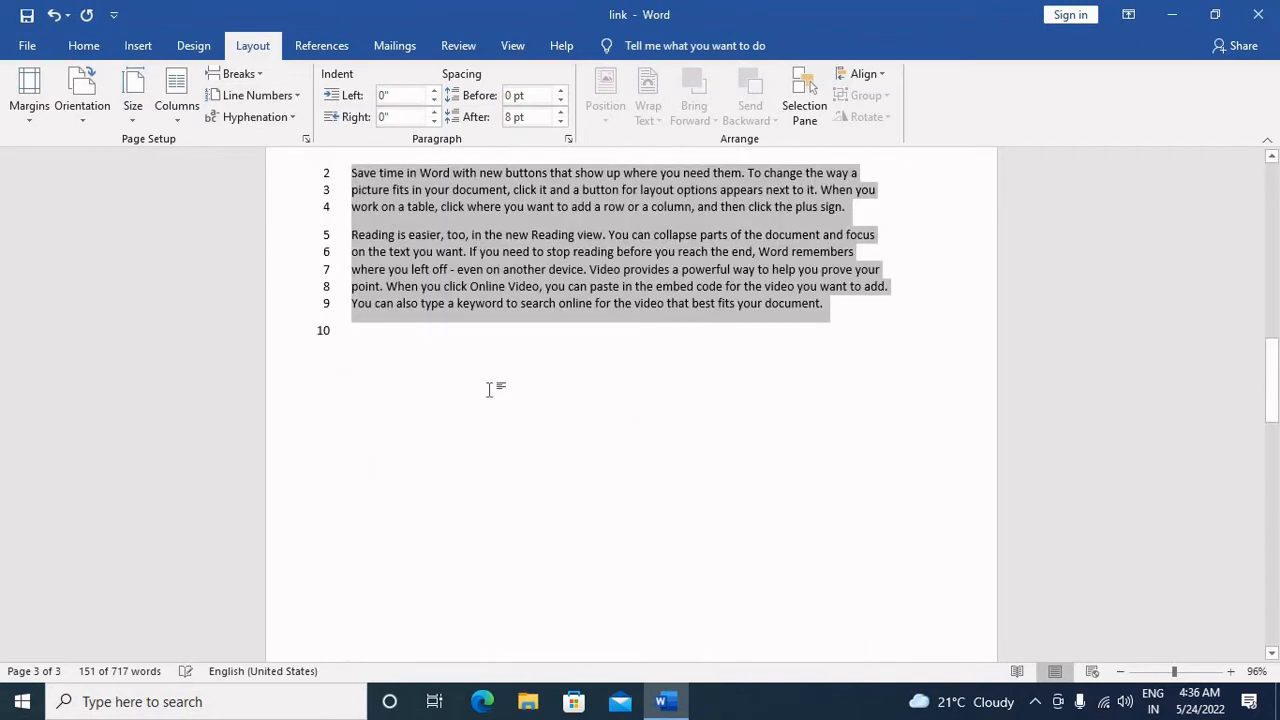
pyautogui.scroll(10, 489, 389)
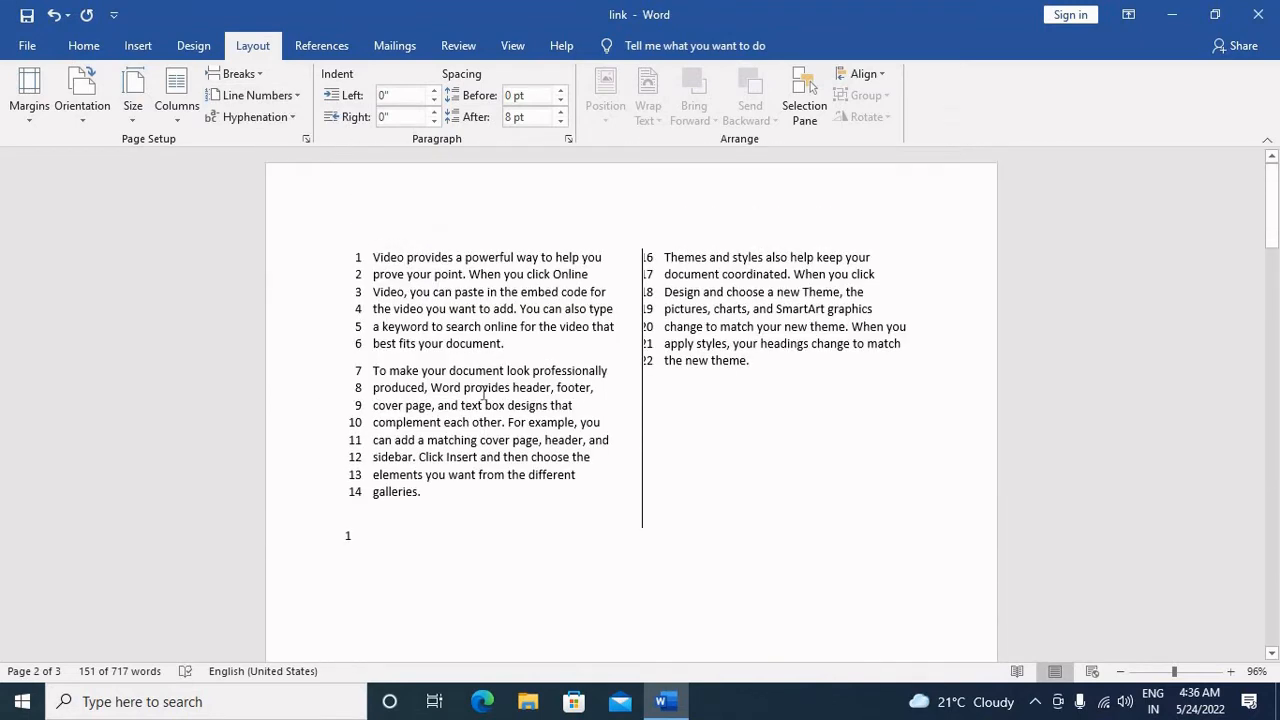
pyautogui.scroll(-3, 489, 404)
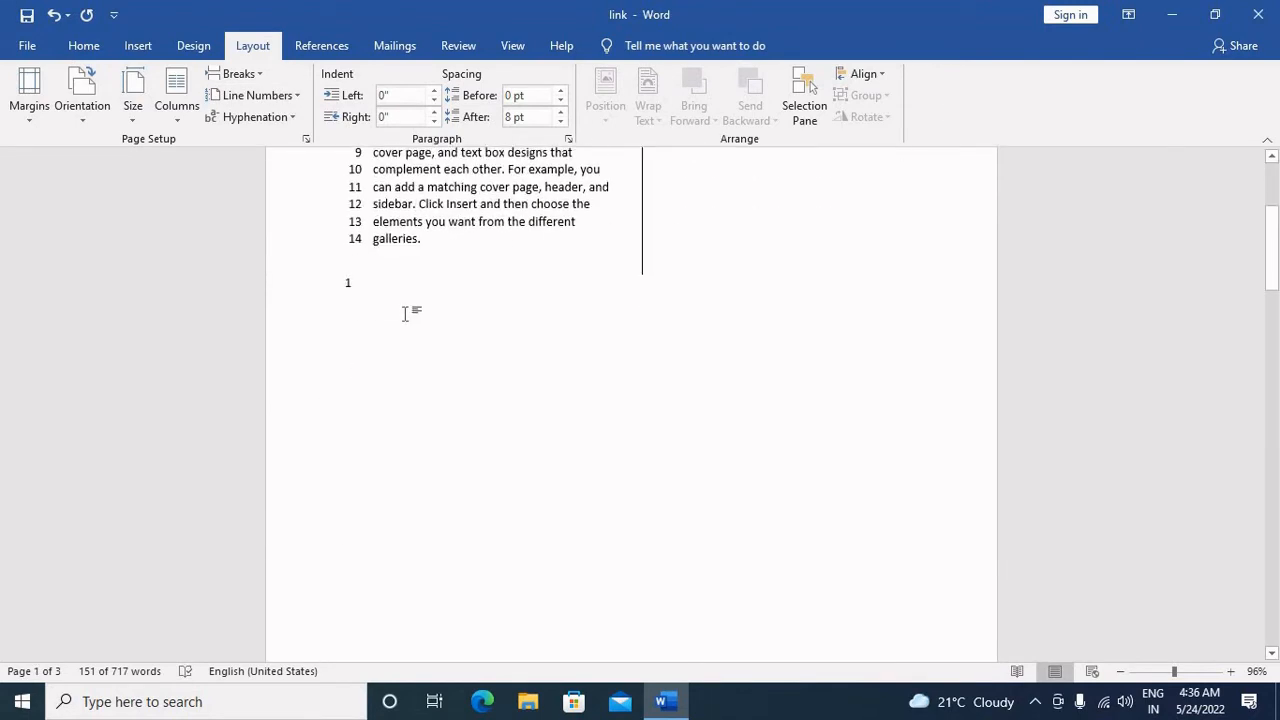
pyautogui.scroll(-8, 414, 343)
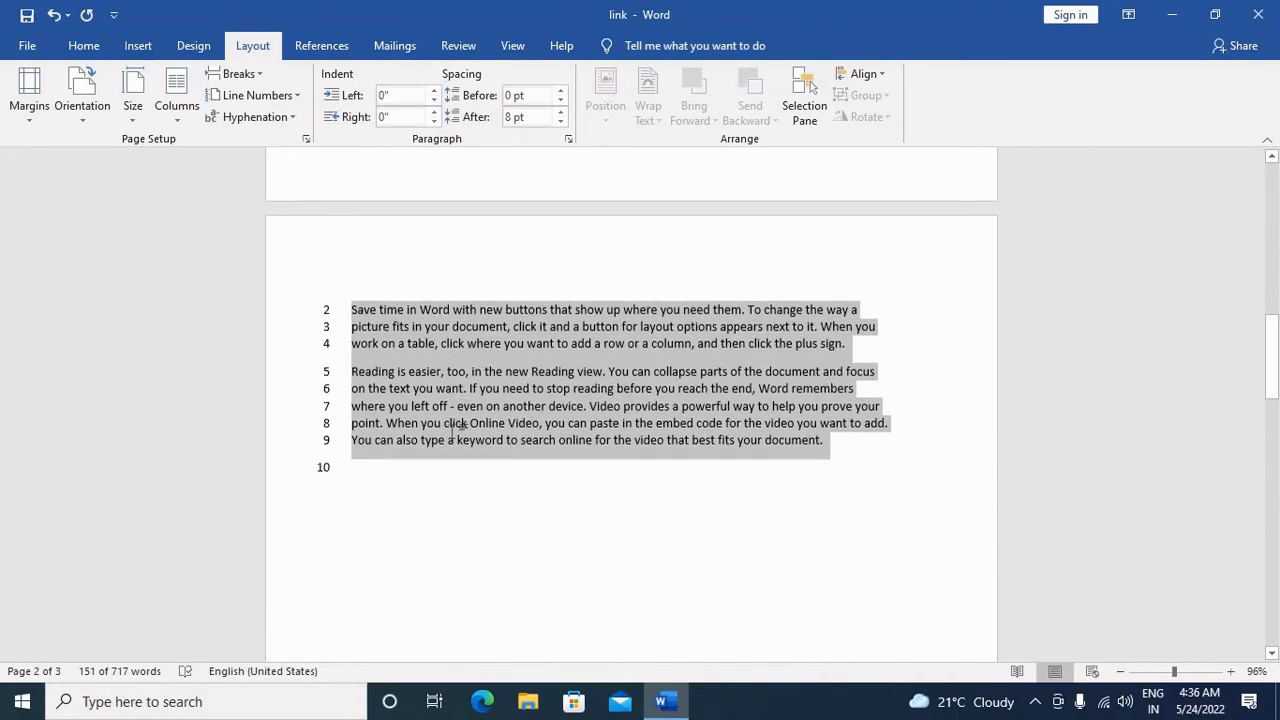
pyautogui.scroll(-15, 449, 417)
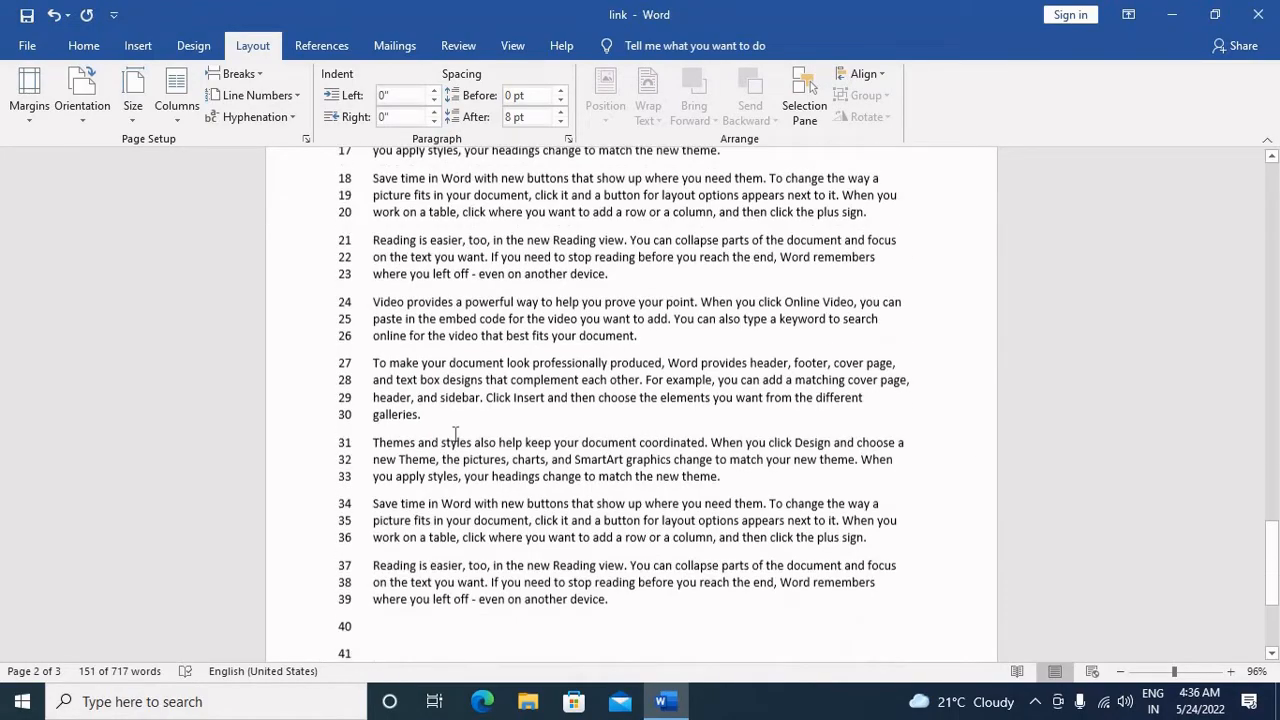
pyautogui.scroll(-6, 455, 433)
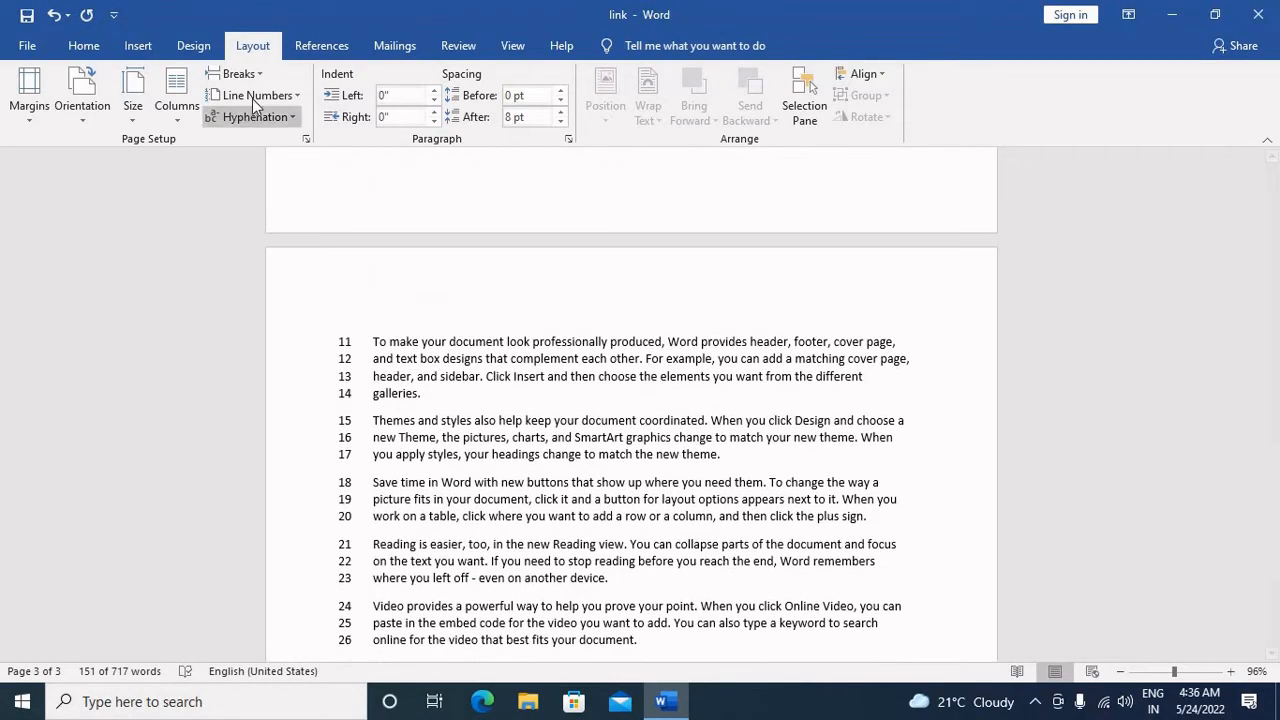
# Step: Remove the line numbers from the section containing the selected page 2 paragraphs
pyautogui.click(252, 98)
pyautogui.click(255, 118)
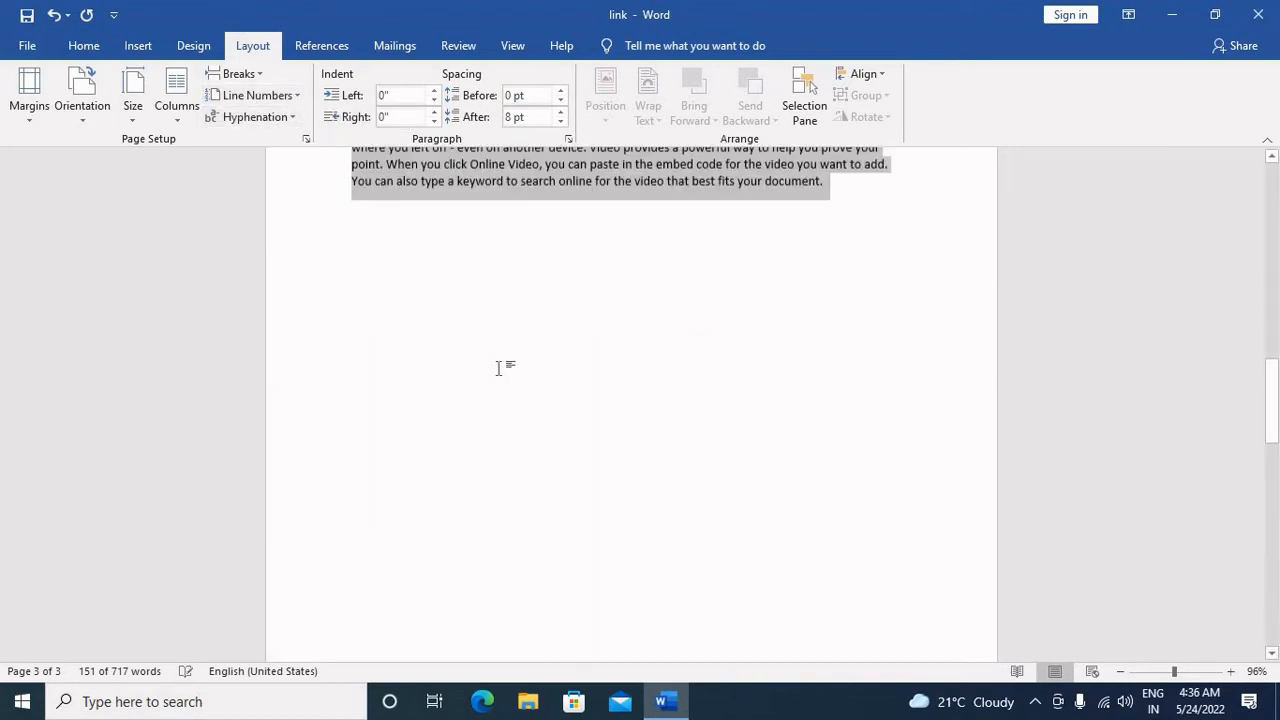
pyautogui.scroll(10, 498, 368)
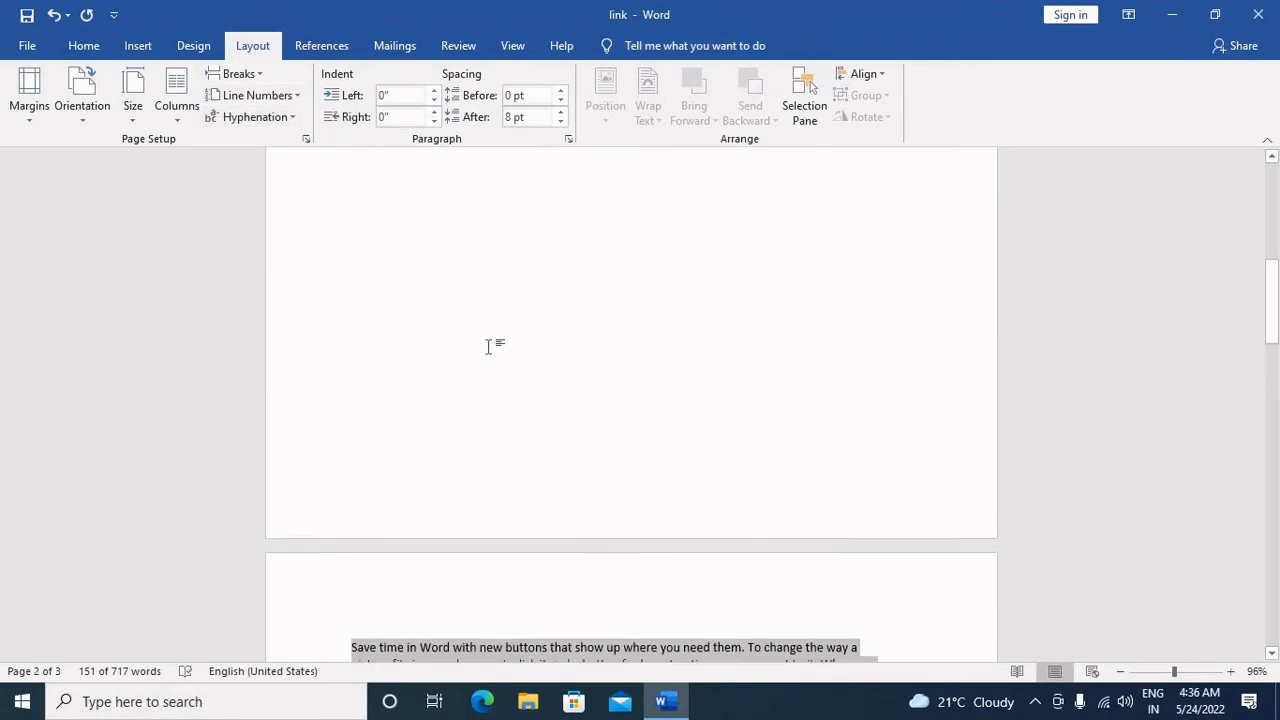
pyautogui.scroll(6, 488, 347)
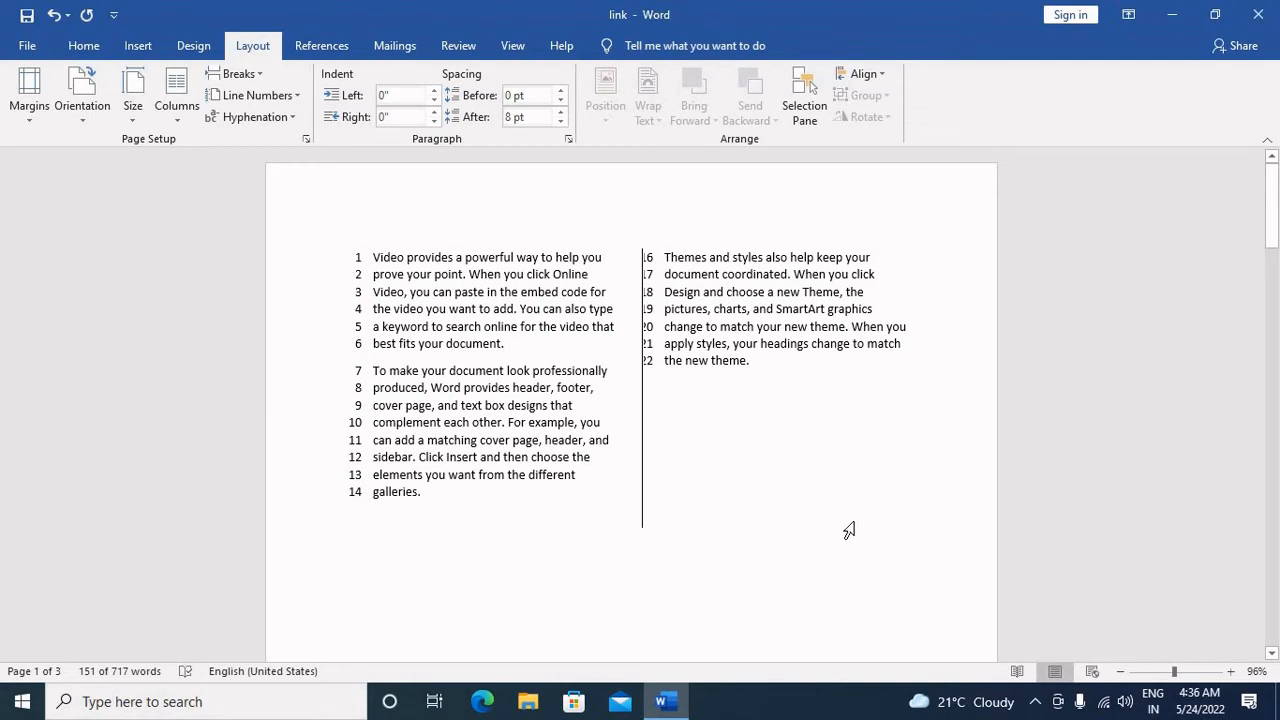
# Step: Select all the two-column text on page 1 and lay it out in one column
pyautogui.moveTo(853, 523); pyautogui.dragTo(941, 532)
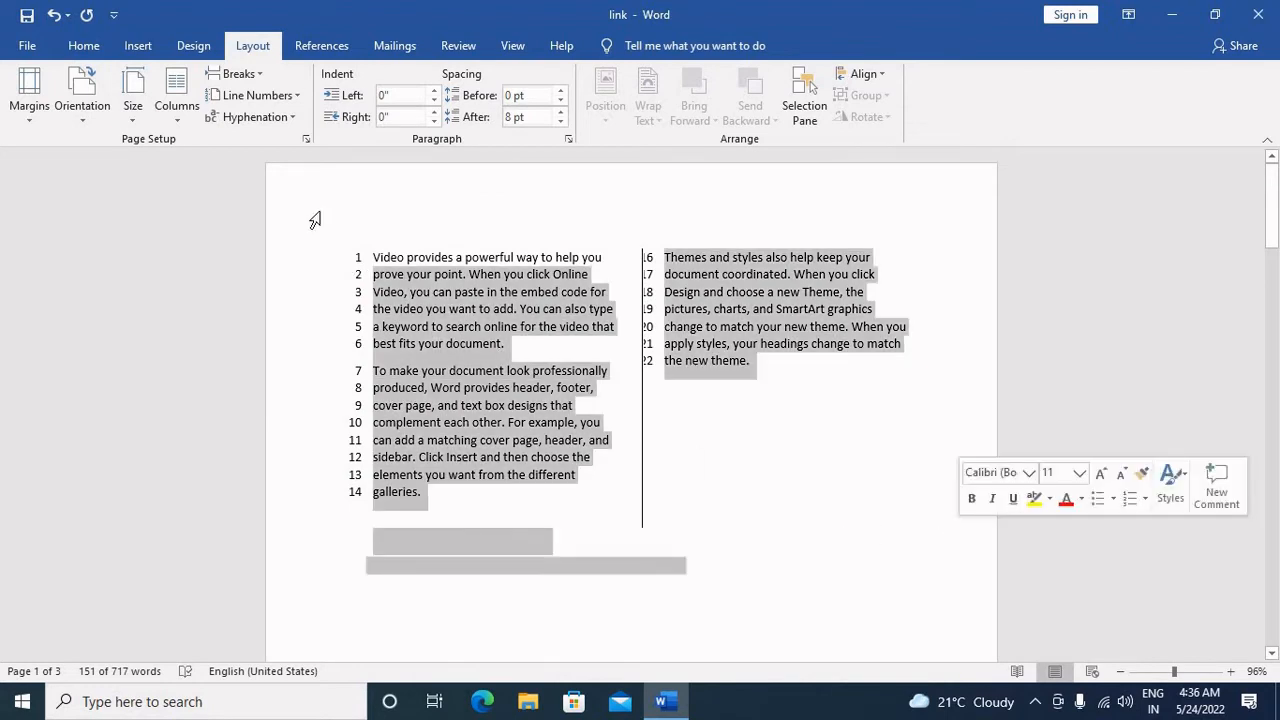
pyautogui.click(168, 115)
pyautogui.click(206, 150)
# Step: Turn on automatic hyphenation and remove the line numbers from the selected text on page 1
pyautogui.click(255, 119)
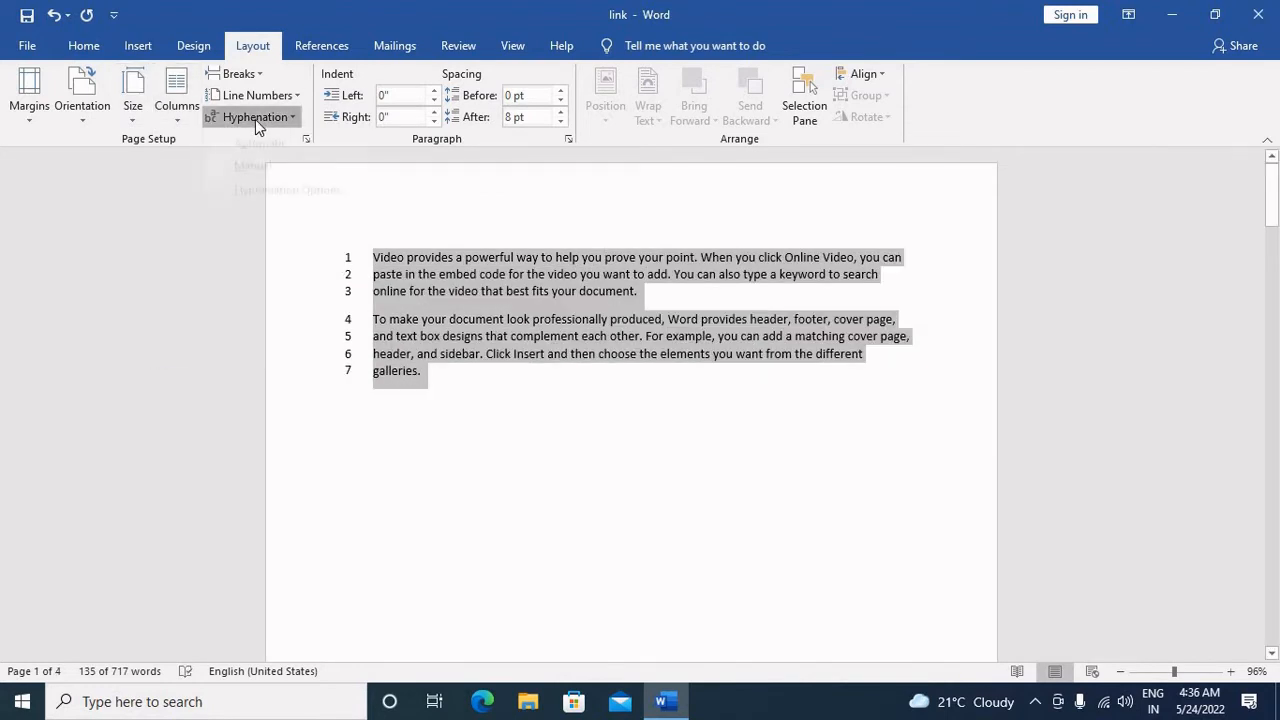
pyautogui.click(264, 163)
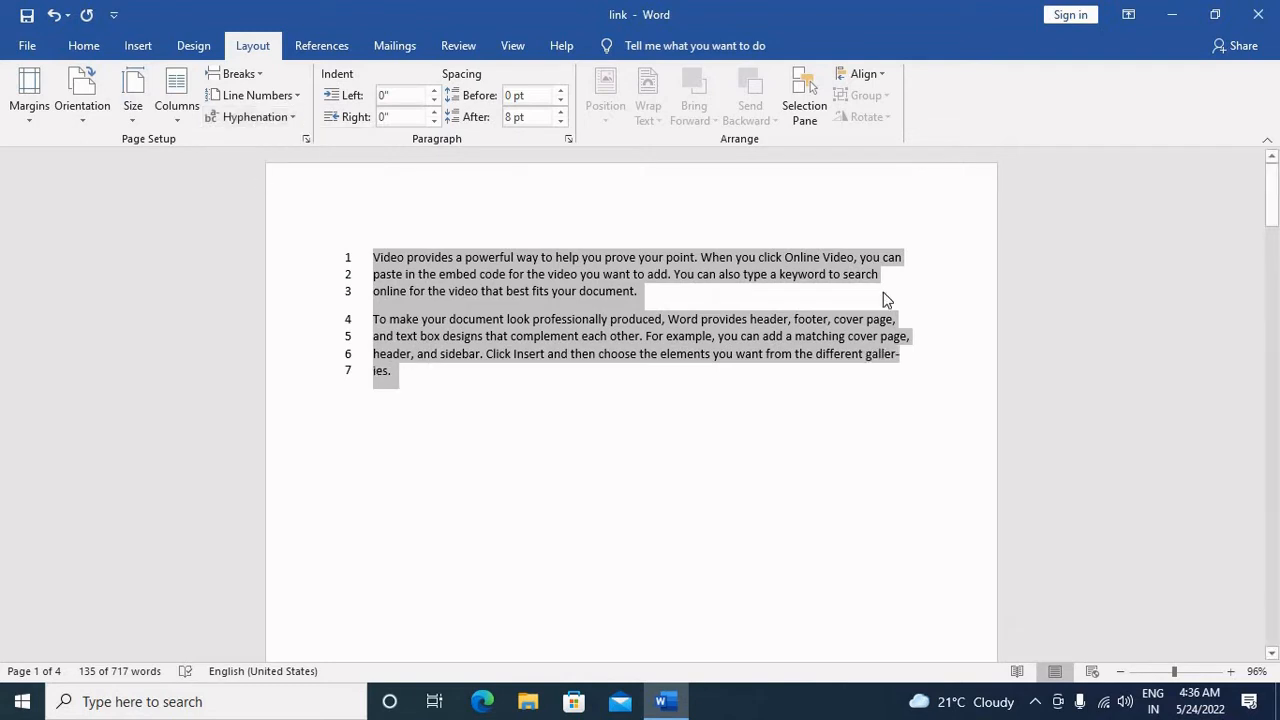
pyautogui.click(260, 95)
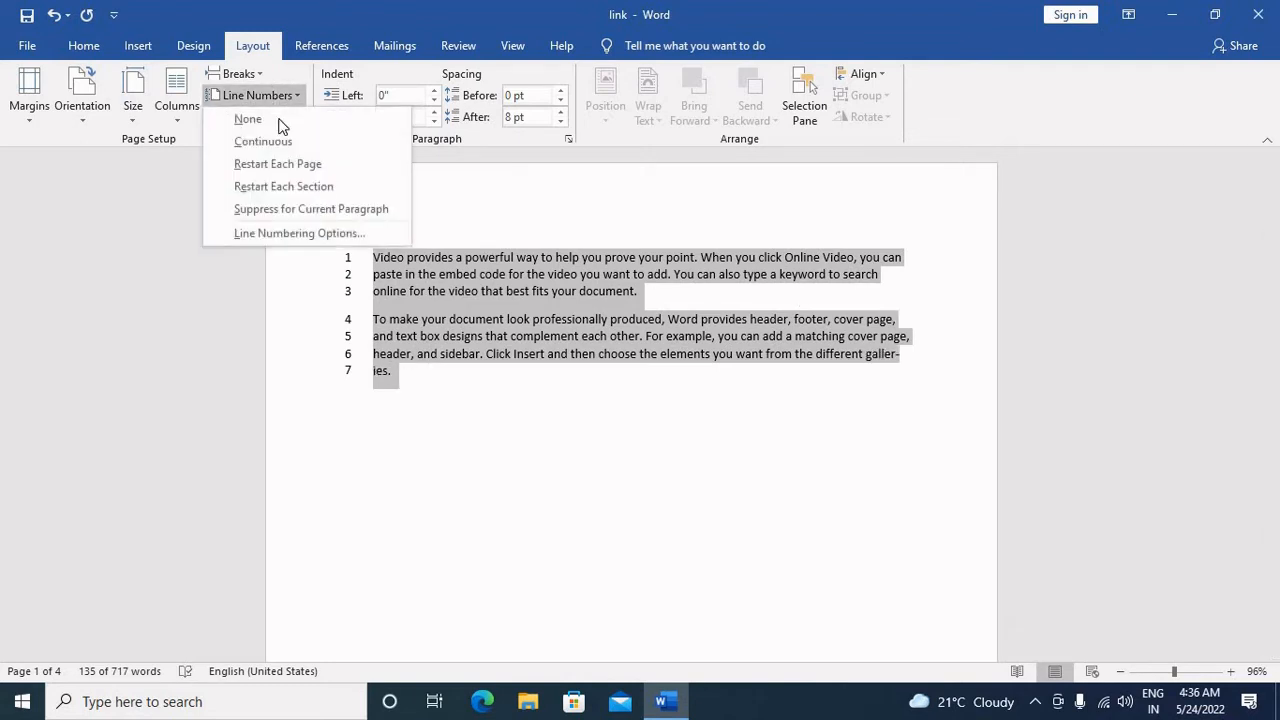
pyautogui.click(262, 119)
pyautogui.click(617, 425)
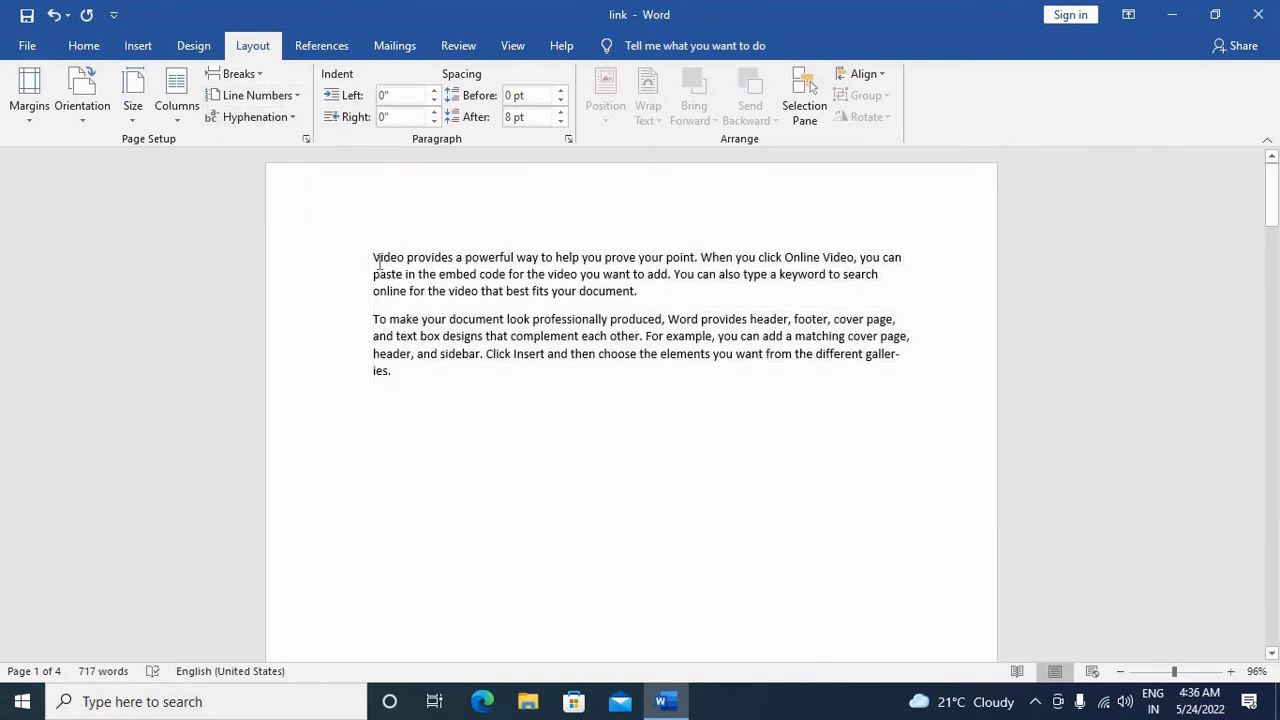
# Step: Enlarge the two paragraphs on page 1 to font size 16 and check the hyphenated words at the line ends
pyautogui.moveTo(374, 253); pyautogui.dragTo(666, 443)
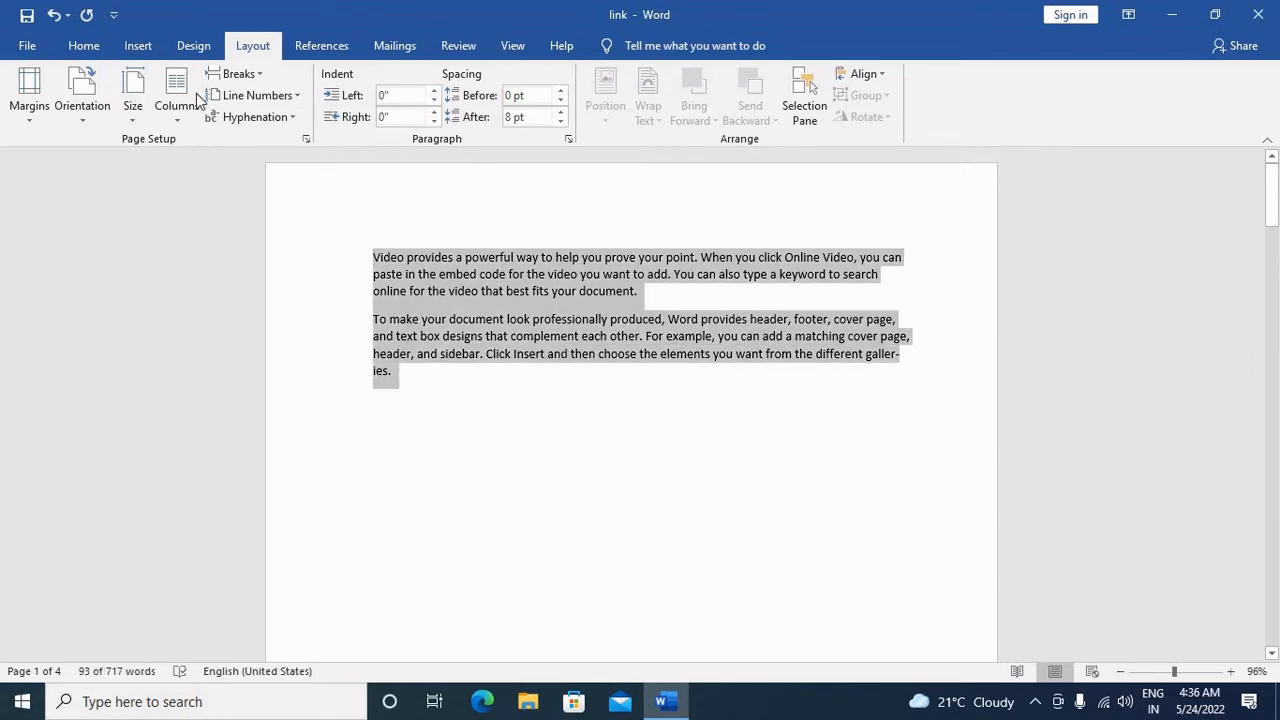
pyautogui.click(84, 46)
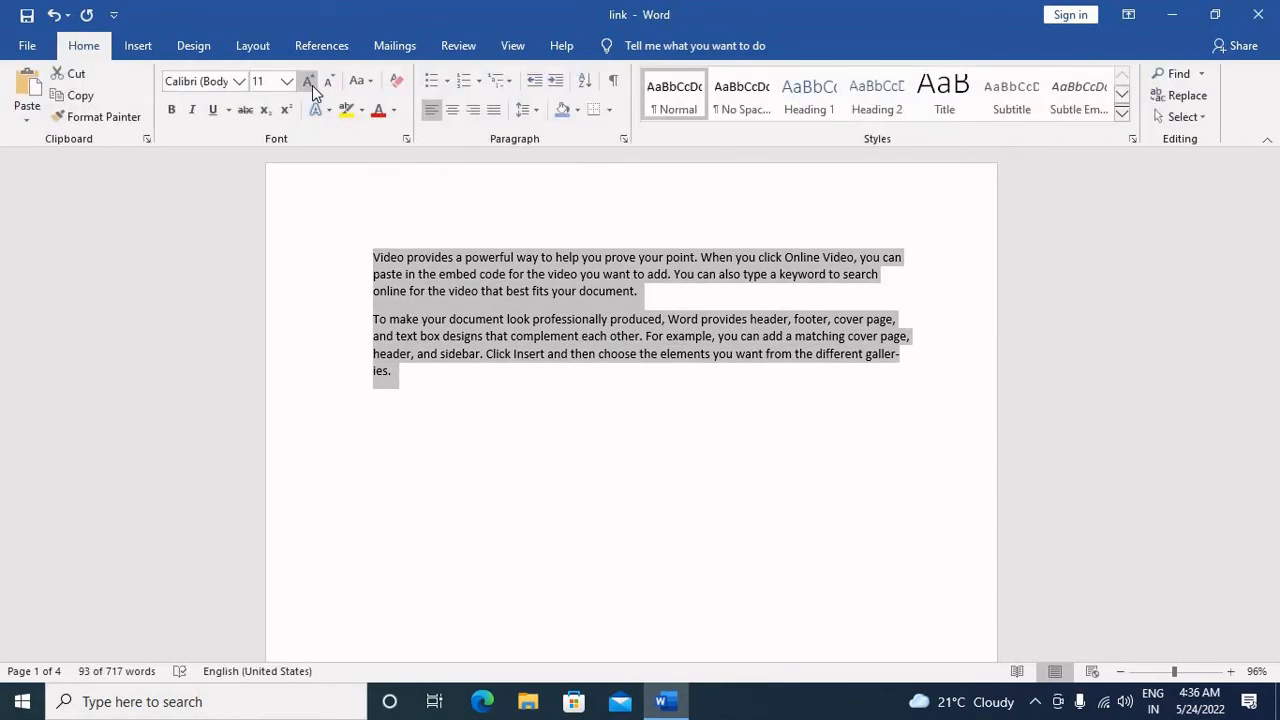
pyautogui.click(309, 82)
pyautogui.click(312, 86)
pyautogui.click(312, 86)
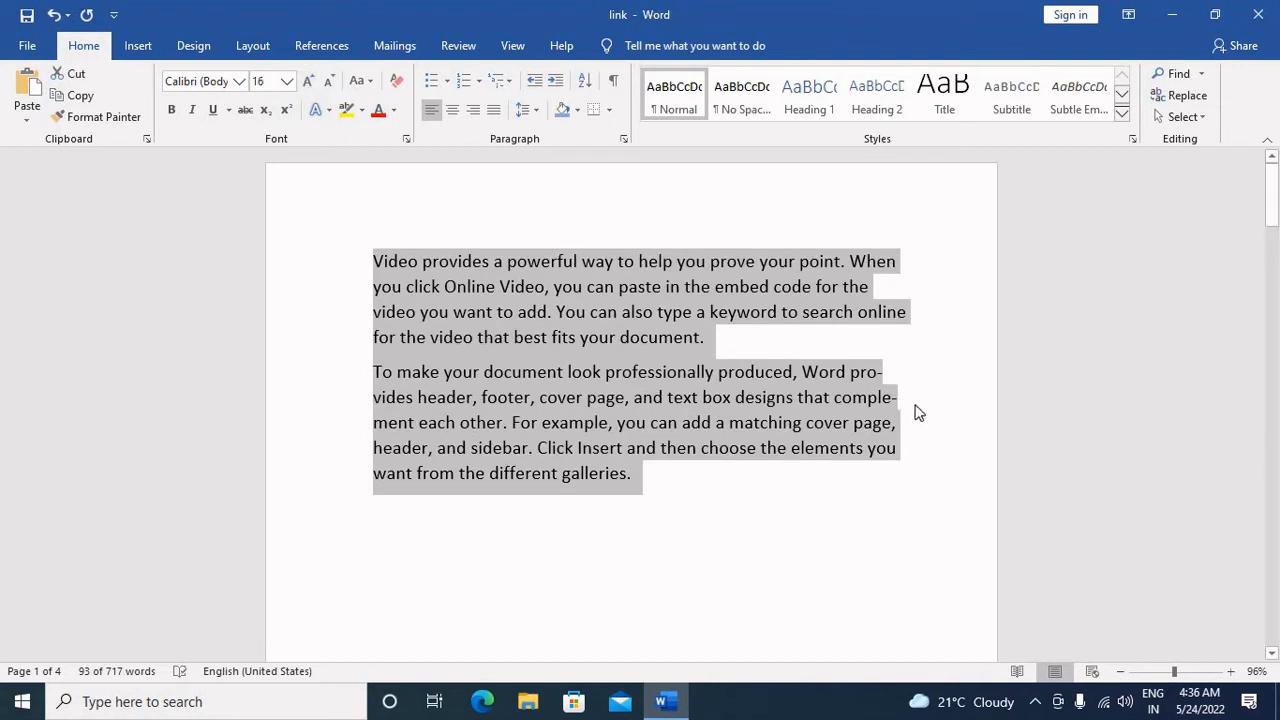
pyautogui.click(886, 470)
pyautogui.click(886, 374)
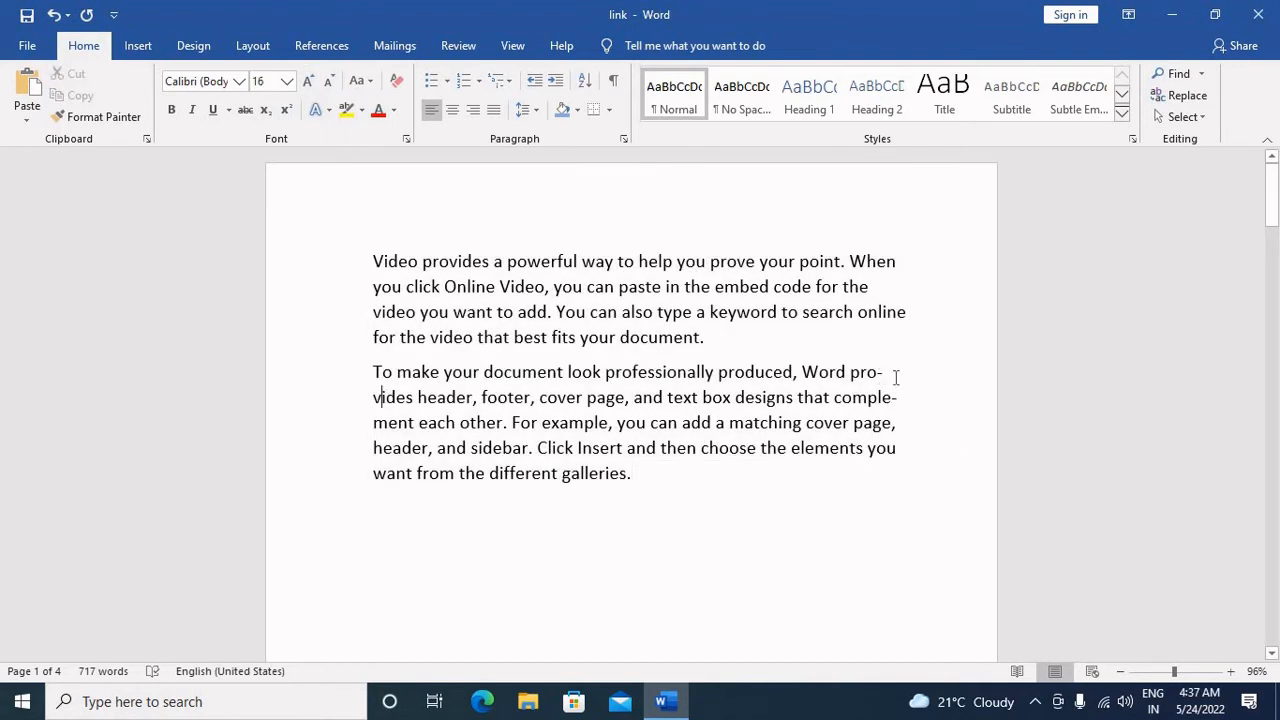
pyautogui.moveTo(888, 402); pyautogui.dragTo(888, 410)
pyautogui.click(720, 472)
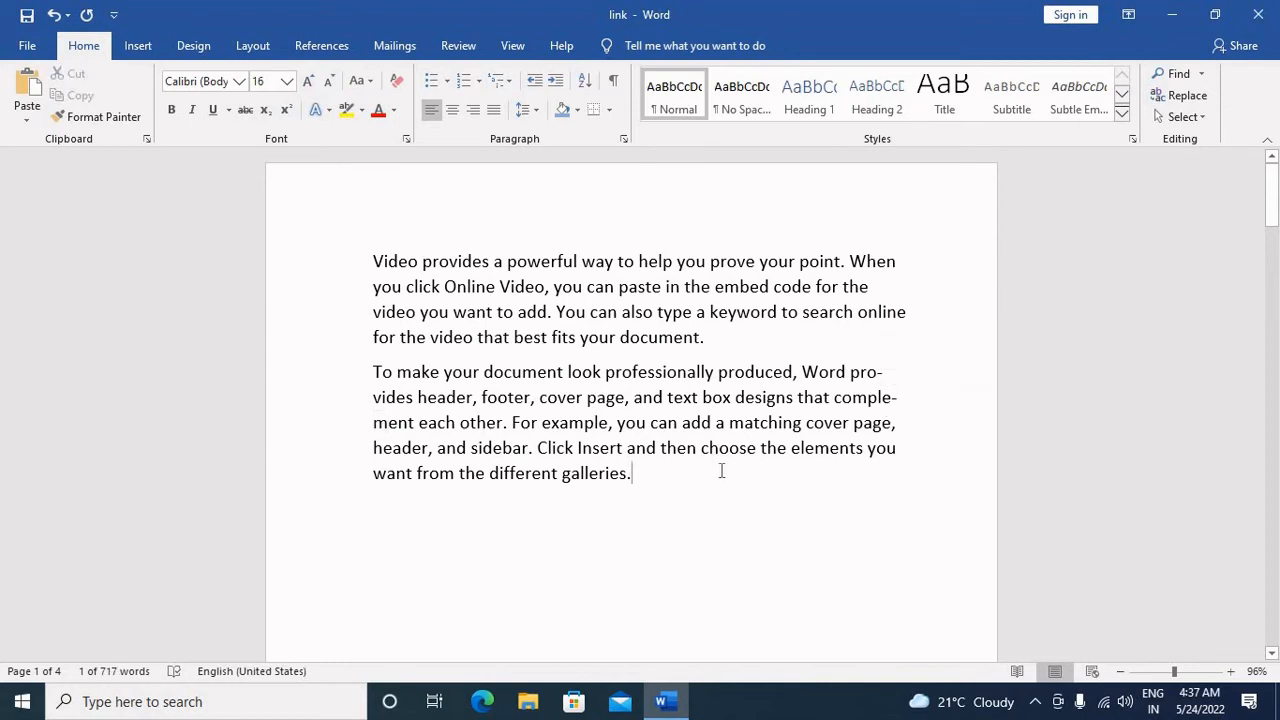
# Step: Select both paragraphs on page 1 and run manual hyphenation on them
pyautogui.keyDown('shift'); pyautogui.click(374, 262); pyautogui.keyUp('shift')
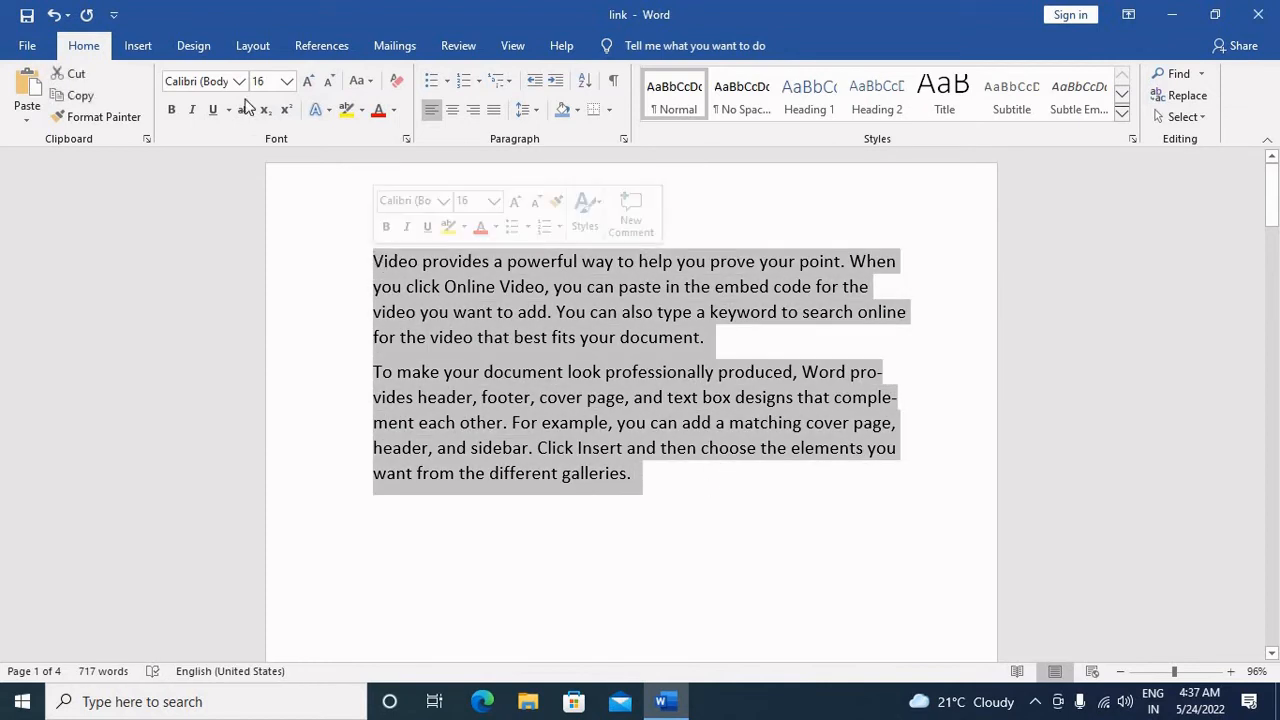
pyautogui.click(150, 48)
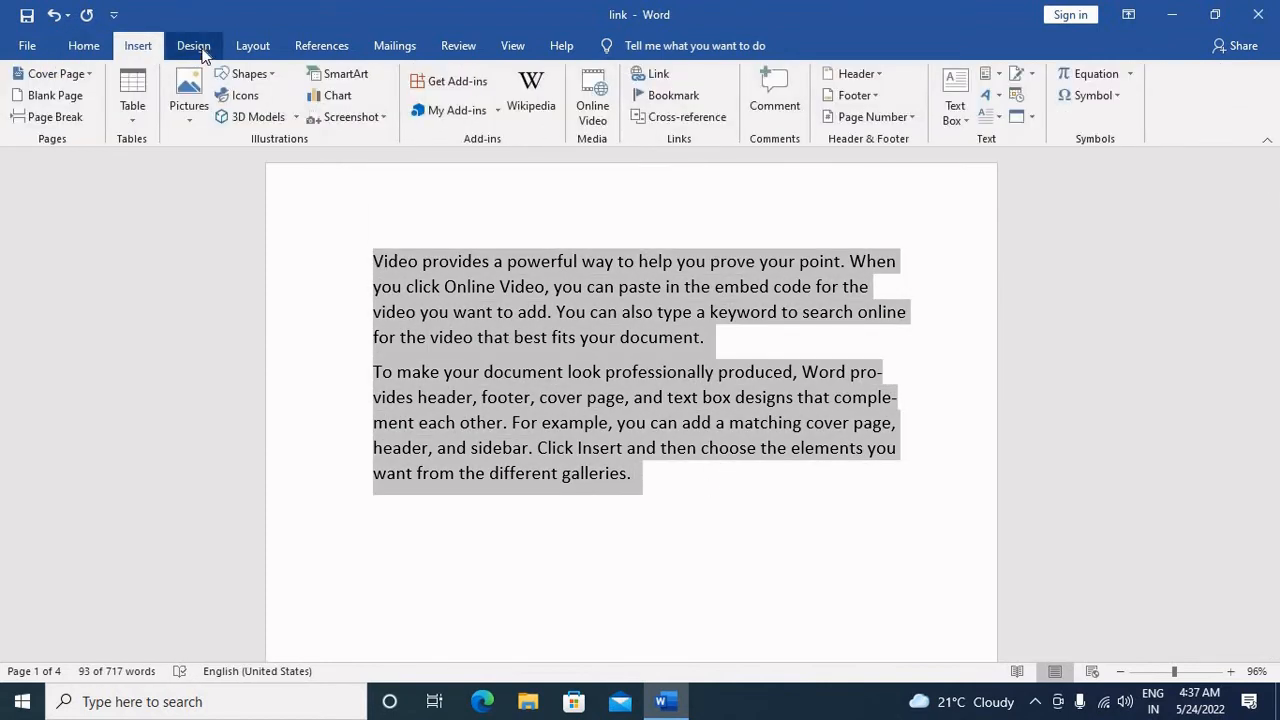
pyautogui.click(201, 49)
pyautogui.click(245, 50)
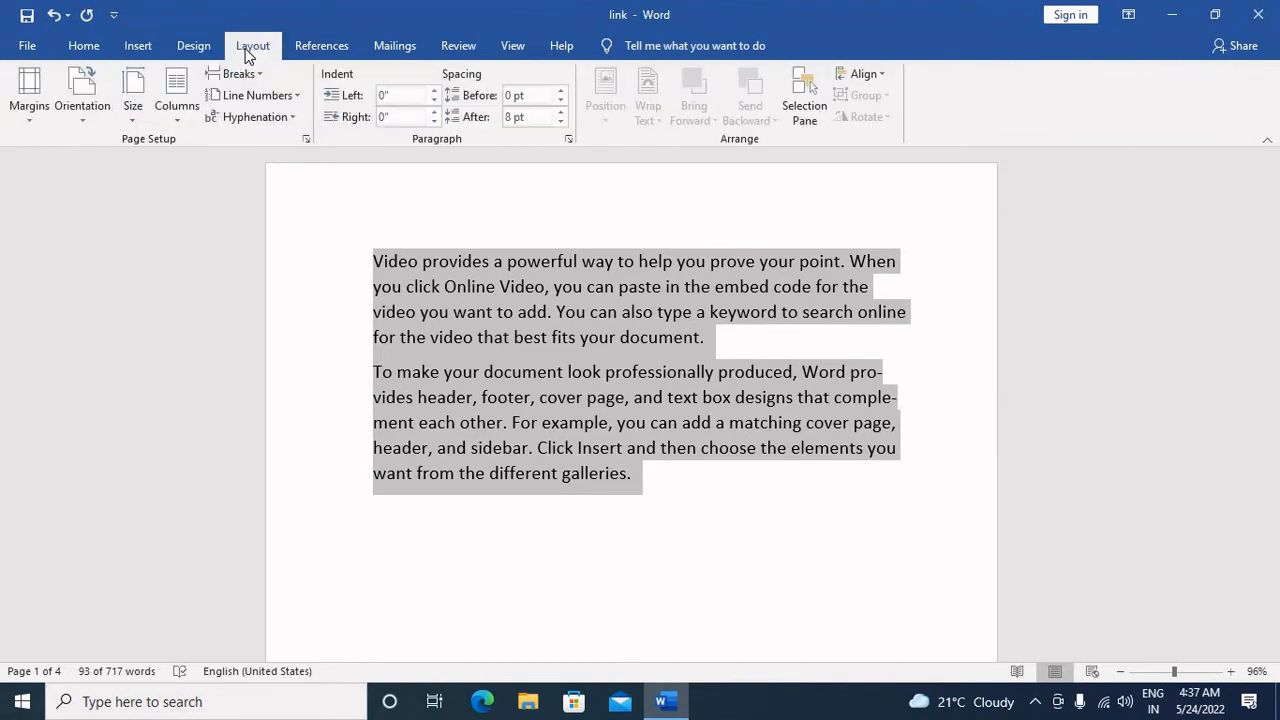
pyautogui.click(253, 118)
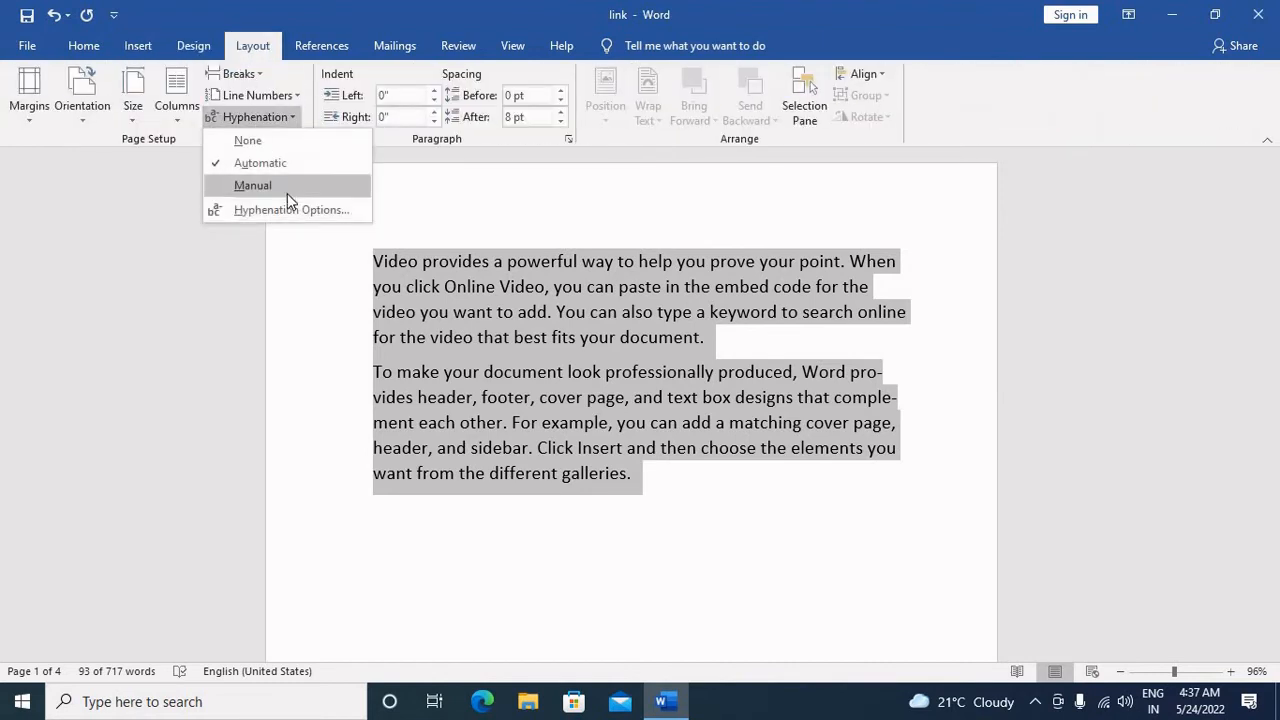
pyautogui.click(287, 189)
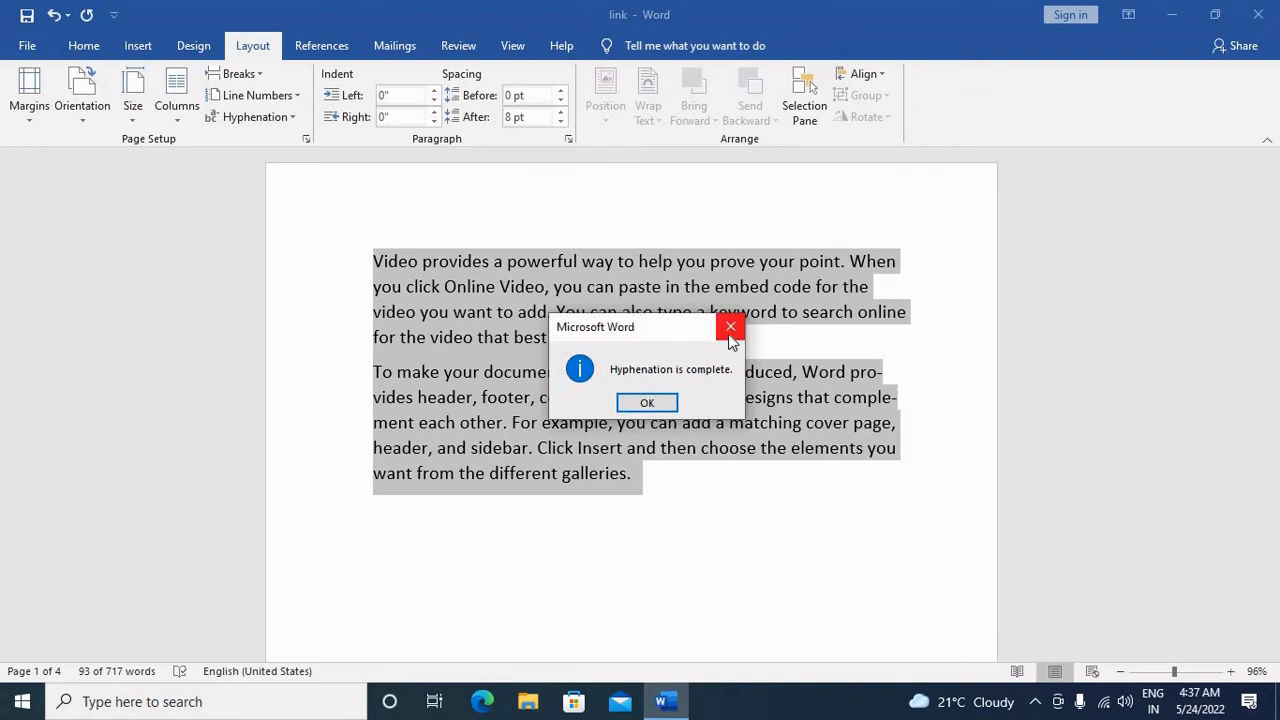
pyautogui.click(647, 402)
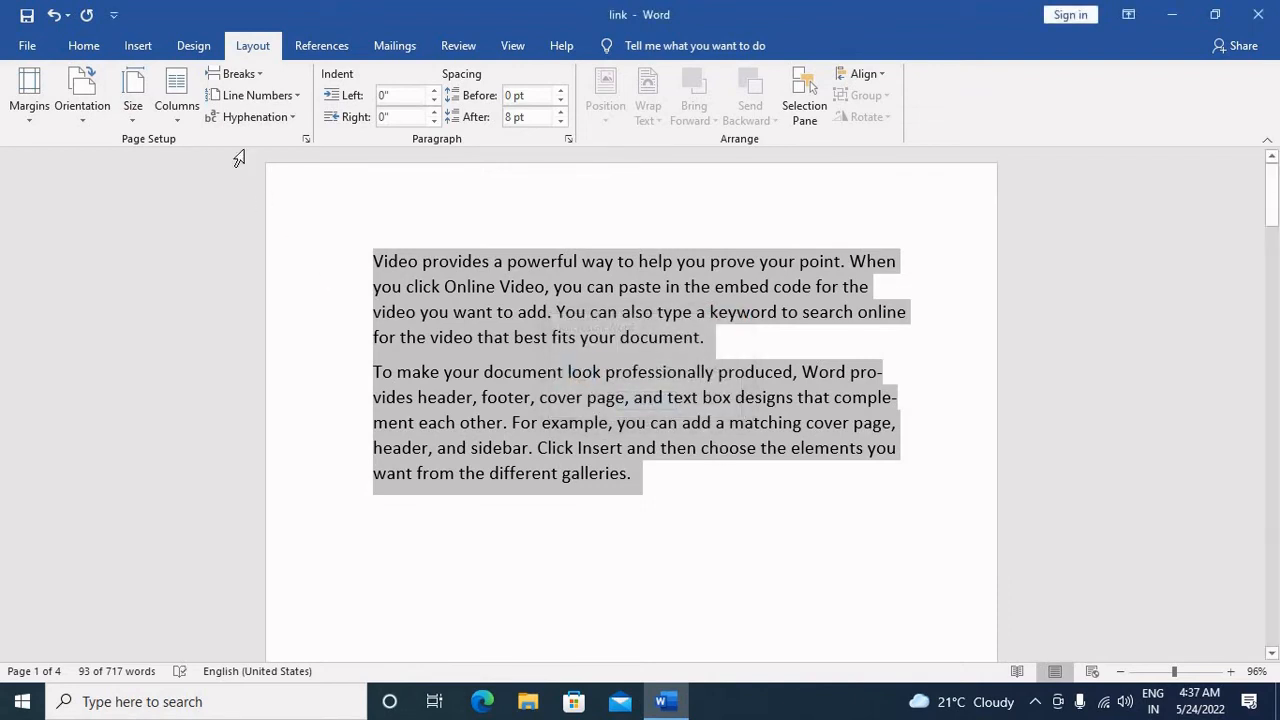
# Step: Set hyphenation to None, try the automatic hyphenation option in the Hyphenation settings, and cancel those settings
pyautogui.click(253, 117)
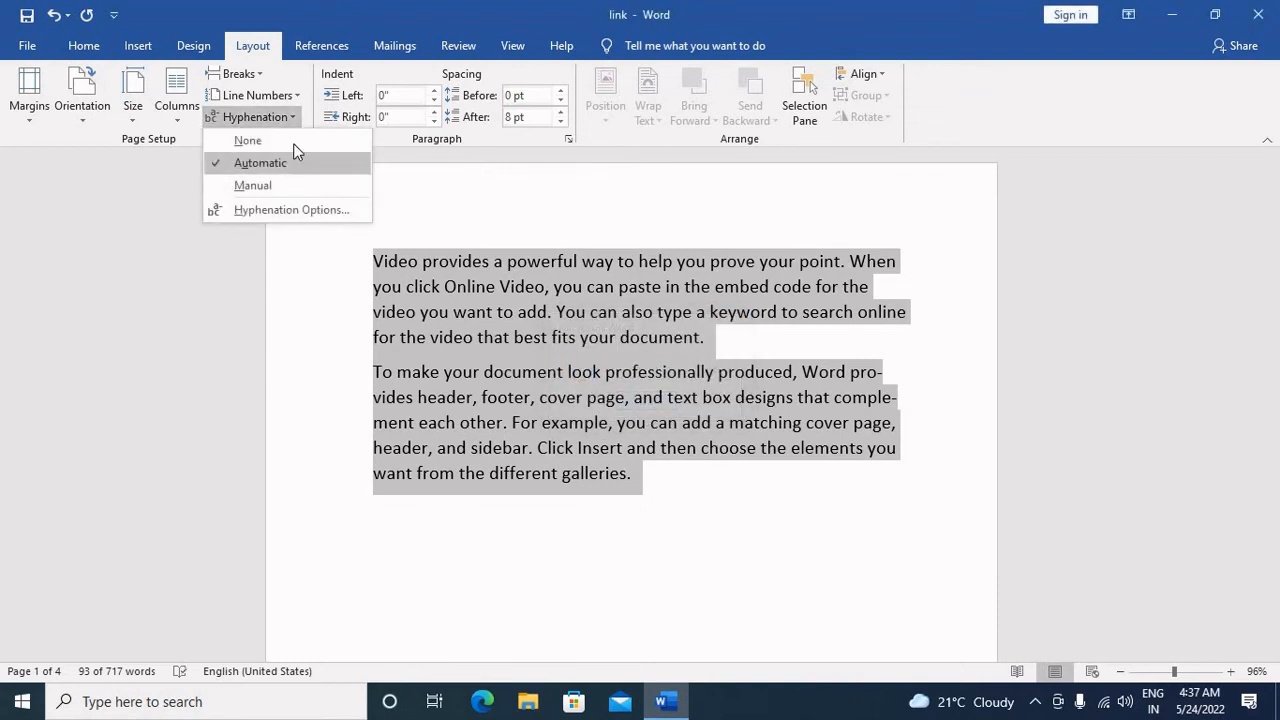
pyautogui.click(296, 146)
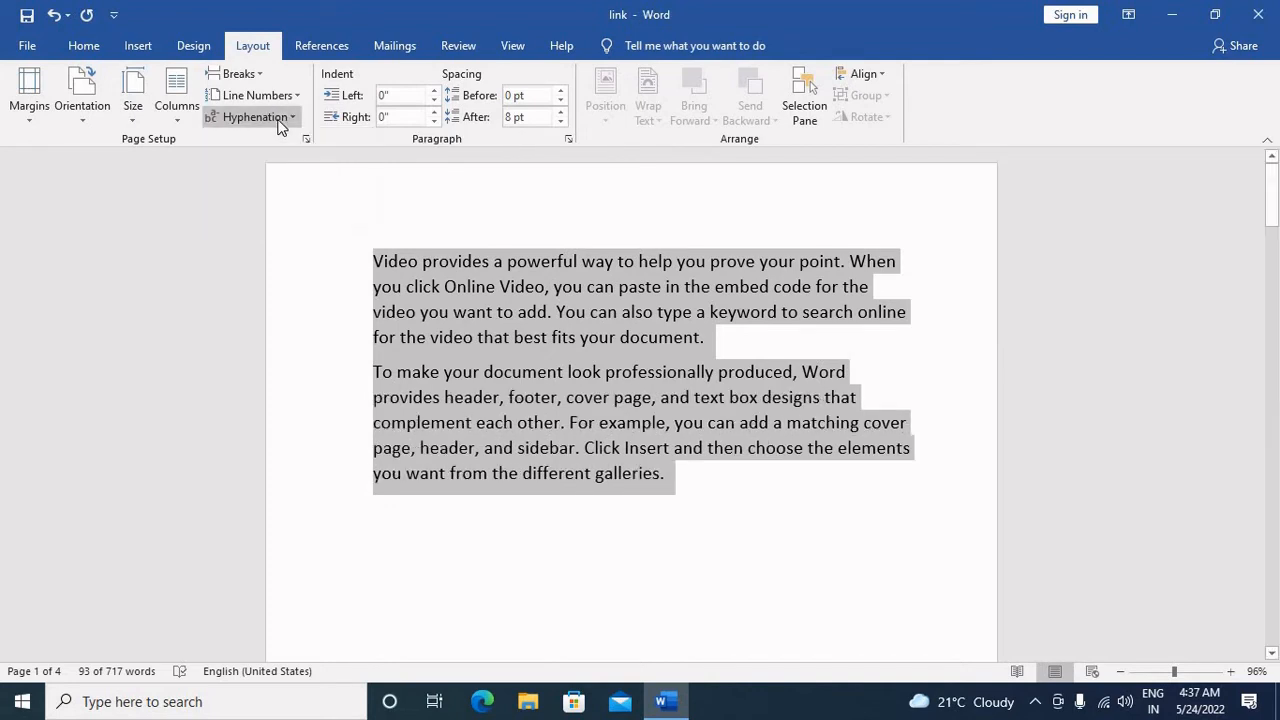
pyautogui.click(253, 117)
pyautogui.click(902, 530)
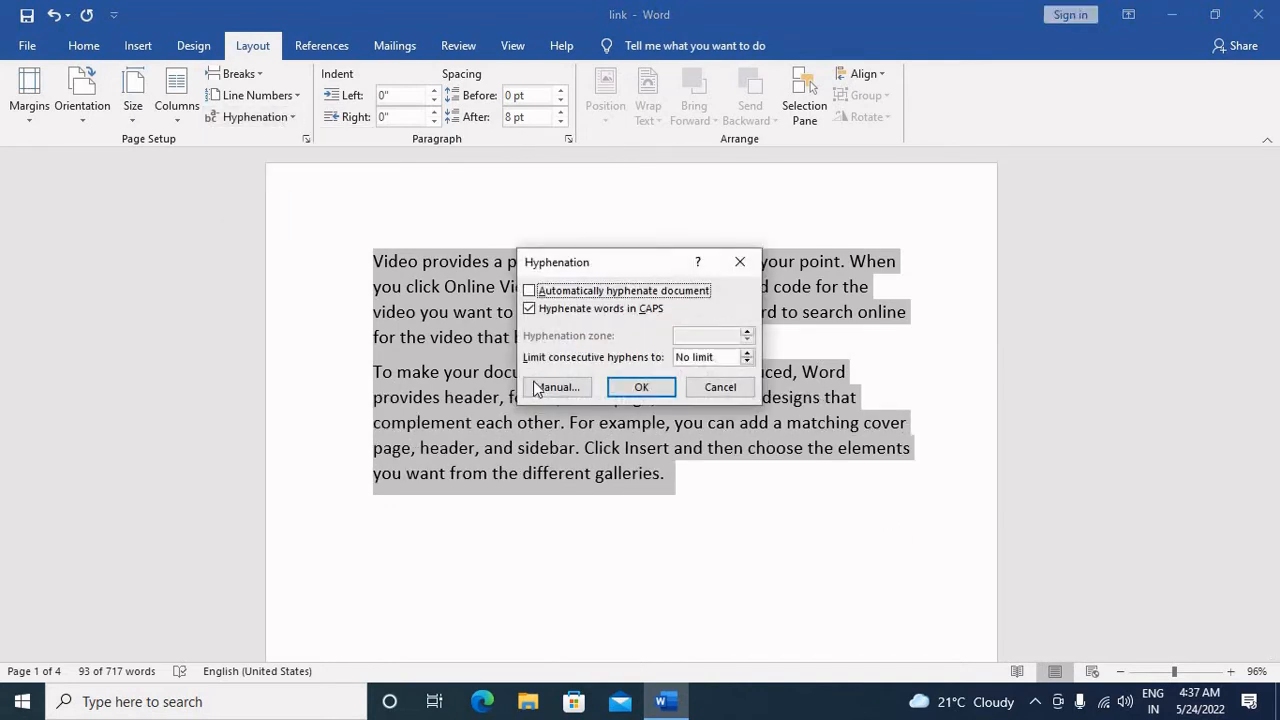
pyautogui.click(630, 296)
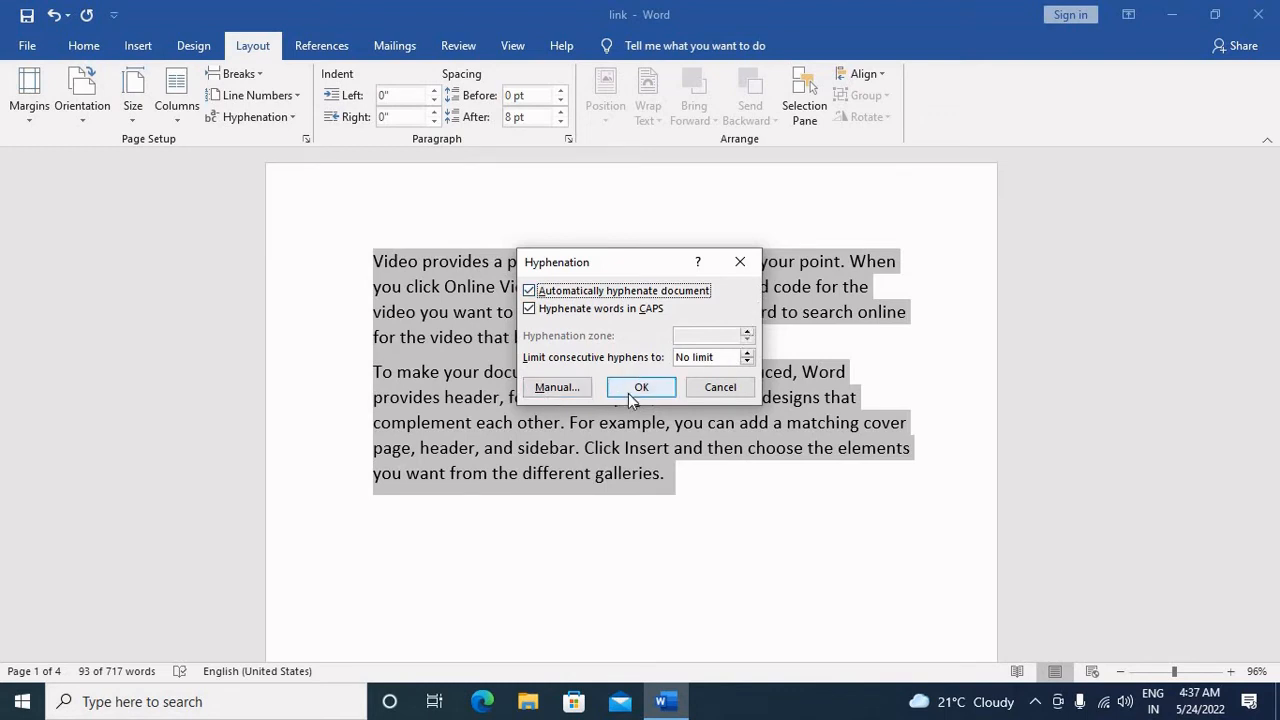
pyautogui.click(718, 388)
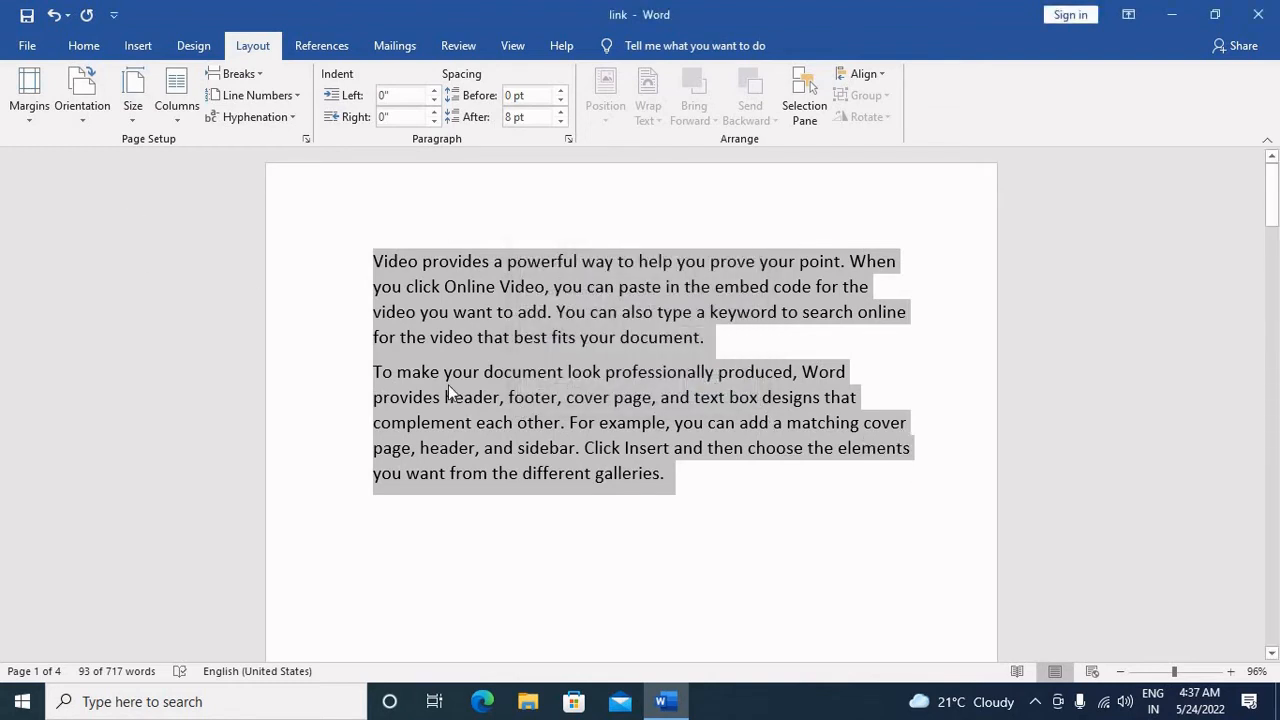
# Step: Set the document's hyphenation to Automatic
pyautogui.click(225, 118)
pyautogui.click(274, 166)
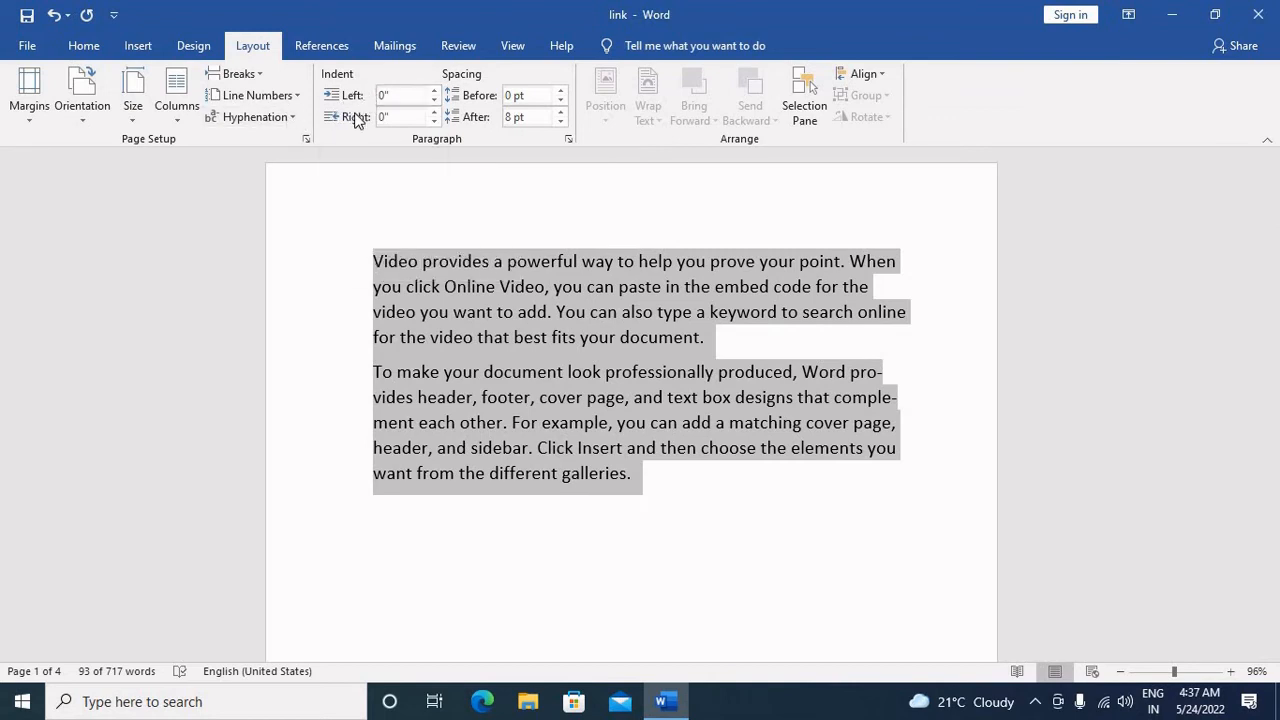
# Step: Show the ruler and increase the left indent of the two selected paragraphs to 0.3"
pyautogui.click(434, 88)
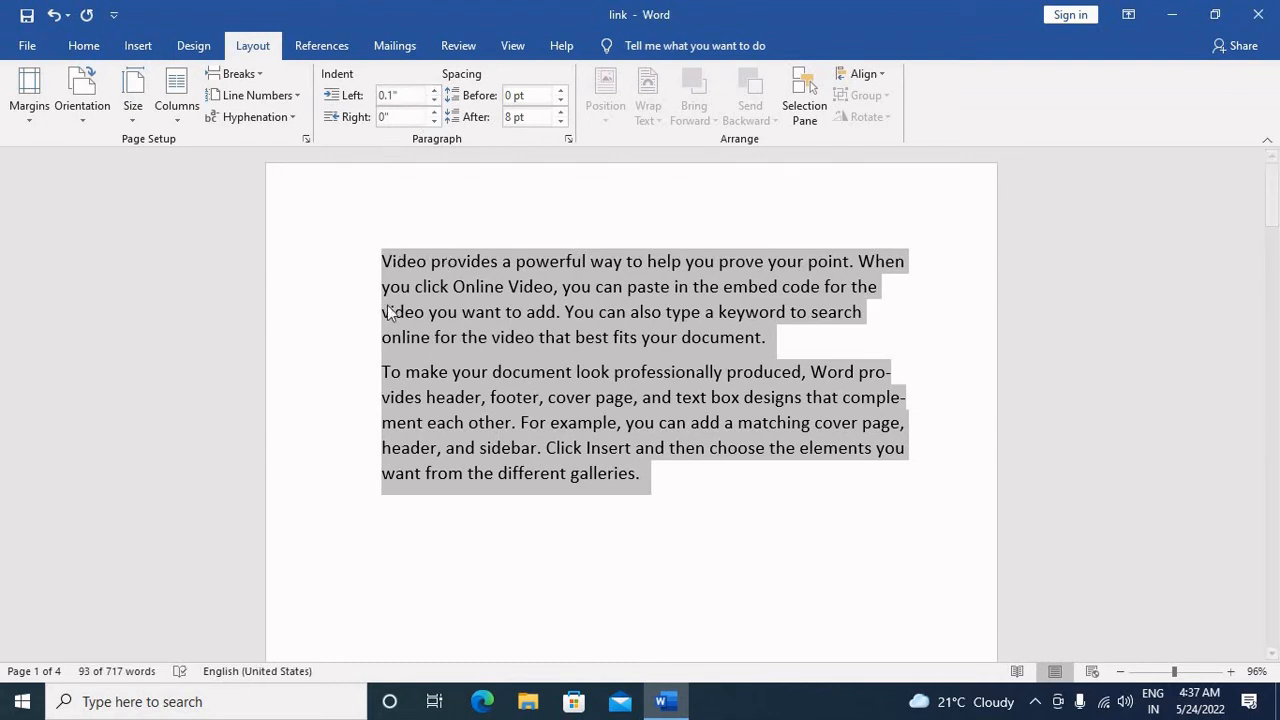
pyautogui.click(520, 42)
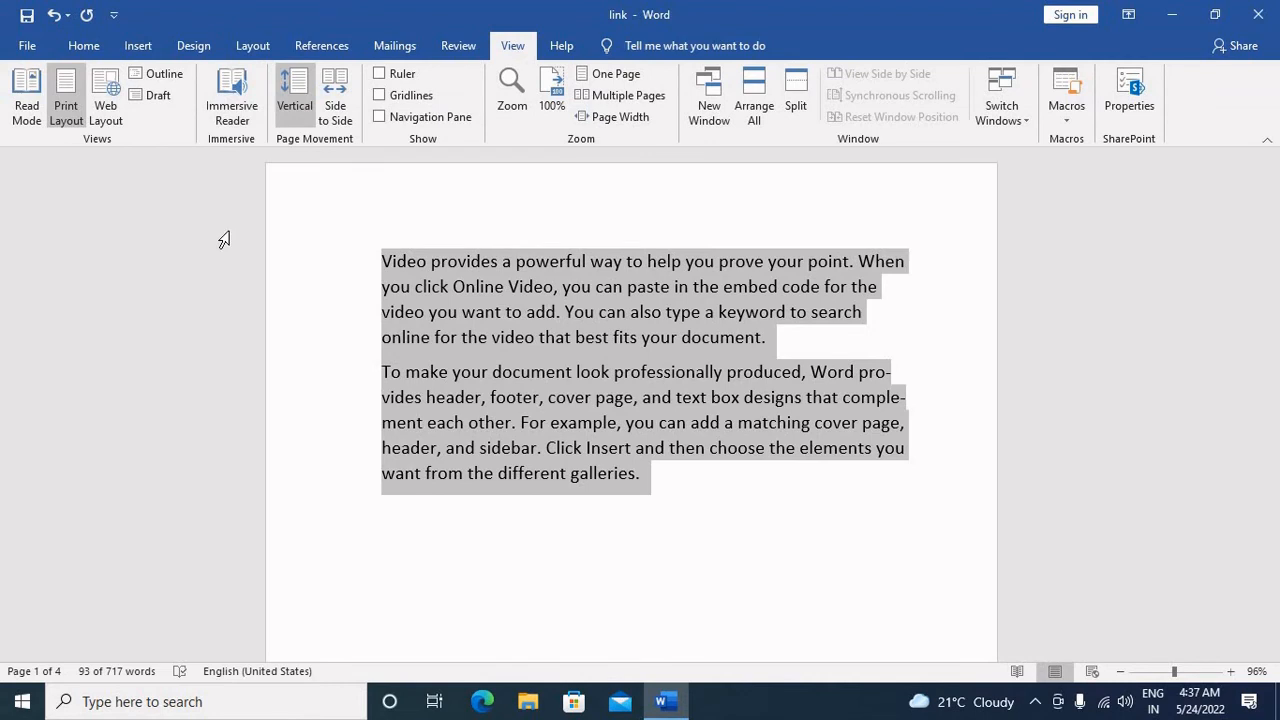
pyautogui.click(401, 76)
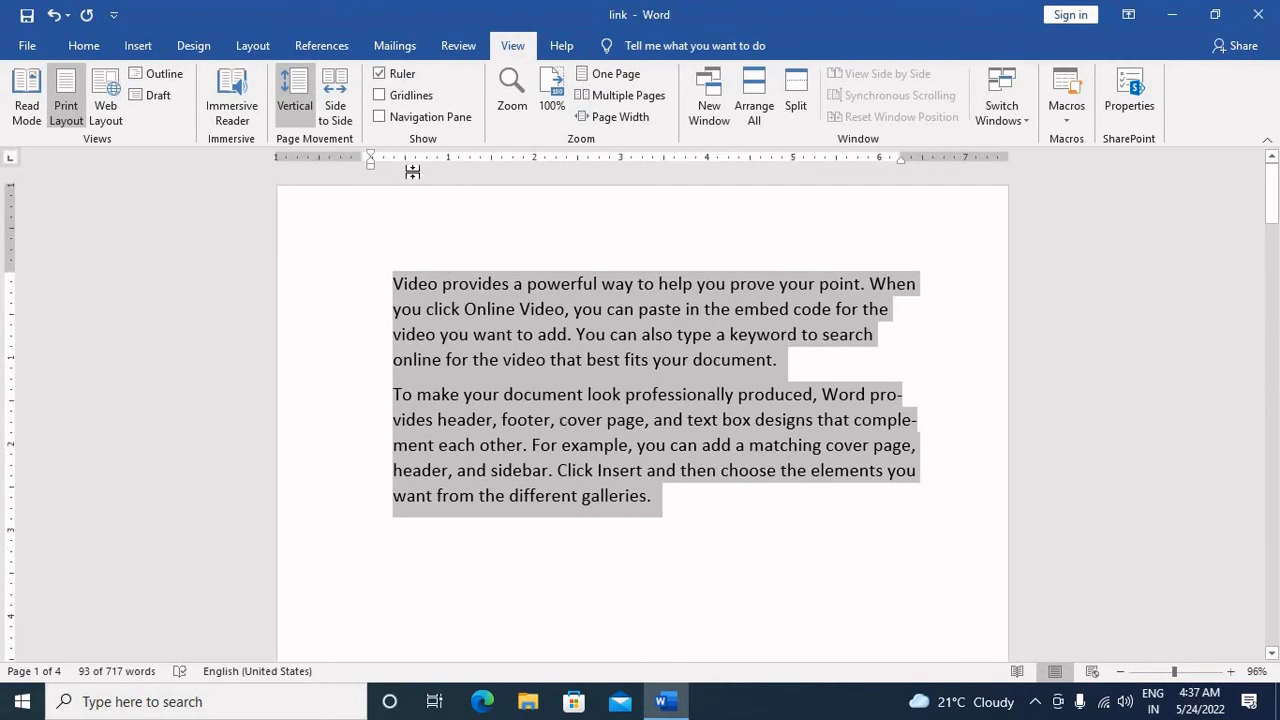
pyautogui.click(252, 46)
pyautogui.click(435, 91)
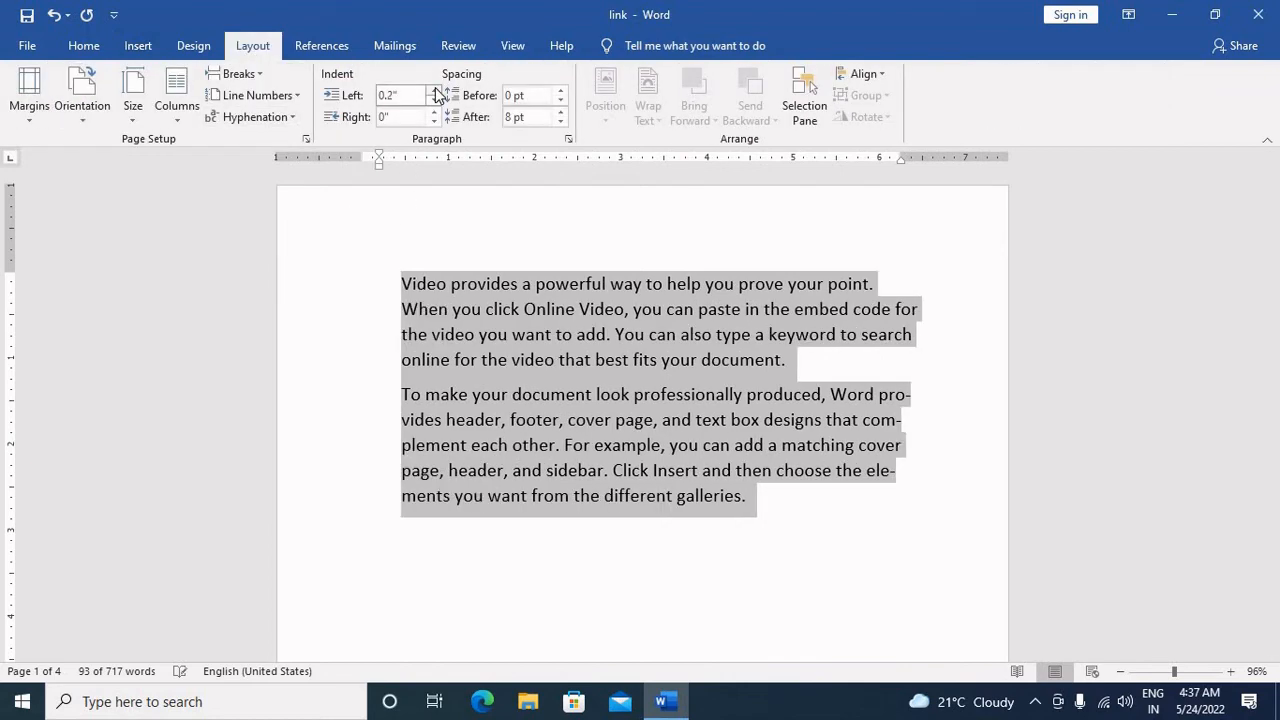
pyautogui.click(435, 91)
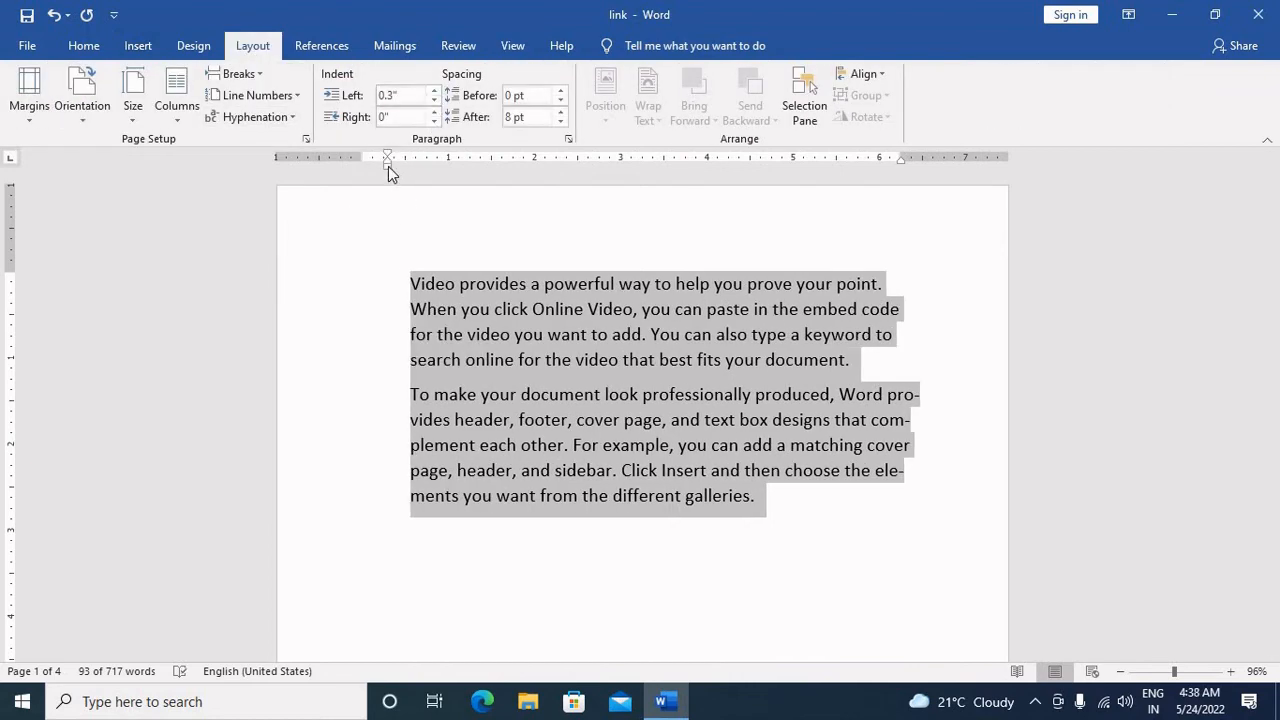
# Step: Move the selected paragraphs' left indent marker on the ruler back to 0" and adjust it to 0.06"
pyautogui.moveTo(388, 166); pyautogui.dragTo(363, 170)
pyautogui.moveTo(365, 177)
pyautogui.mouseDown()
pyautogui.moveTo(400, 171)
pyautogui.moveTo(361, 170)
pyautogui.mouseUp()
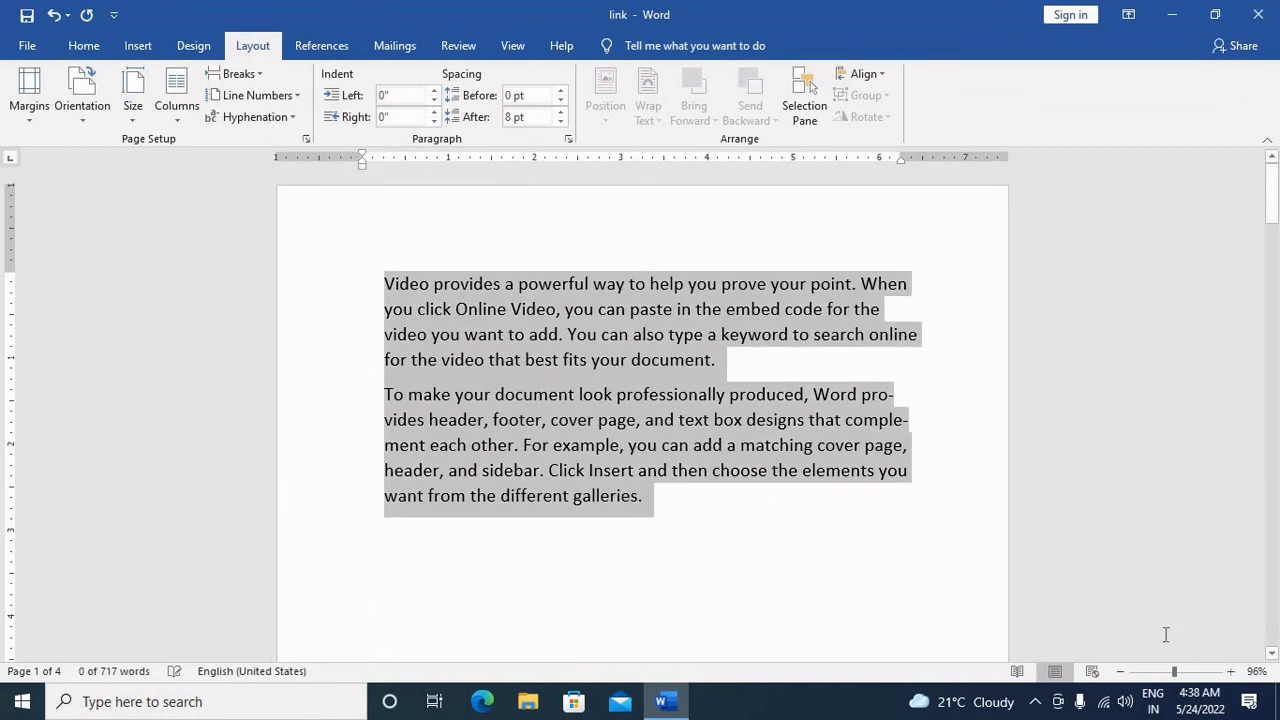
pyautogui.moveTo(1174, 672); pyautogui.dragTo(1181, 672)
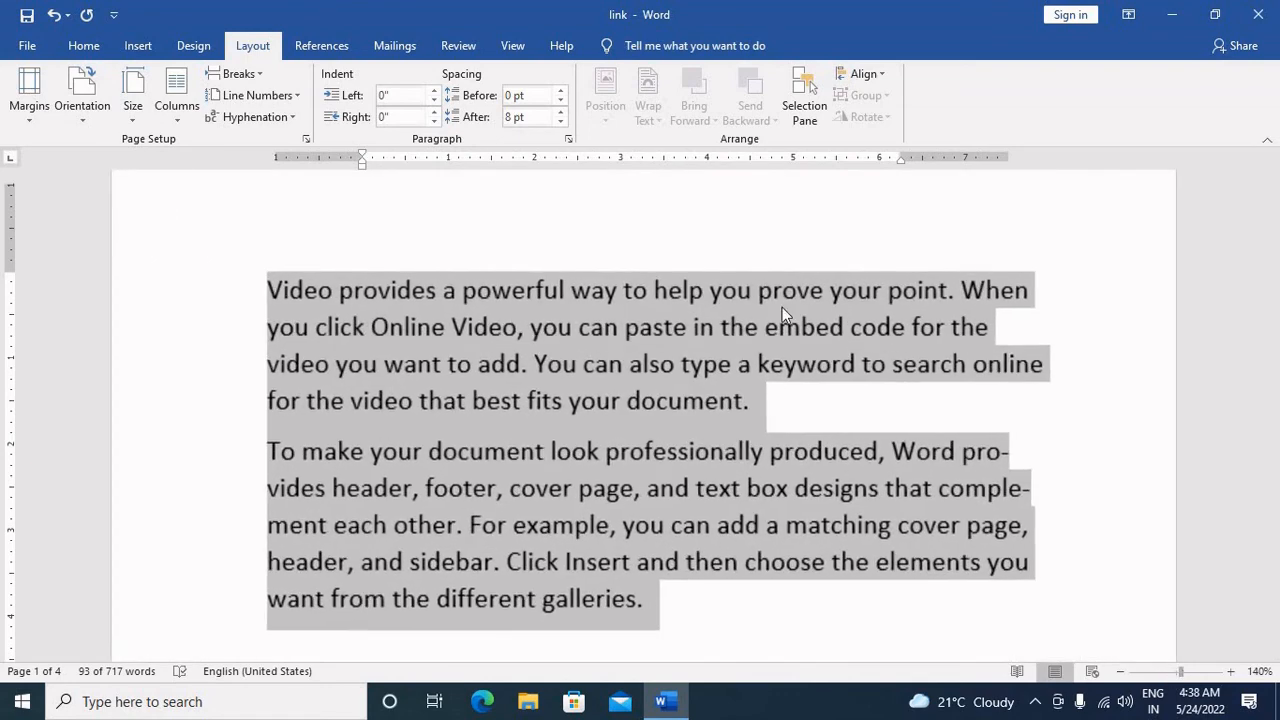
pyautogui.moveTo(236, 174)
pyautogui.mouseDown()
pyautogui.moveTo(263, 177)
pyautogui.moveTo(238, 170)
pyautogui.mouseUp()
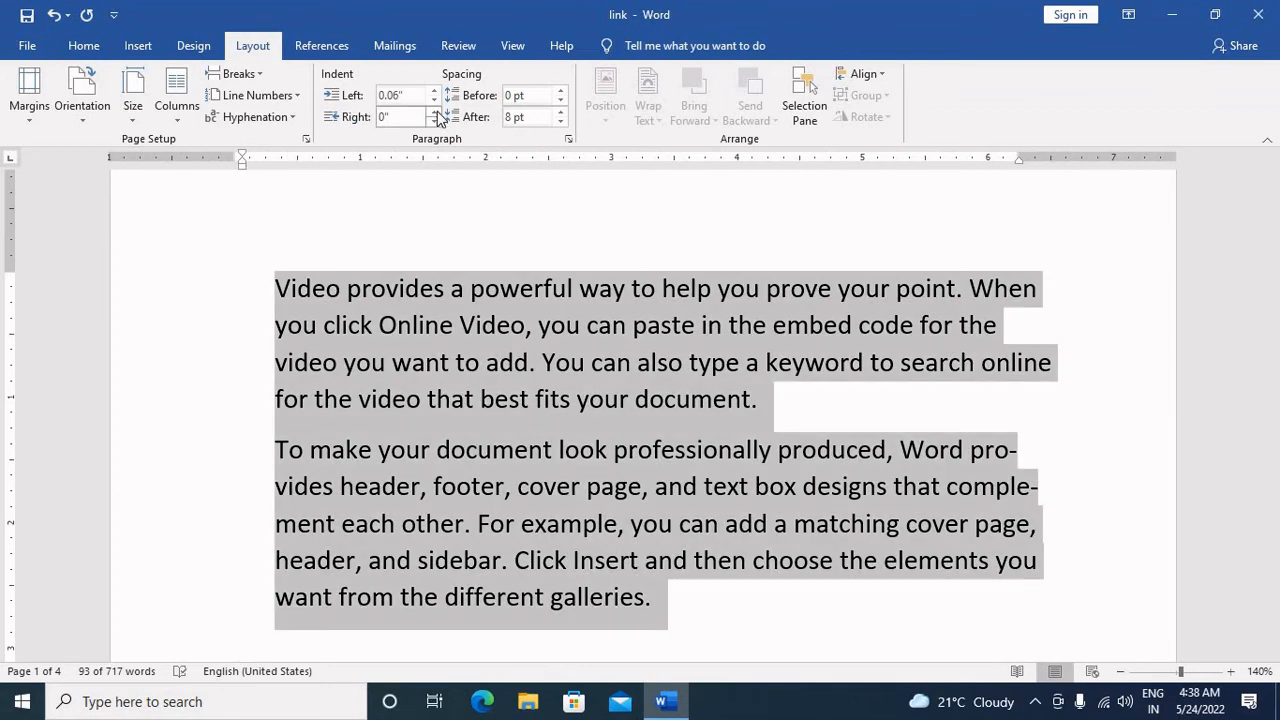
# Step: Set the right indent of the selected paragraphs to 0.2" and return its marker on the ruler to 0"
pyautogui.click(435, 112)
pyautogui.click(435, 112)
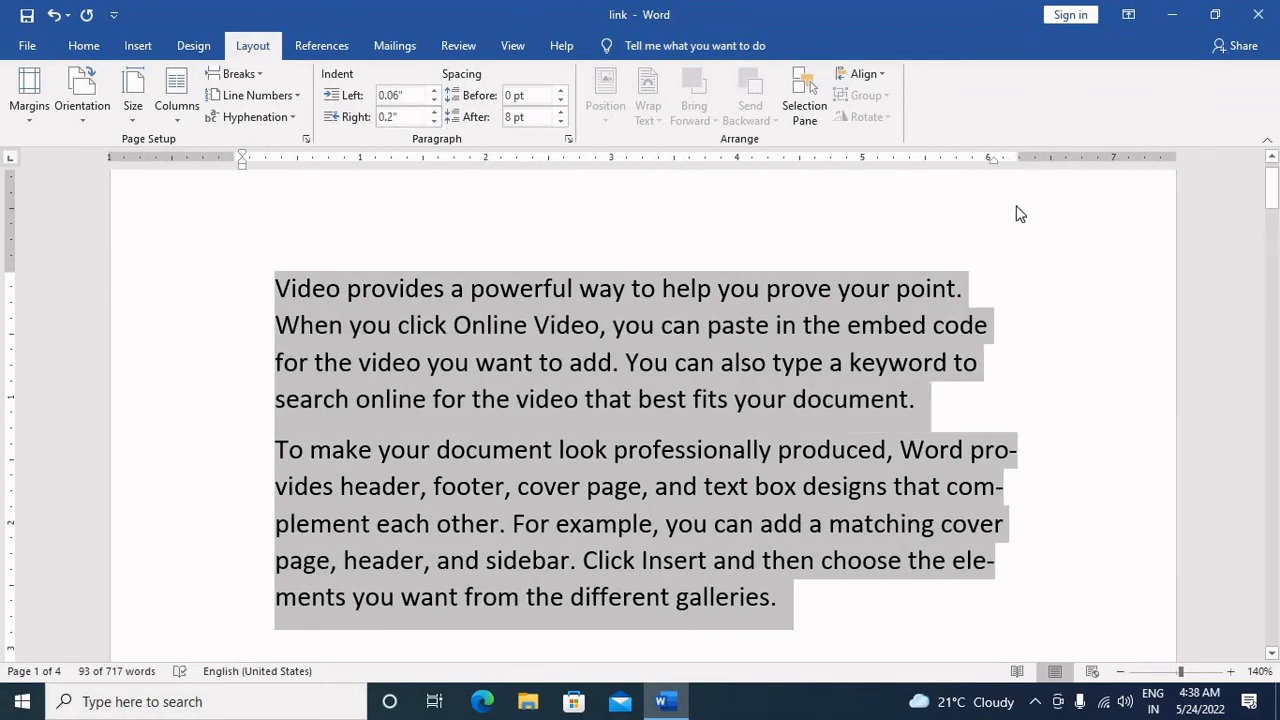
pyautogui.moveTo(994, 163)
pyautogui.mouseDown()
pyautogui.moveTo(1046, 169)
pyautogui.moveTo(1017, 170)
pyautogui.mouseUp()
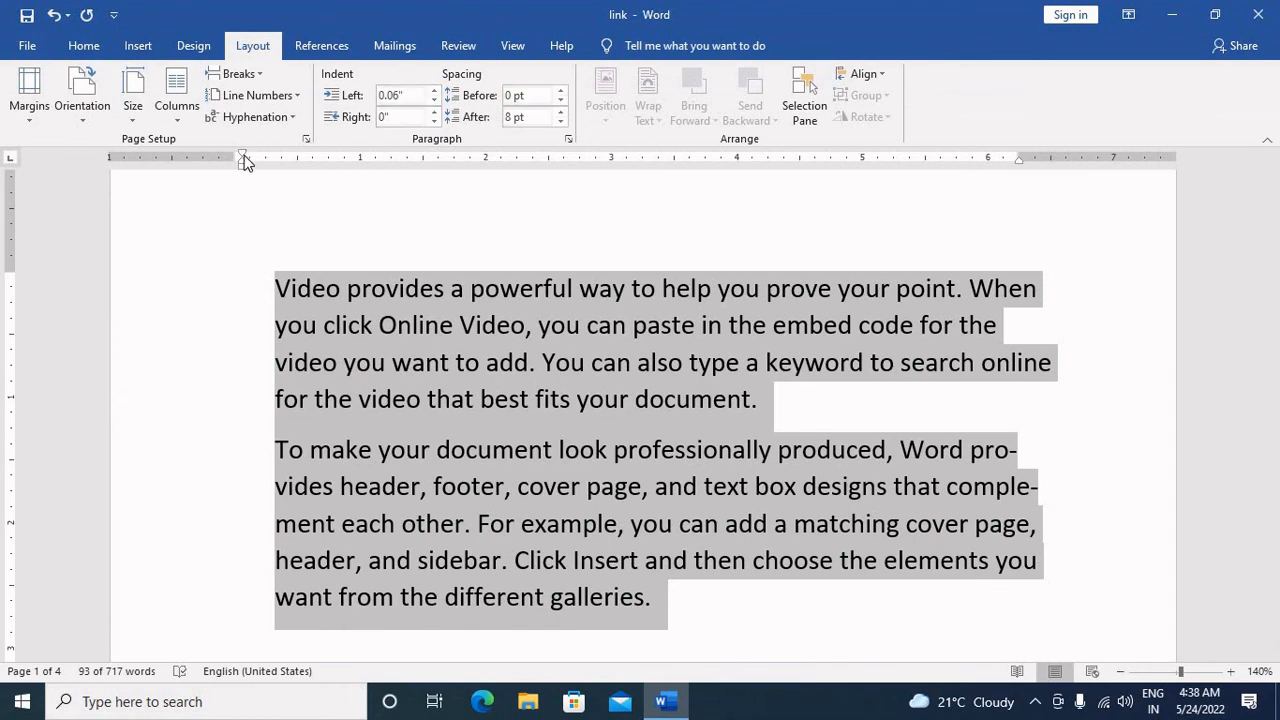
# Step: Give the selected paragraphs a slight hanging indent on the ruler and set their spacing to 12 pt before and 18 pt after
pyautogui.moveTo(242, 151)
pyautogui.mouseDown()
pyautogui.moveTo(297, 151)
pyautogui.moveTo(245, 153)
pyautogui.moveTo(279, 165)
pyautogui.moveTo(239, 166)
pyautogui.mouseUp()
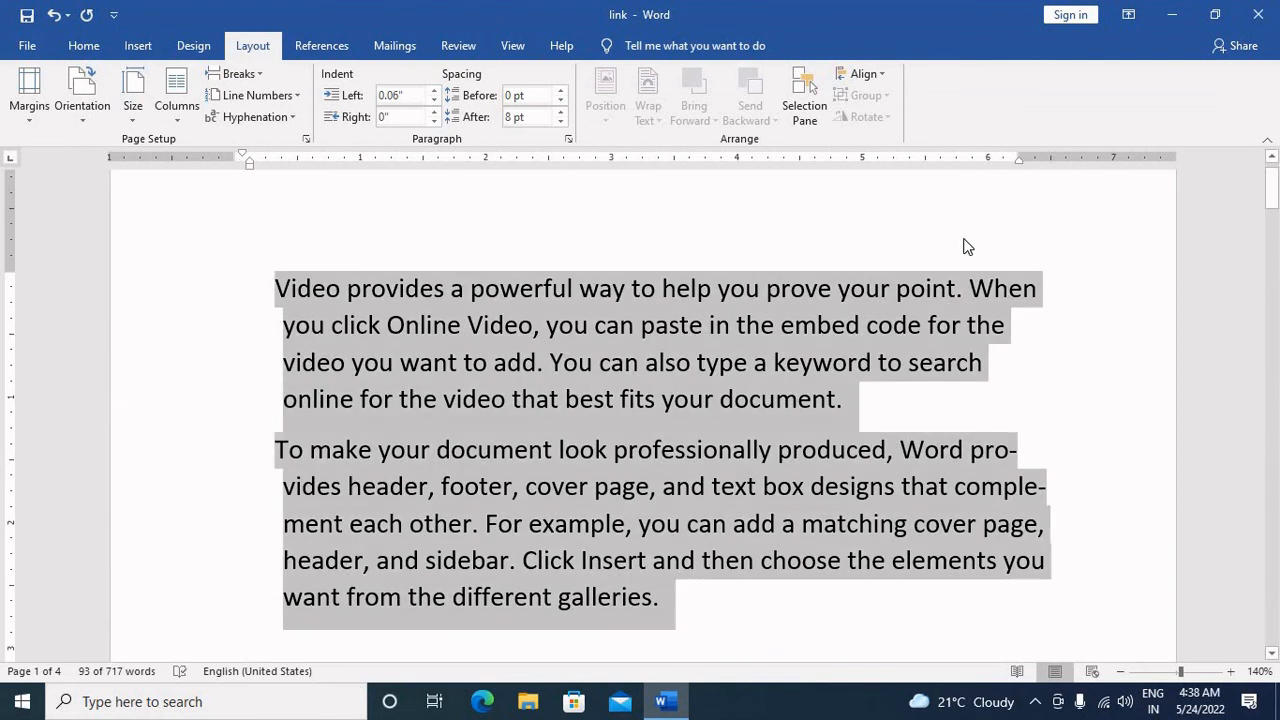
pyautogui.click(560, 91)
pyautogui.click(560, 91)
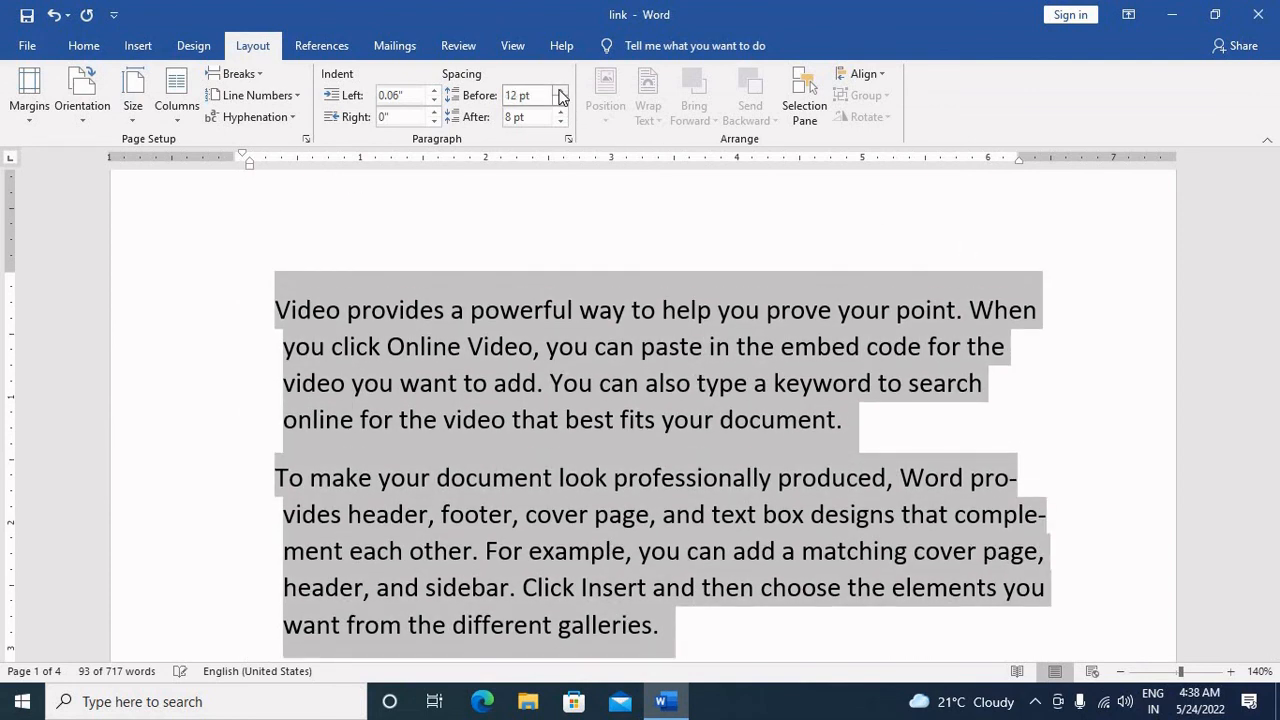
pyautogui.click(560, 113)
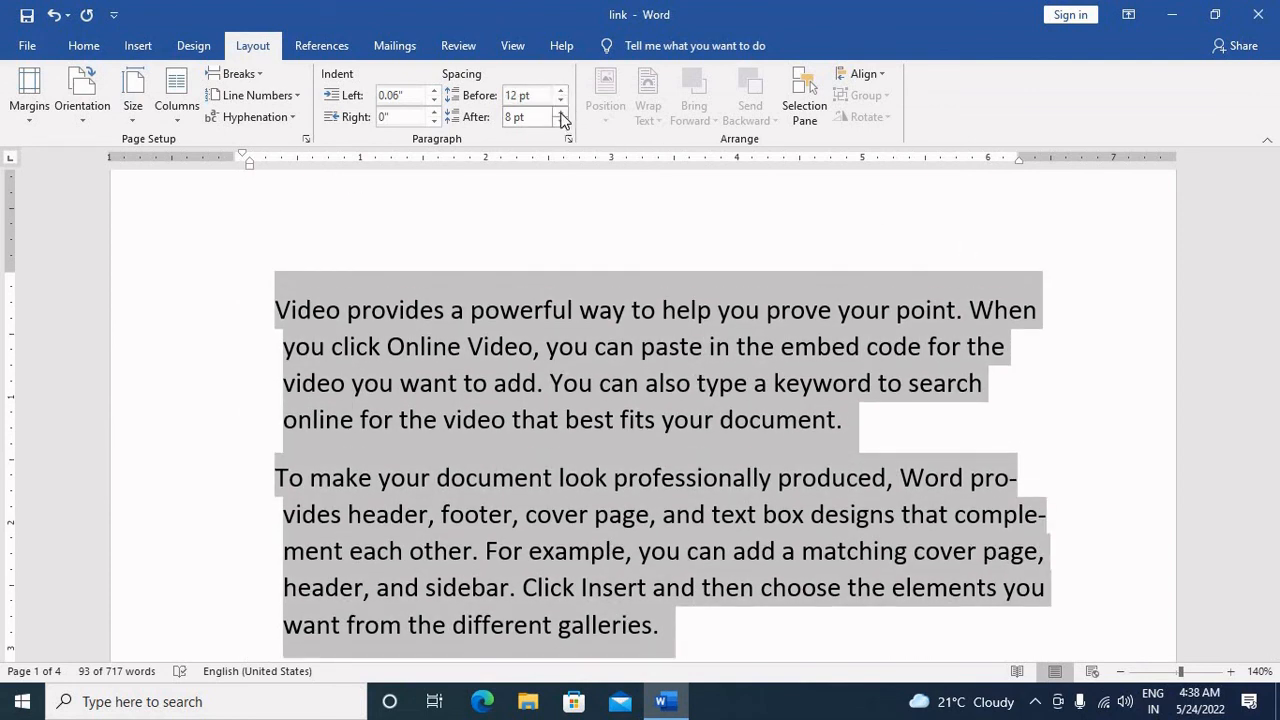
pyautogui.click(560, 113)
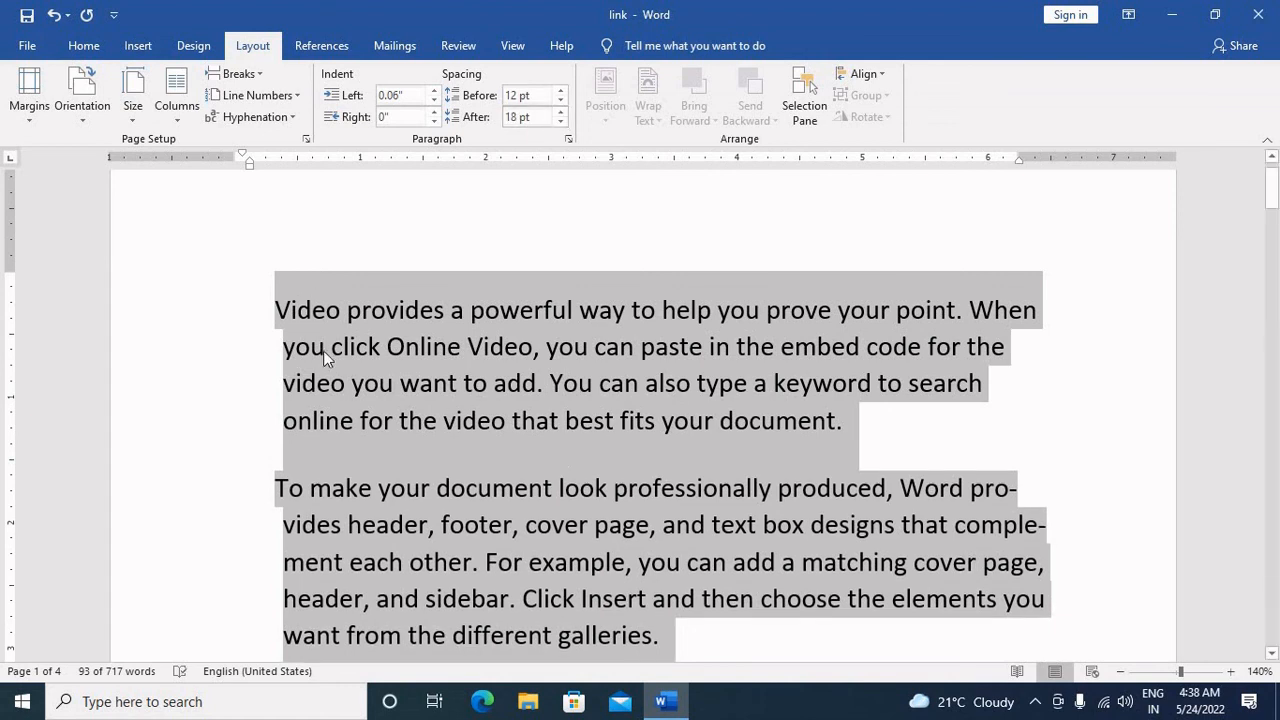